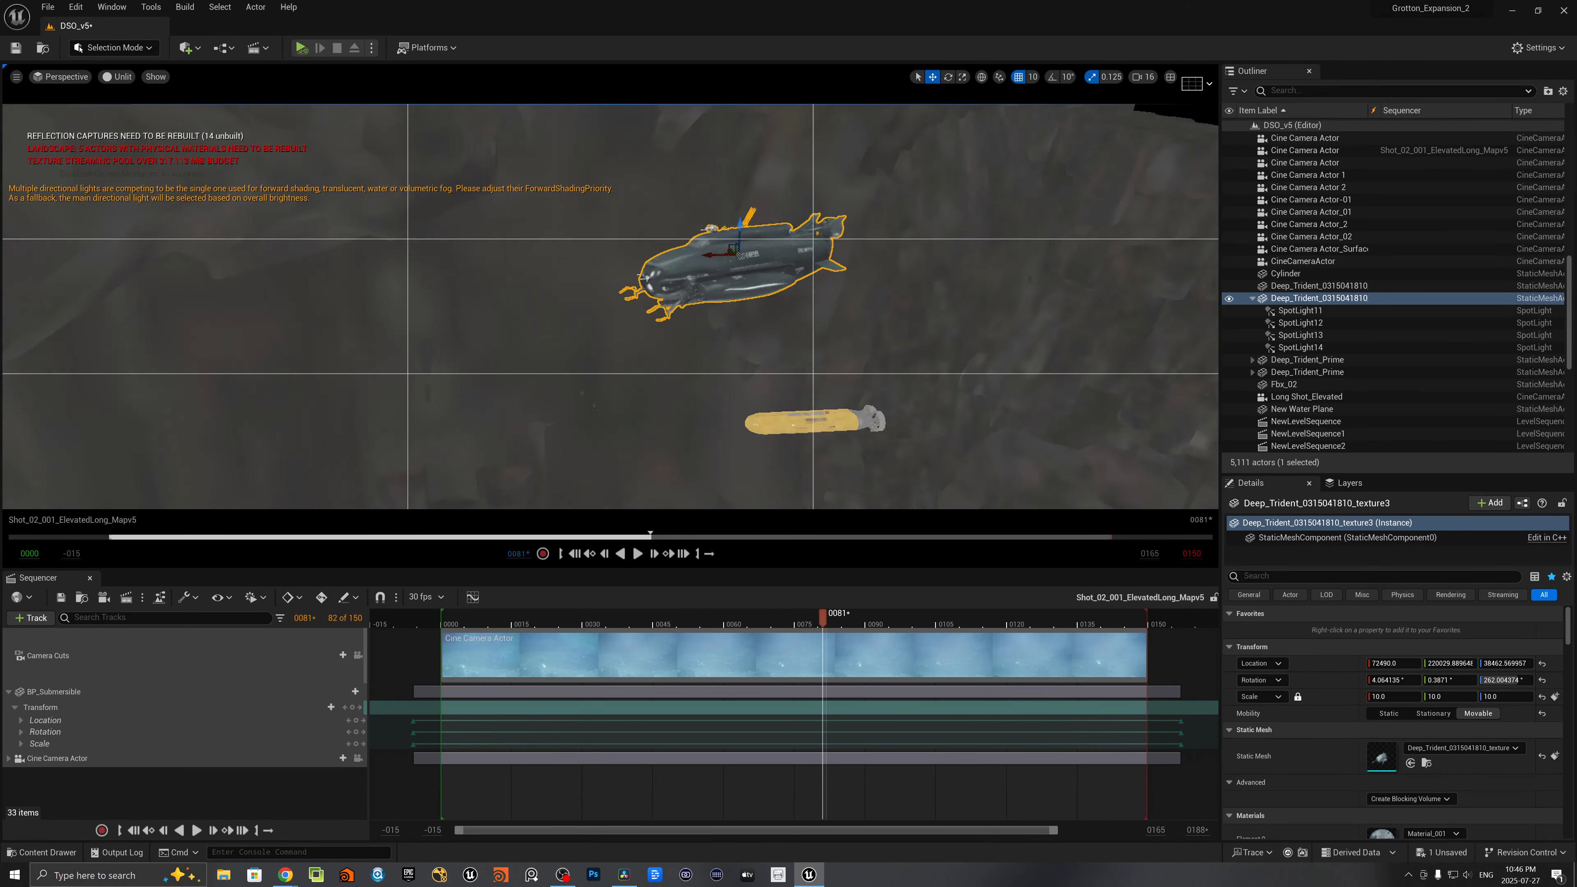
# - Frame the Deep_Trident submarine from the side and switch the viewport shading from Unlit to Lit
pyautogui.press('w')
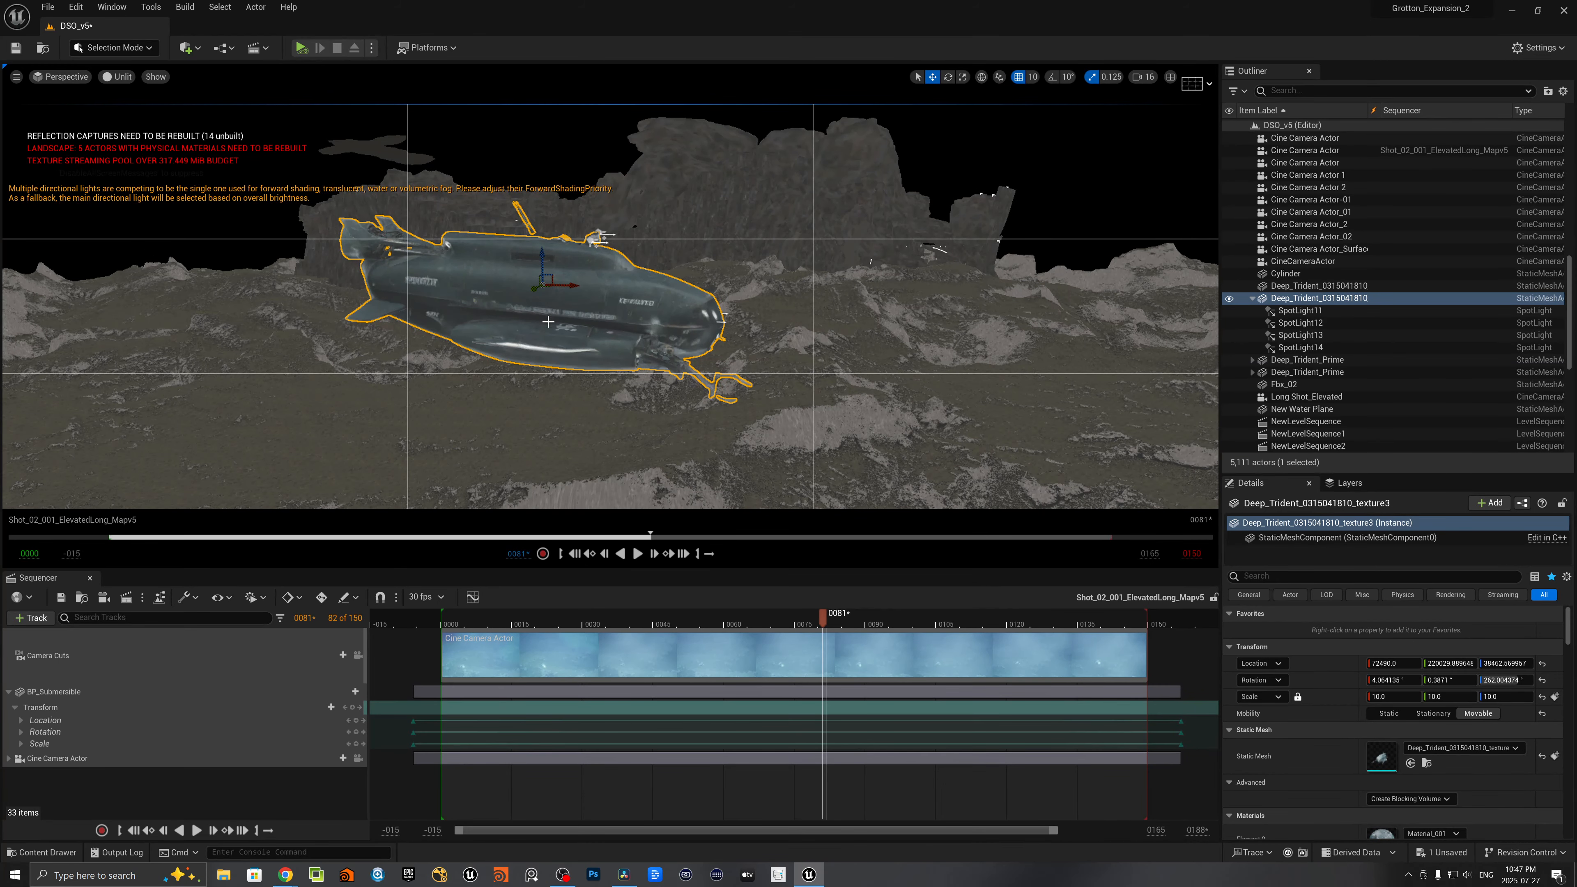
pyautogui.moveTo(630, 317); pyautogui.dragTo(712, 342, button='right')
pyautogui.click(118, 77)
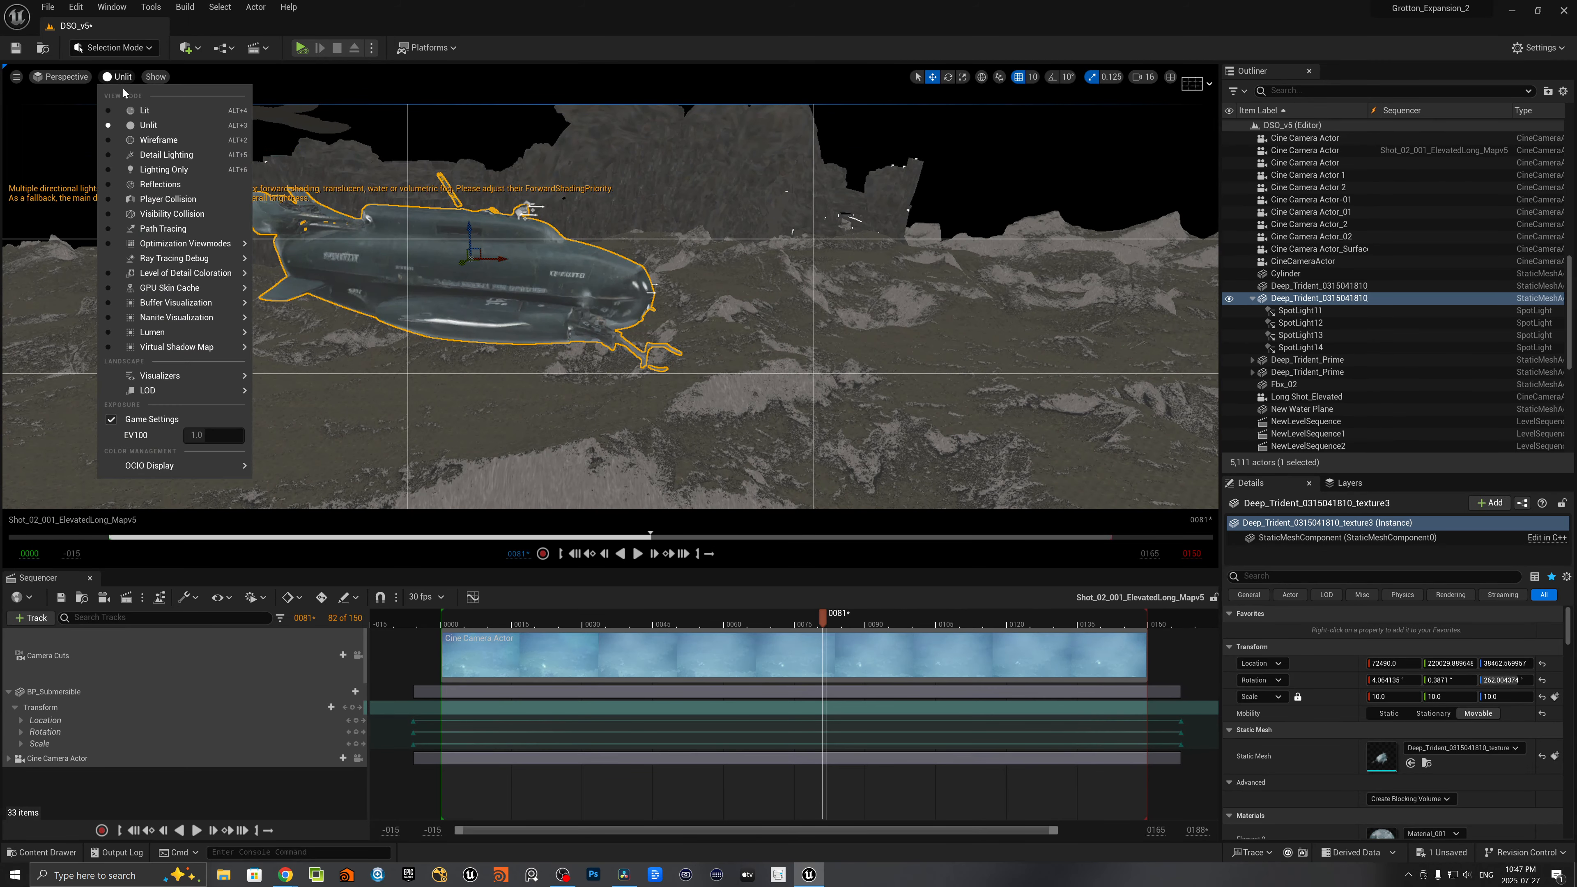
pyautogui.click(124, 112)
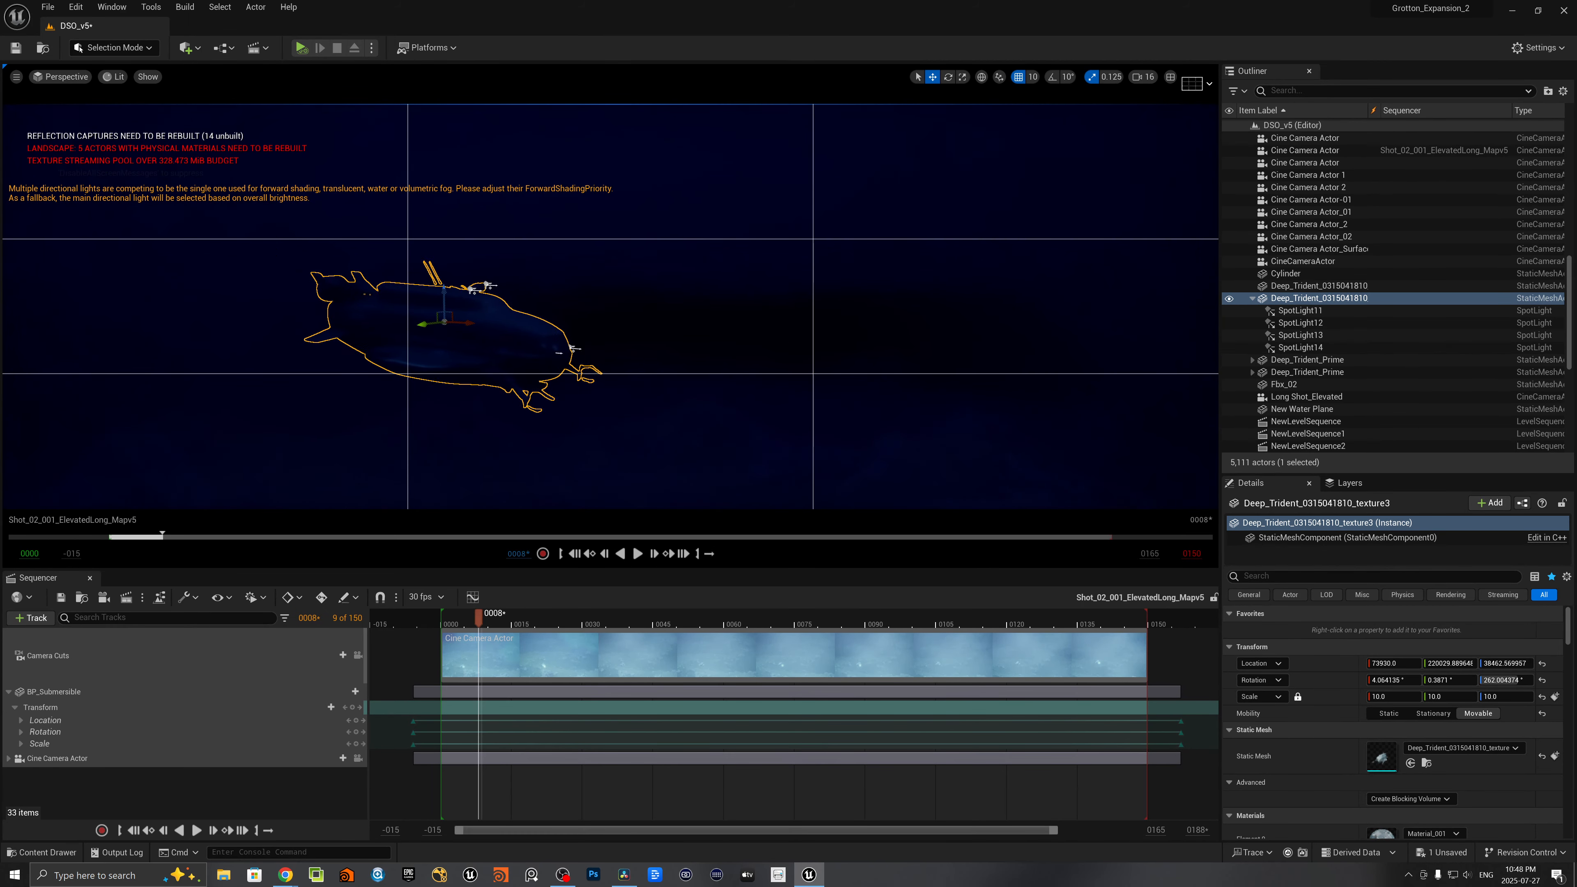
pyautogui.moveTo(620, 358); pyautogui.dragTo(620, 360, button='right')
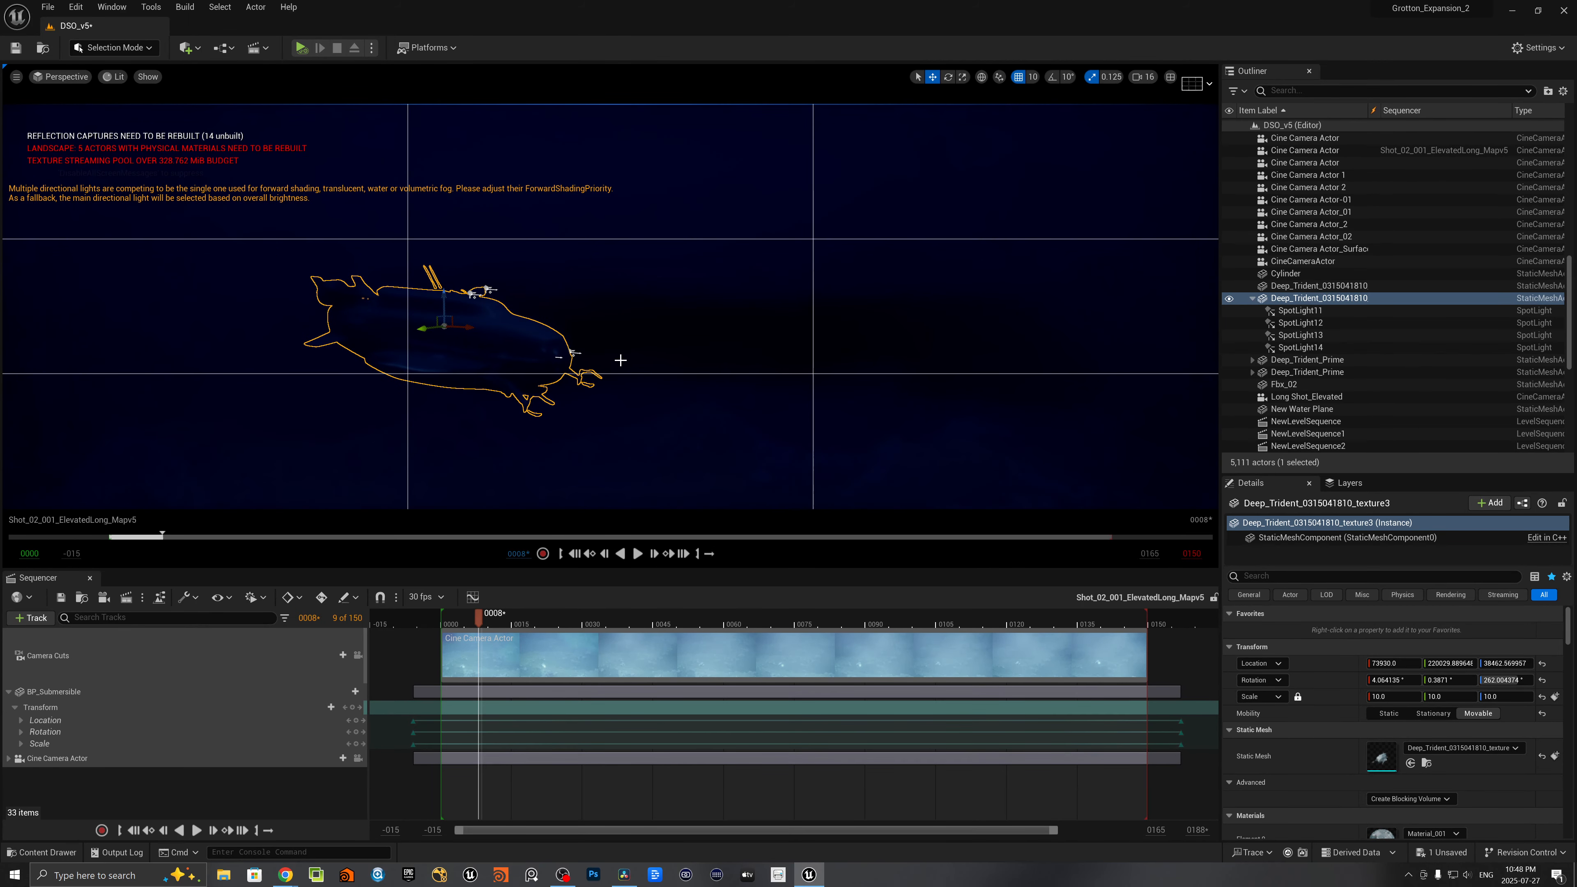
# - Set SpotLight11's intensity to 5000 cd and its volumetric scattering intensity to 5000
pyautogui.click(1261, 311)
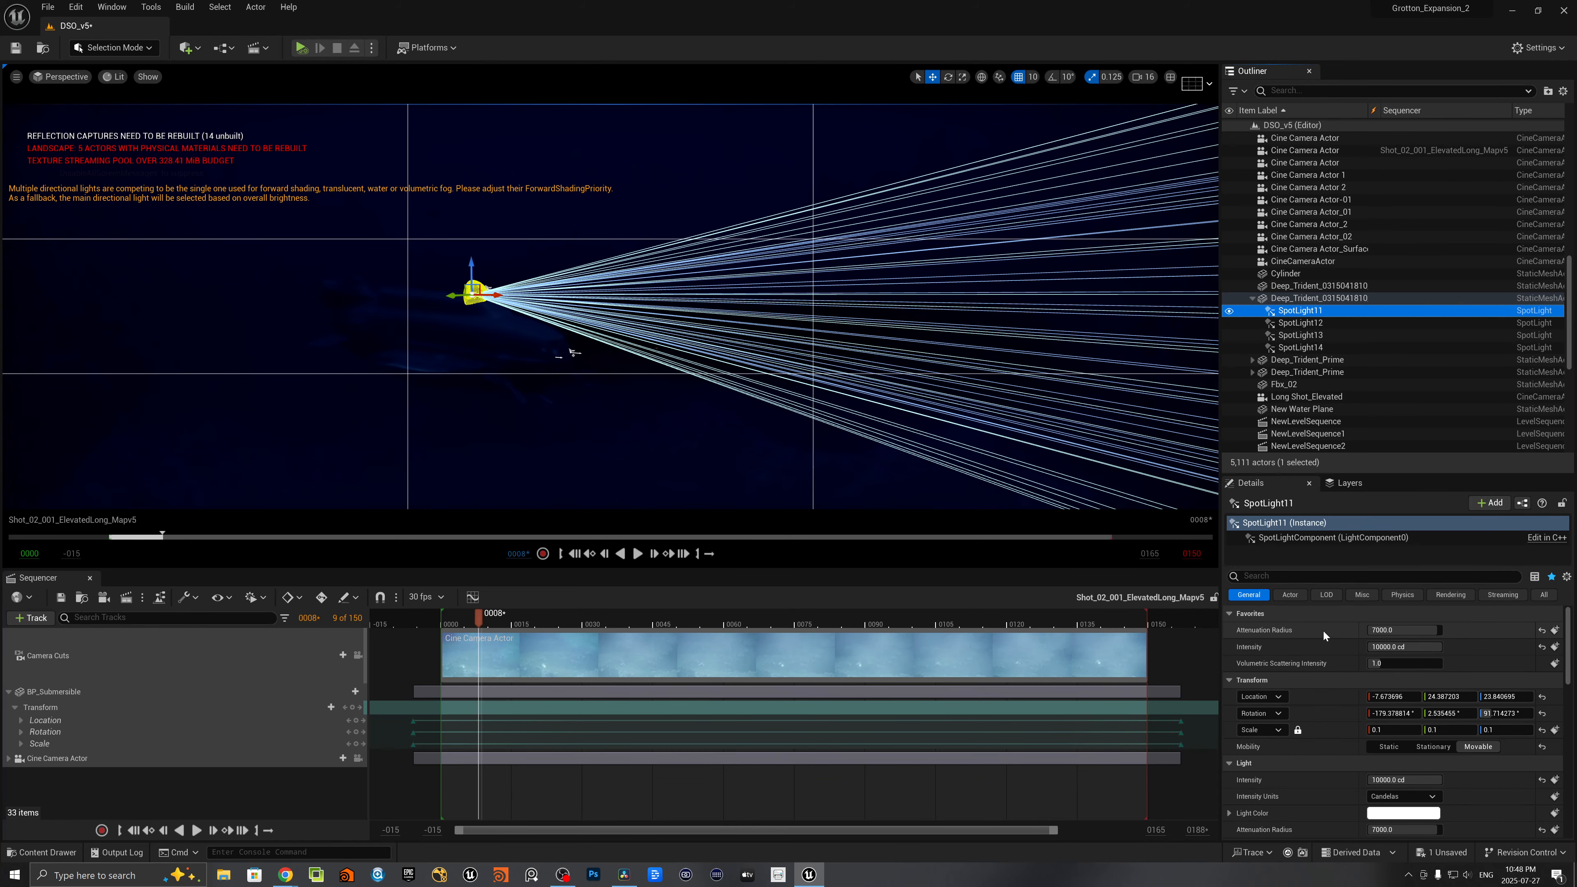
pyautogui.moveTo(911, 389)
pyautogui.mouseDown(button='right')
pyautogui.moveTo(1039, 380)
pyautogui.moveTo(869, 380)
pyautogui.moveTo(931, 378)
pyautogui.mouseUp(button='right')
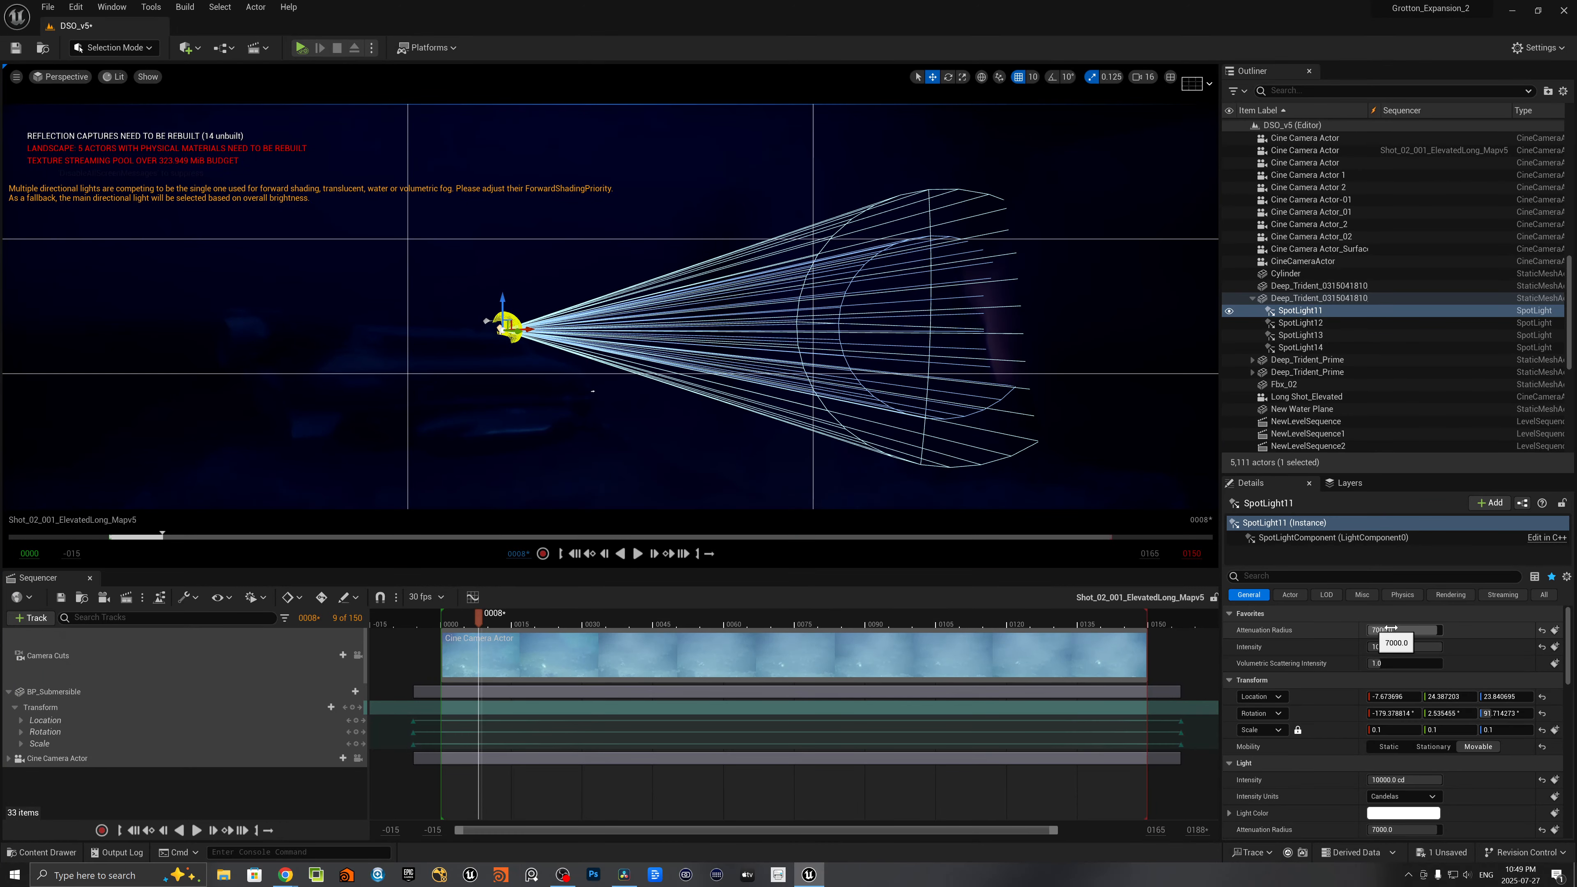
pyautogui.click(1384, 647)
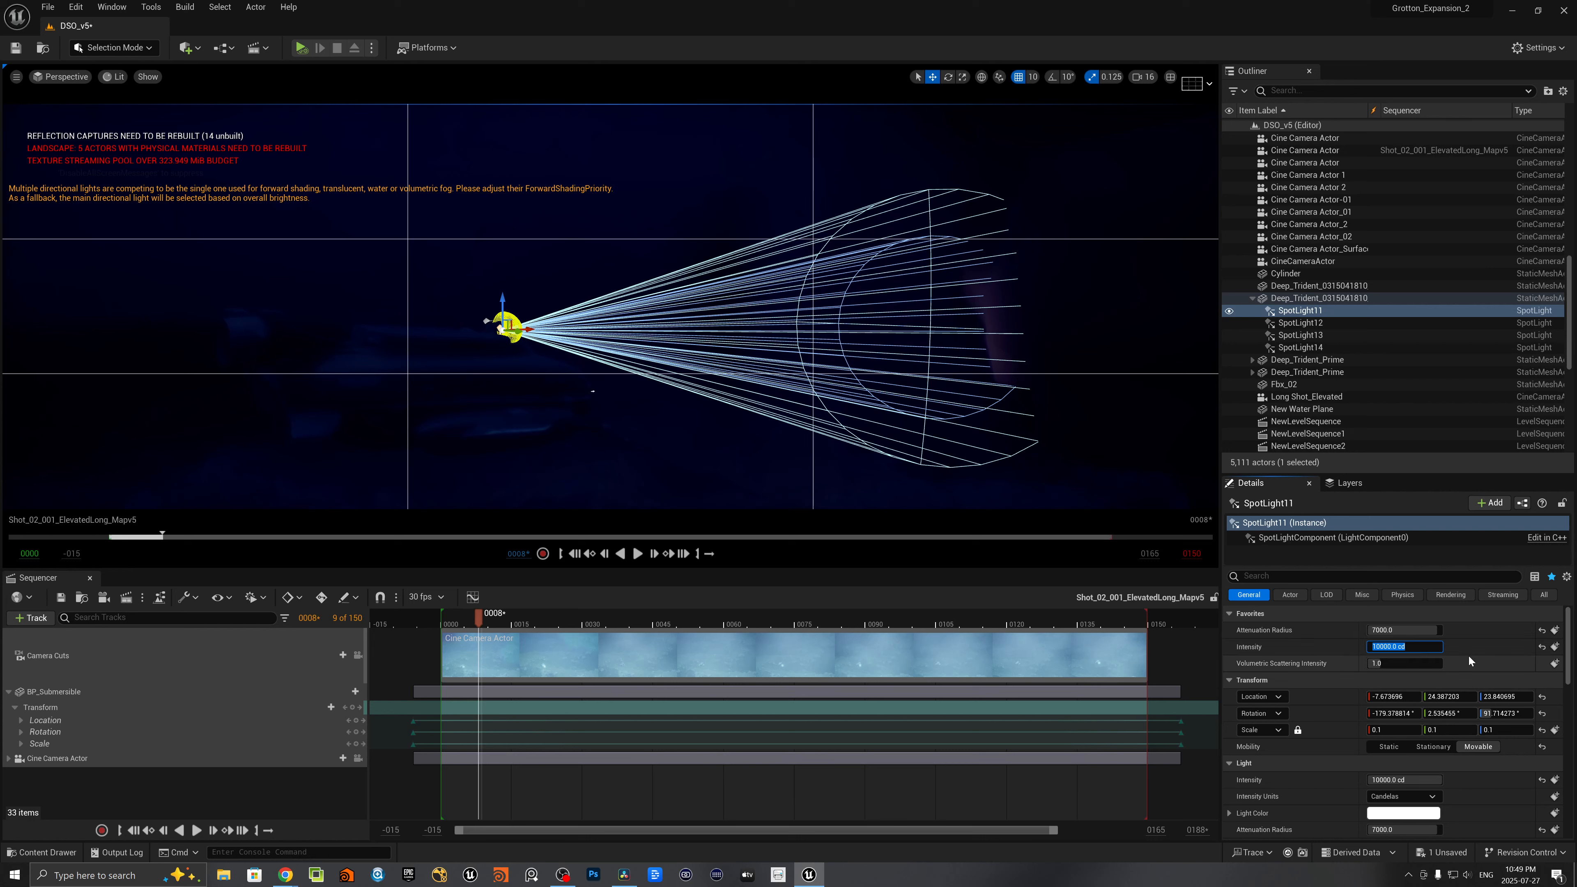
pyautogui.write('5000')
pyautogui.press('Return')
pyautogui.press('Return')
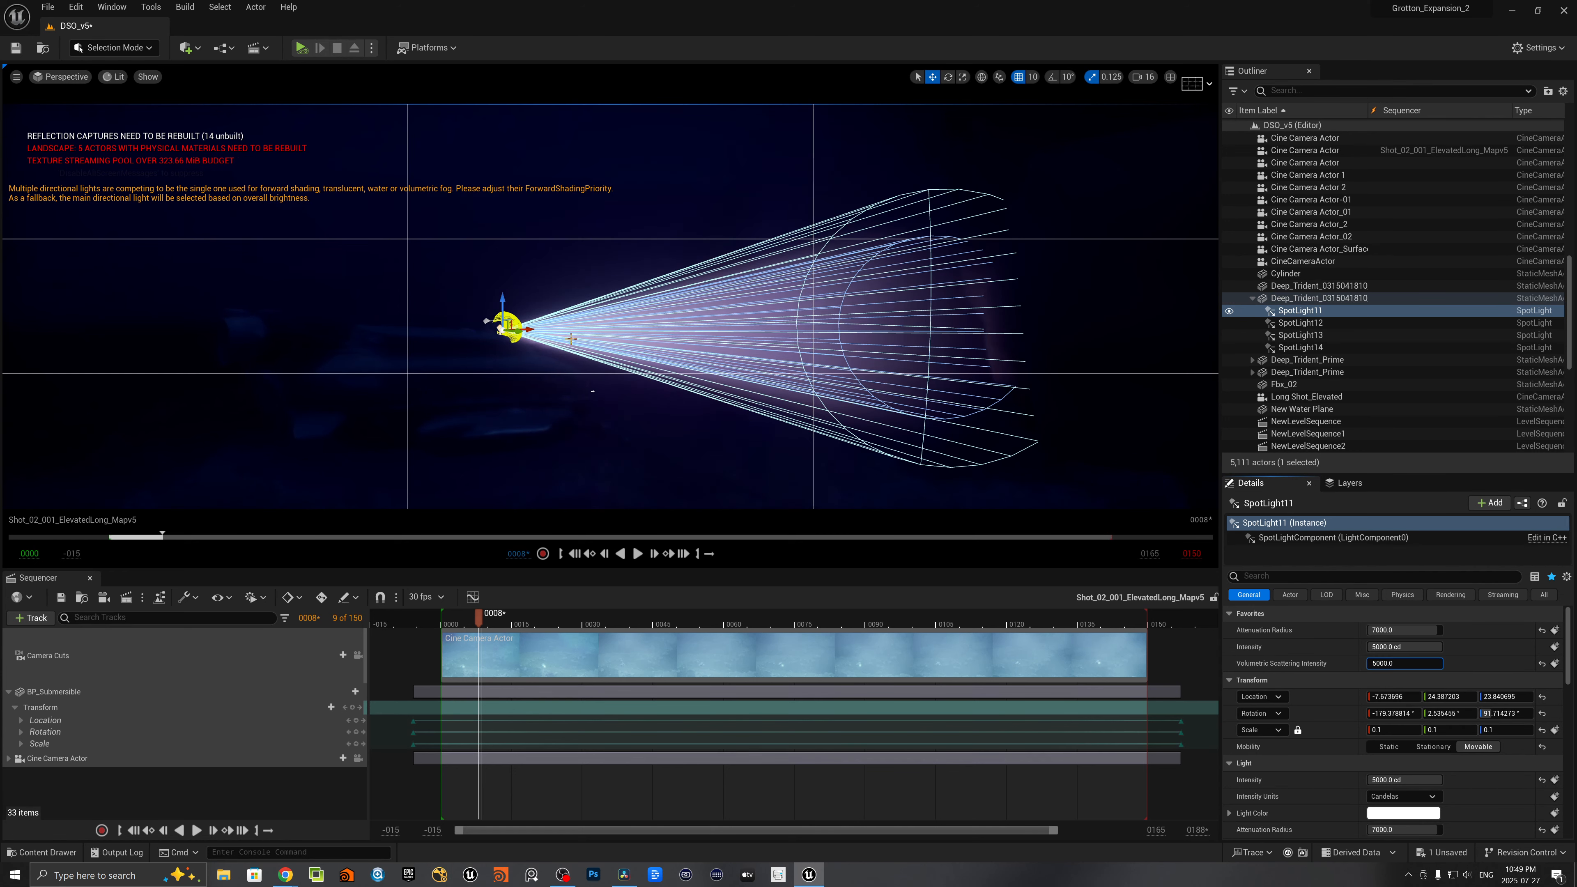
# - Examine the submarine's SpotLight11, SpotLight12 and SpotLight13 and inspect the volumetric beam from around the hull
pyautogui.click(1312, 324)
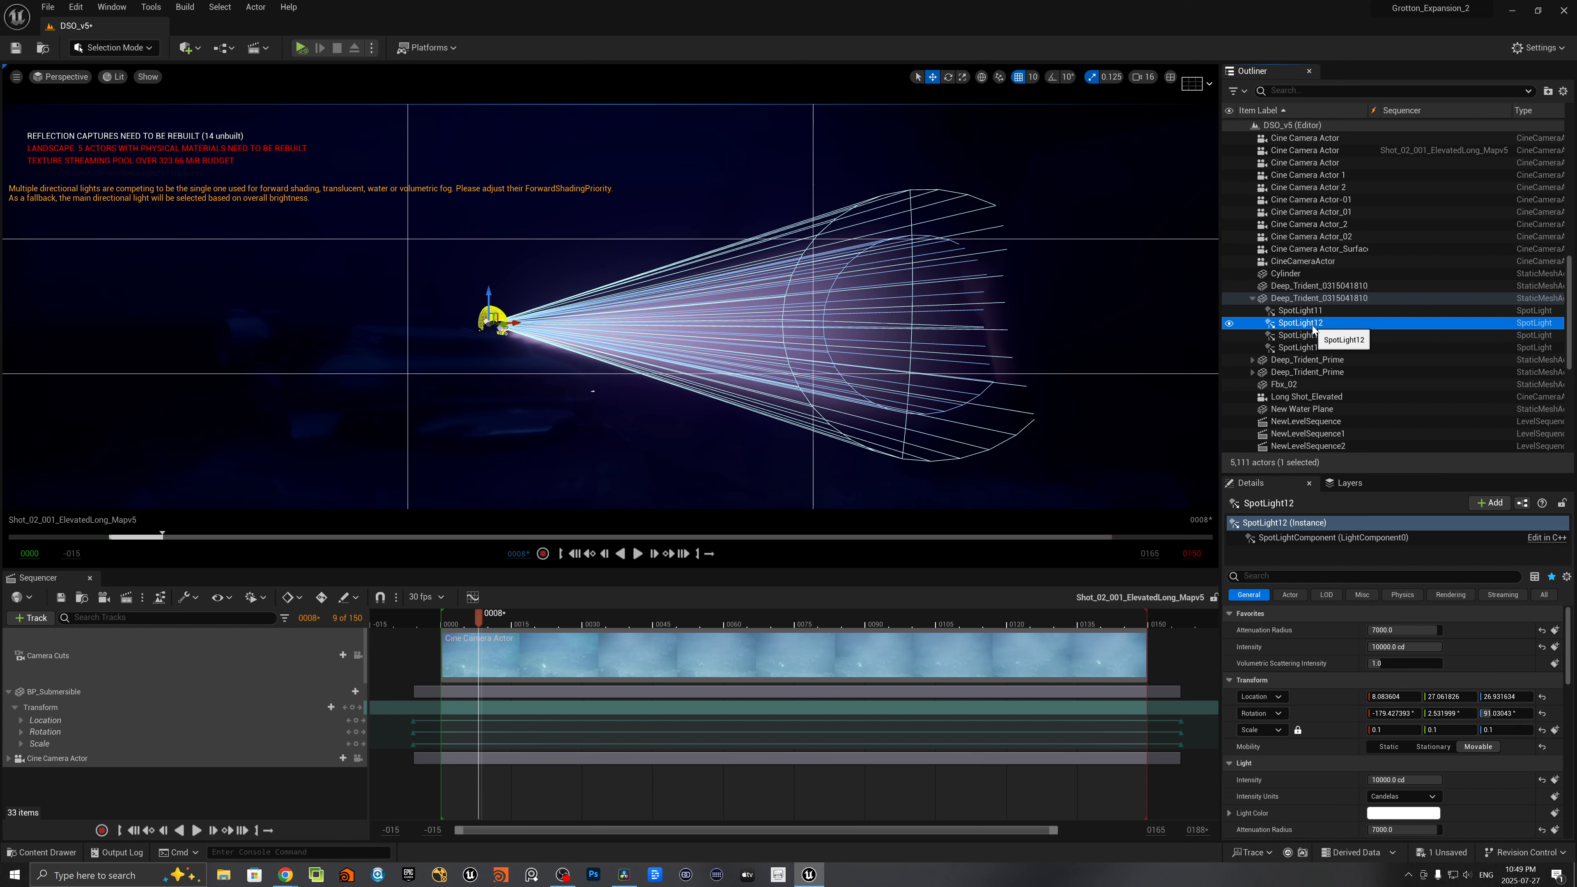
pyautogui.press('Escape')
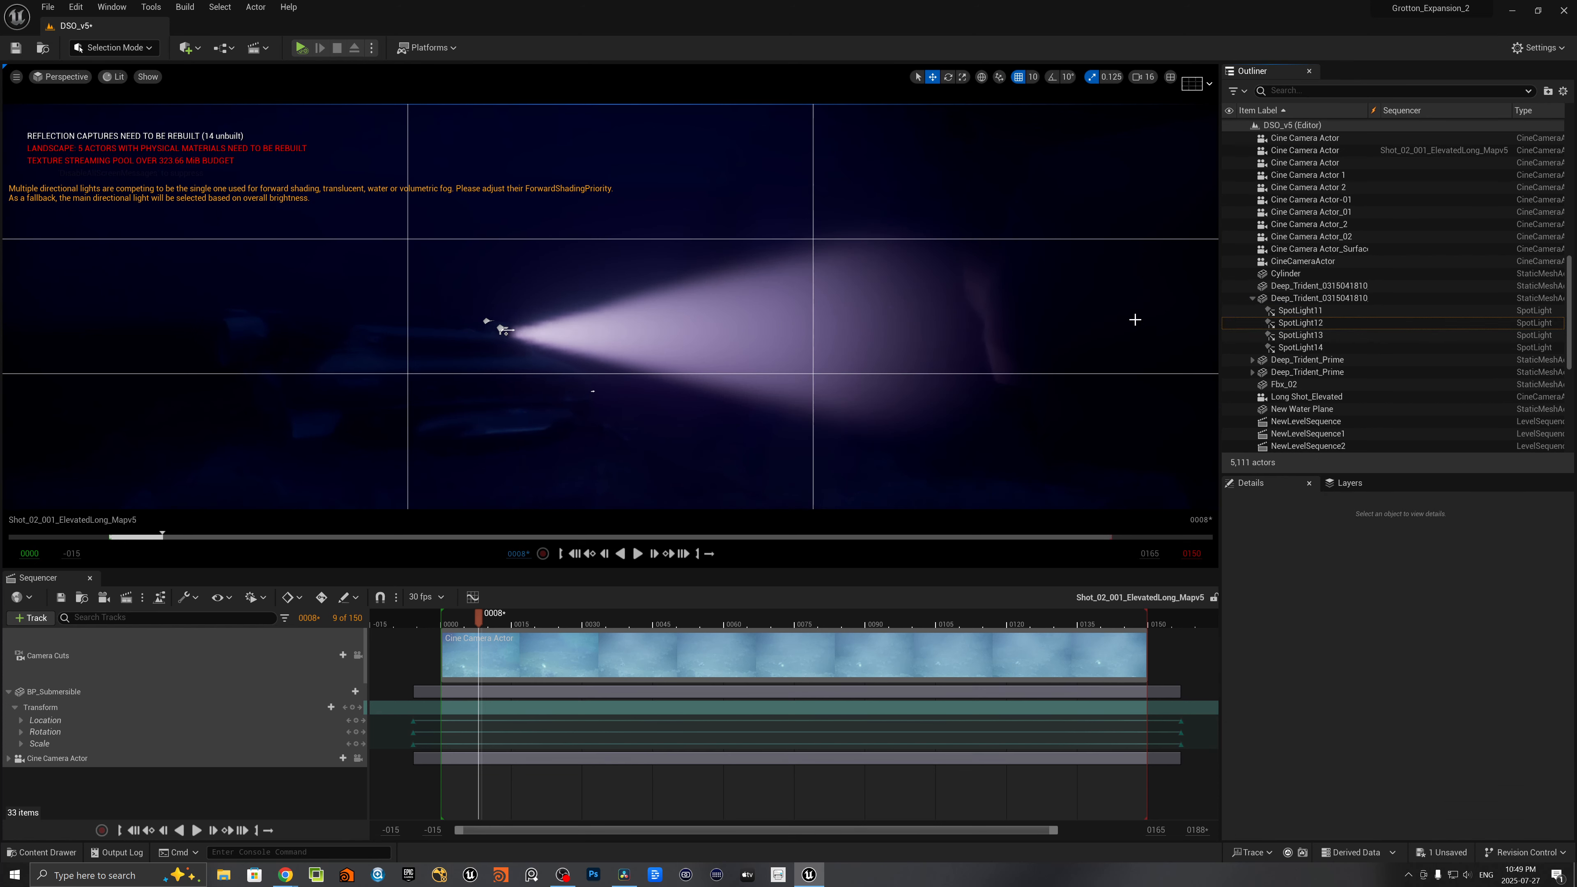
pyautogui.click(1285, 336)
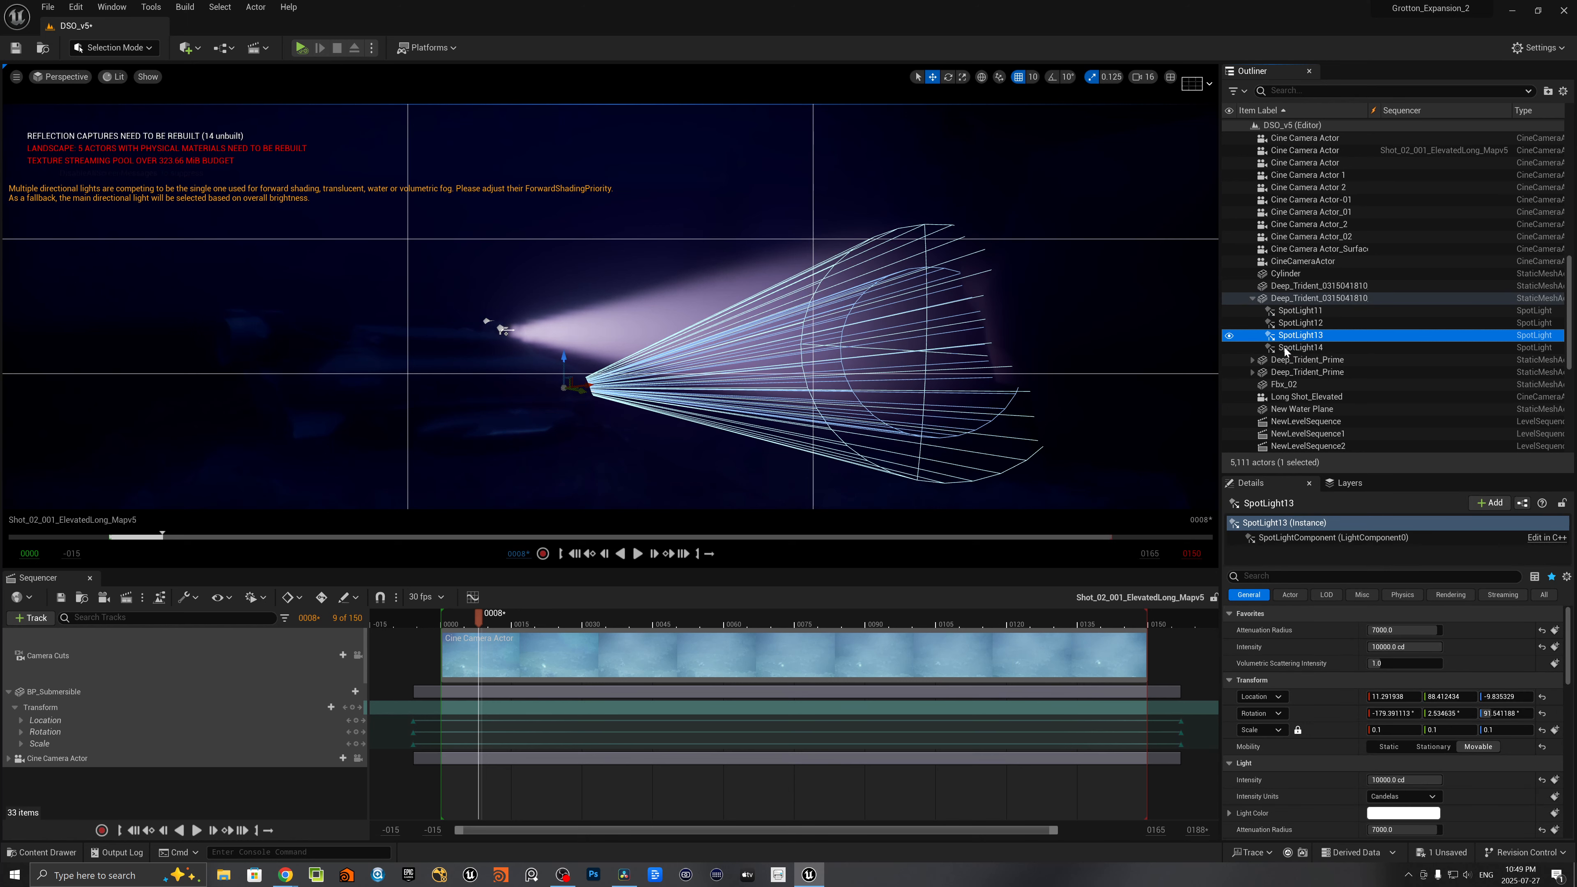
pyautogui.click(1283, 323)
pyautogui.click(1283, 310)
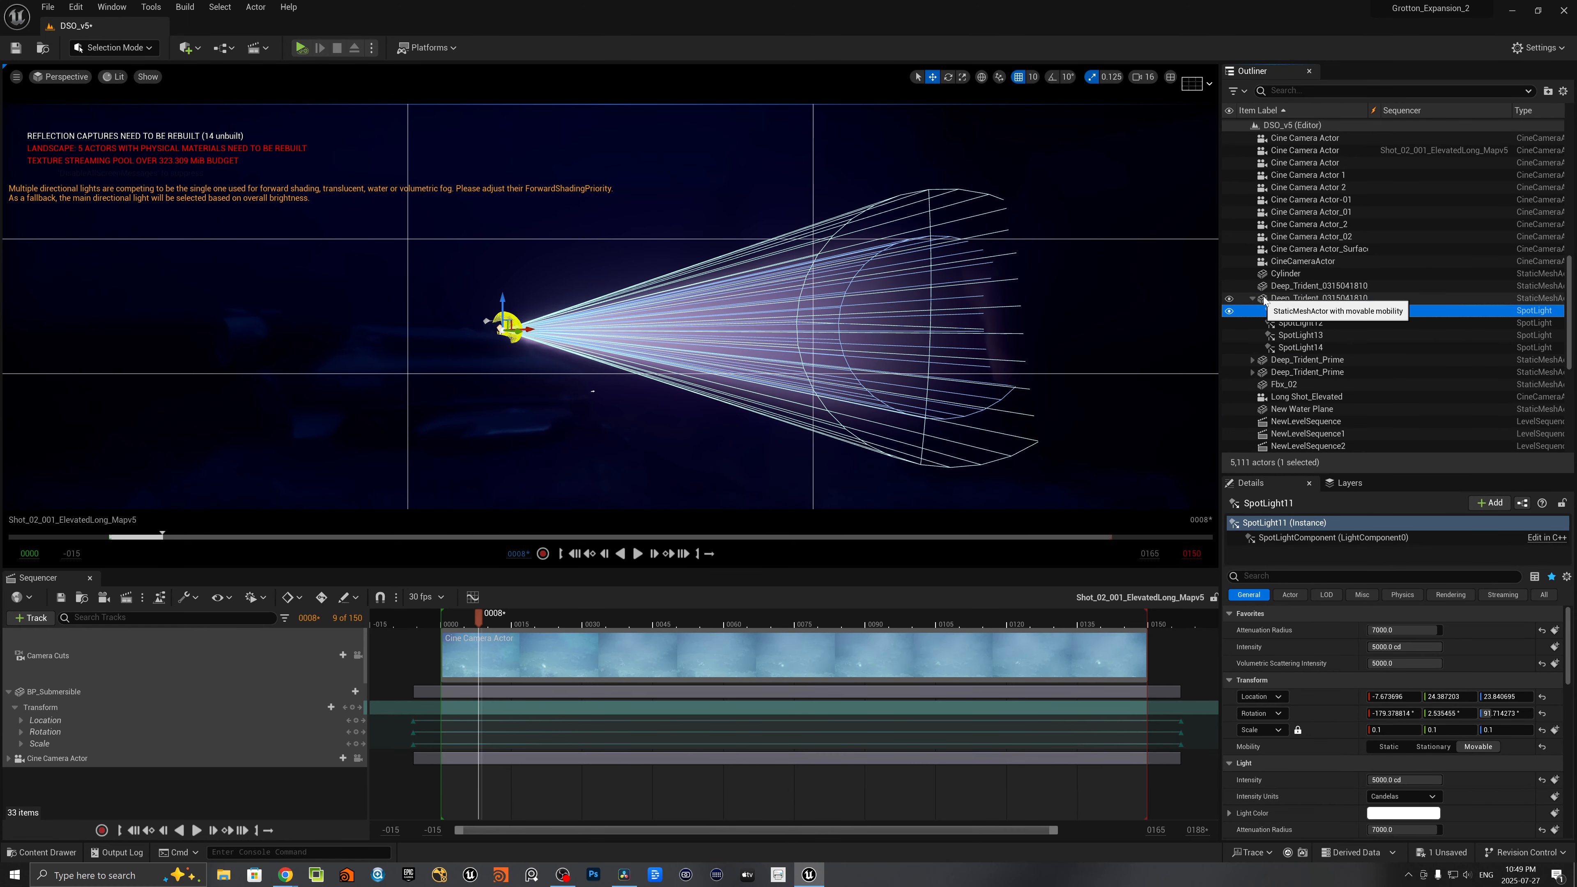
pyautogui.press('Escape')
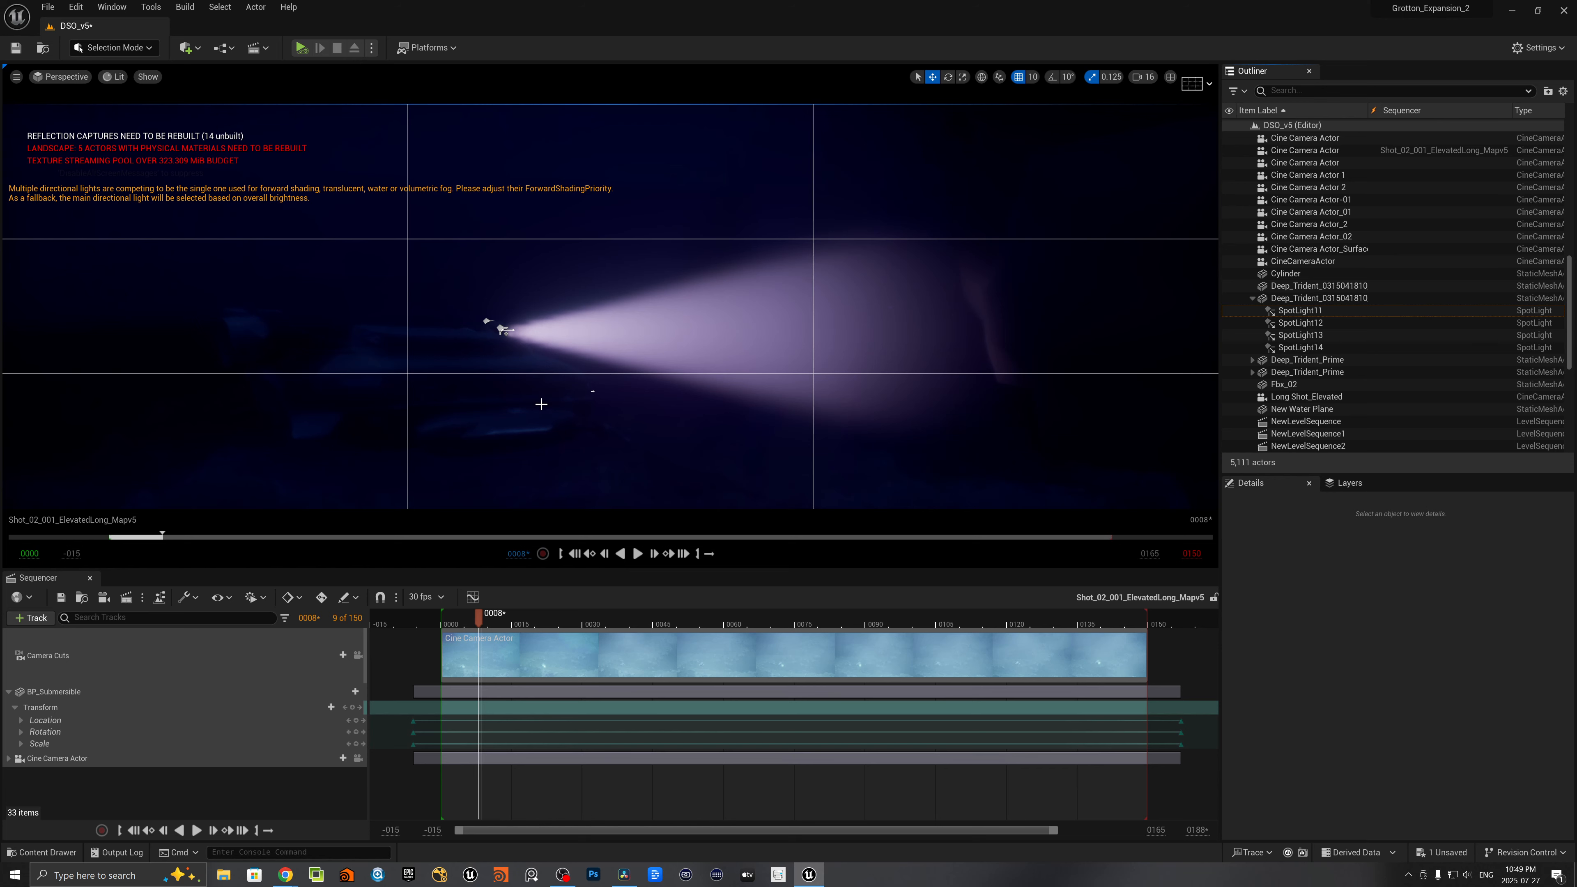
pyautogui.moveTo(541, 404); pyautogui.dragTo(511, 421, button='right')
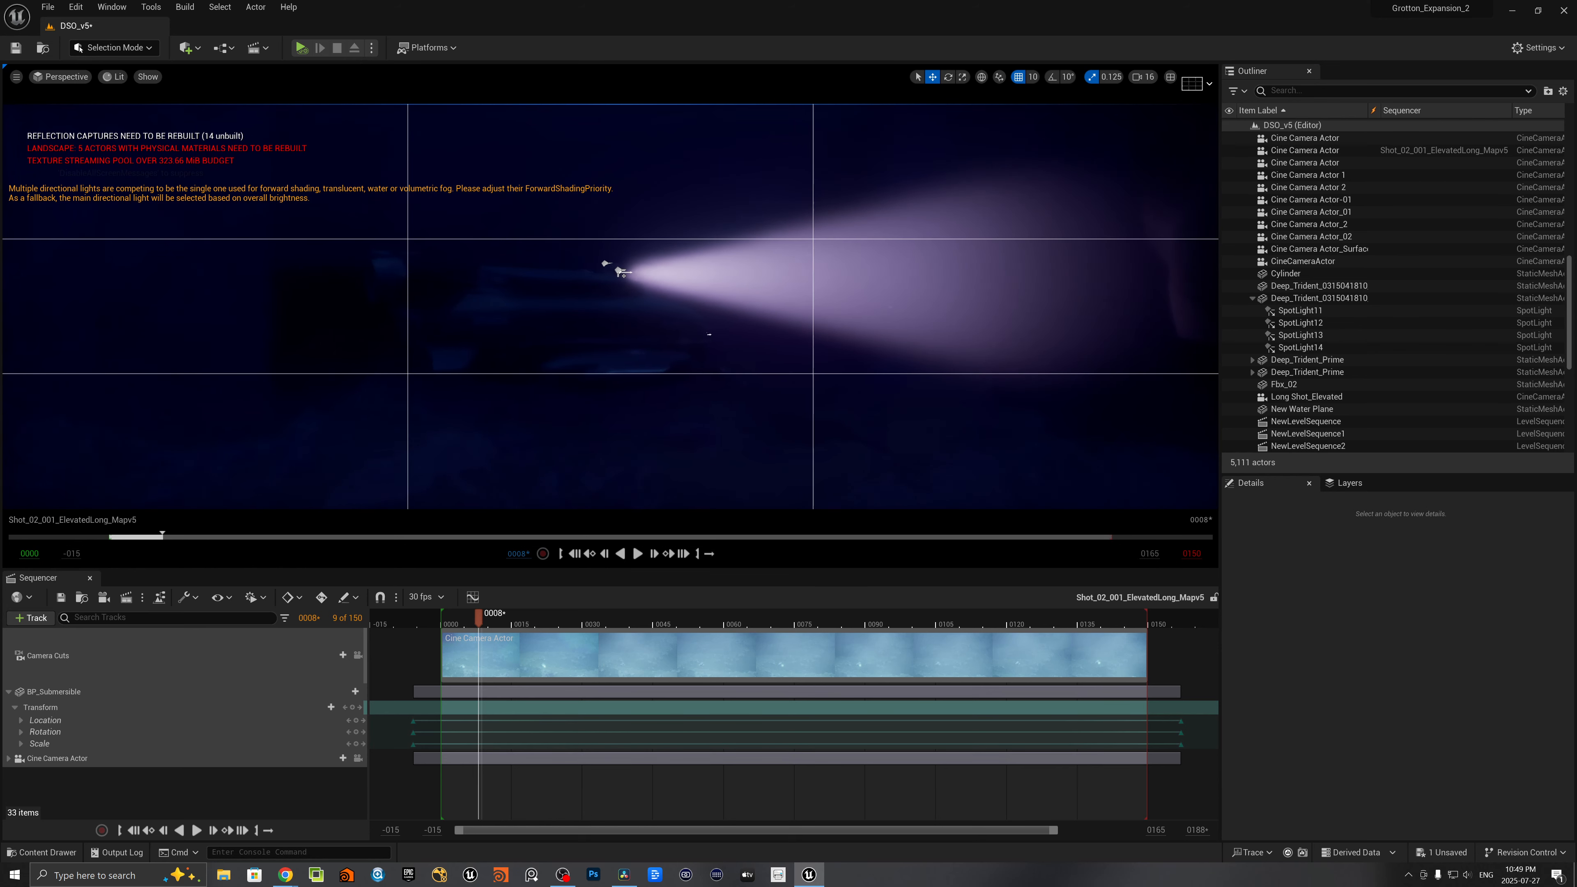
pyautogui.moveTo(517, 346); pyautogui.dragTo(512, 346, button='right')
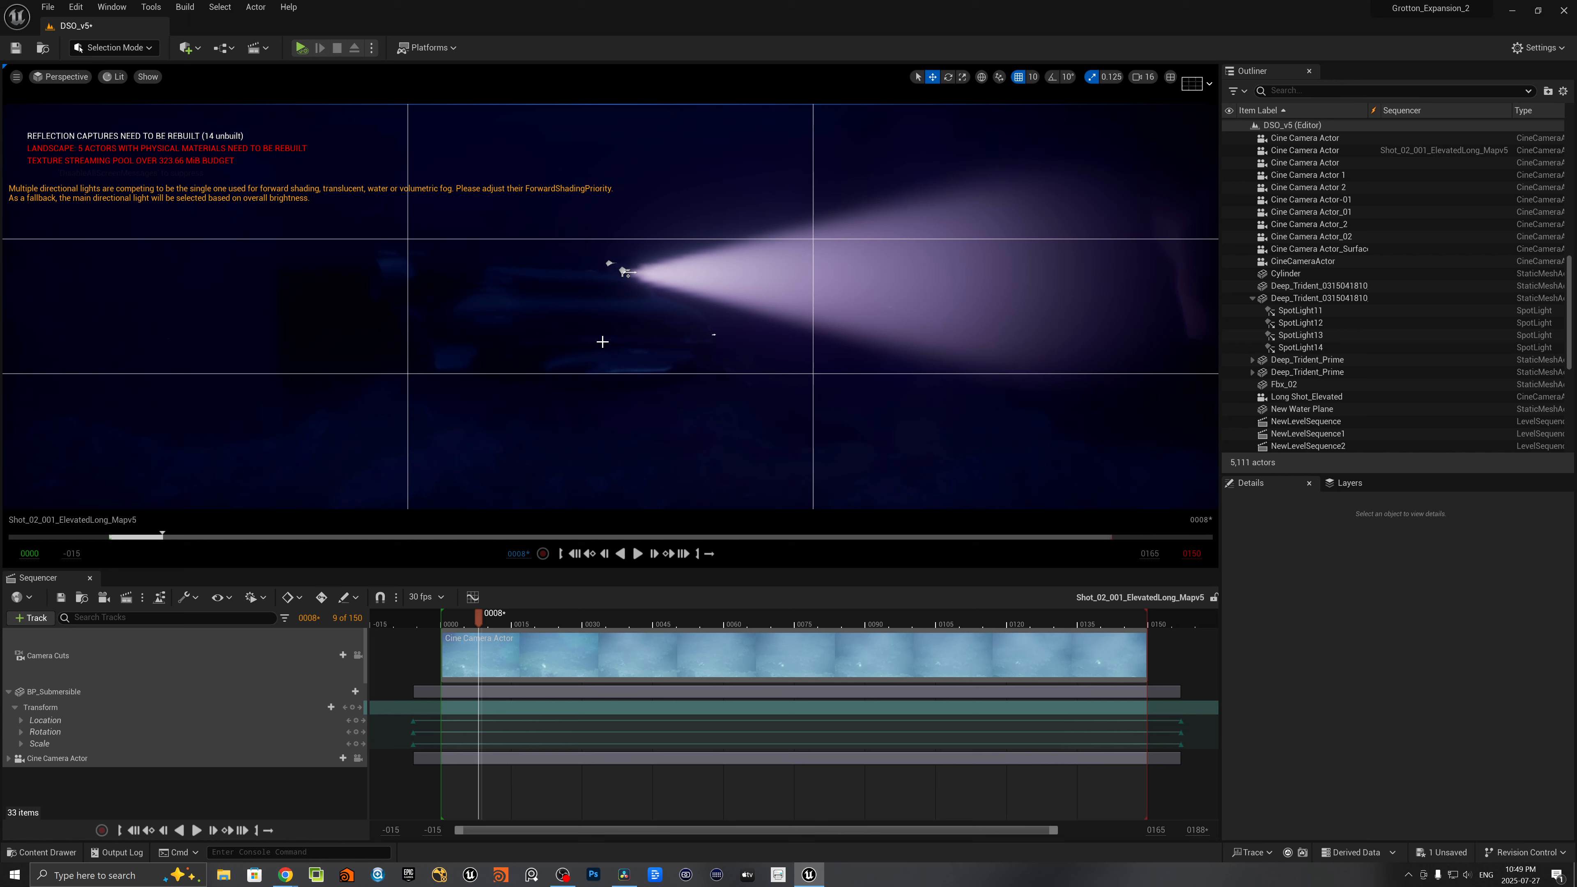
pyautogui.moveTo(602, 341); pyautogui.dragTo(567, 342, button='right')
pyautogui.press('w')
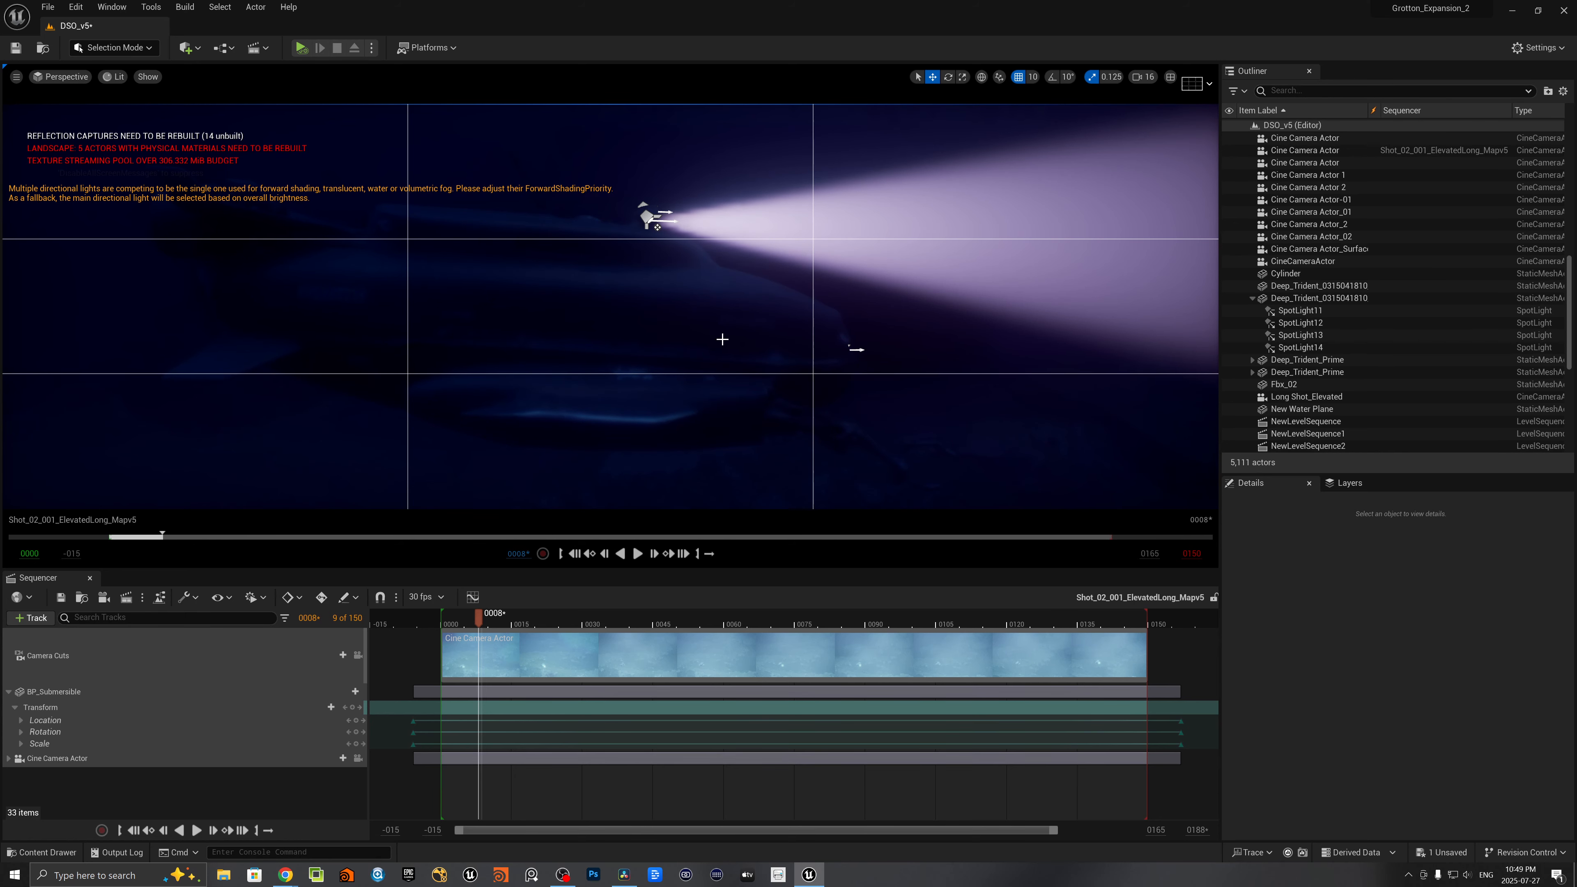
pyautogui.moveTo(722, 340)
pyautogui.mouseDown(button='right')
pyautogui.moveTo(694, 335)
pyautogui.moveTo(769, 337)
pyautogui.moveTo(674, 346)
pyautogui.moveTo(720, 346)
pyautogui.mouseUp(button='right')
# - Switch the viewport shading back to Unlit with the submarine in view
pyautogui.click(121, 74)
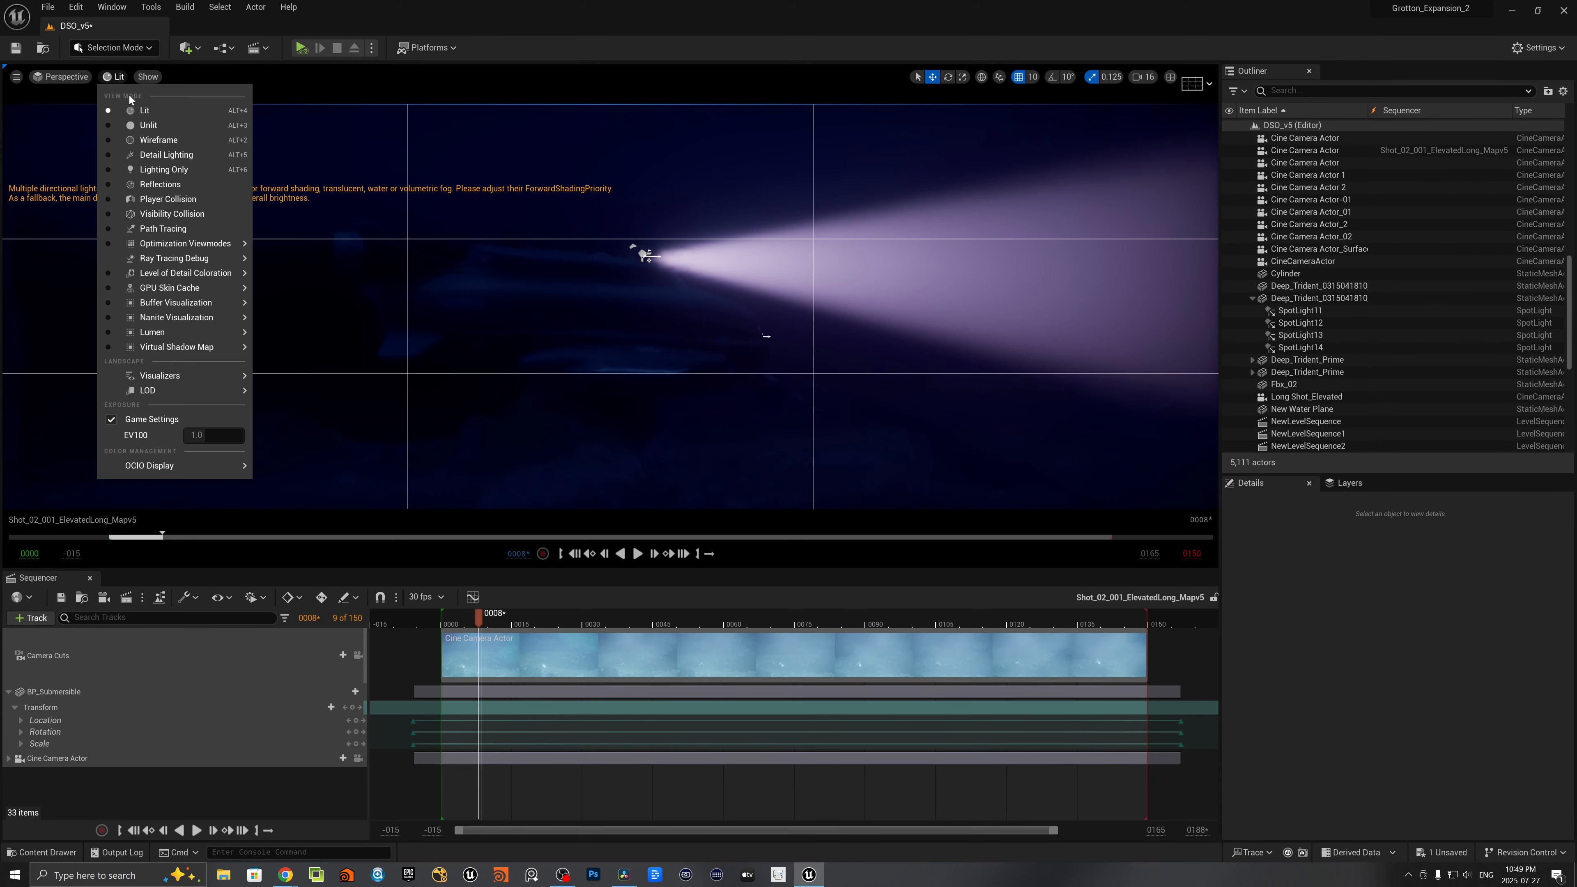
pyautogui.click(134, 118)
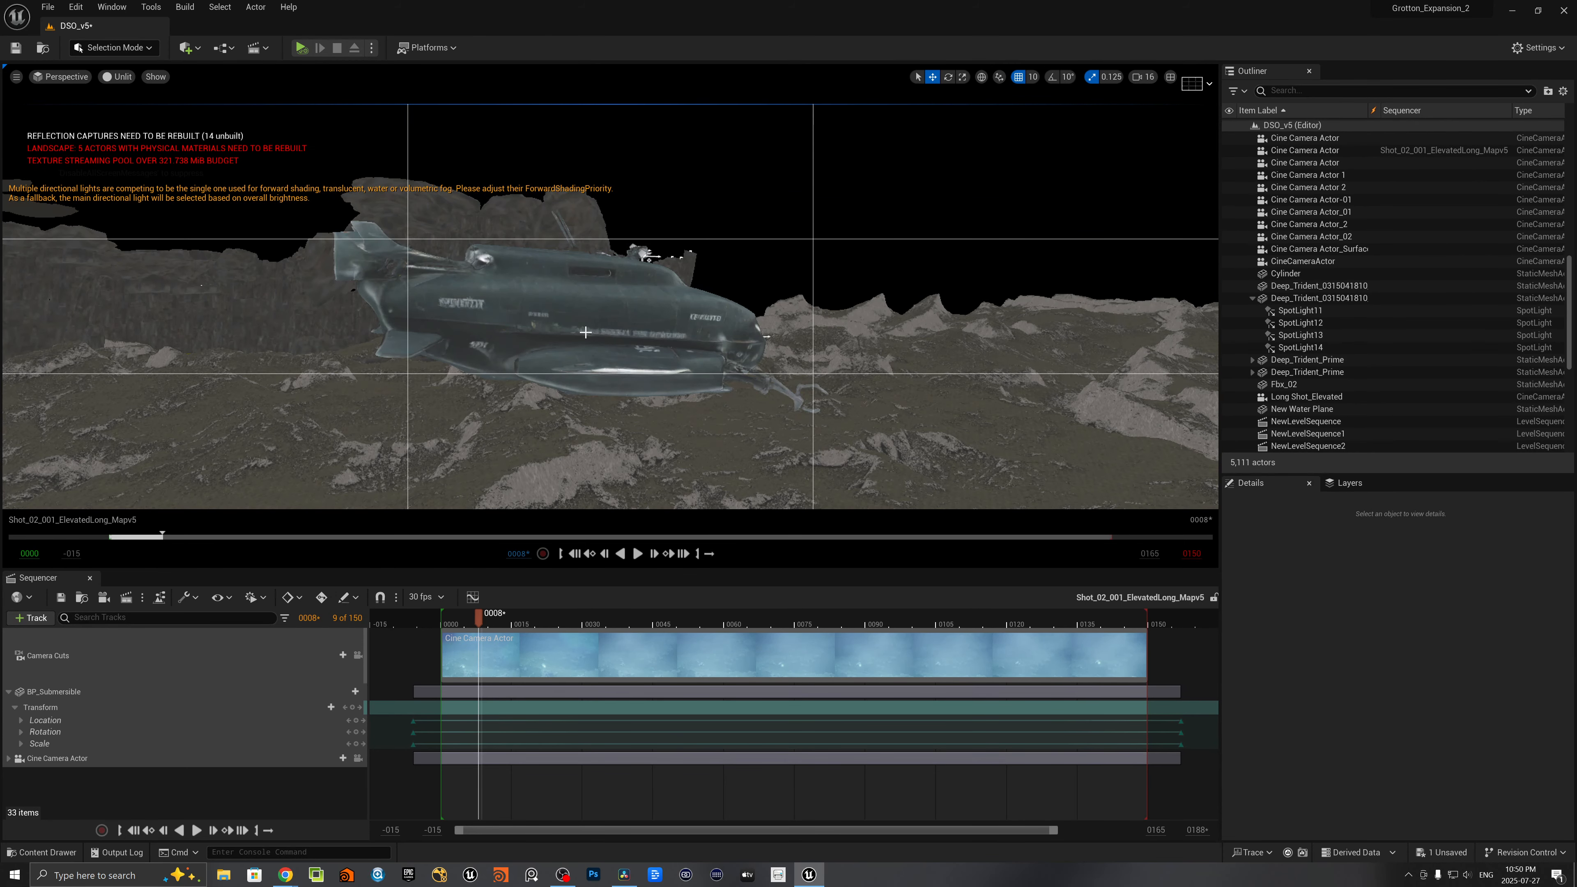
pyautogui.moveTo(586, 332); pyautogui.dragTo(546, 318, button='right')
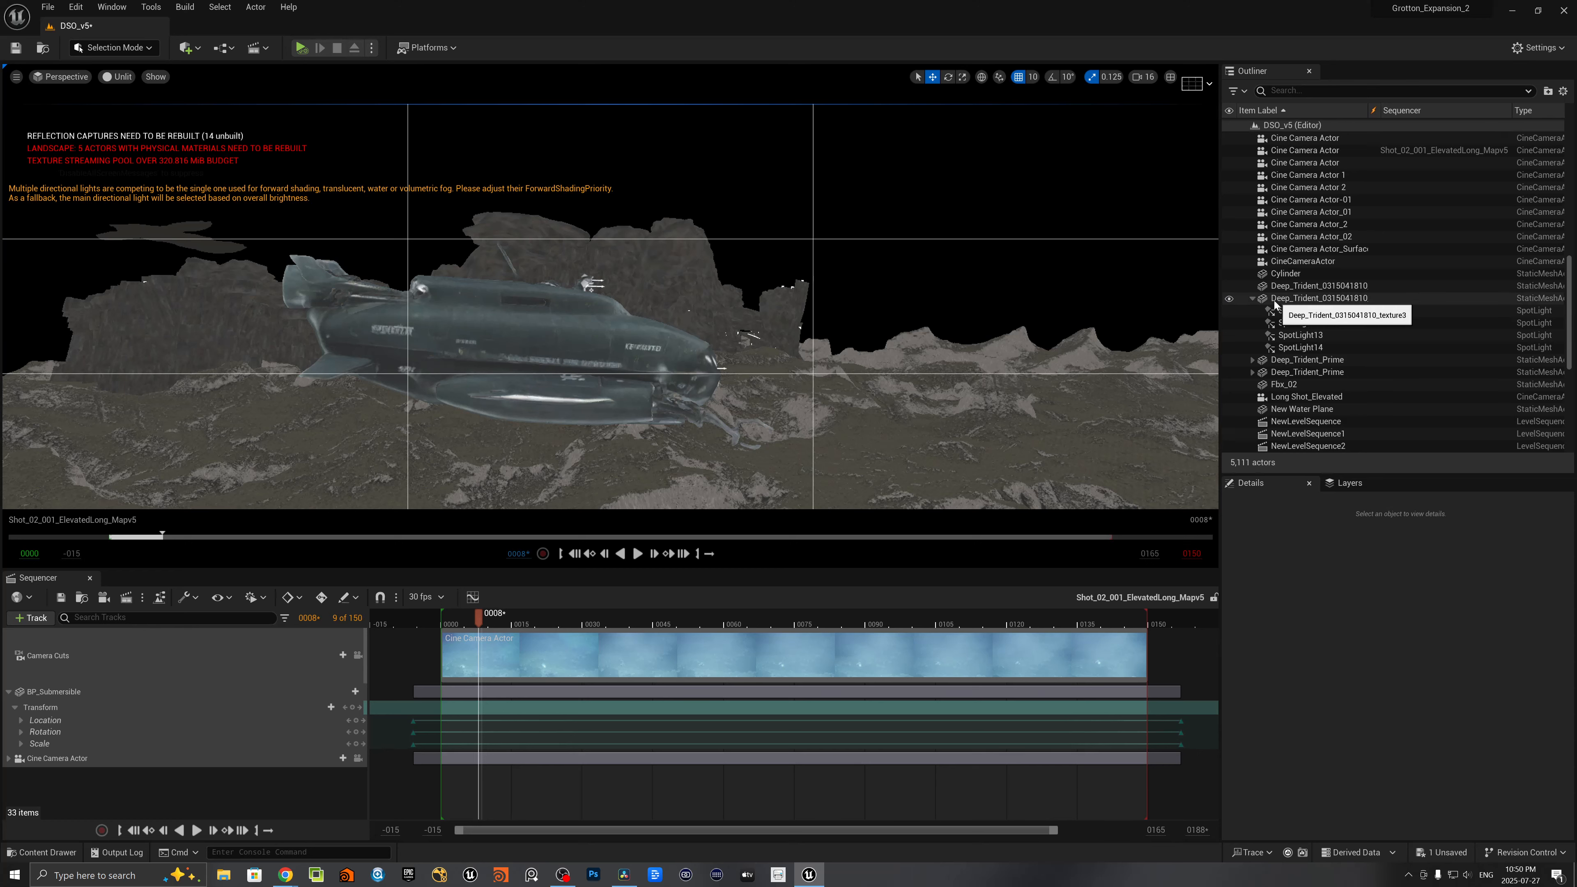
# - Review the parent submarine mesh and its attached spotlights SpotLight11, SpotLight12 and SpotLight13
pyautogui.click(1296, 321)
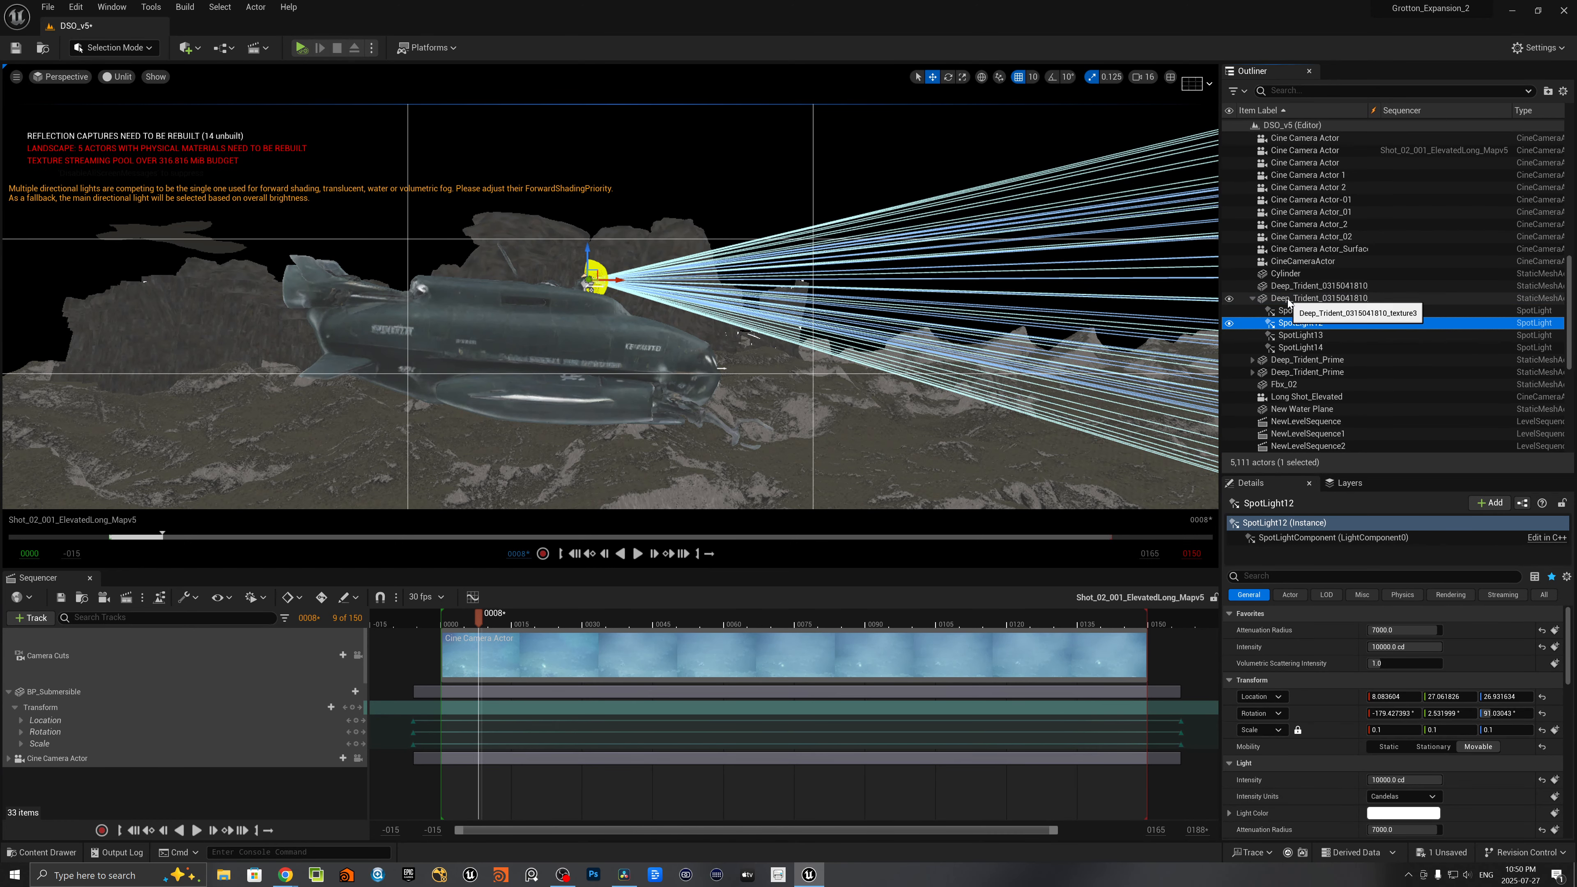
pyautogui.click(1288, 299)
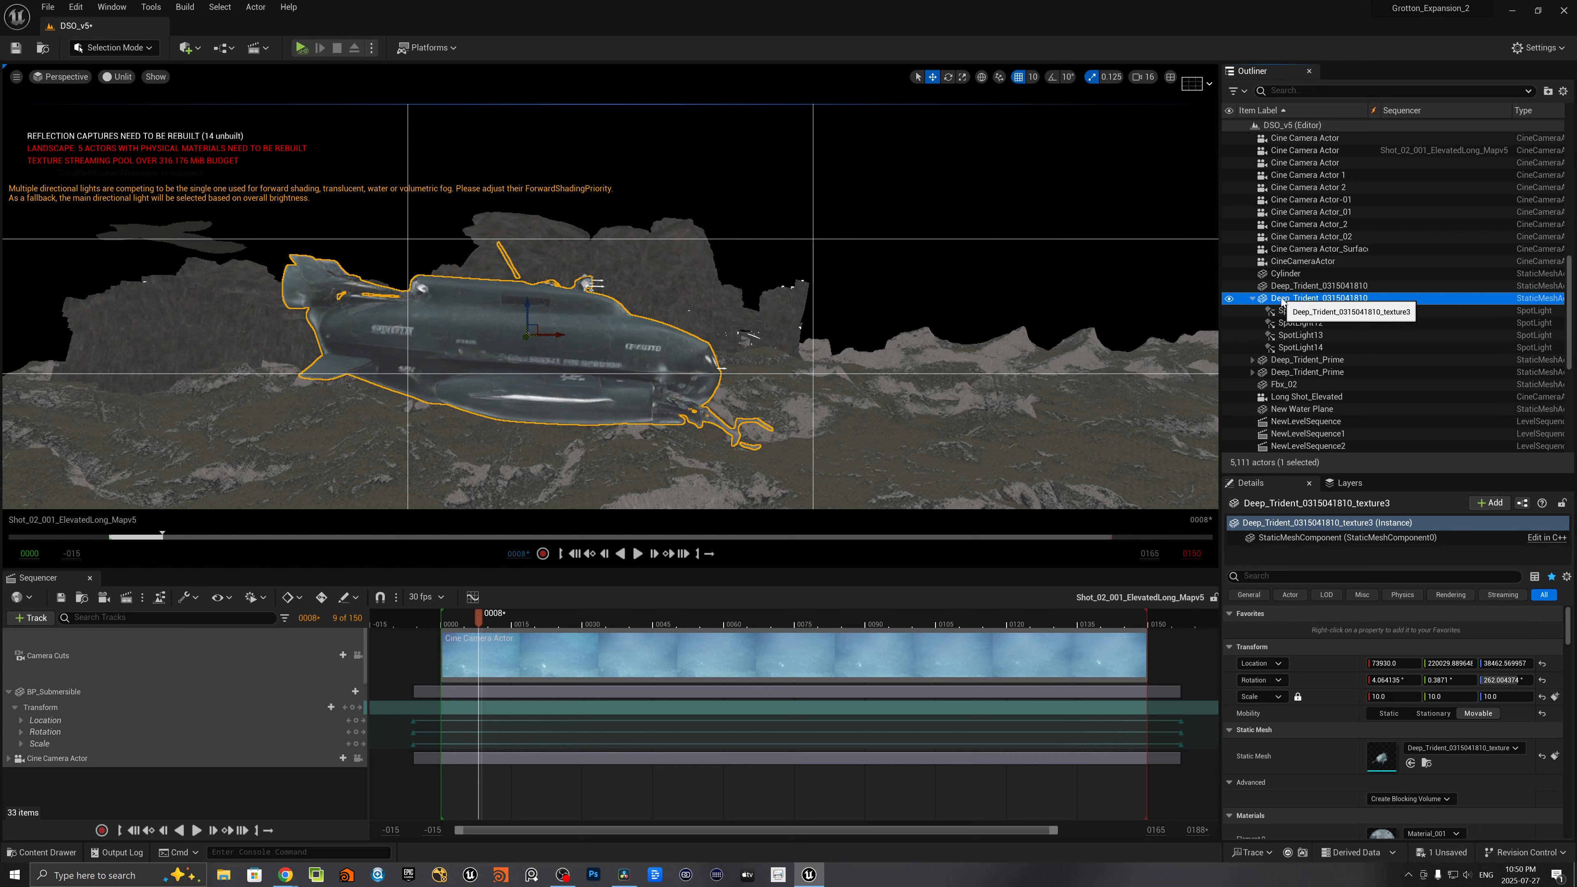
pyautogui.click(1299, 311)
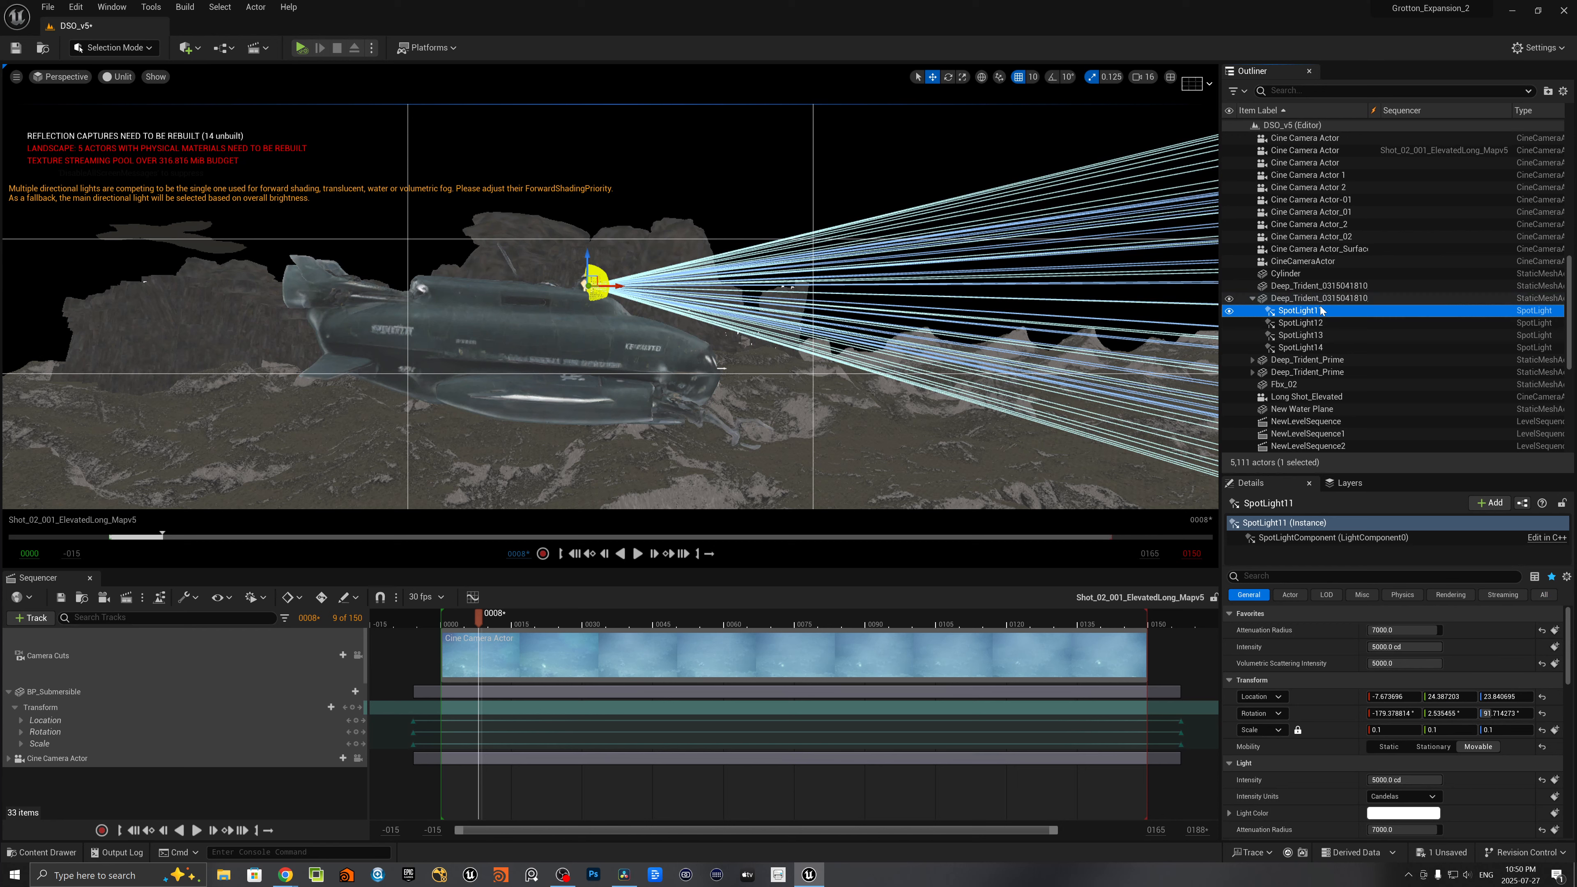
pyautogui.click(1289, 334)
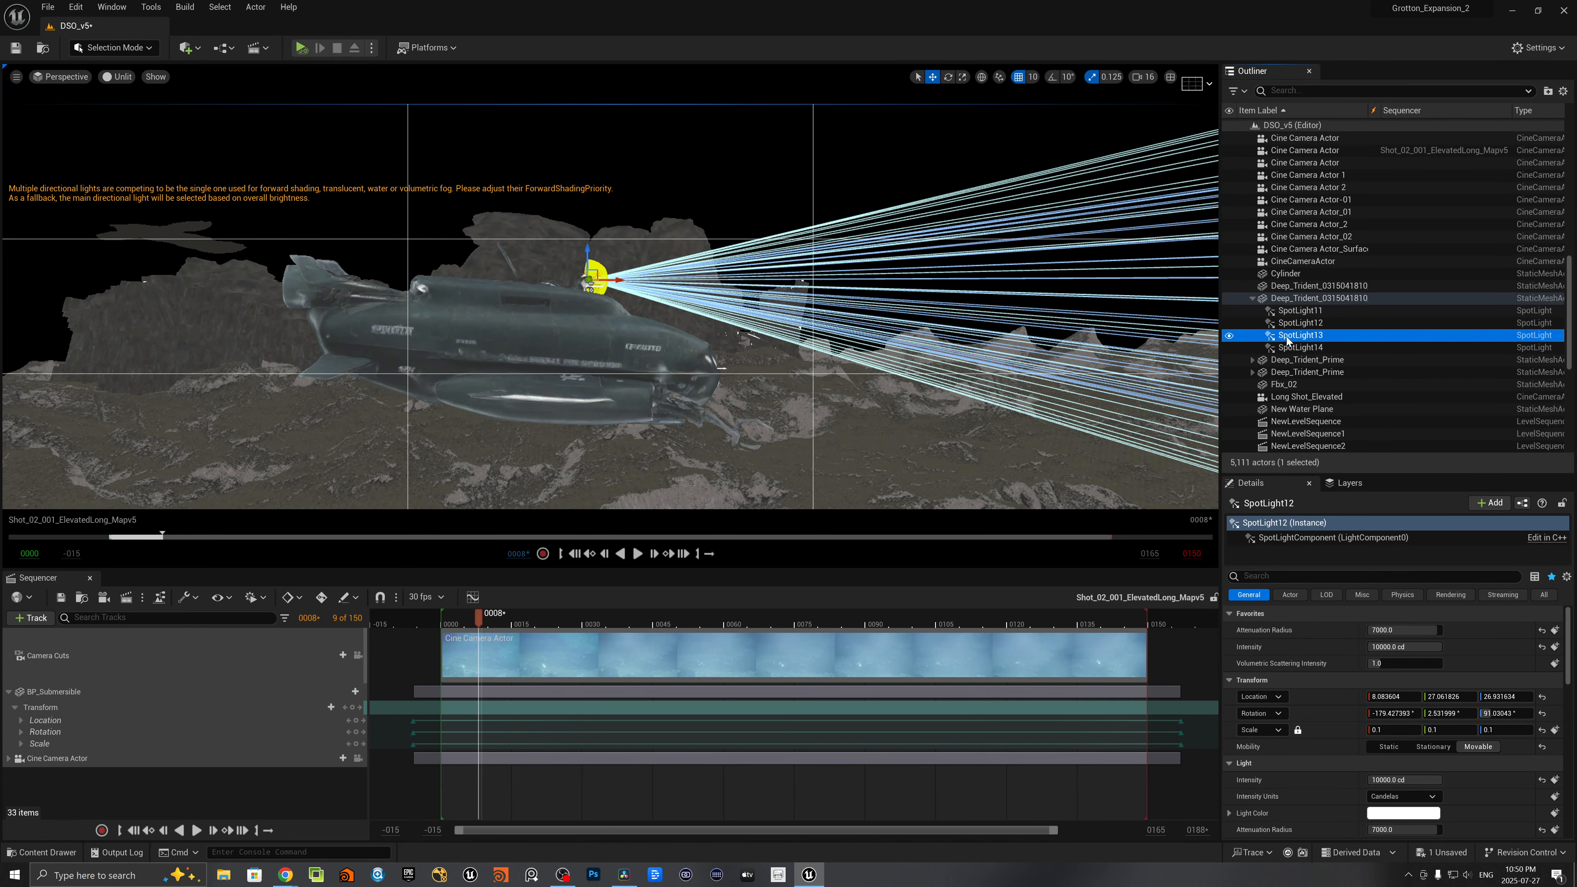
# - Add a cylinder shape to the level and lay it on its side with a Y rotation of -90°
pyautogui.click(197, 50)
pyautogui.moveTo(224, 174)
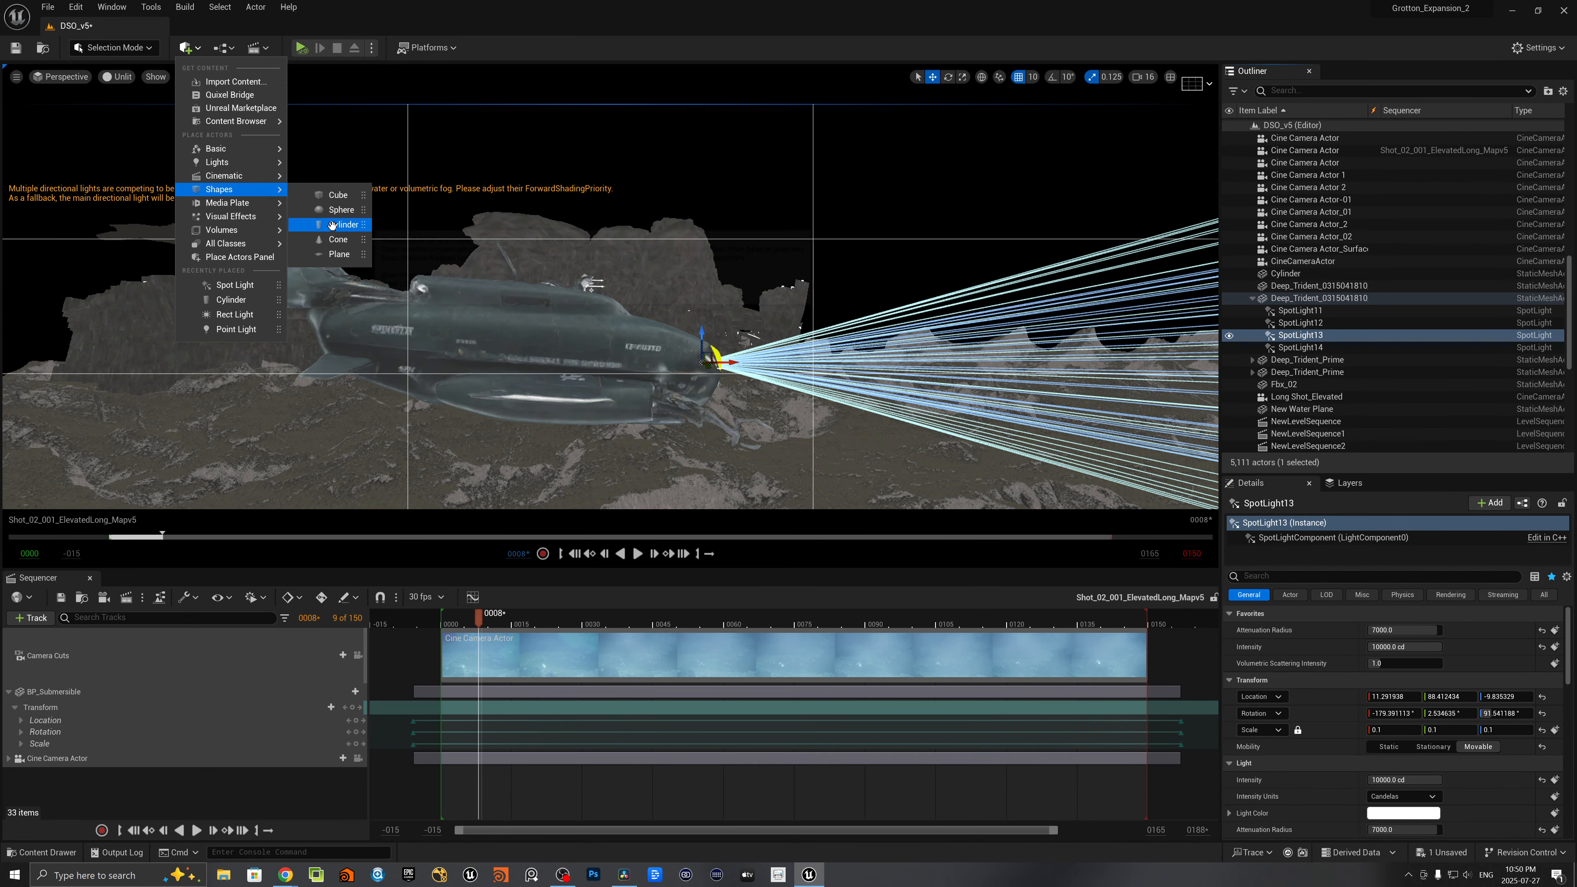
pyautogui.click(332, 225)
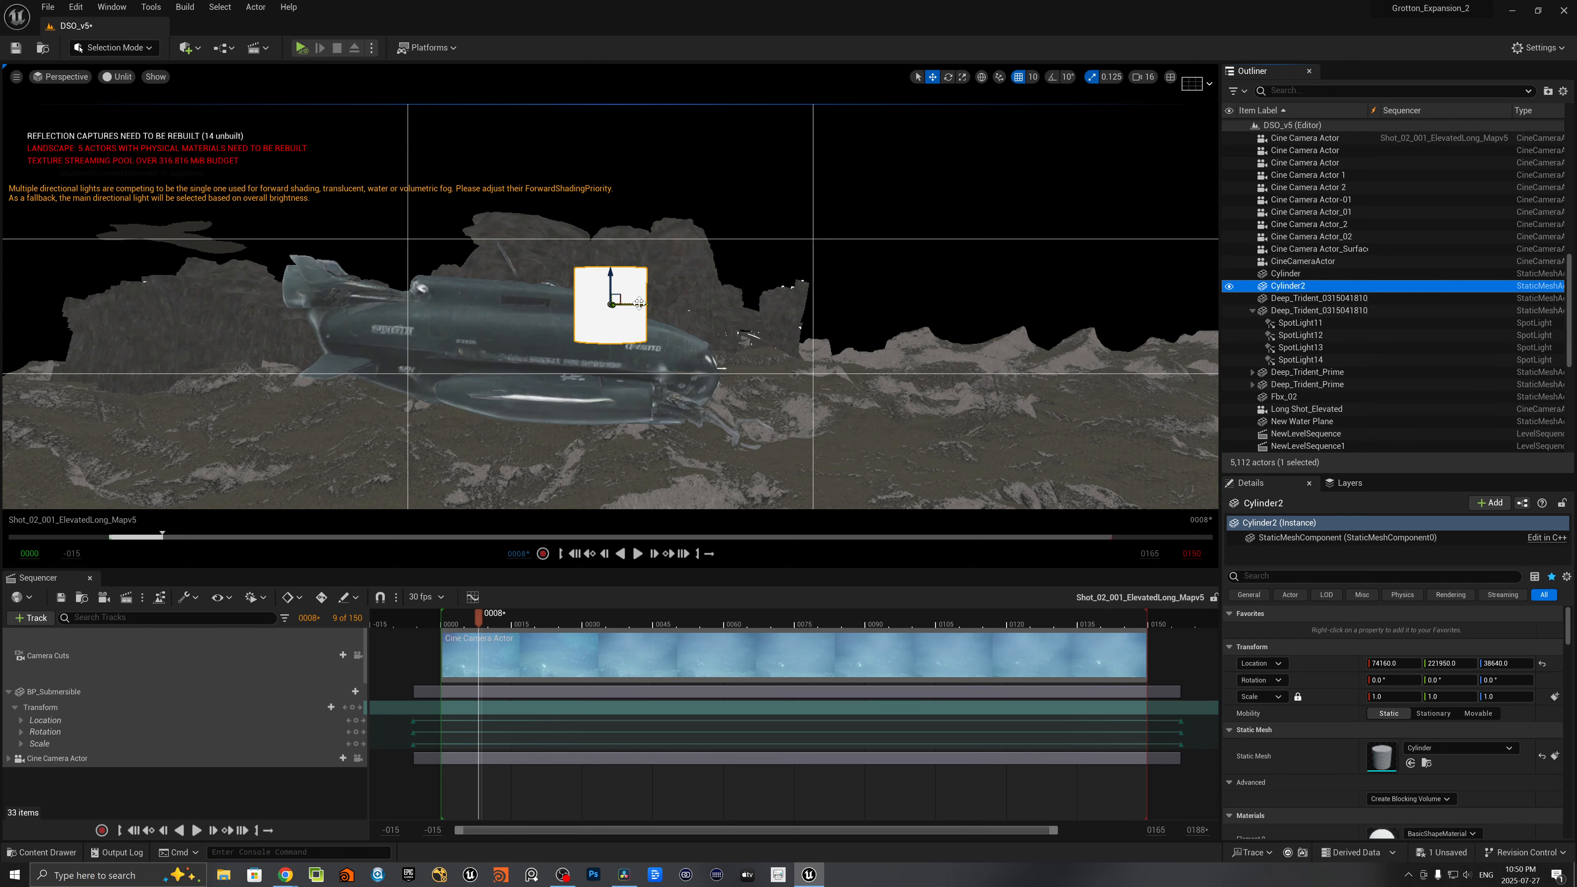
pyautogui.press('e')
pyautogui.moveTo(655, 310); pyautogui.dragTo(608, 369)
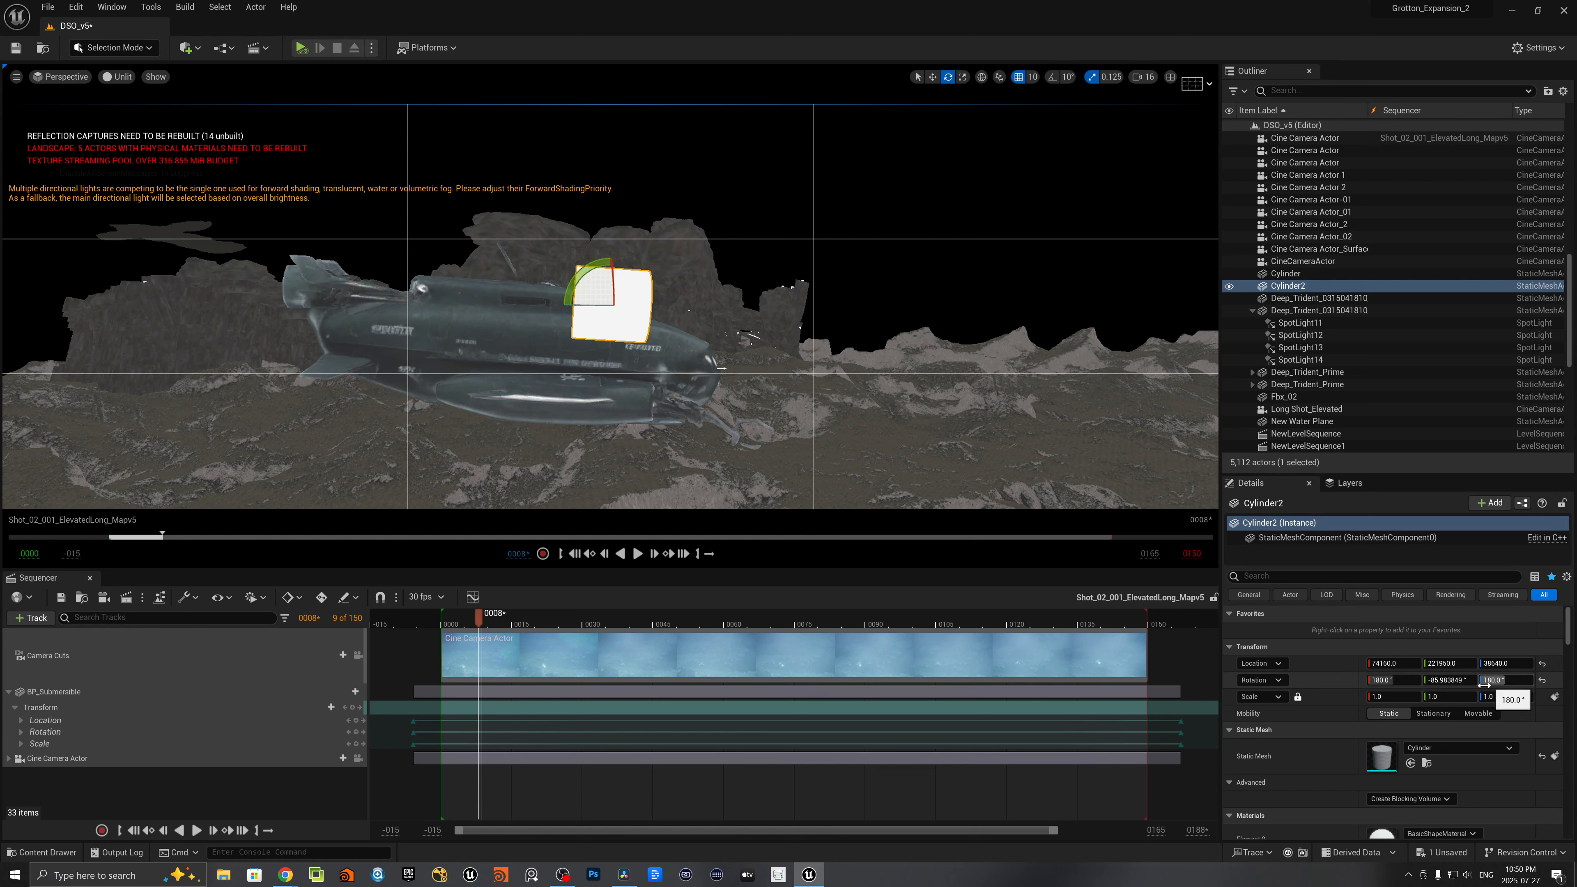
pyautogui.click(1449, 680)
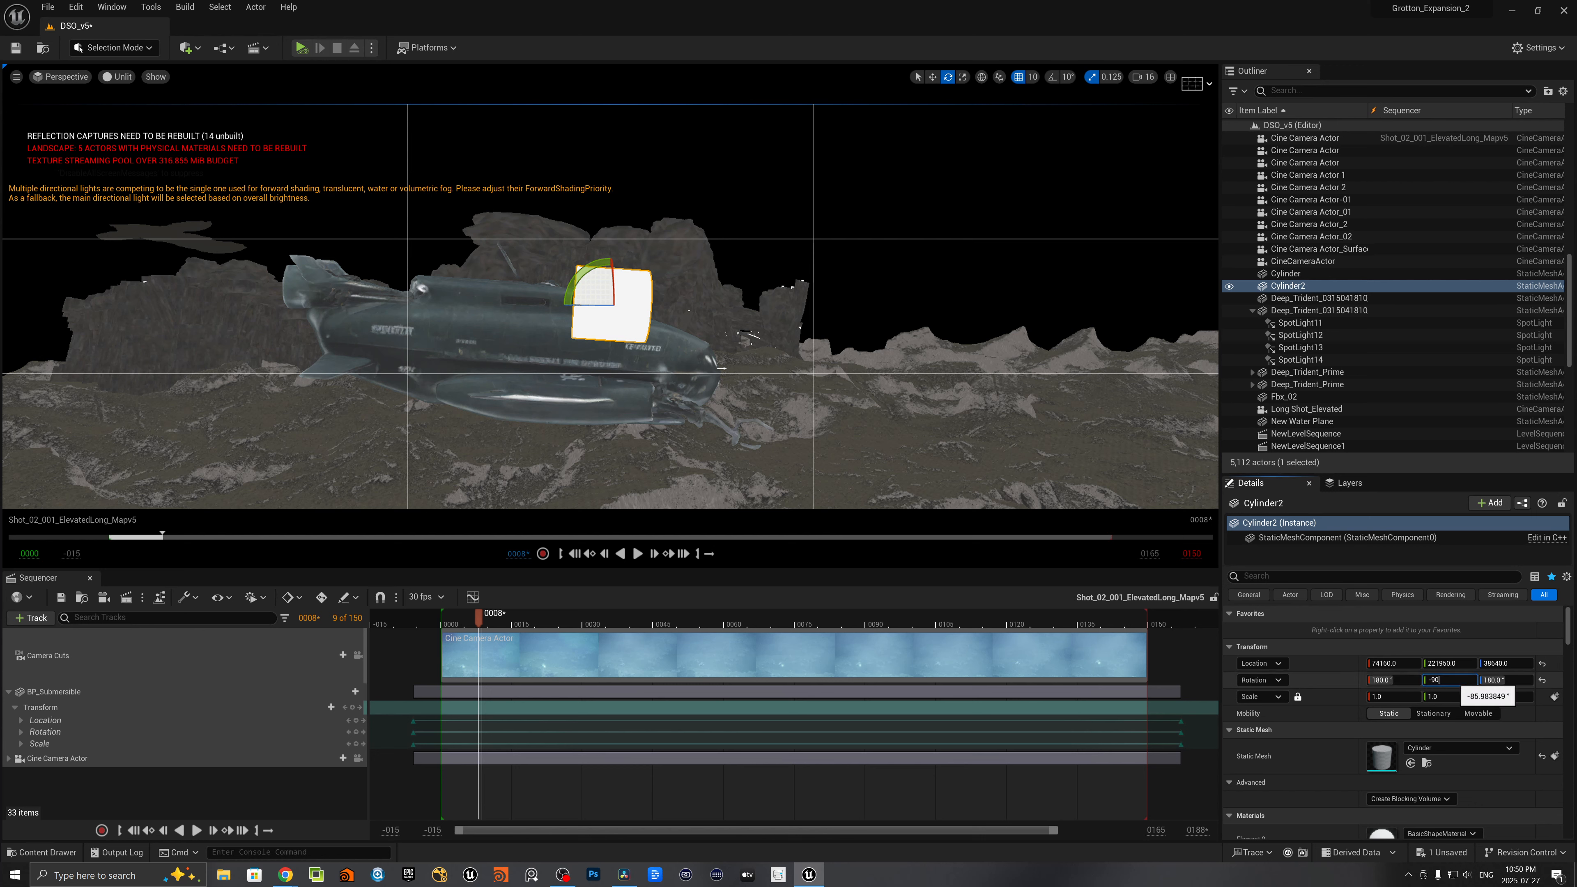
pyautogui.write('-90')
pyautogui.press('Return')
# - Move the new cylinder beside the submarine's lower hull, to about X 73800, Y 220520, Z 38260
pyautogui.keyDown('alt'); pyautogui.moveTo(621, 348); pyautogui.dragTo(676, 348); pyautogui.keyUp('alt')
pyautogui.press('a')
pyautogui.moveTo(838, 331); pyautogui.dragTo(838, 331, button='right')
pyautogui.press('d')
pyautogui.press('w')
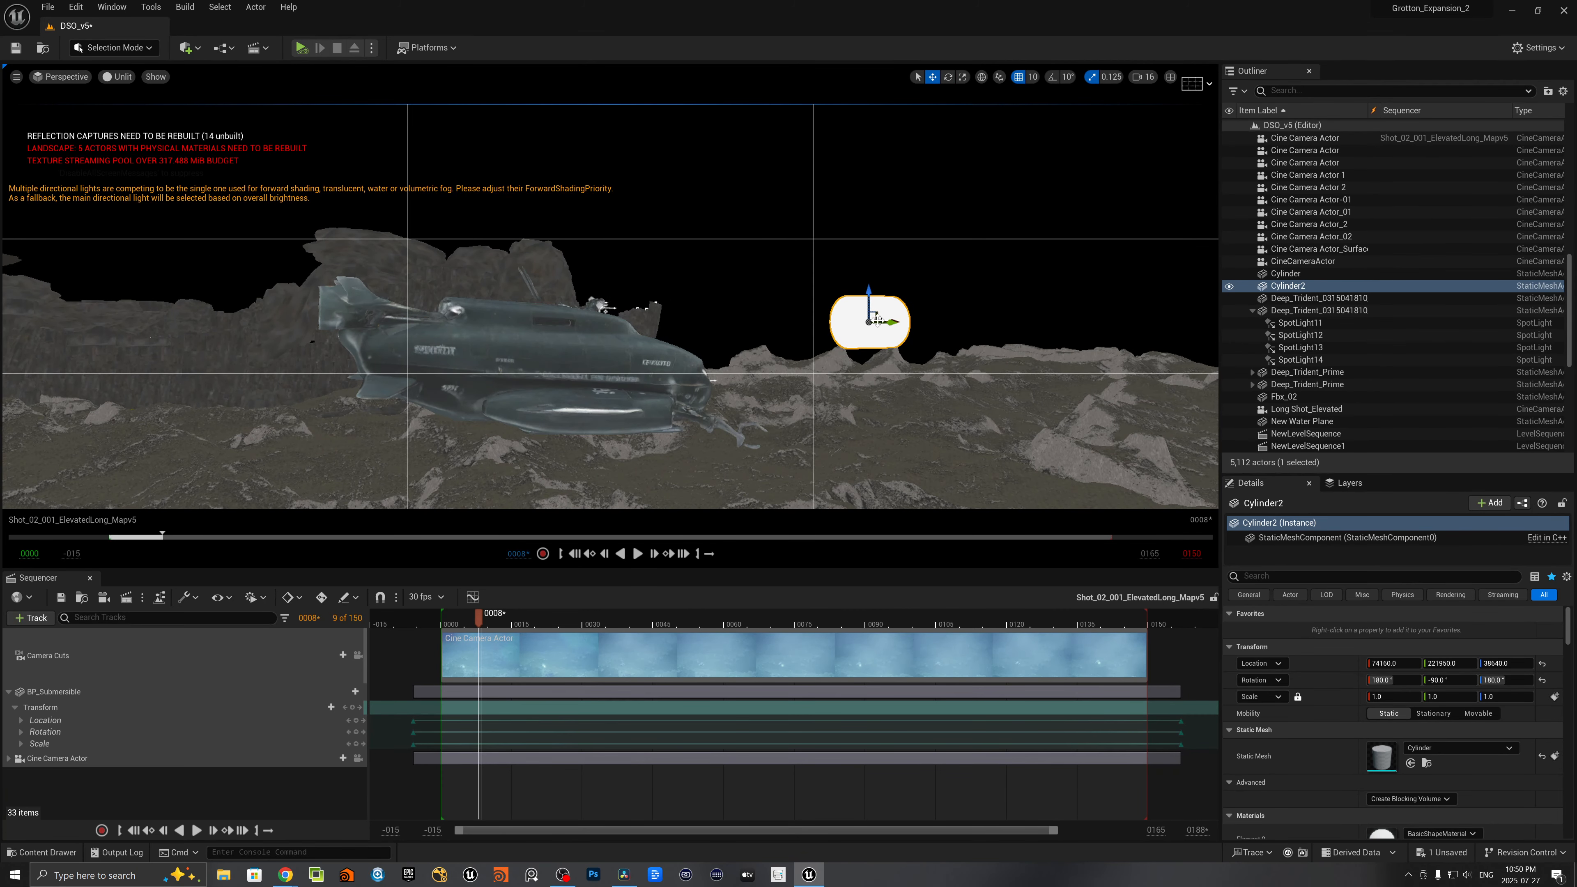
pyautogui.moveTo(892, 322); pyautogui.dragTo(624, 377)
pyautogui.moveTo(623, 377)
pyautogui.mouseDown(button='right')
pyautogui.moveTo(559, 376)
pyautogui.moveTo(676, 373)
pyautogui.moveTo(621, 372)
pyautogui.mouseUp(button='right')
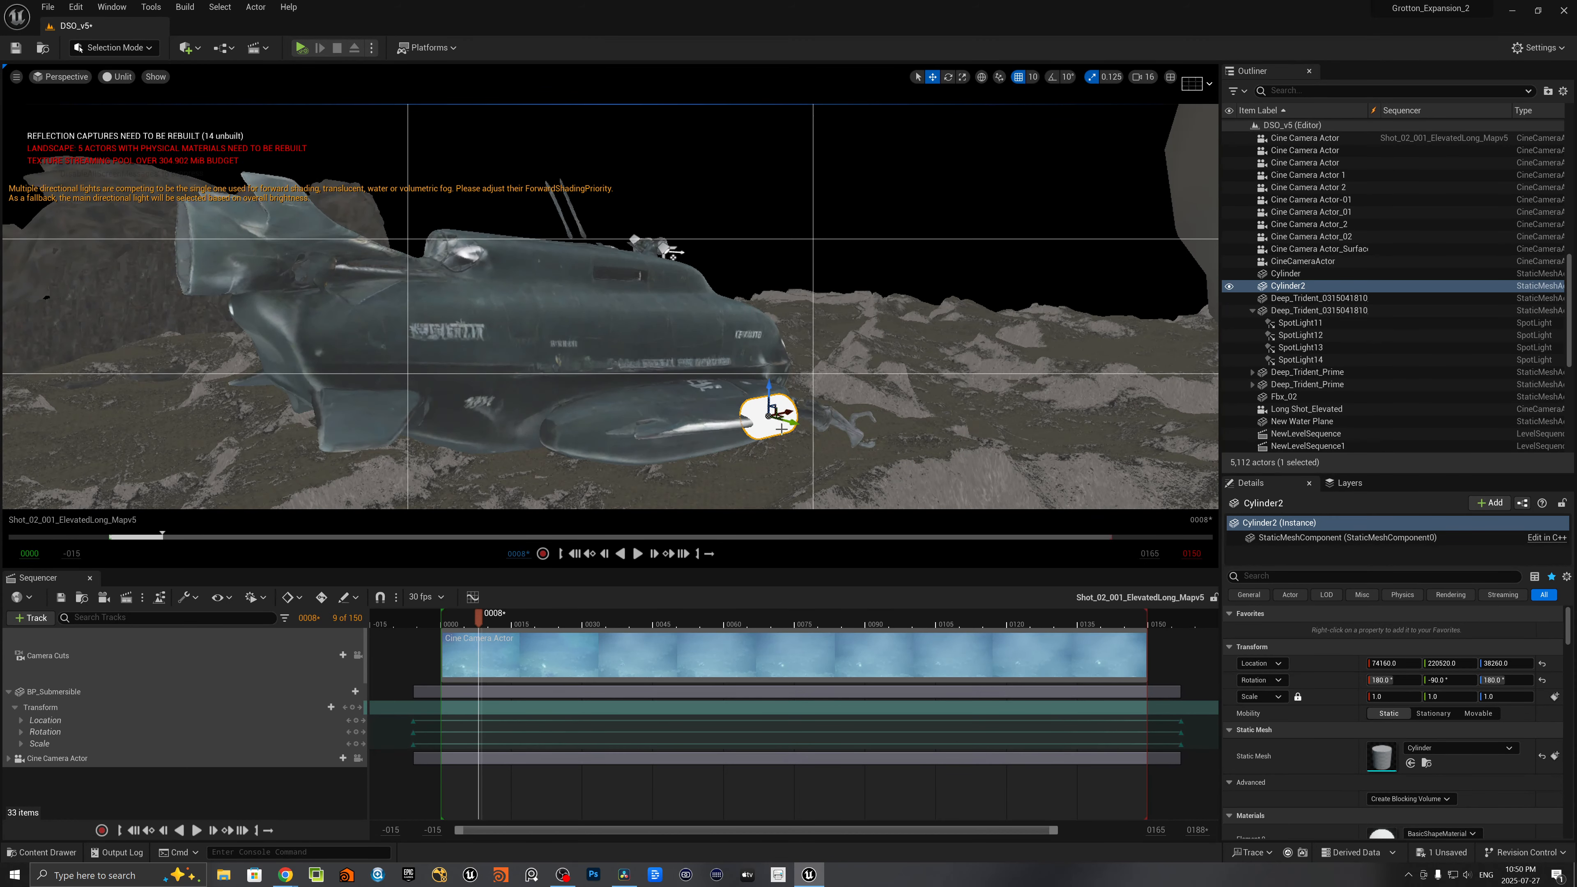
pyautogui.moveTo(787, 411); pyautogui.dragTo(681, 420)
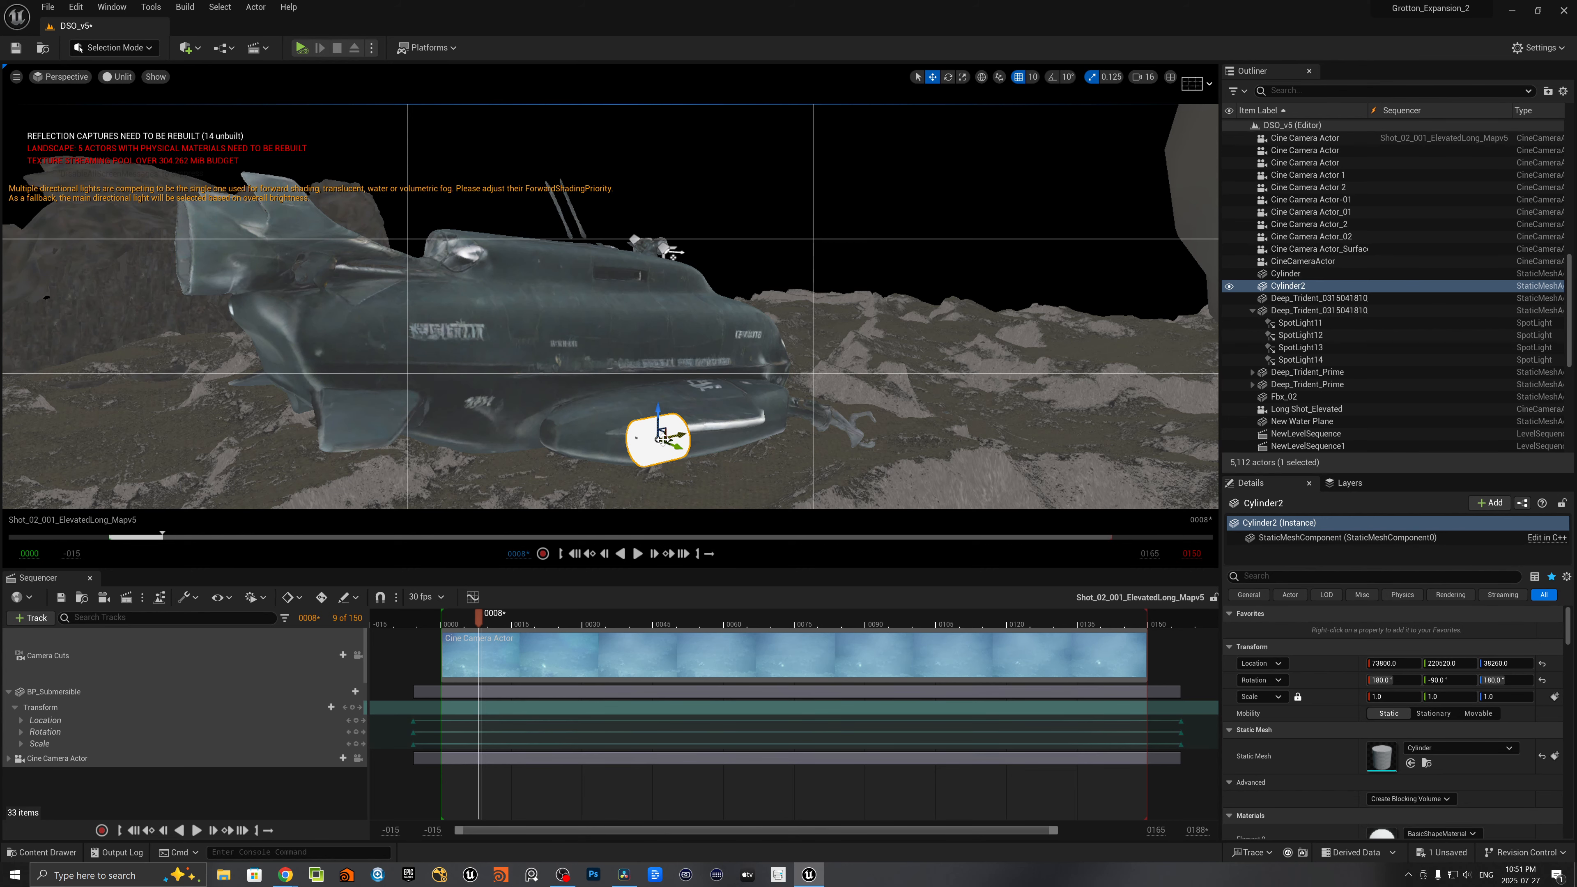
# - Try to attach Cylinder2 to the Deep_Trident submarine mesh that holds the spotlights
pyautogui.moveTo(691, 432); pyautogui.dragTo(465, 427, button='right')
pyautogui.press('d')
pyautogui.press('s')
pyautogui.press('w')
pyautogui.press('d')
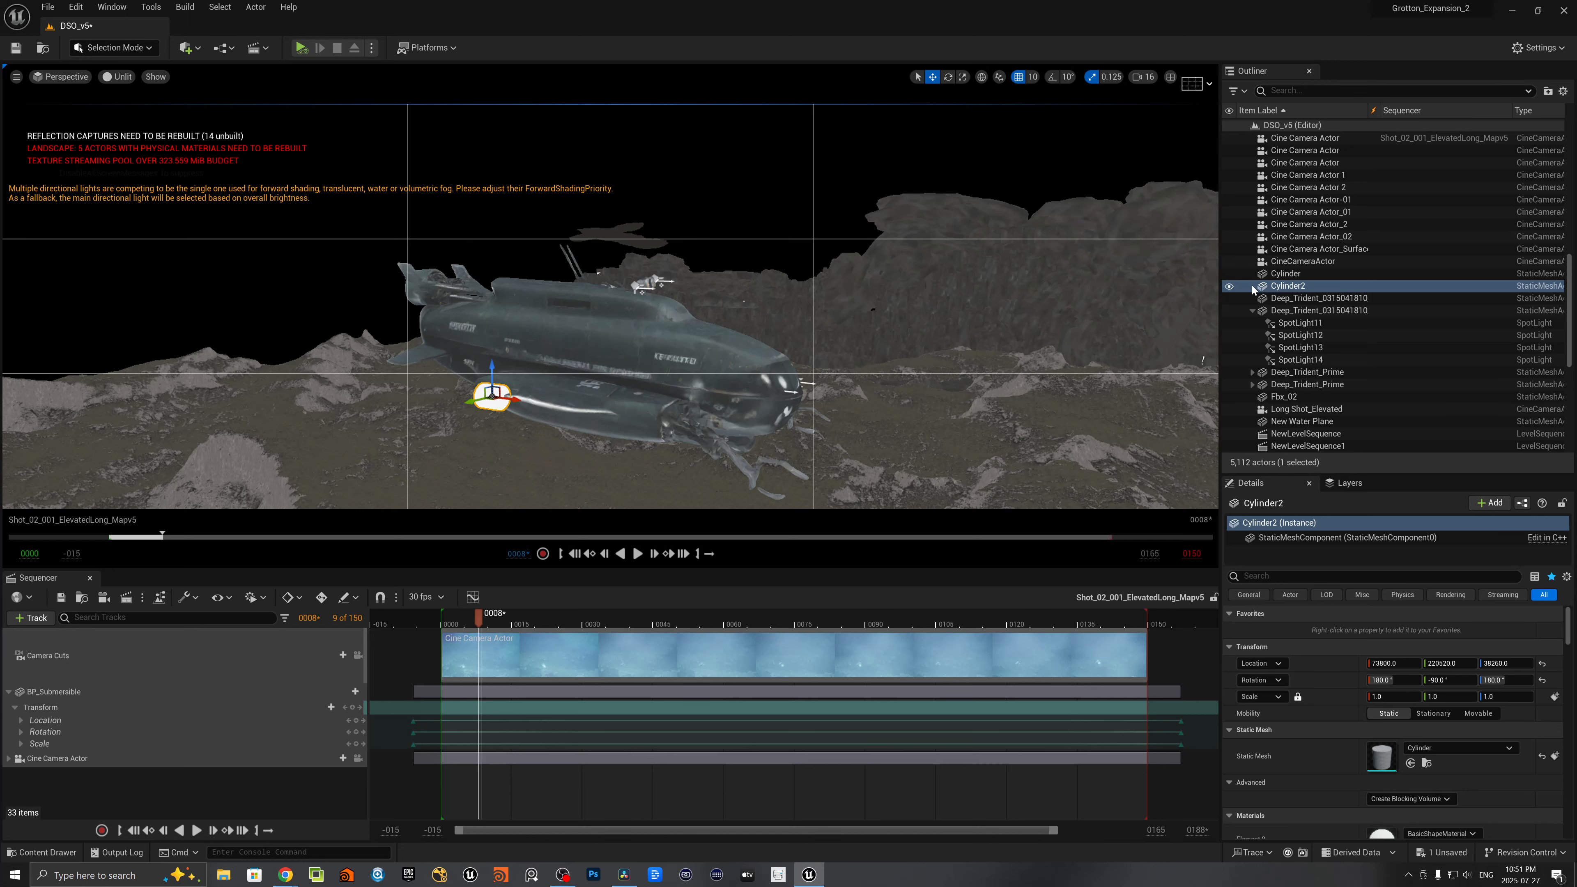
pyautogui.click(1267, 285)
pyautogui.moveTo(1266, 286)
pyautogui.mouseDown()
pyautogui.moveTo(1284, 309)
pyautogui.moveTo(1270, 294)
pyautogui.moveTo(1296, 301)
pyautogui.moveTo(1276, 311)
pyautogui.mouseUp()
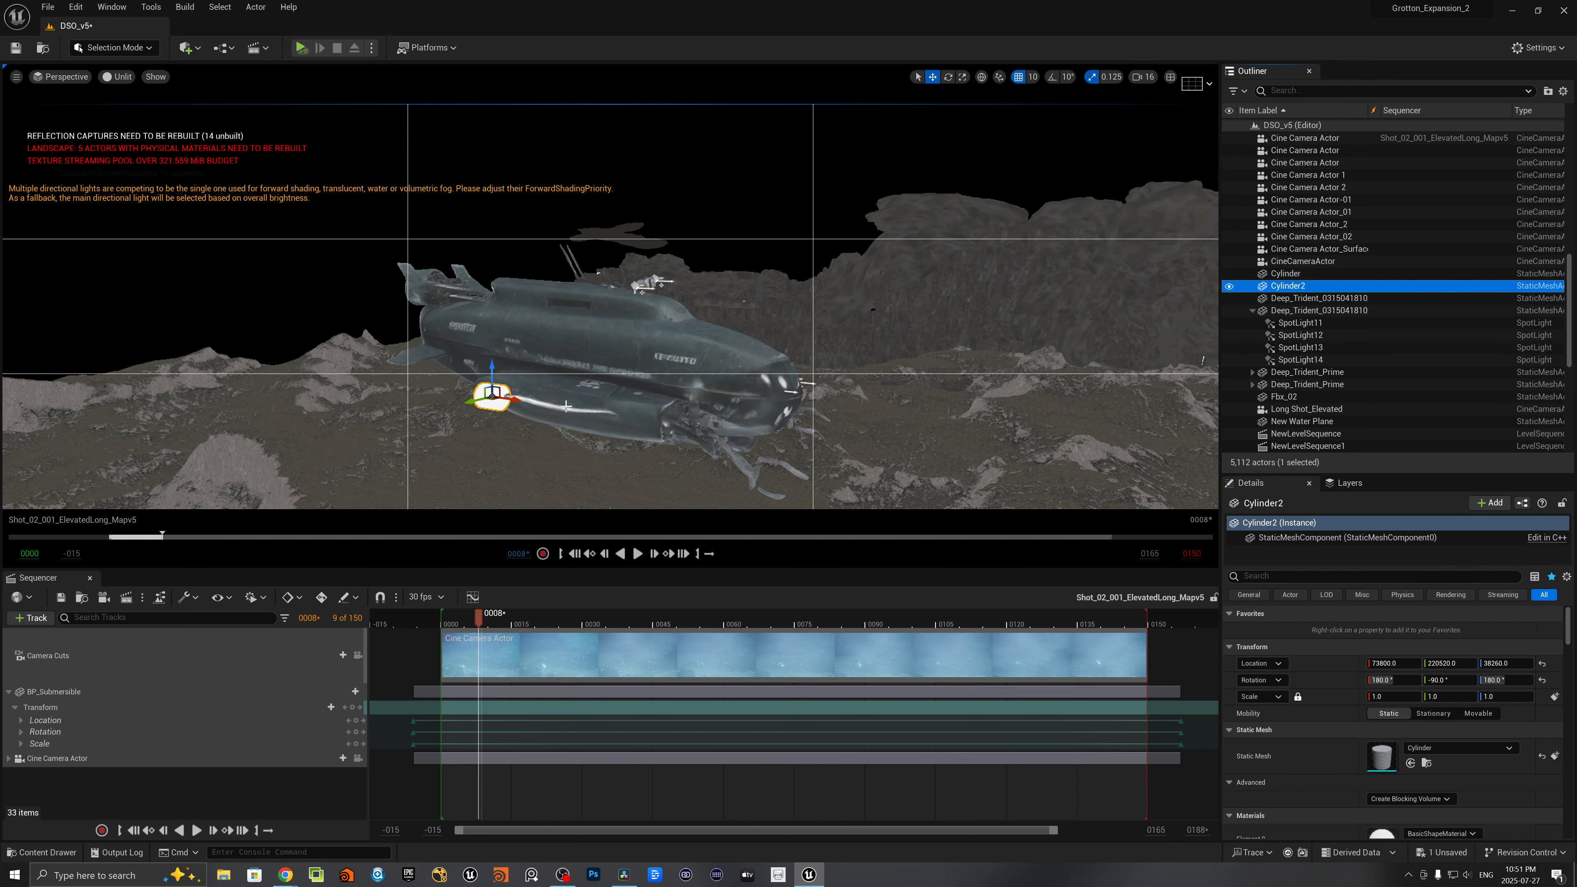
# - Check the spotlights attached under the submarine and select their parent Deep_Trident mesh
pyautogui.moveTo(566, 405); pyautogui.dragTo(603, 389, button='right')
pyautogui.press('a')
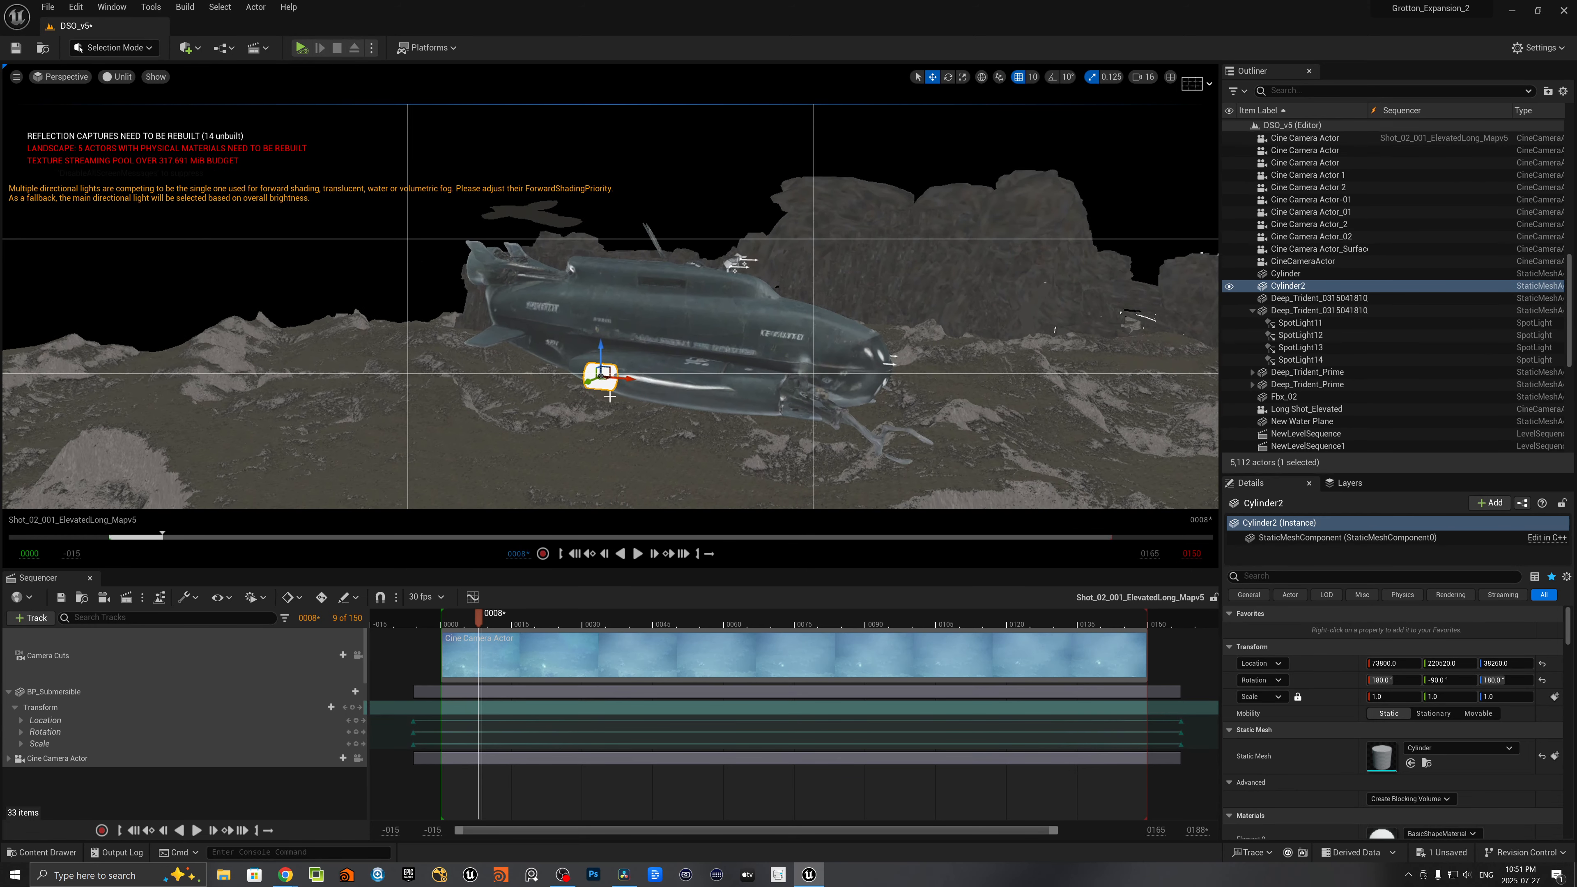
pyautogui.click(1286, 323)
pyautogui.click(1285, 336)
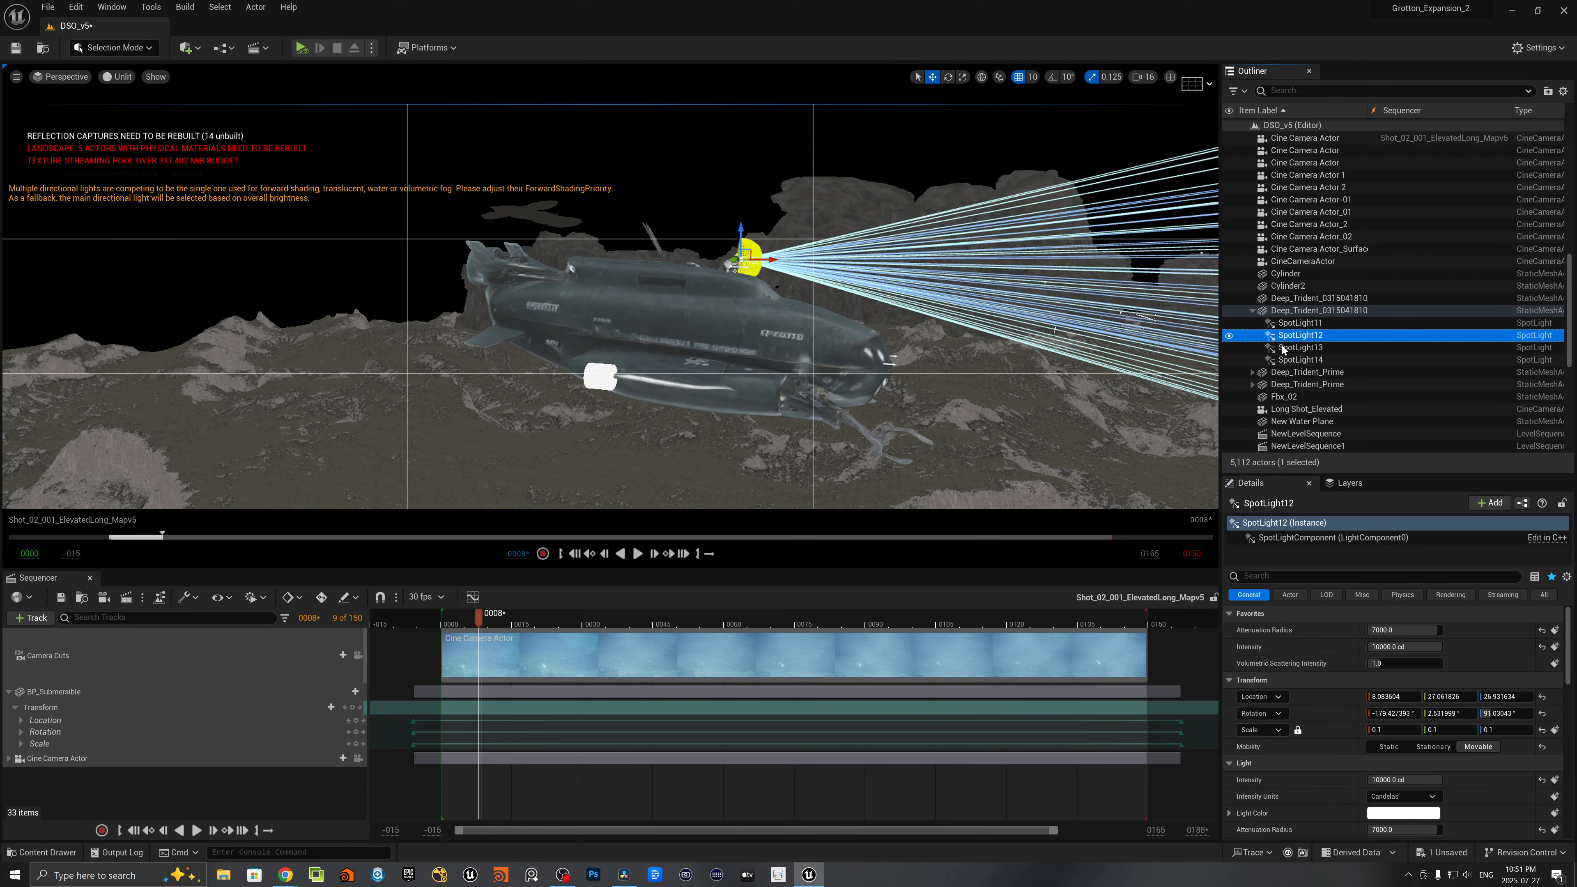
pyautogui.click(1277, 311)
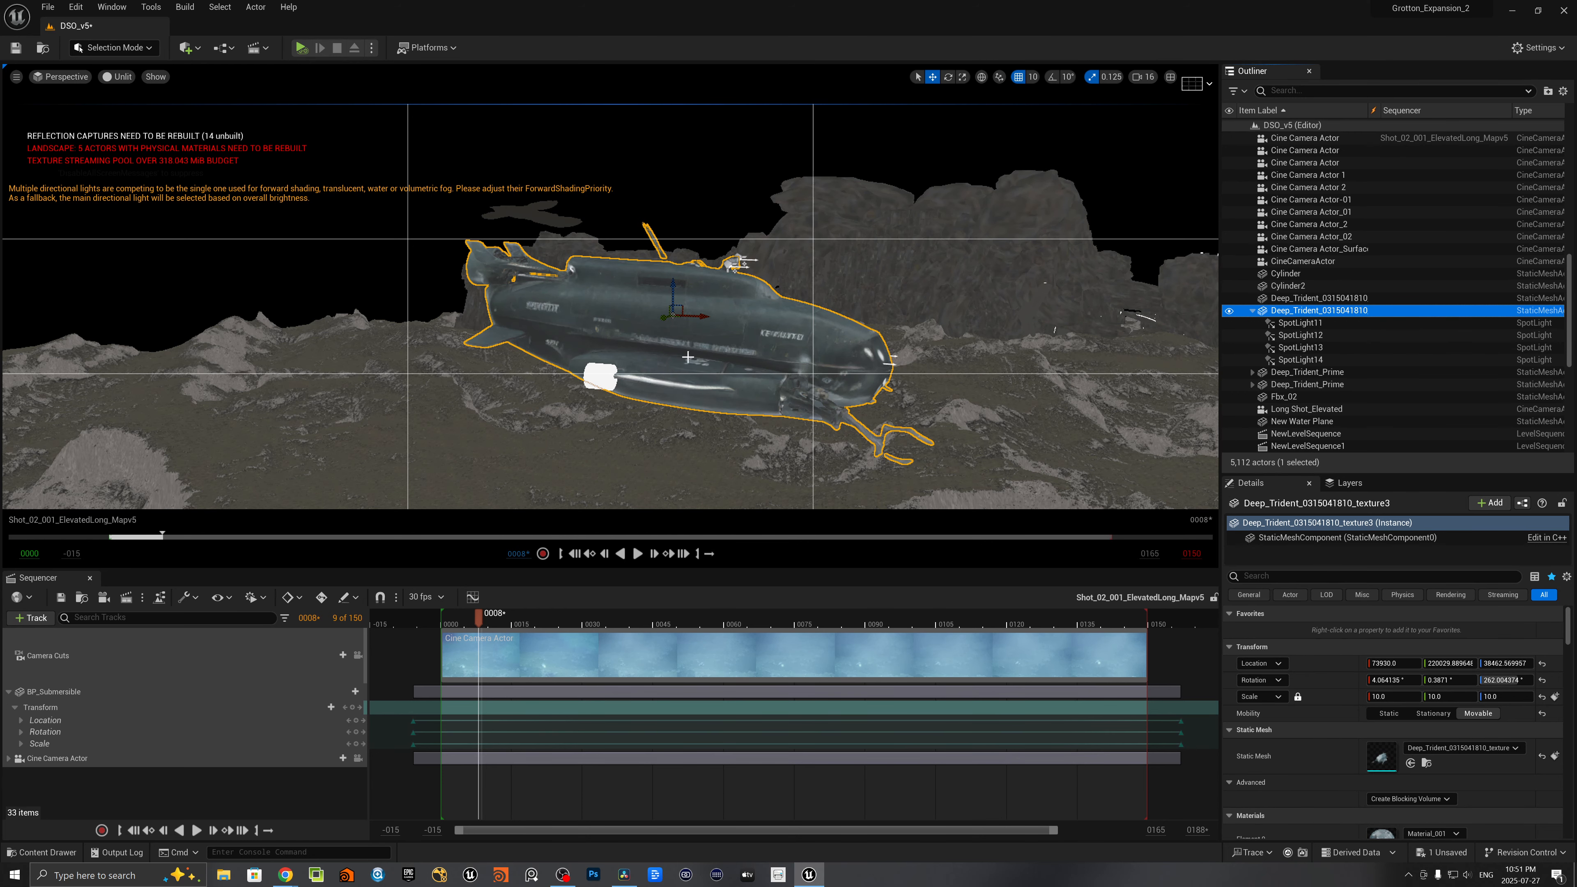
# - Examine the Deep_Trident submarine mesh and the cylinder at its lower hull from several angles and distances
pyautogui.keyDown('alt'); pyautogui.moveTo(687, 358); pyautogui.dragTo(630, 358); pyautogui.keyUp('alt')
pyautogui.moveTo(630, 358); pyautogui.dragTo(816, 368, button='right')
pyautogui.press('a')
pyautogui.press('w')
pyautogui.press('s')
pyautogui.press('a')
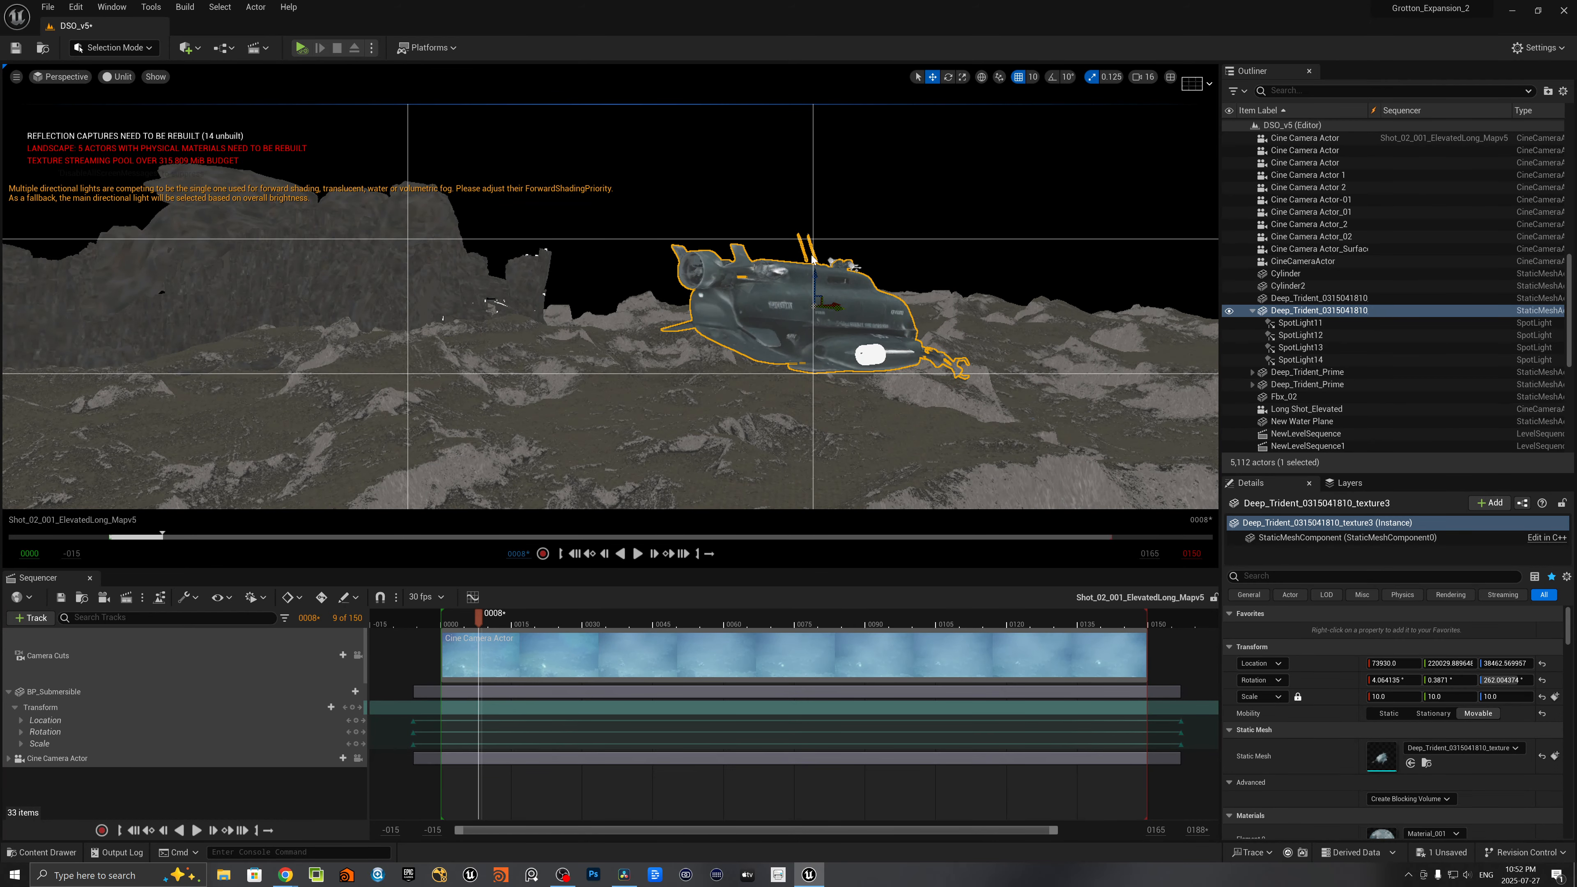
pyautogui.moveTo(832, 323)
pyautogui.mouseDown(button='right')
pyautogui.moveTo(860, 323)
pyautogui.moveTo(797, 319)
pyautogui.moveTo(870, 324)
pyautogui.moveTo(864, 349)
pyautogui.moveTo(826, 325)
pyautogui.mouseUp(button='right')
pyautogui.press('d')
pyautogui.press('w')
pyautogui.press('a')
pyautogui.press('e')
pyautogui.press('d')
pyautogui.click(1270, 311)
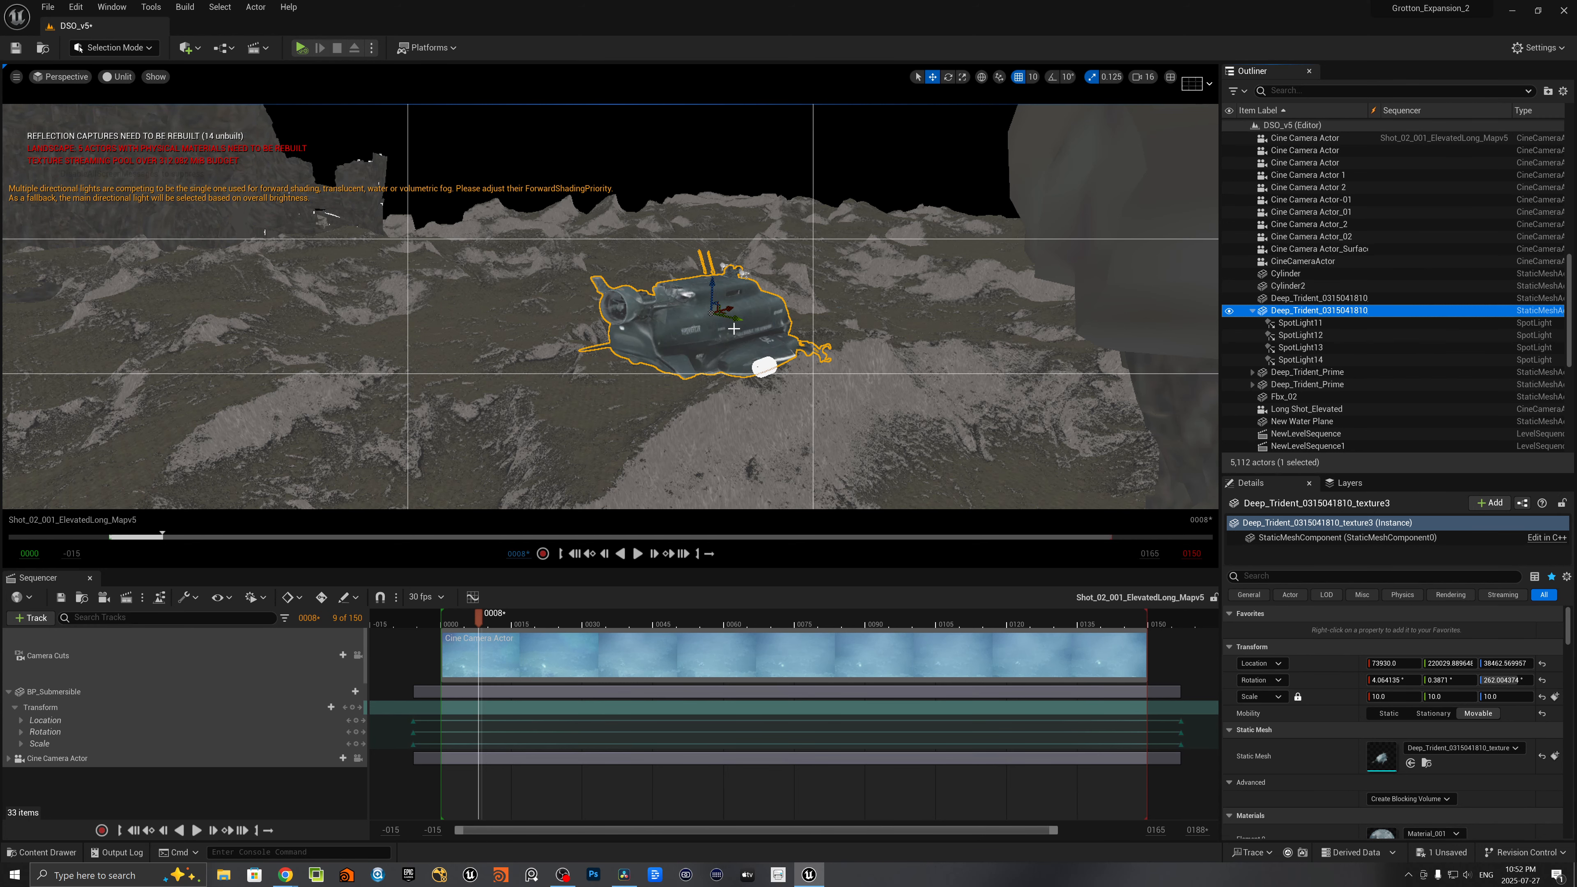
pyautogui.moveTo(735, 327); pyautogui.dragTo(203, 145)
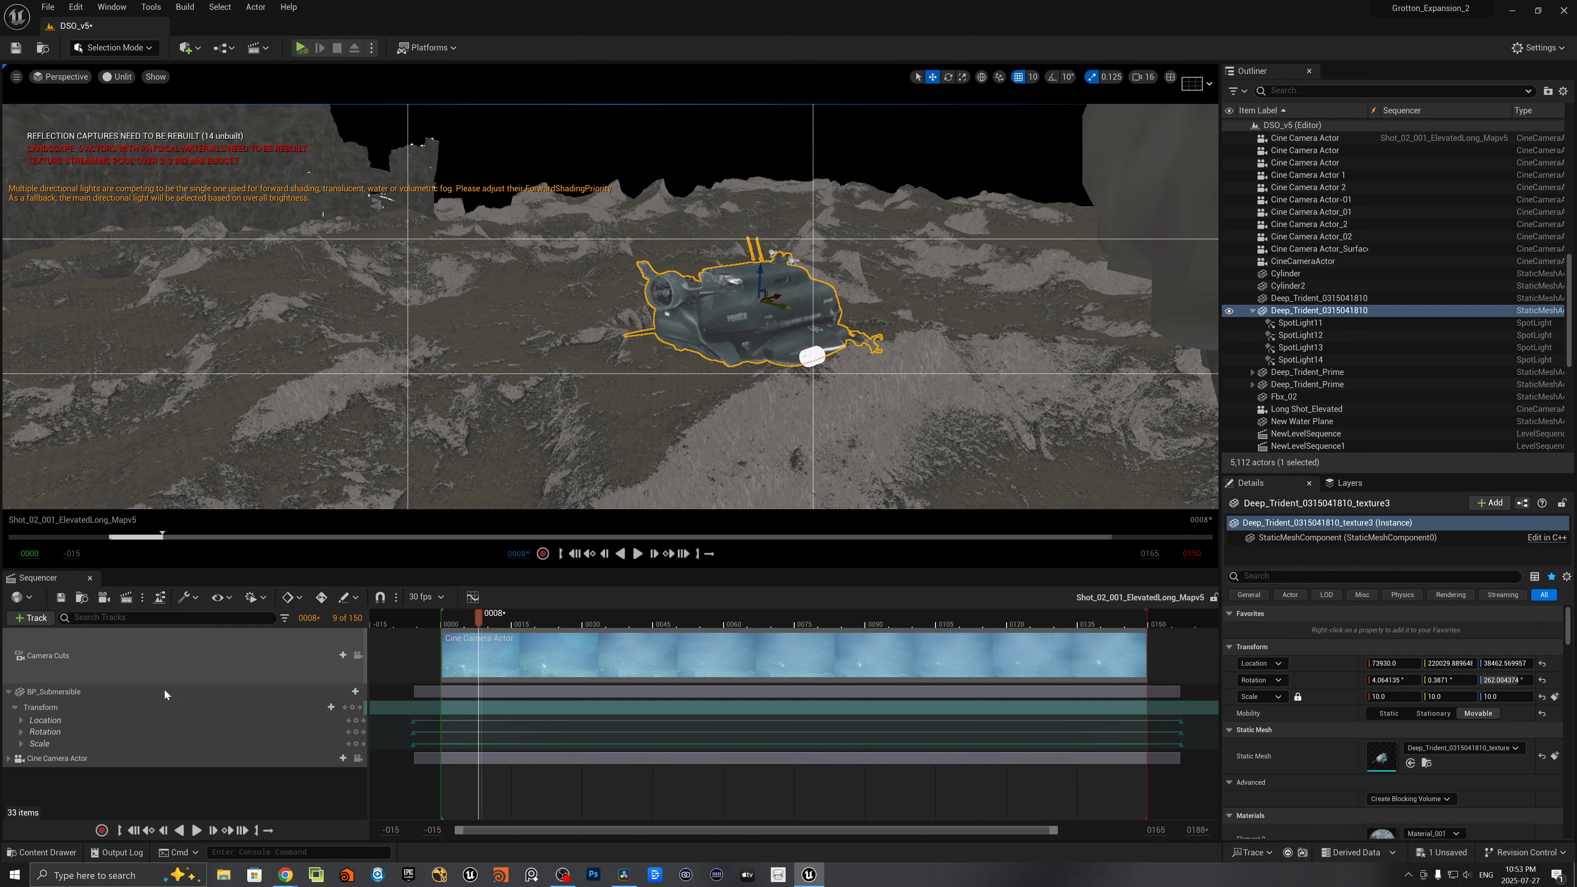
pyautogui.click(66, 852)
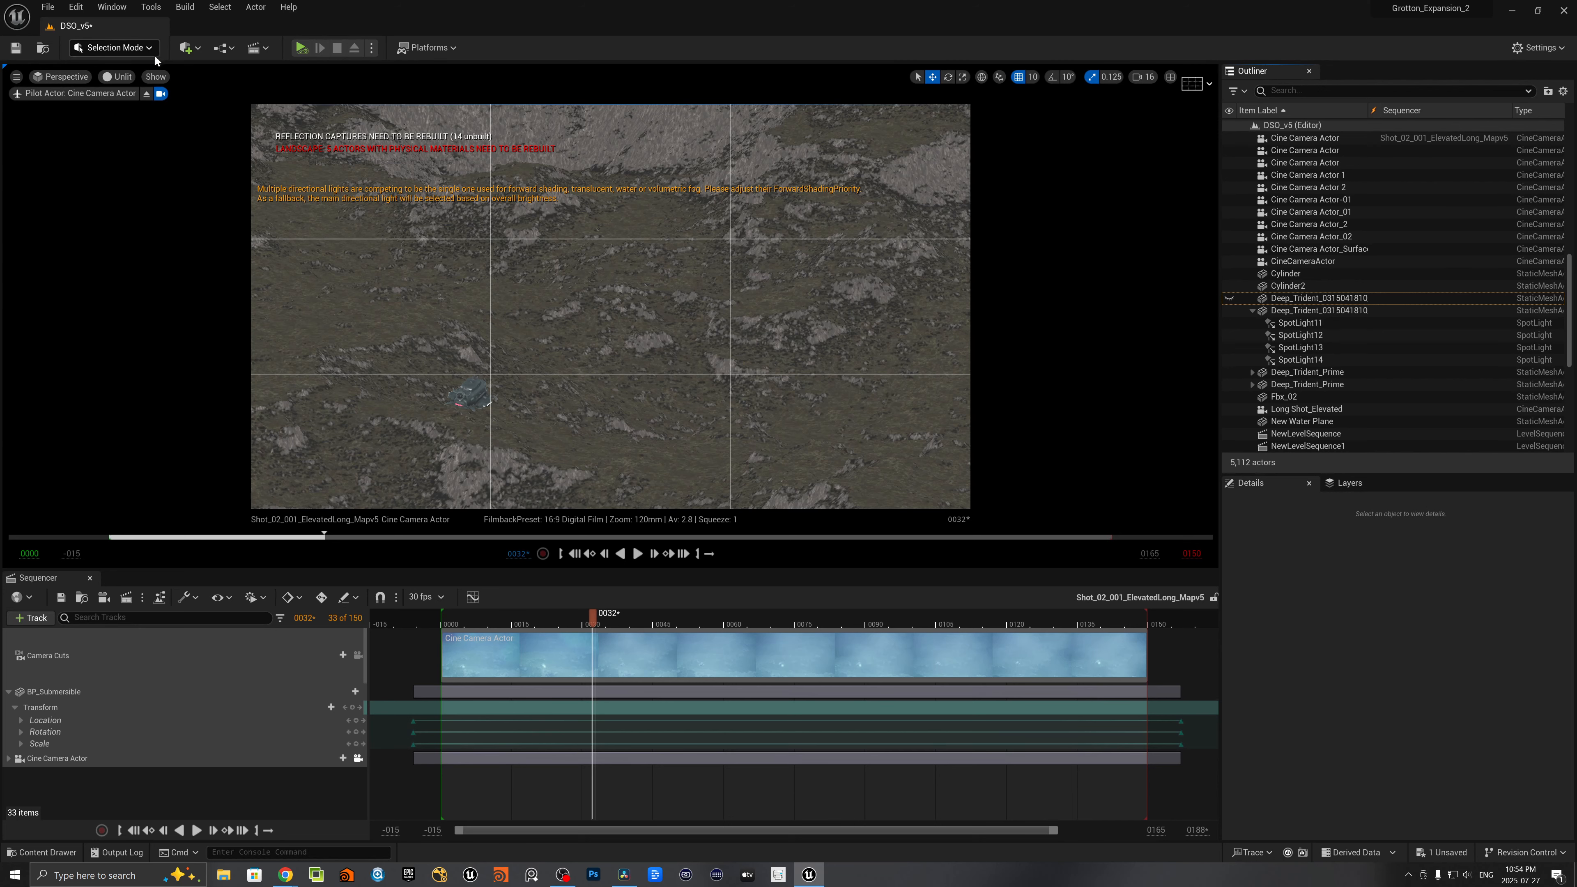
# - Show the scene with Lit shading and scrub the shot to frame 55
pyautogui.click(122, 77)
pyautogui.click(133, 107)
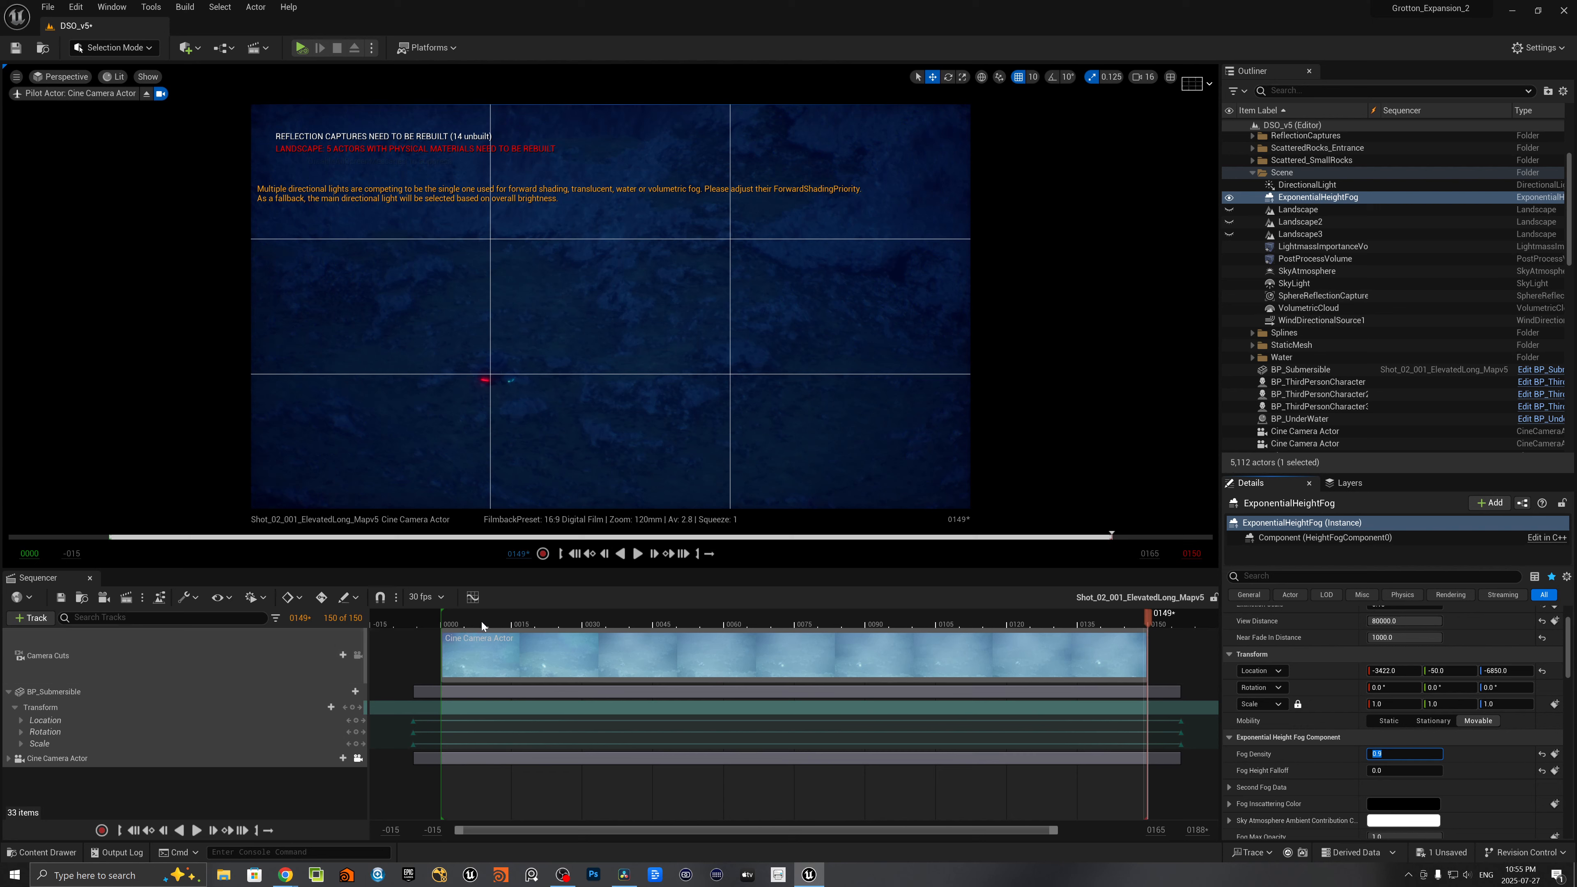
pyautogui.moveTo(471, 622); pyautogui.dragTo(701, 567)
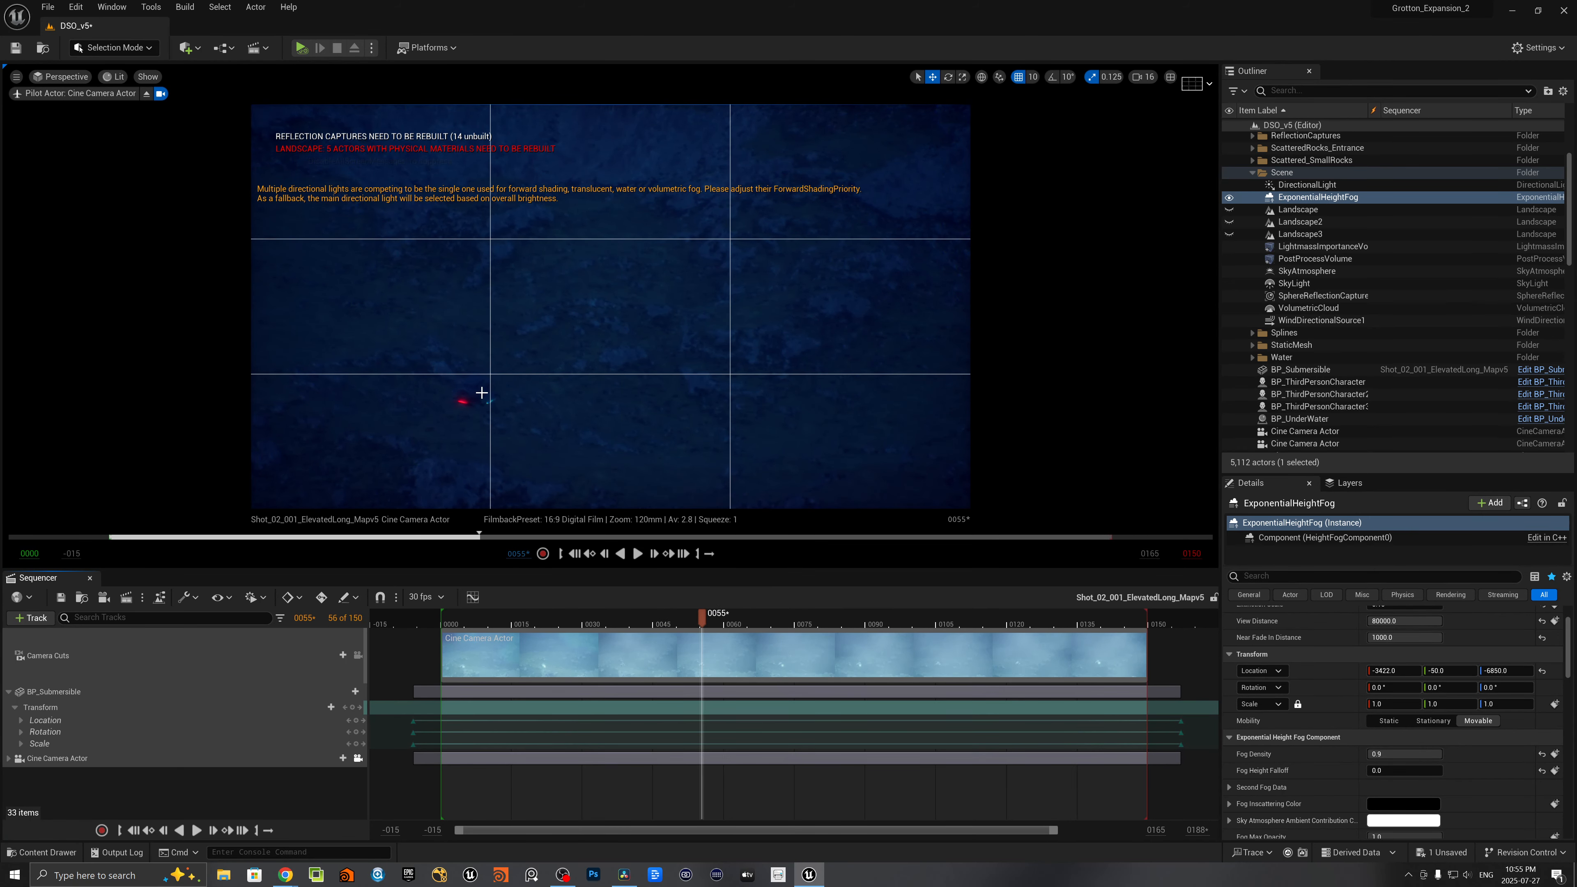
# - Stop piloting the Cine Camera Actor and display the scene in Unlit mode
pyautogui.click(147, 92)
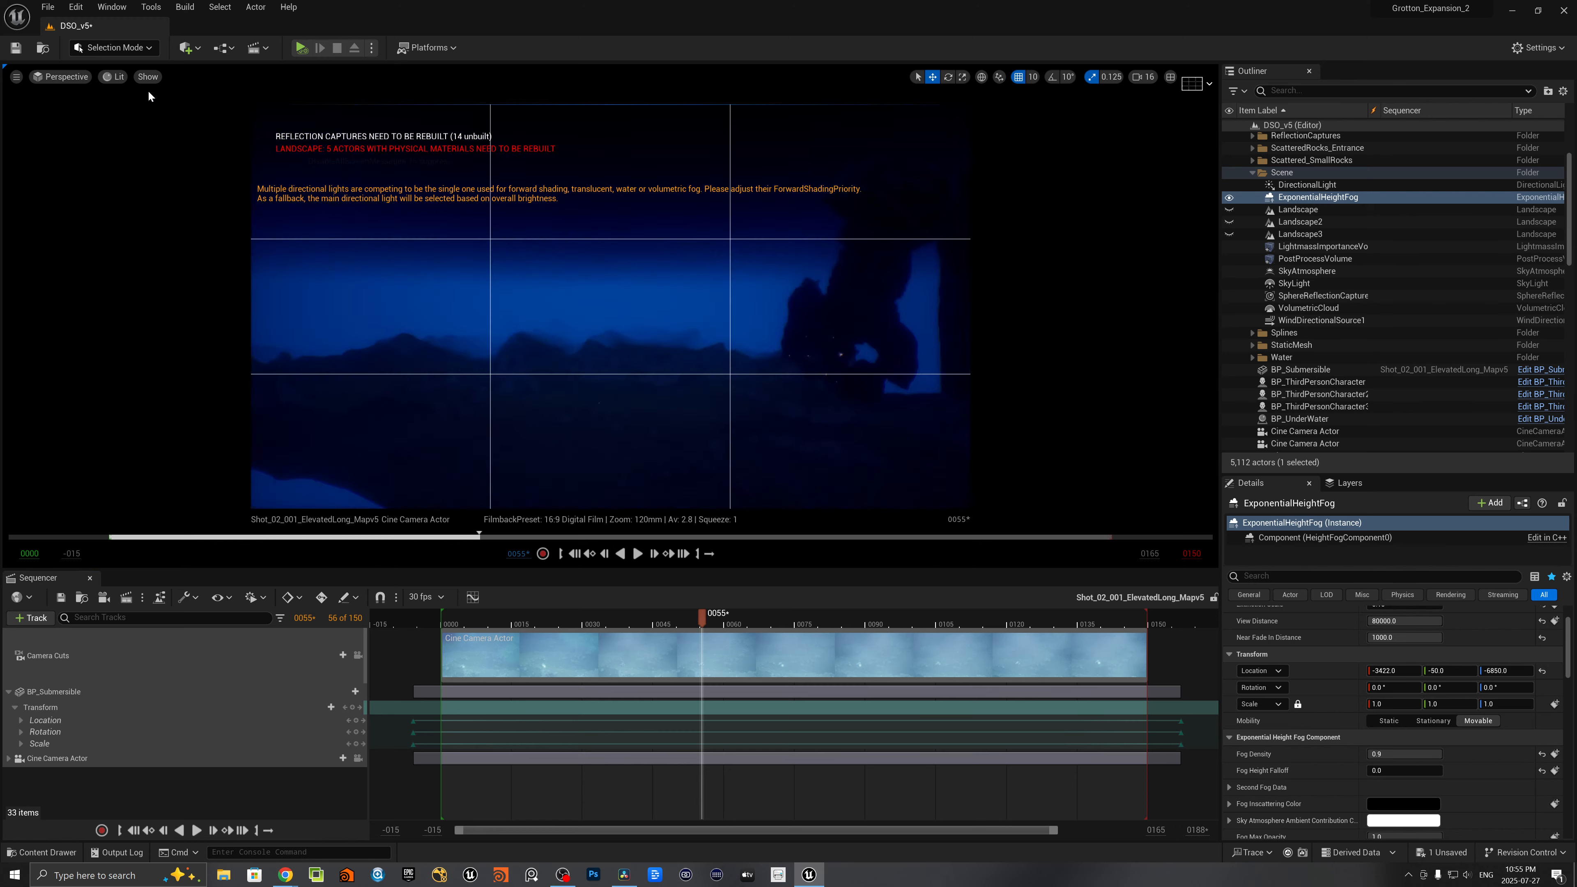
pyautogui.moveTo(614, 426); pyautogui.dragTo(636, 483, button='right')
pyautogui.click(118, 76)
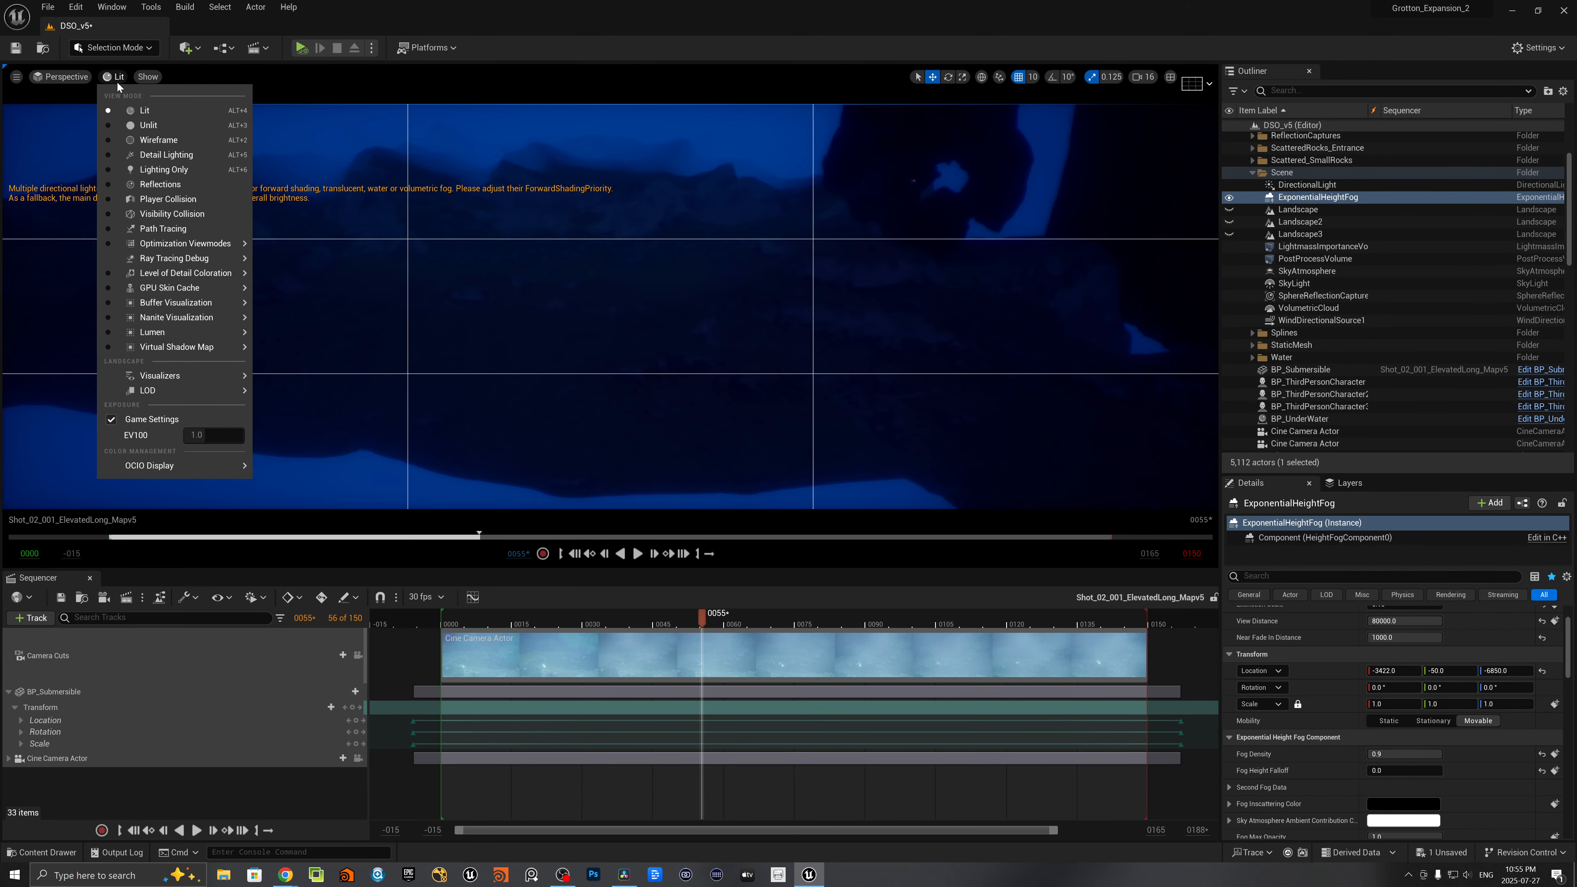
pyautogui.click(144, 129)
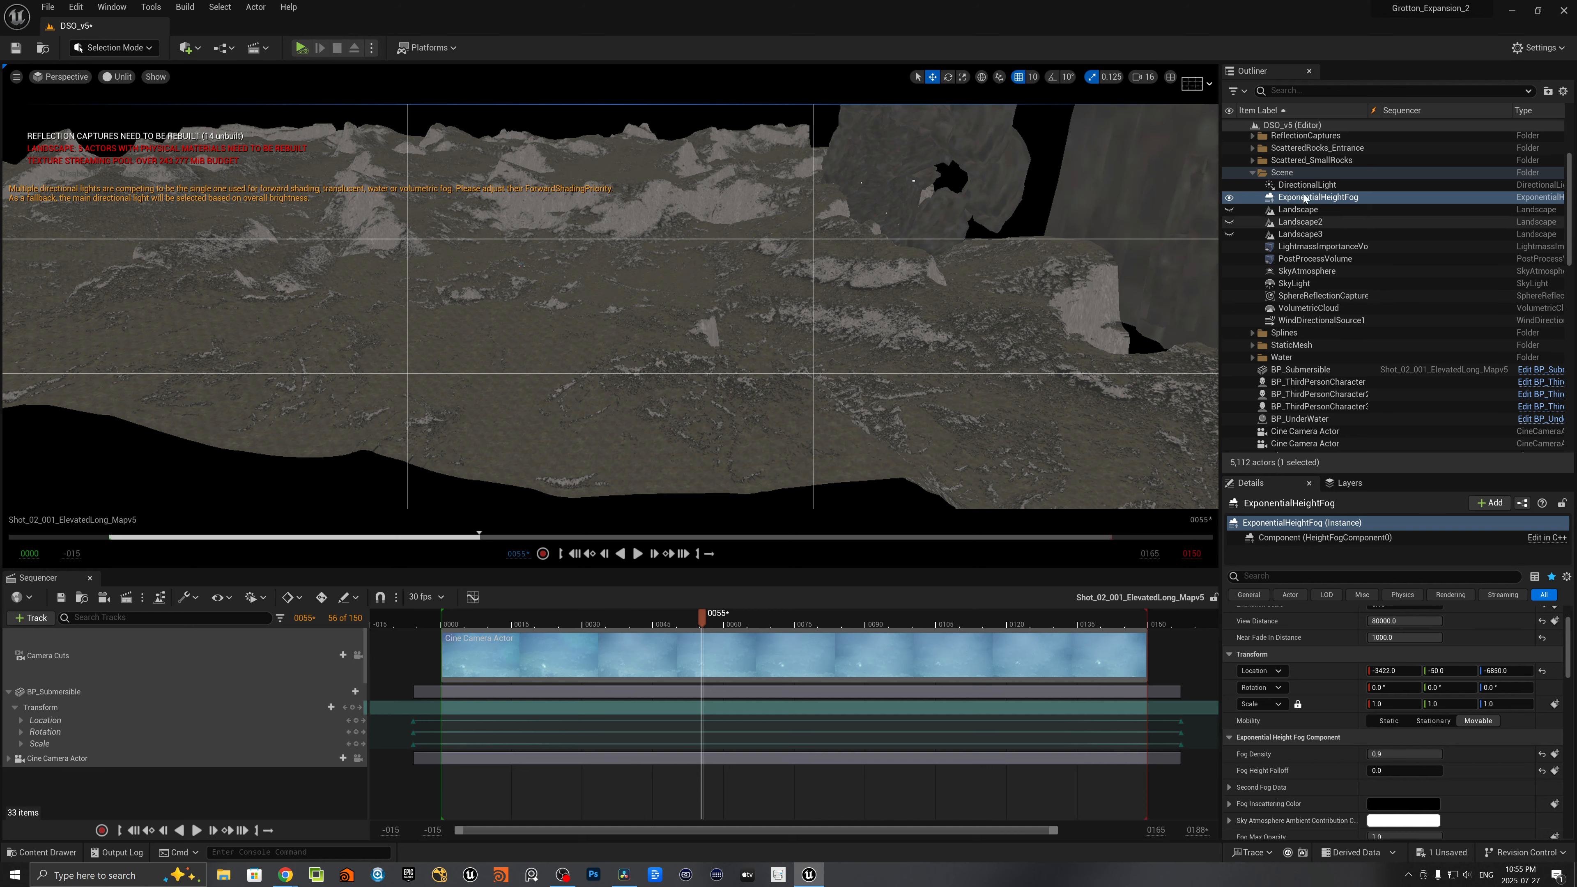
# - Select the BP_Submersible actor and bring the viewport close to it
pyautogui.scroll(-2, 1323, 310)
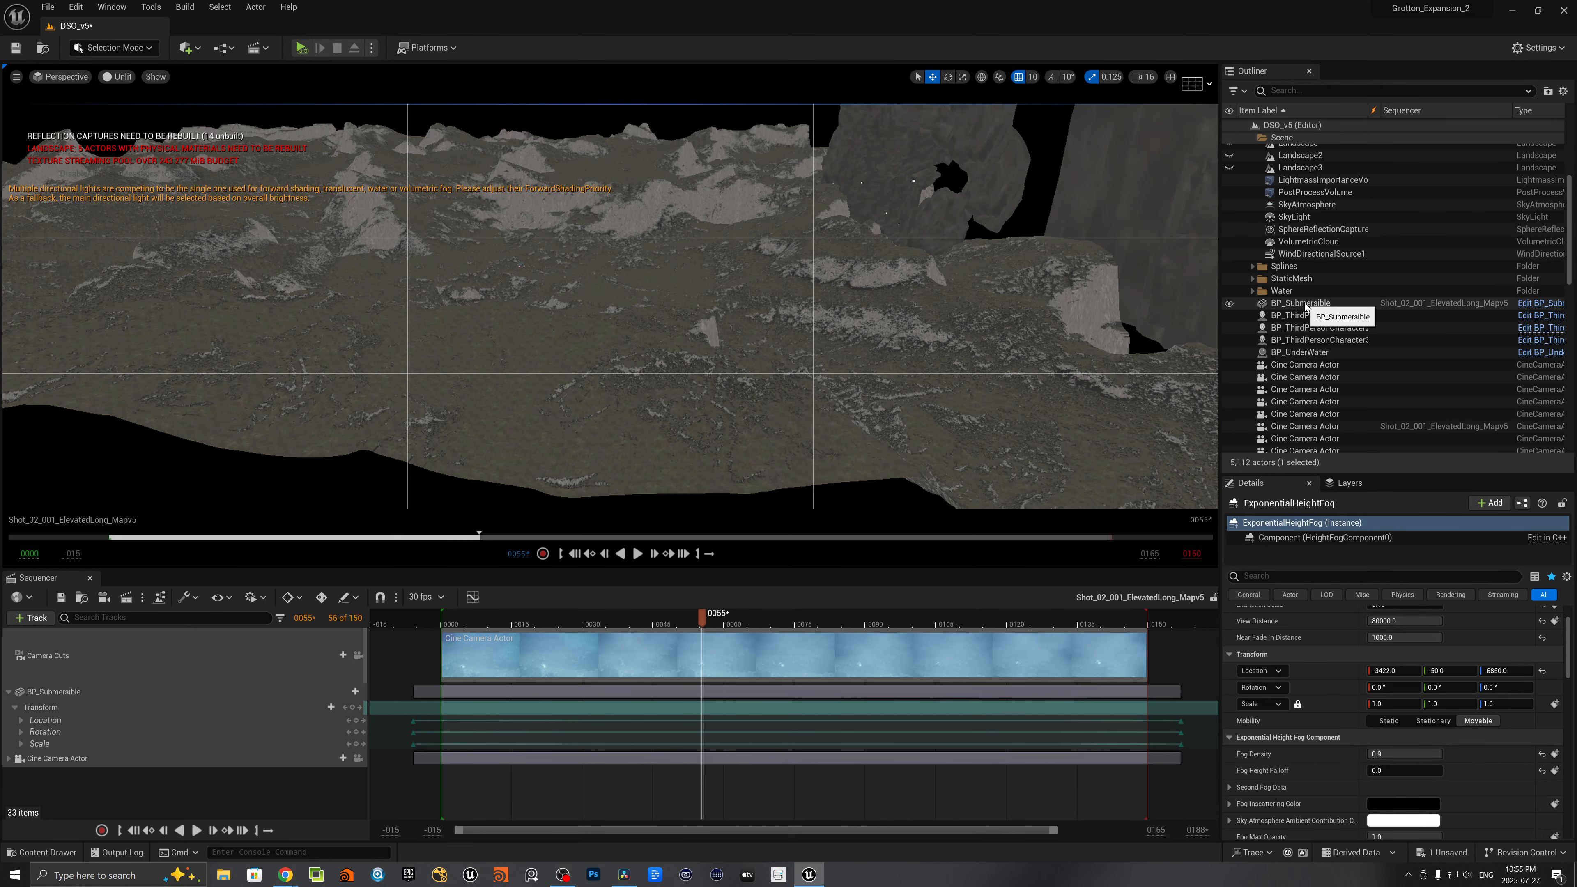
pyautogui.click(1300, 303)
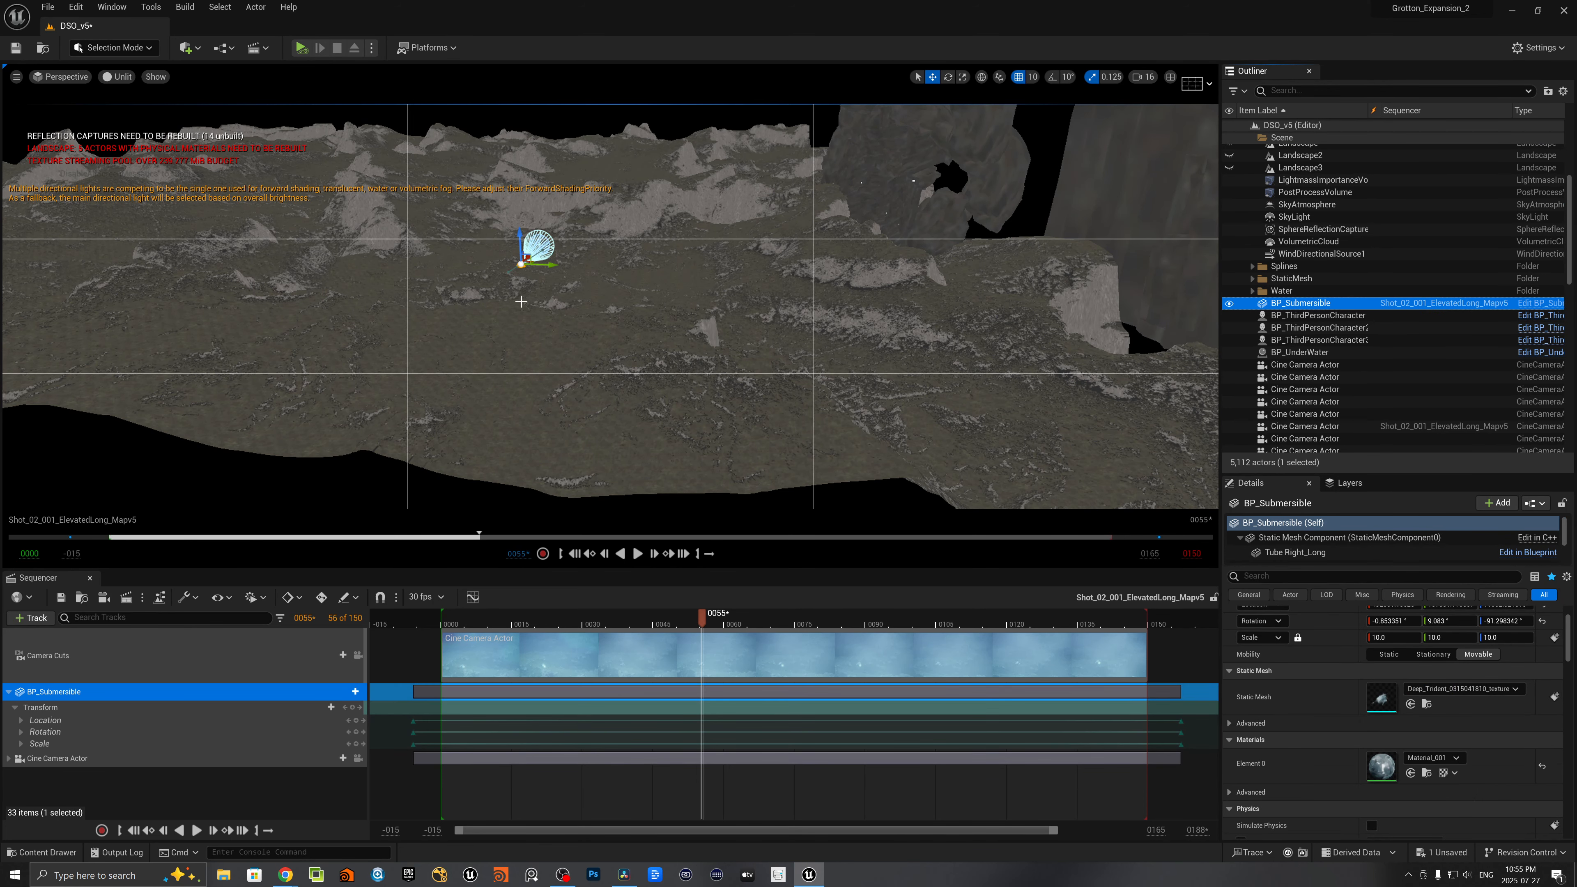
pyautogui.moveTo(521, 301)
pyautogui.mouseDown(button='right')
pyautogui.moveTo(508, 286)
pyautogui.moveTo(556, 285)
pyautogui.moveTo(541, 297)
pyautogui.moveTo(540, 284)
pyautogui.mouseUp(button='right')
pyautogui.press('w')
pyautogui.press('w')
pyautogui.press('w')
pyautogui.press('w')
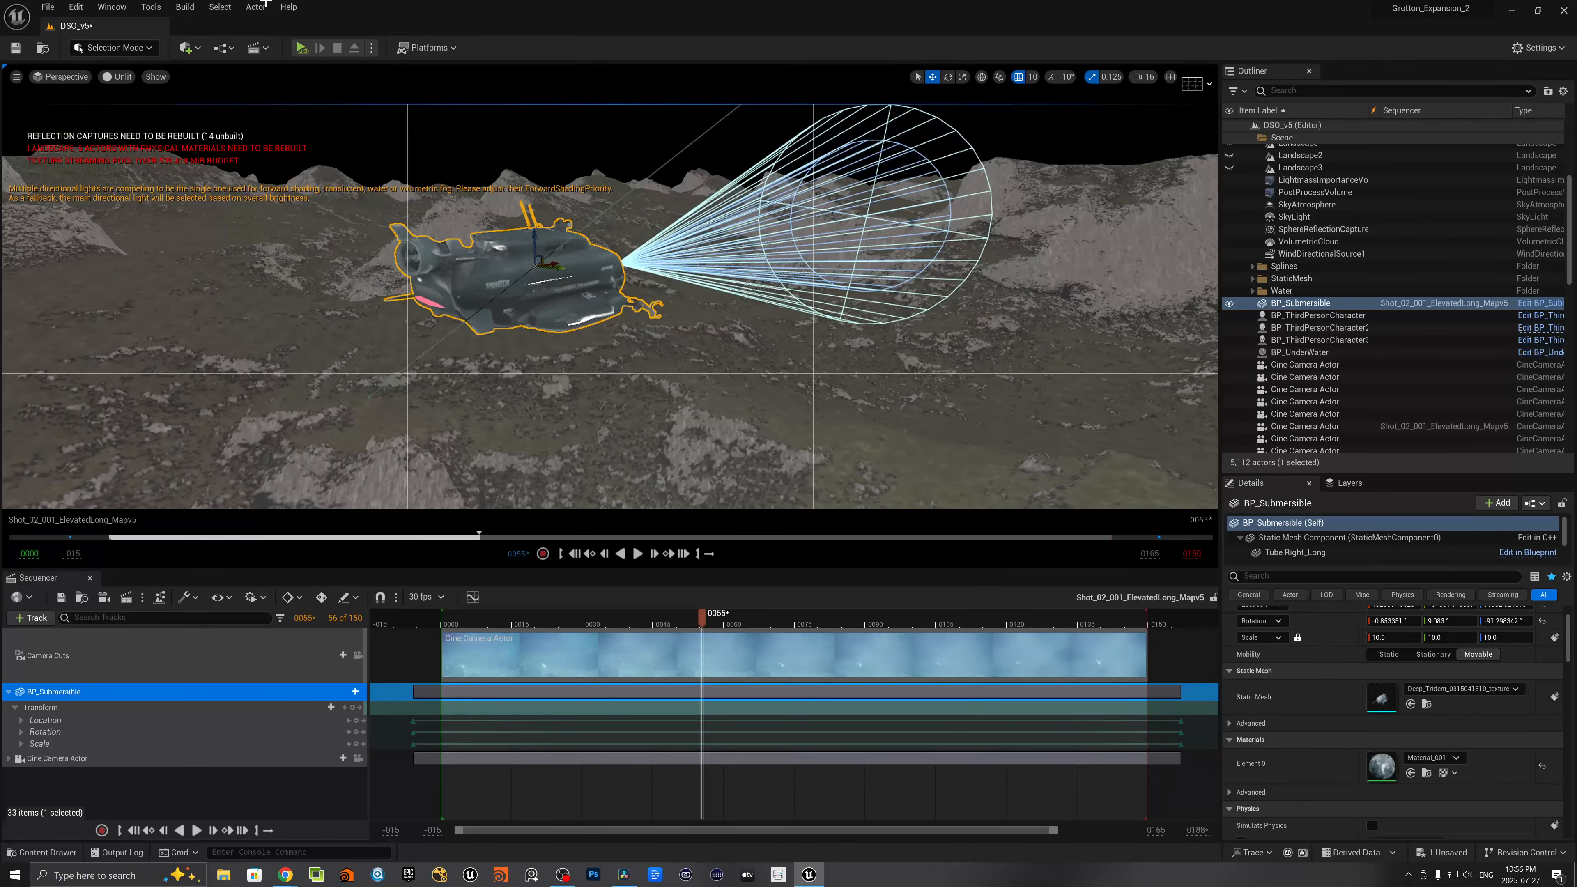
# - Return the viewport to Lit mode and examine the submersible's tube lights and front spotlight from both sides
pyautogui.click(118, 77)
pyautogui.click(130, 108)
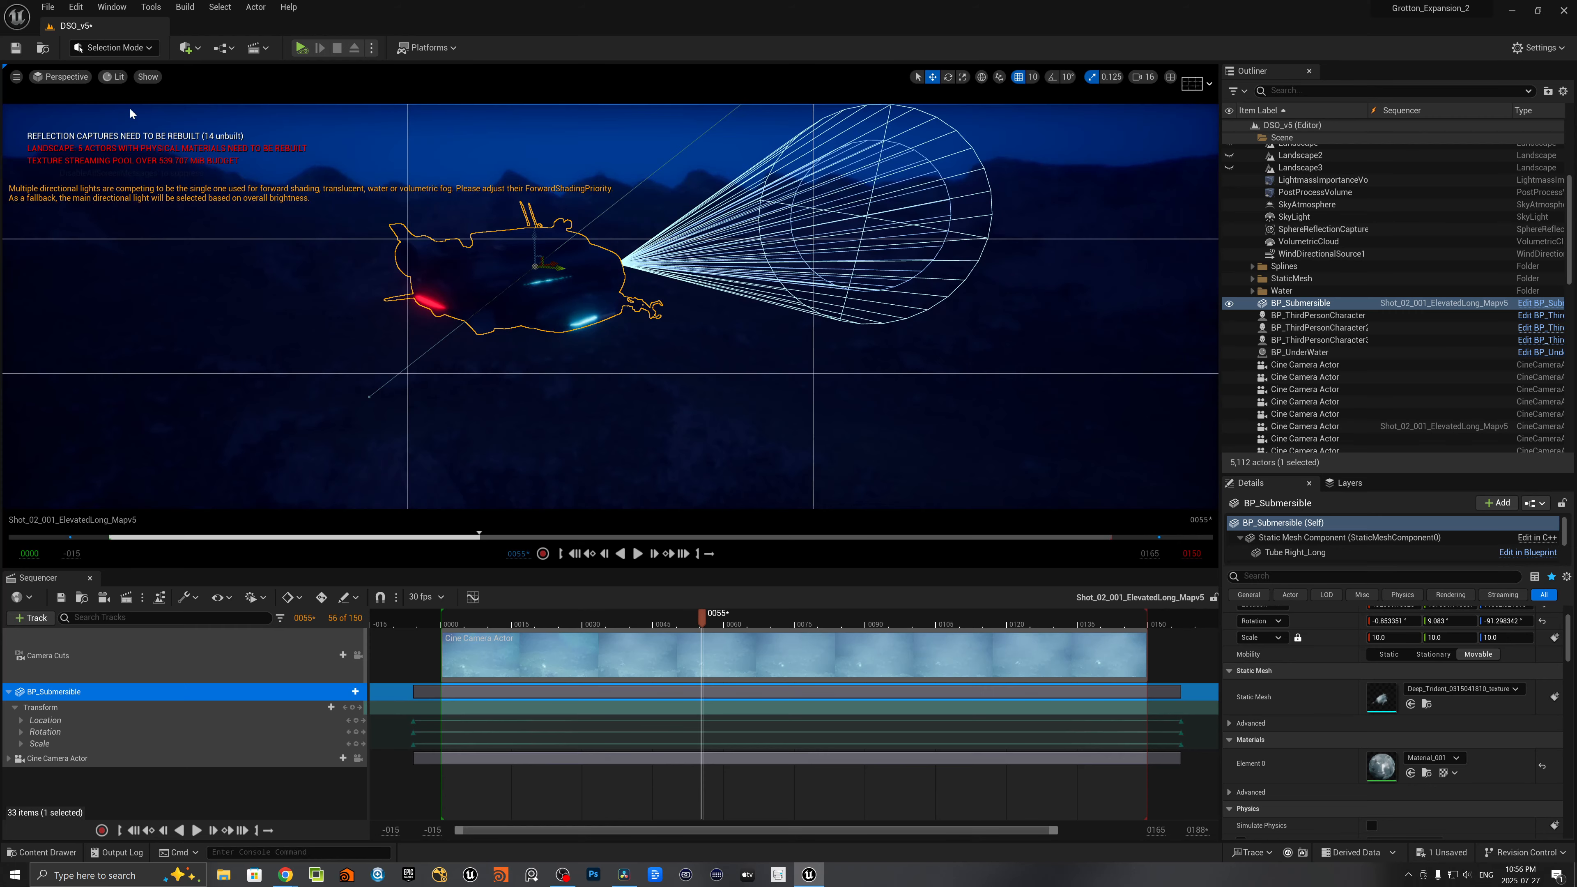
pyautogui.press('s')
pyautogui.moveTo(559, 285); pyautogui.dragTo(529, 282, button='right')
pyautogui.press('q')
pyautogui.press('e')
pyautogui.press('d')
pyautogui.press('w')
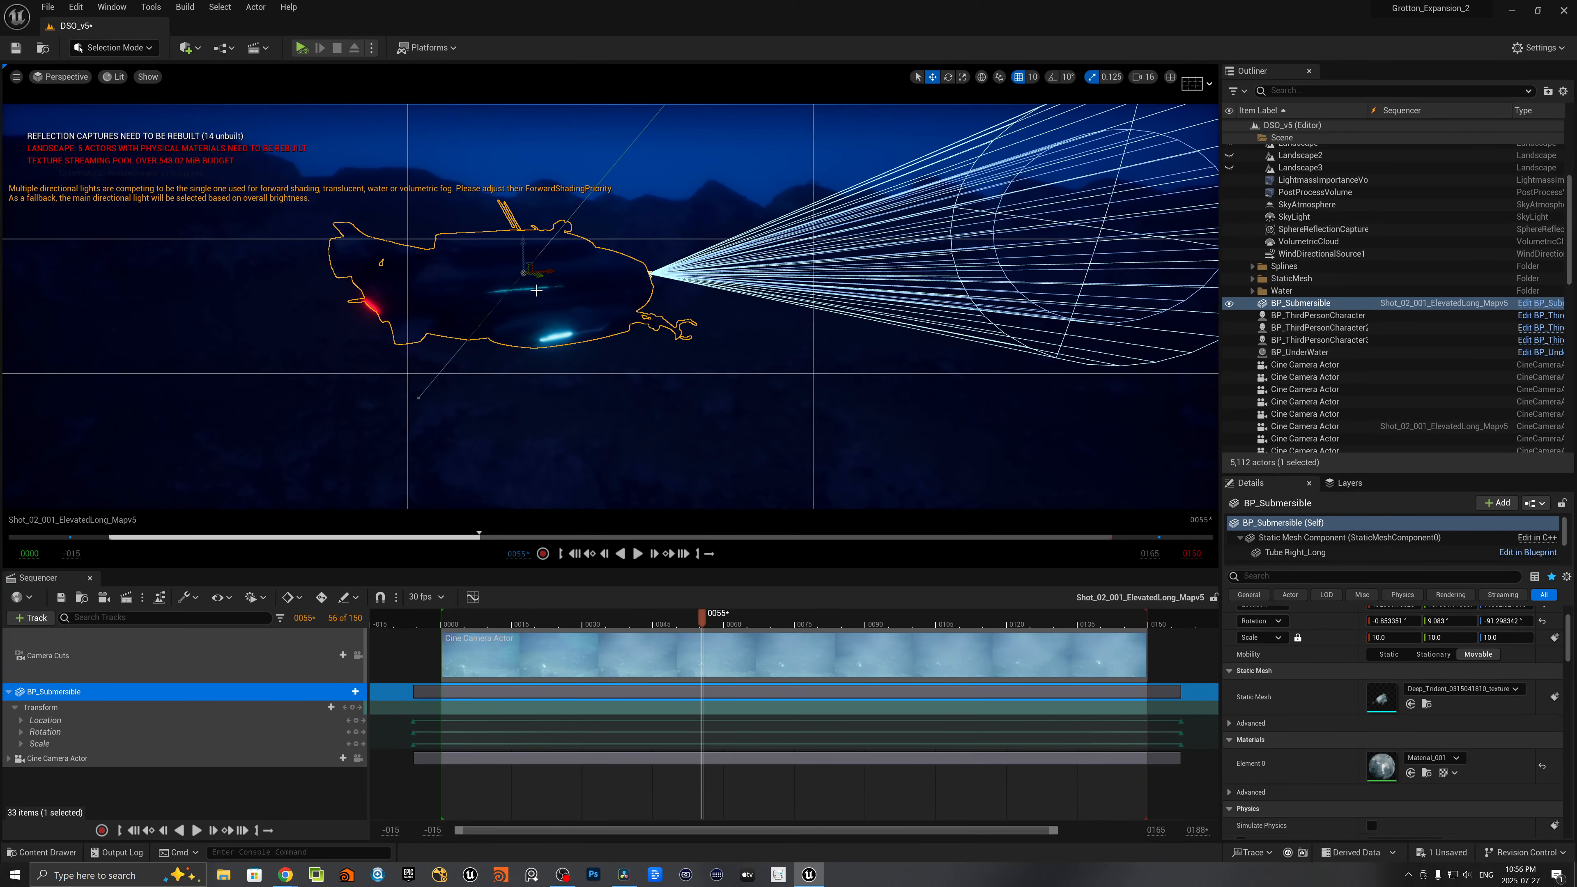
pyautogui.press('a')
pyautogui.moveTo(515, 296); pyautogui.dragTo(1126, 282, button='right')
pyautogui.press('a')
pyautogui.press('a')
pyautogui.press('a')
pyautogui.press('a')
pyautogui.press('s')
pyautogui.moveTo(489, 319); pyautogui.dragTo(656, 303, button='right')
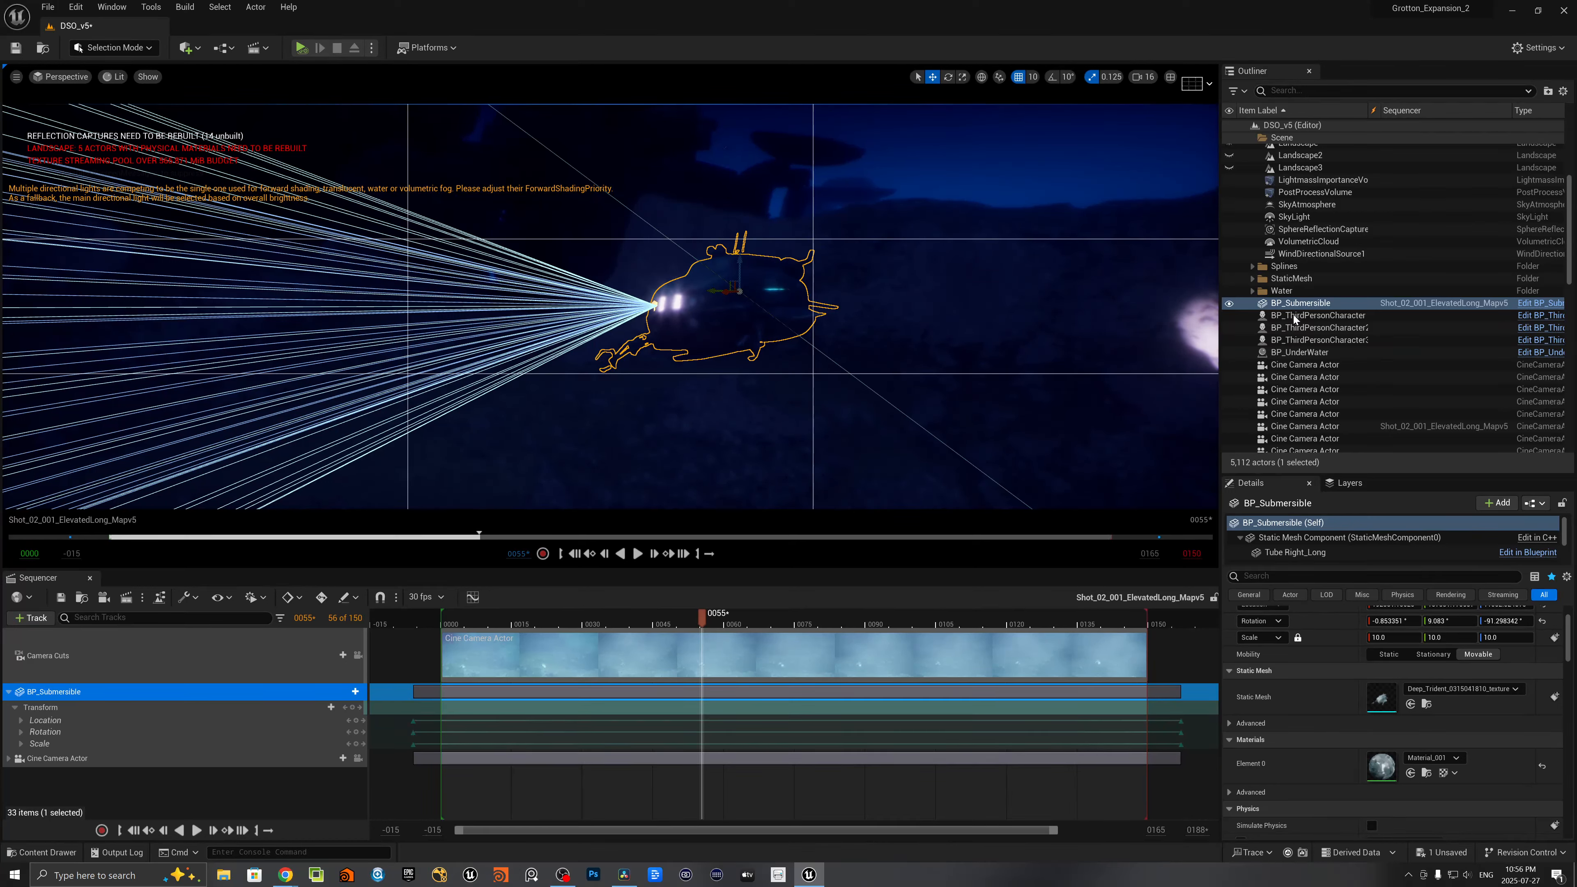
# - Locate the BP_Submersible asset in the project and open its Blueprint with the 3D preview showing
pyautogui.rightClick(1265, 304)
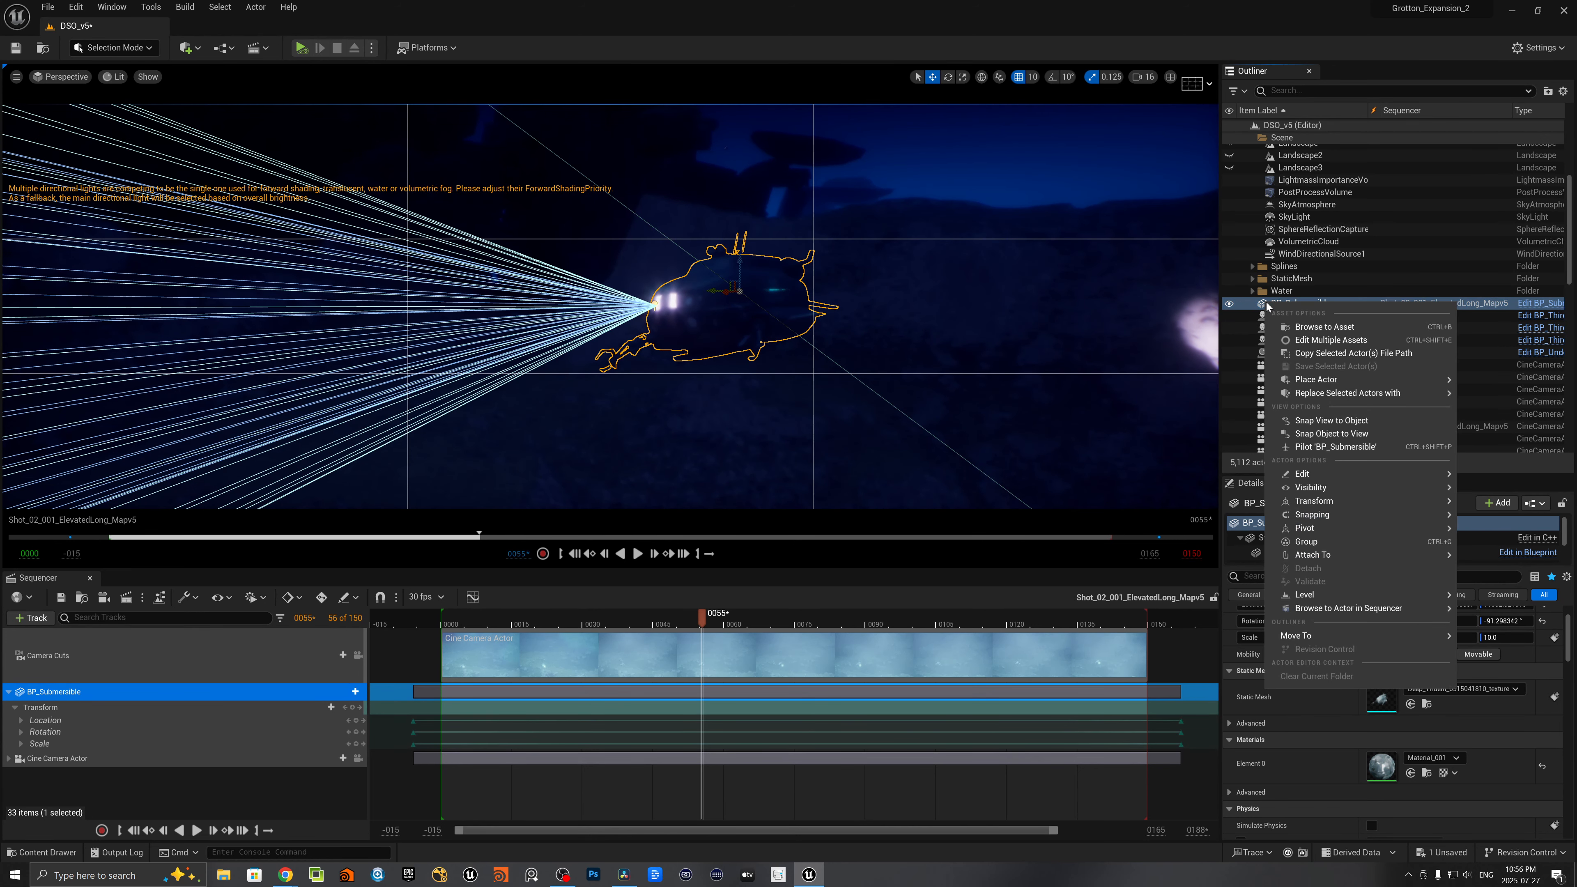
pyautogui.click(1296, 328)
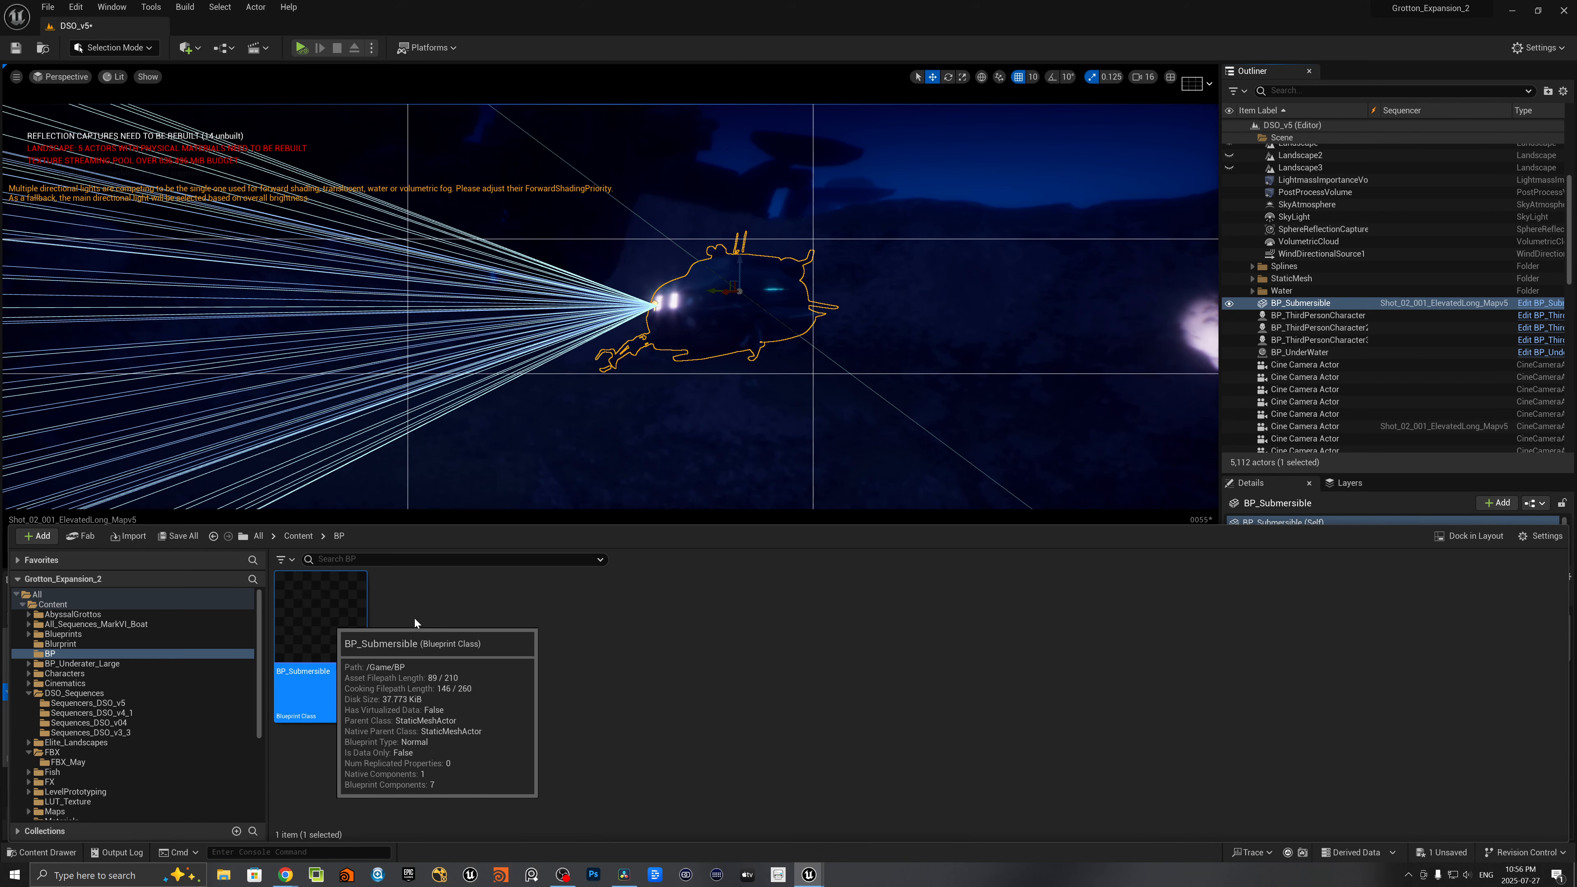
pyautogui.doubleClick(326, 600)
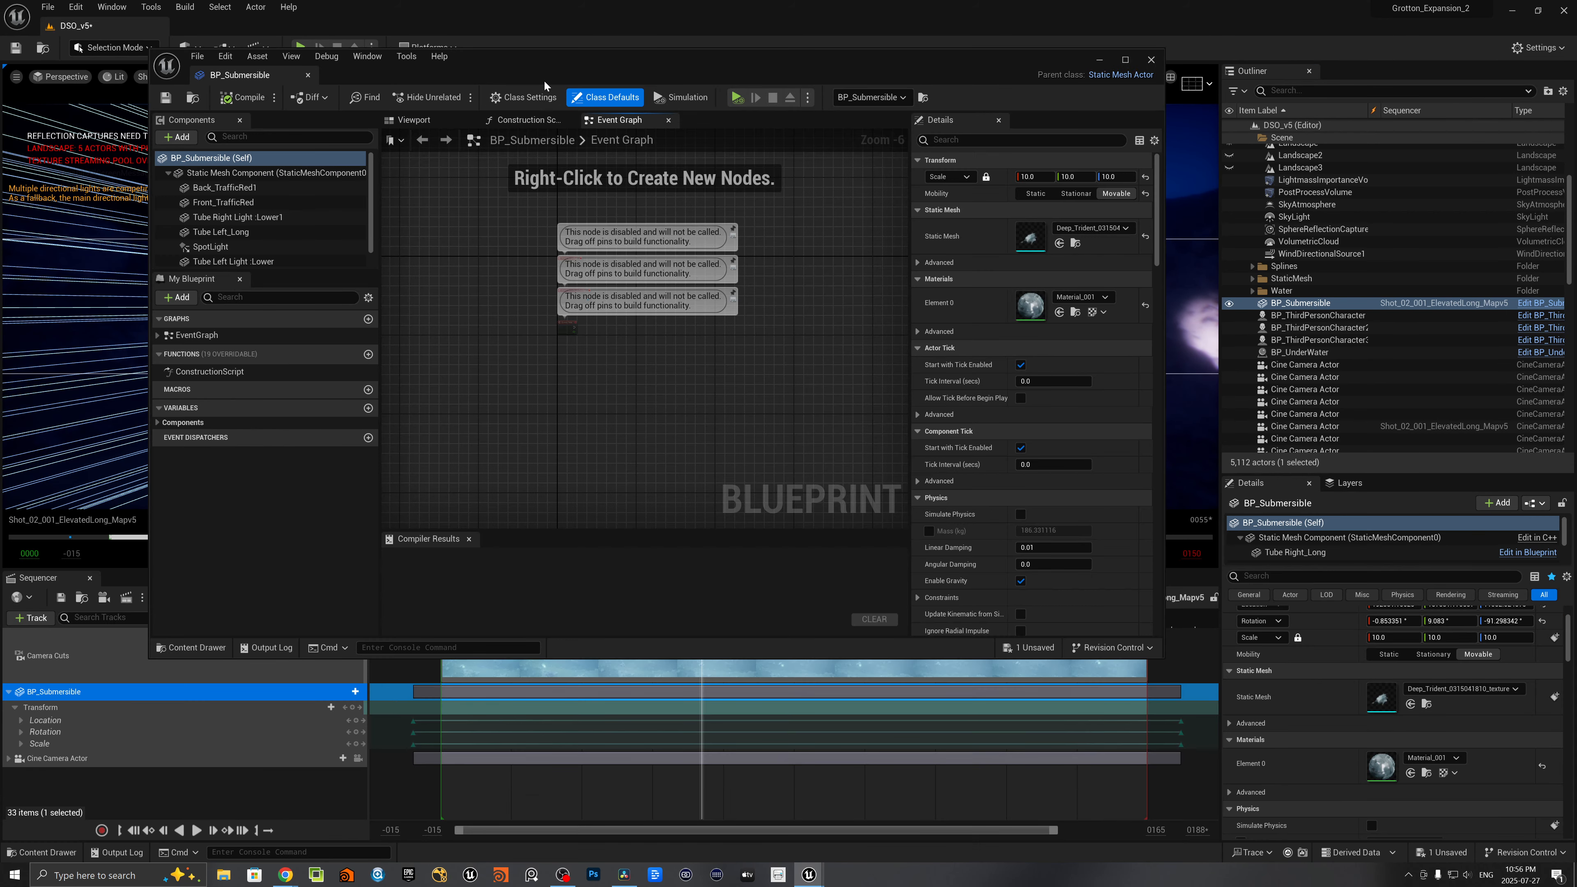
pyautogui.moveTo(551, 64); pyautogui.dragTo(605, 154)
pyautogui.click(468, 209)
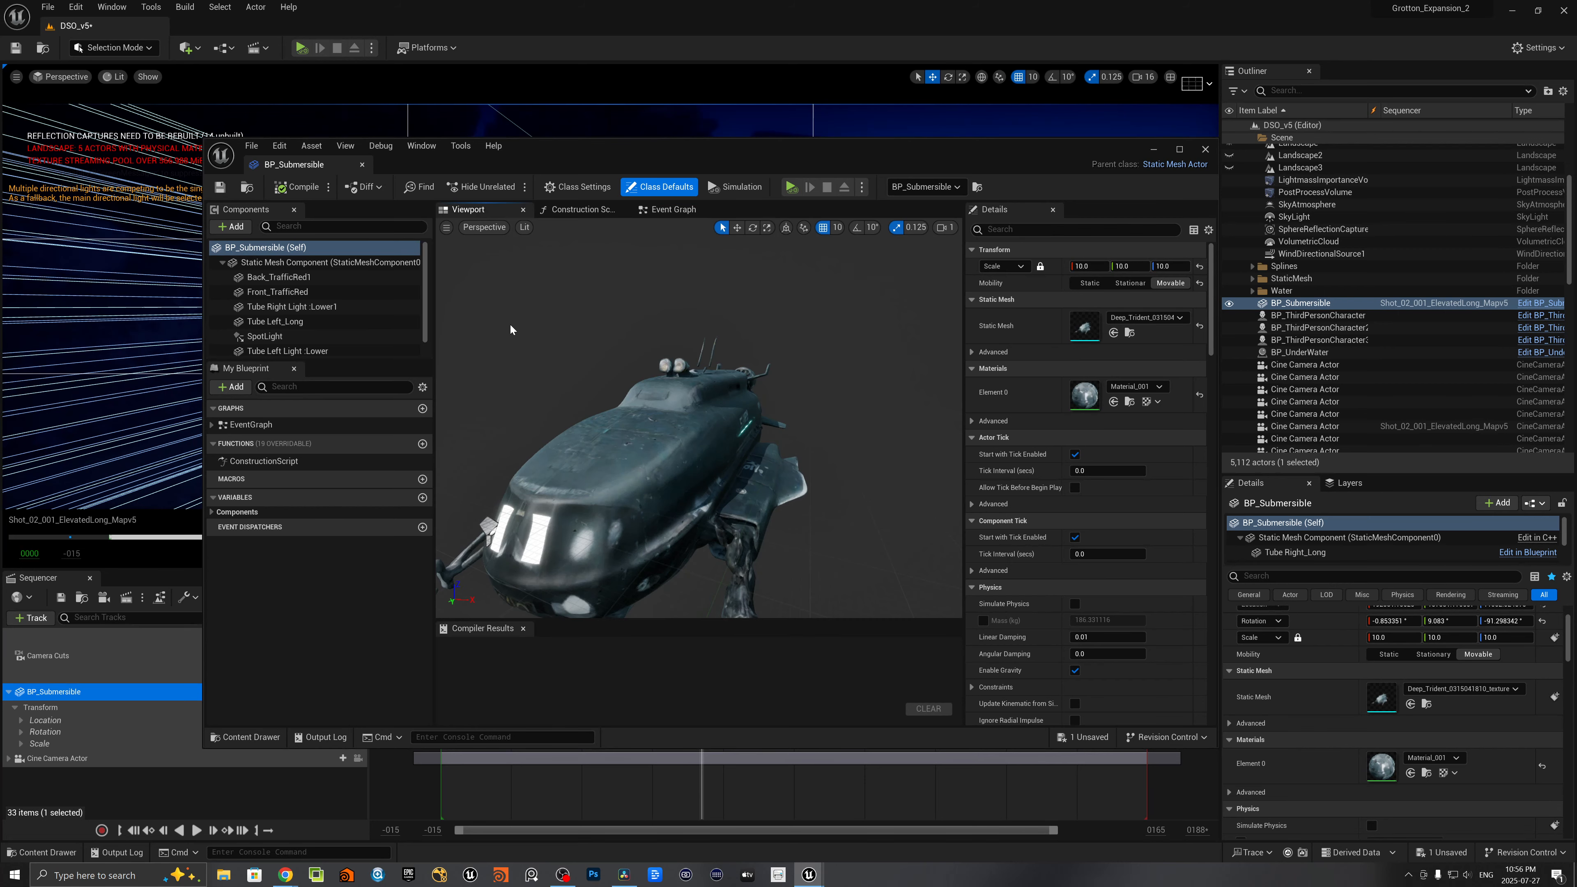
# - Examine the light components attached inside BP_Submersible, including Back_TrafficRed1, and scrub the shot to check the animation
pyautogui.moveTo(699, 418); pyautogui.dragTo(934, 464, button='right')
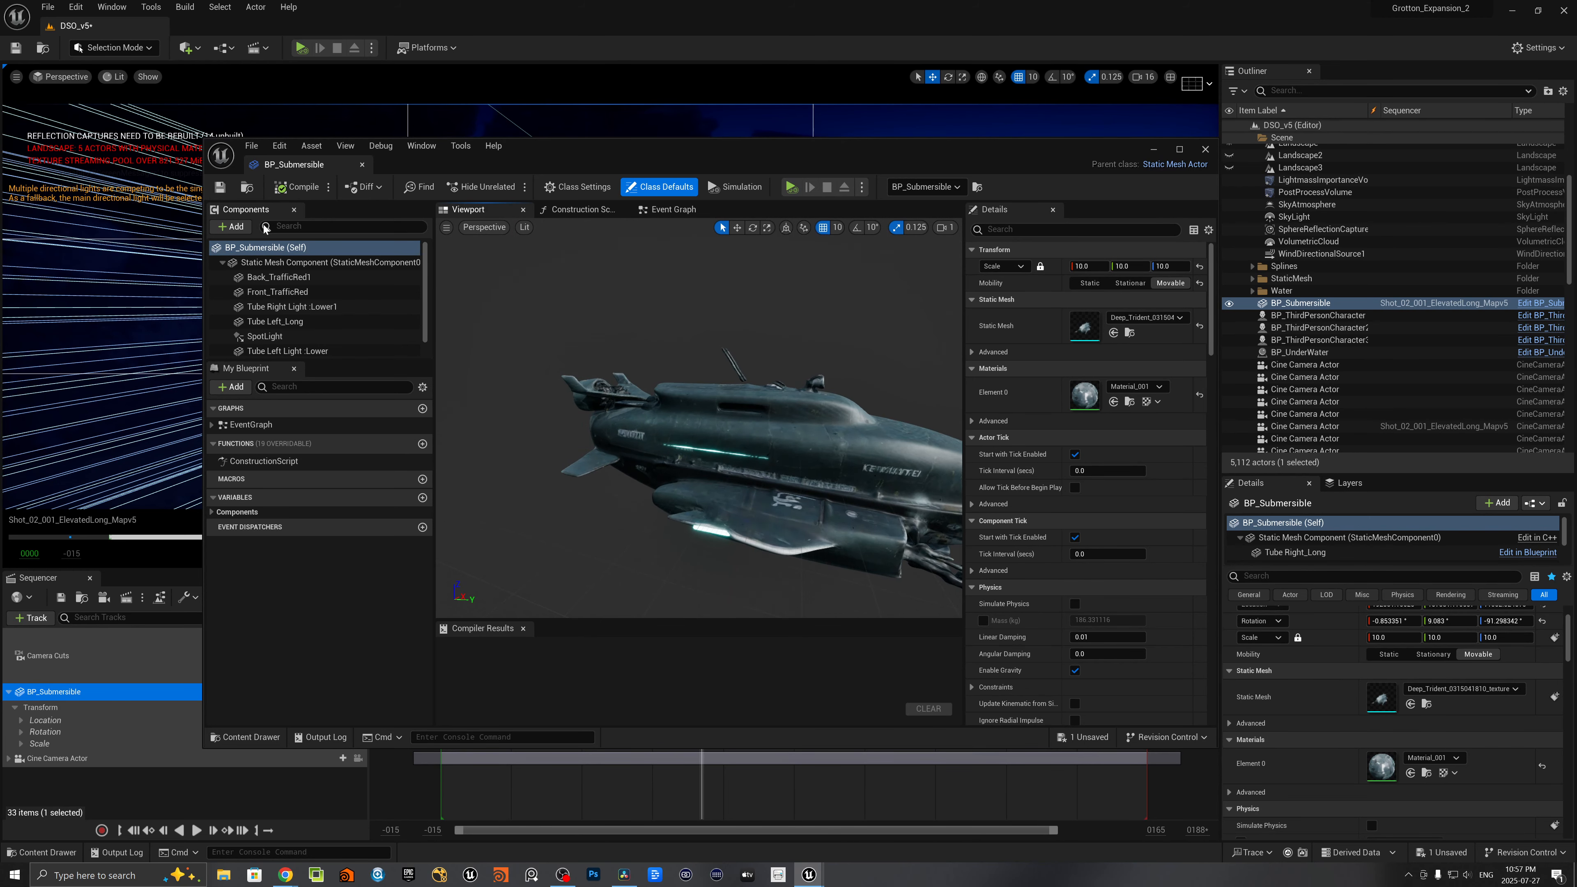
pyautogui.scroll(-1, 304, 298)
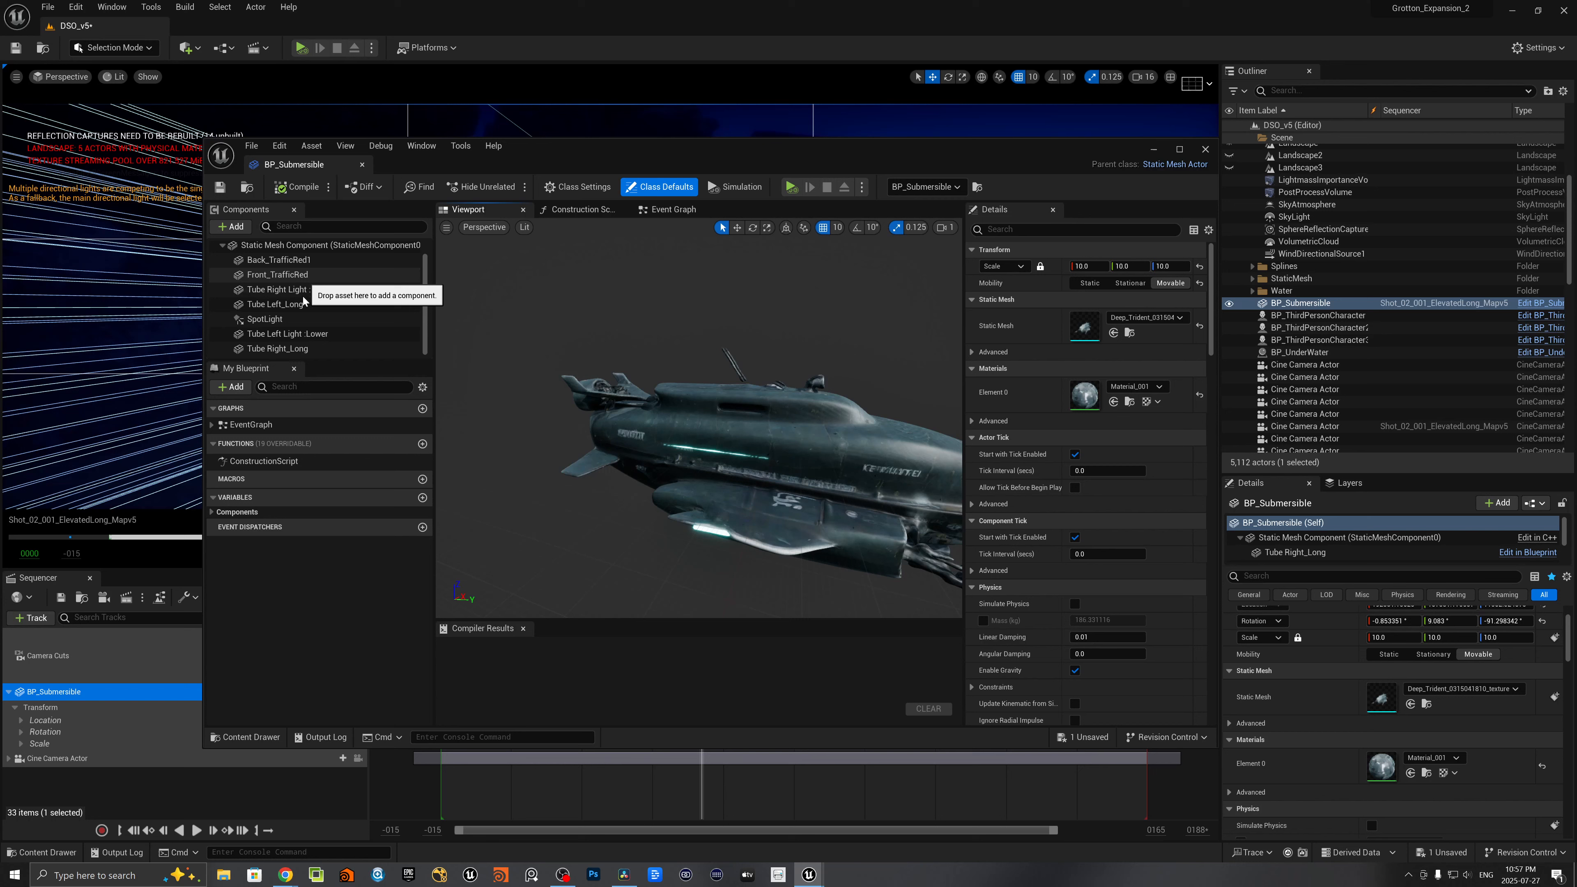
pyautogui.click(288, 261)
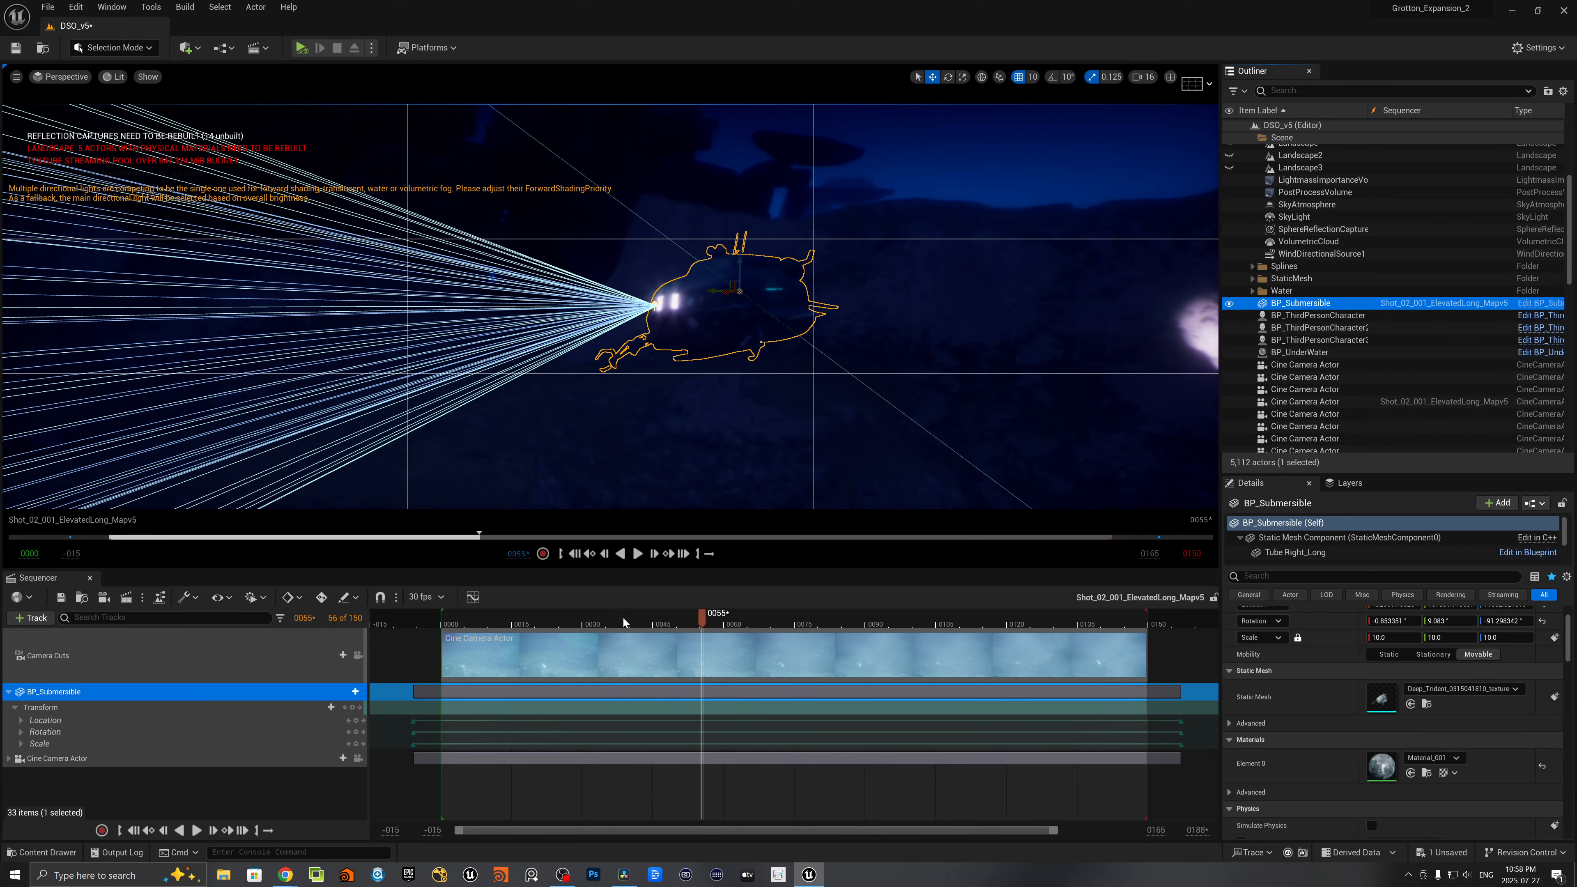
pyautogui.moveTo(623, 622); pyautogui.dragTo(634, 571)
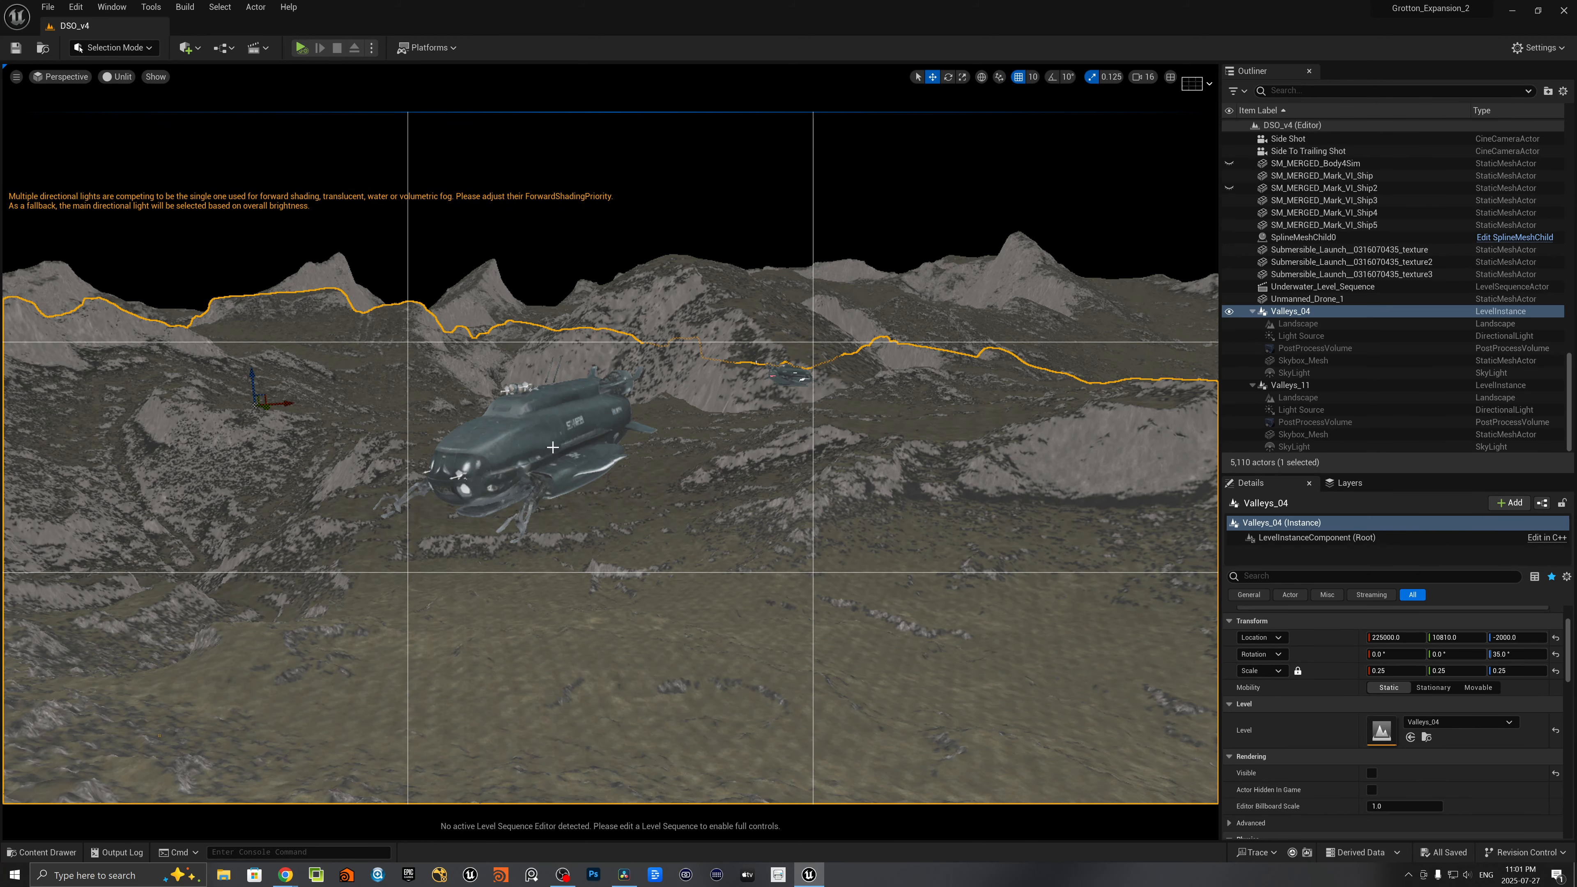
# - Select the Deep_Trident_Prime submarine mesh in the DSO_v4 level
pyautogui.click(549, 445)
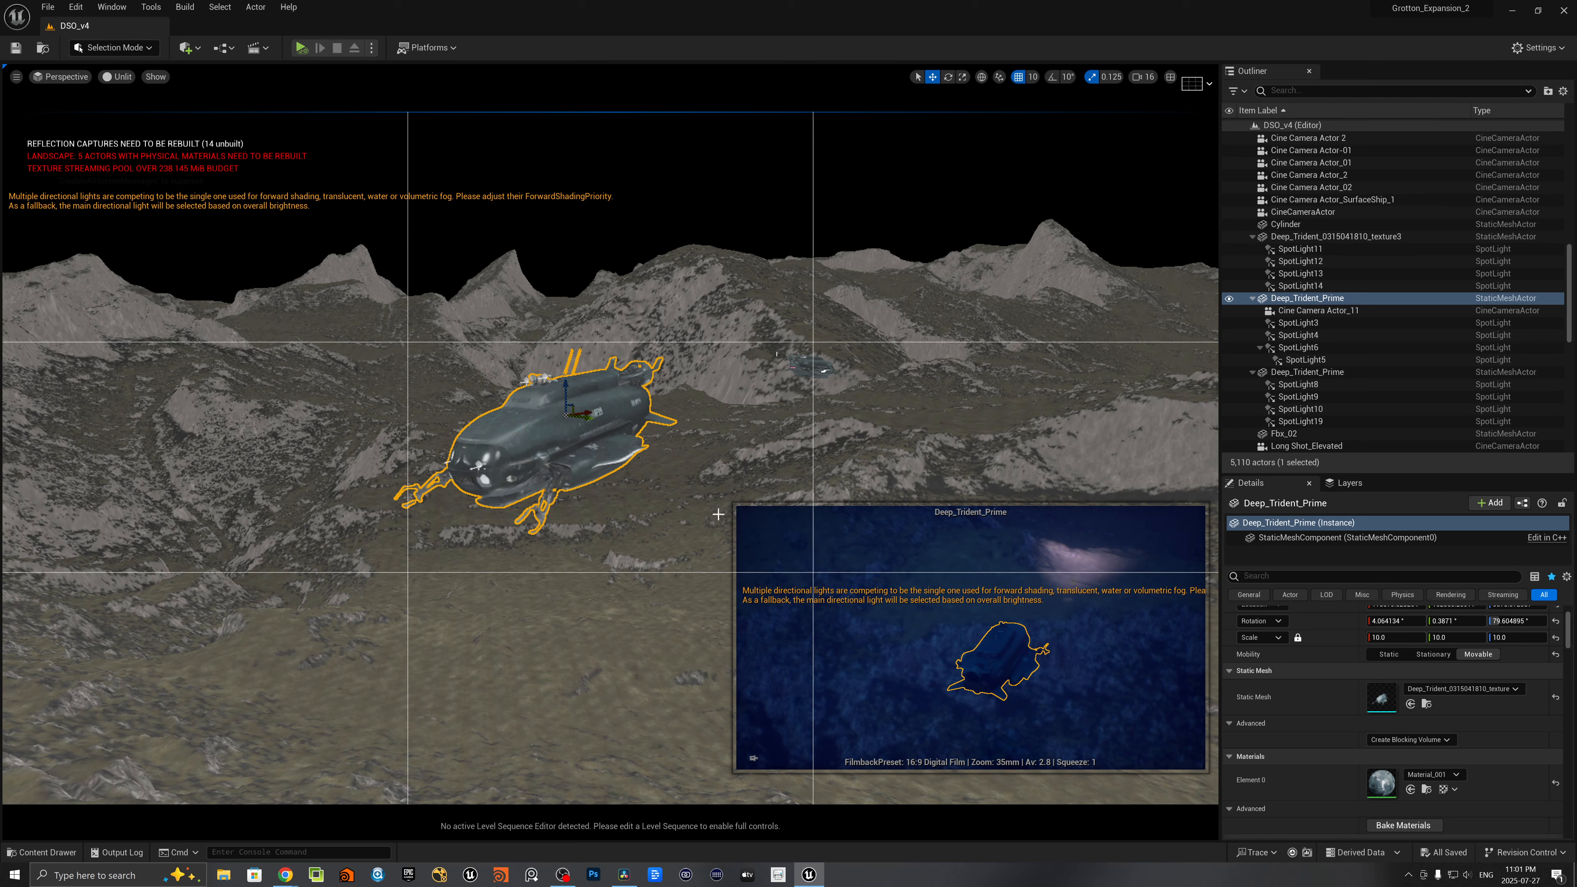
pyautogui.press('Escape')
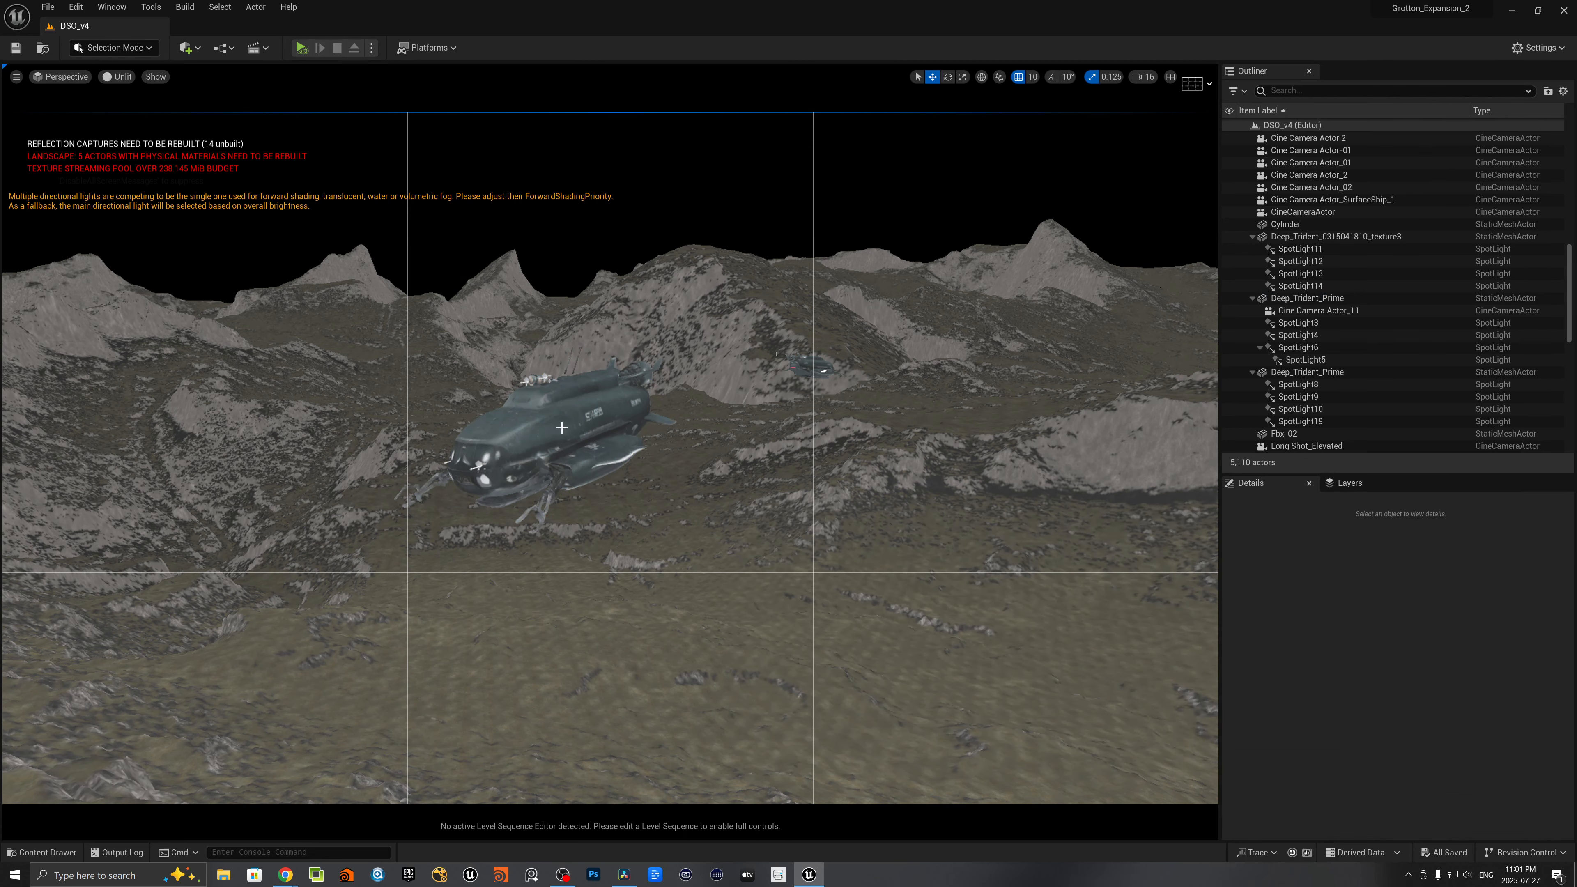
pyautogui.doubleClick(572, 427)
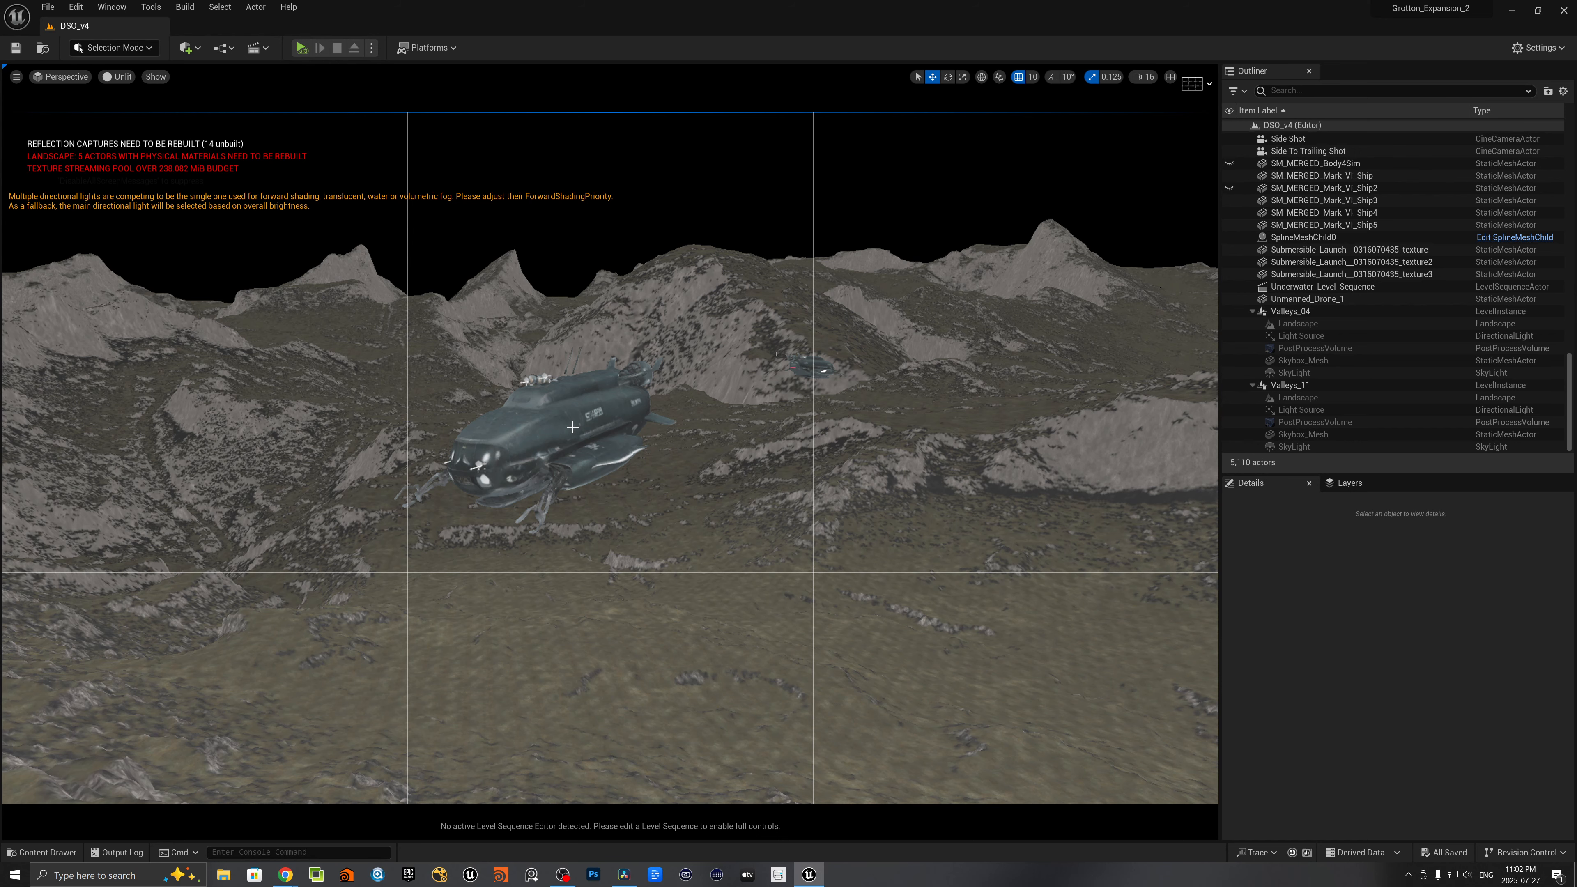
pyautogui.click(572, 428)
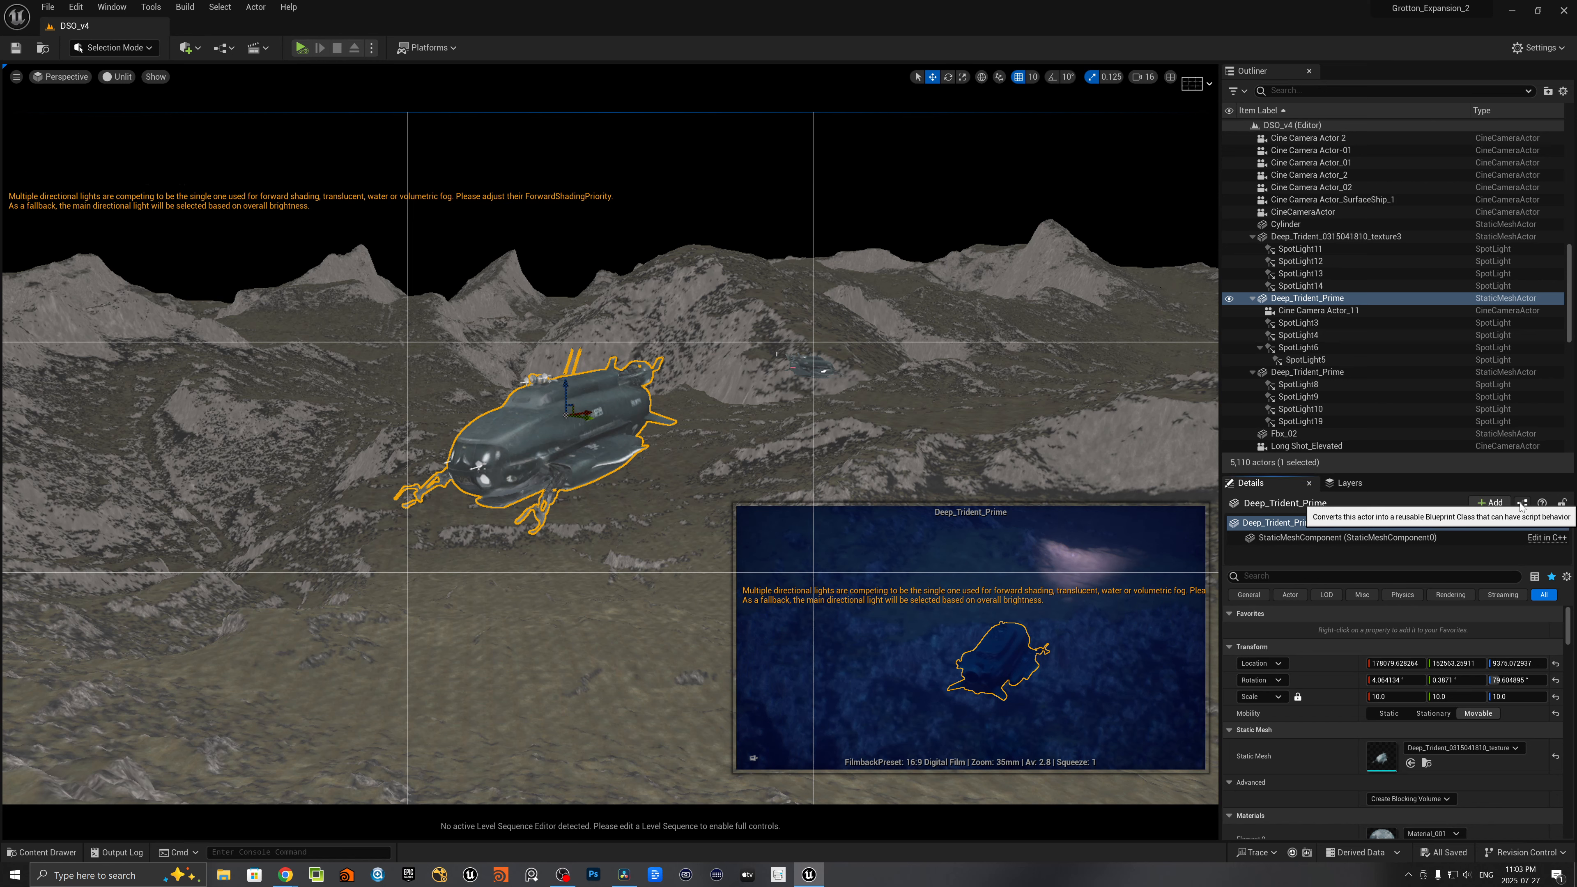
# - Start converting Deep_Trident_Prime into a New Subclass Blueprint and name it Blueprint_Sub2_example
pyautogui.click(1522, 503)
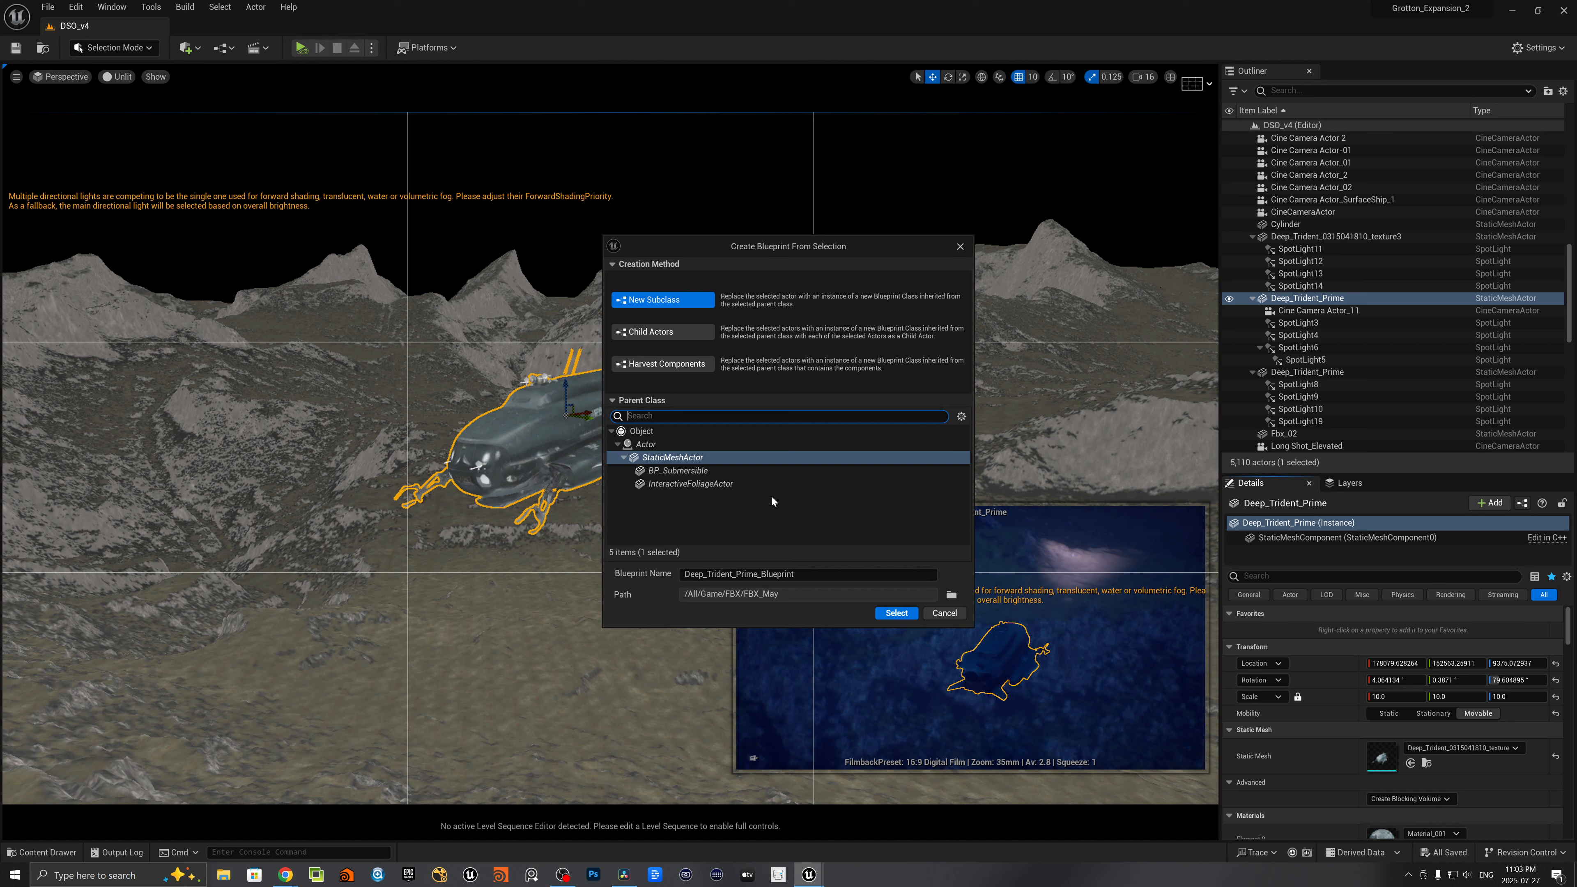
pyautogui.write('BP_Sub2_example')
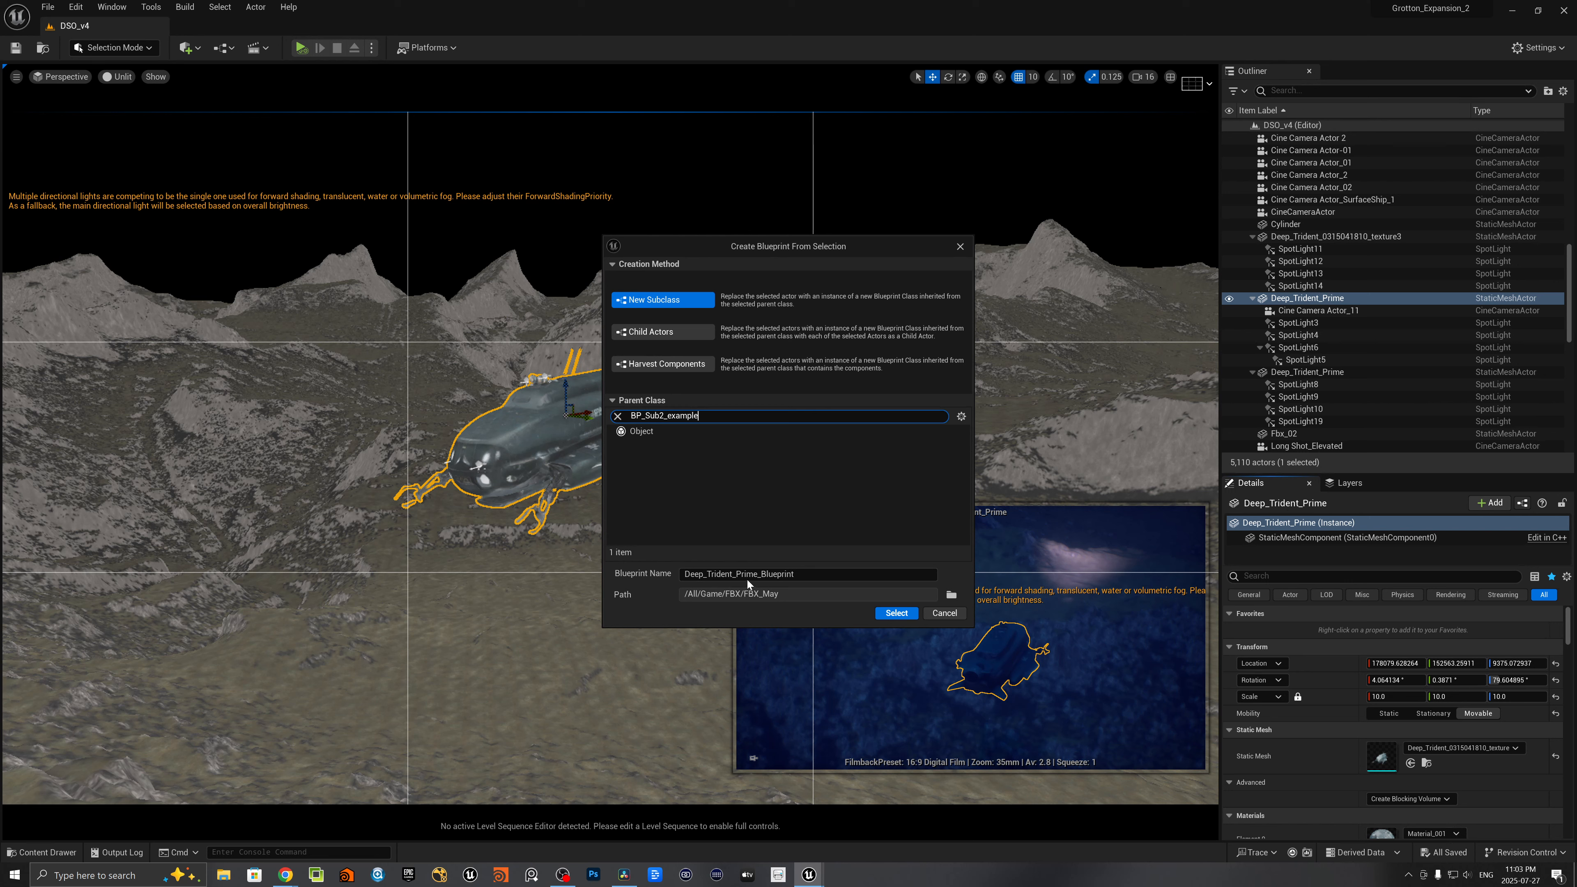
pyautogui.moveTo(760, 575); pyautogui.dragTo(655, 587)
pyautogui.press('BackSpace')
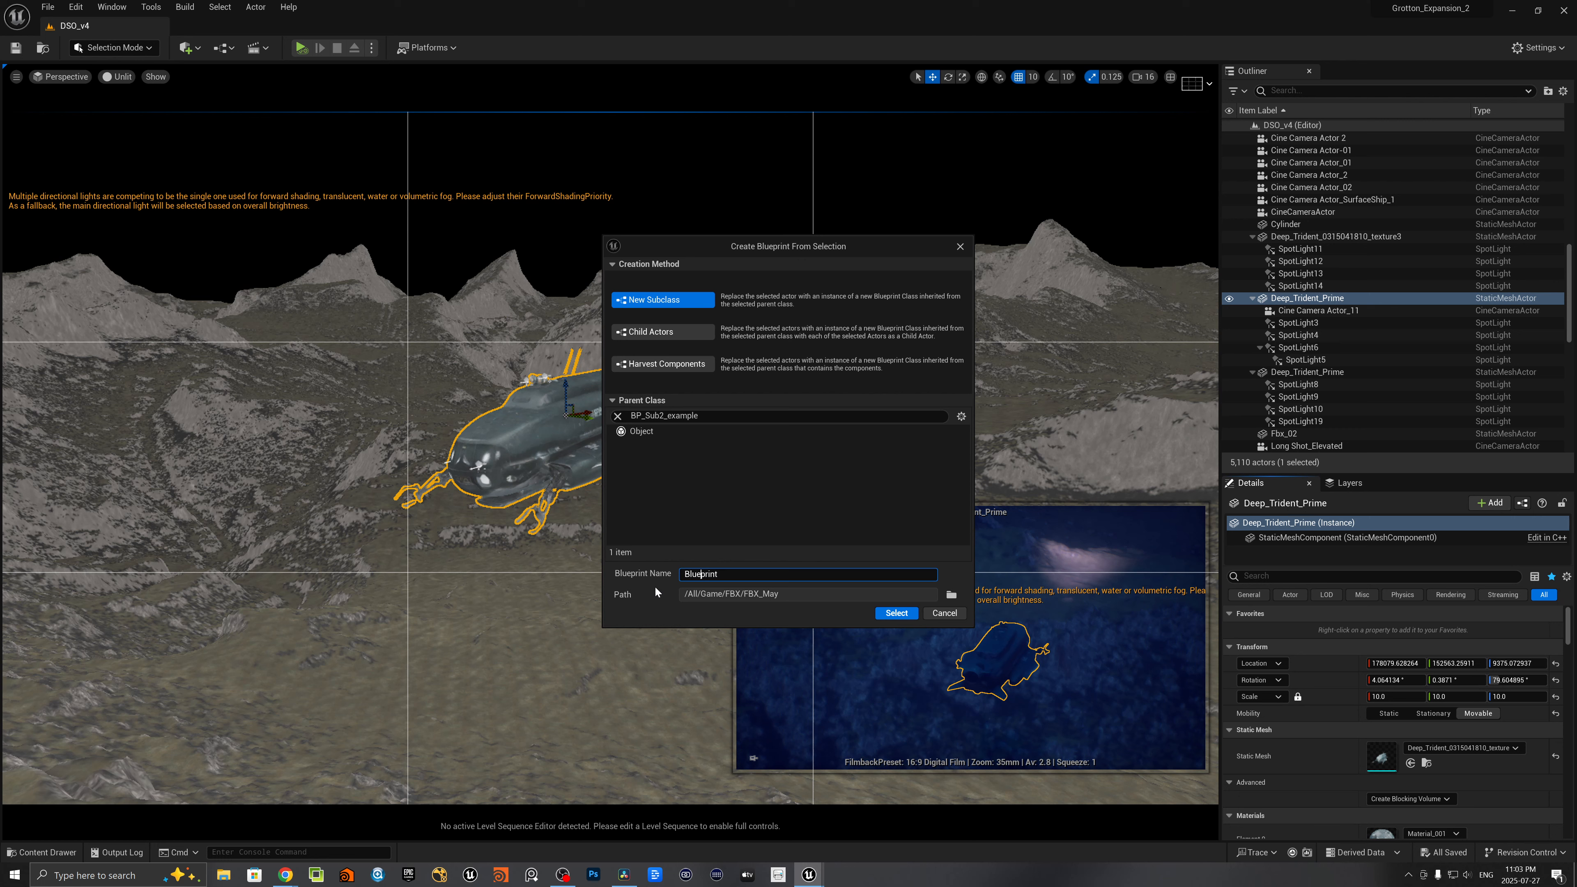
pyautogui.write('_Sub2_example')
# - Set the Blueprint's save path to the BP content folder, create it, and view the submarine in its preview
pyautogui.click(950, 594)
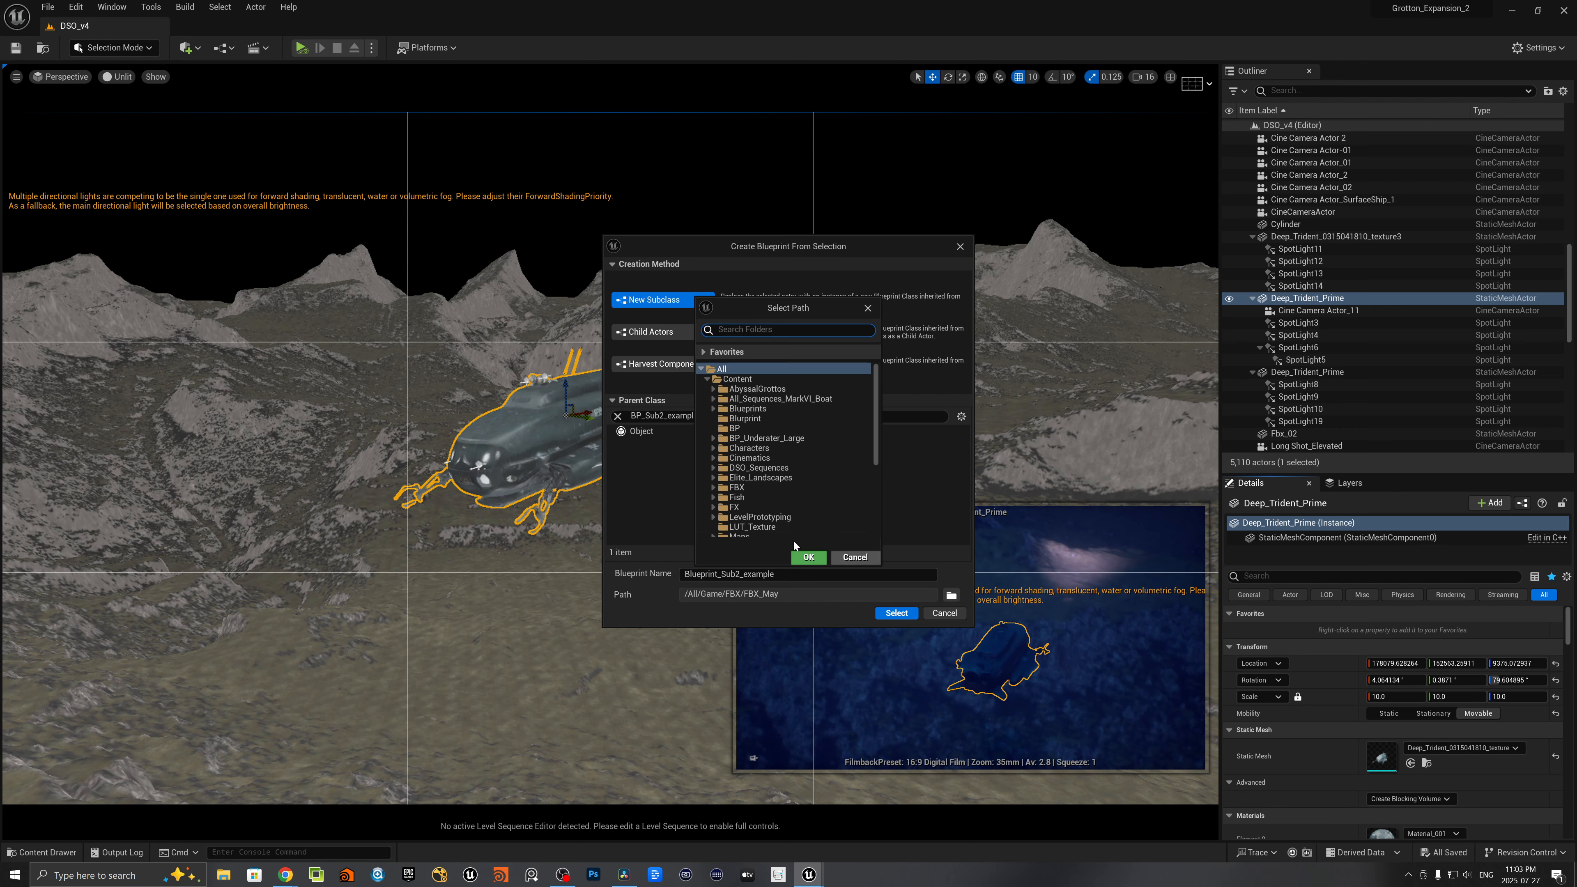
pyautogui.click(736, 428)
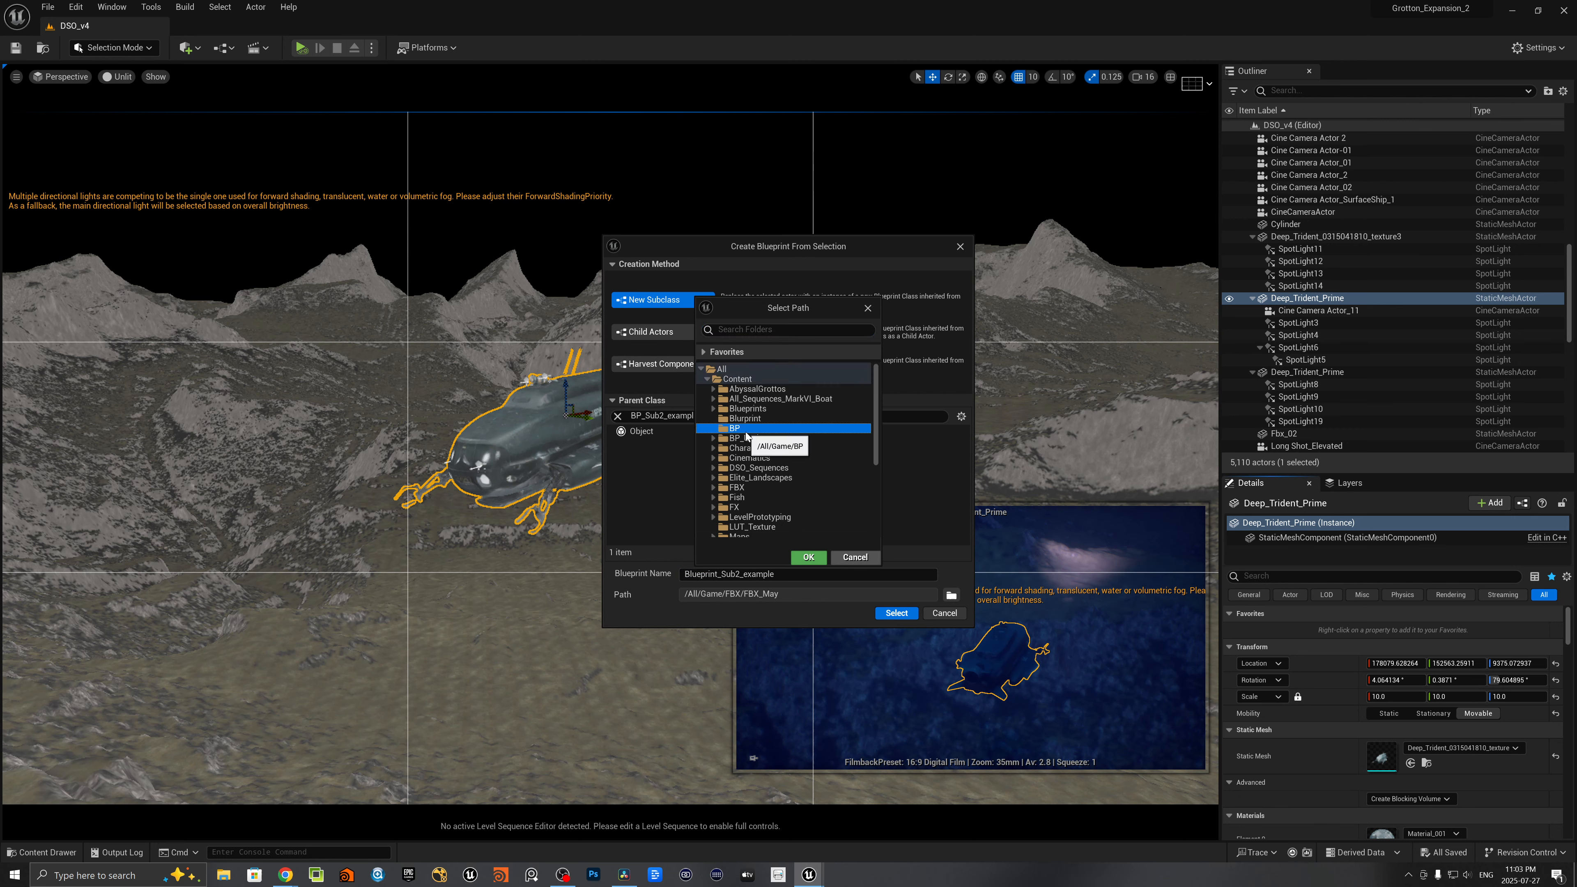
pyautogui.click(808, 558)
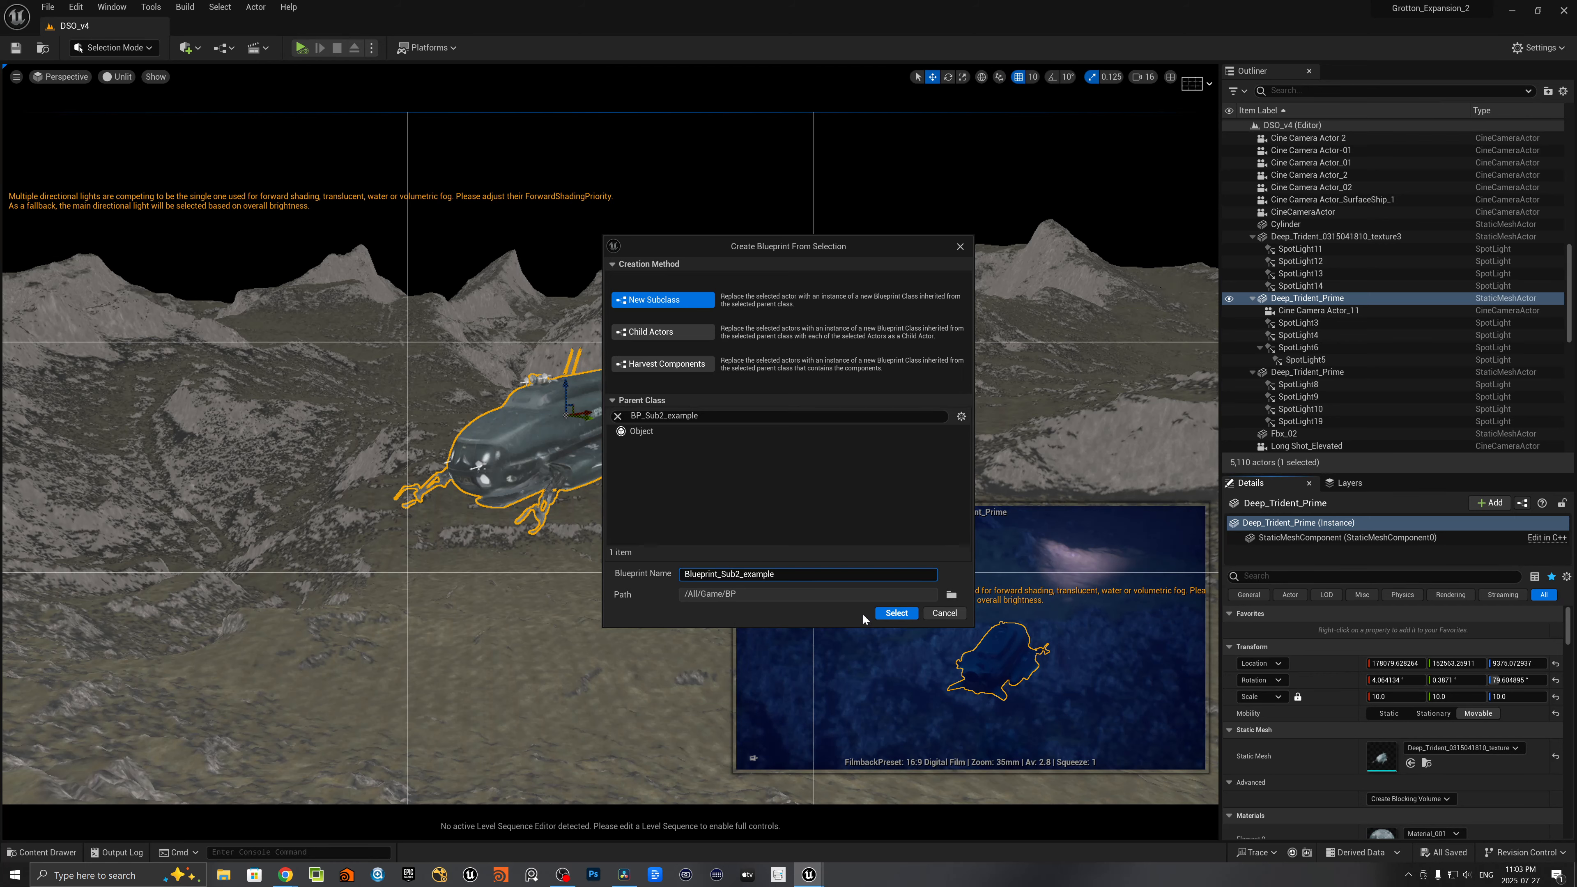
pyautogui.click(896, 613)
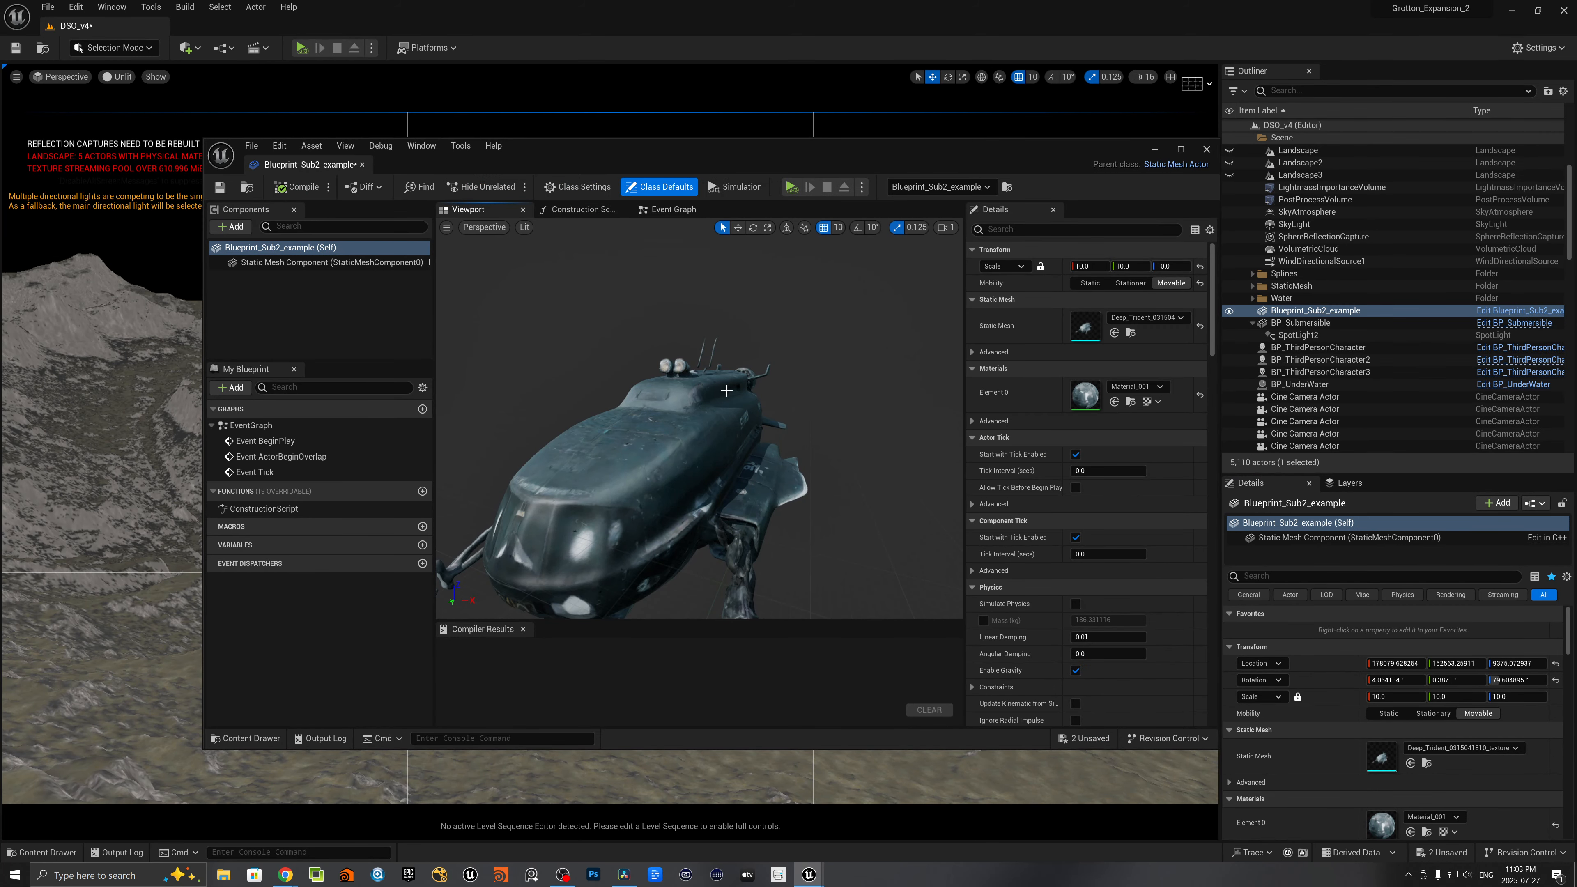
pyautogui.moveTo(756, 392); pyautogui.dragTo(591, 448)
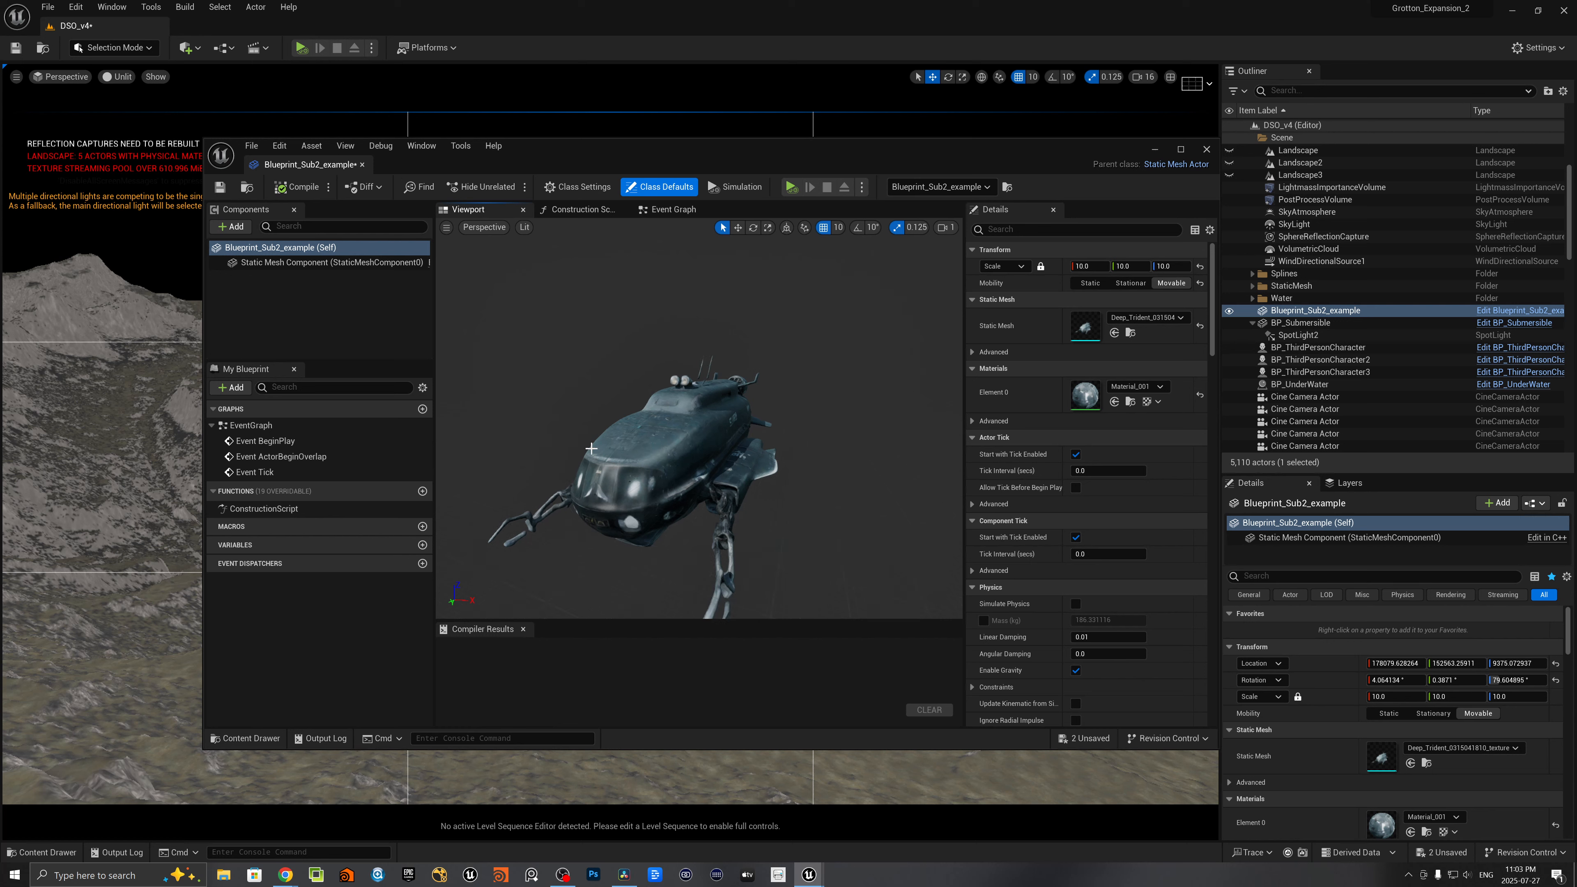
# - Add a Spot Light component under the submarine's static mesh in Blueprint_Sub2_example, keeping the default name SpotLight
pyautogui.click(359, 306)
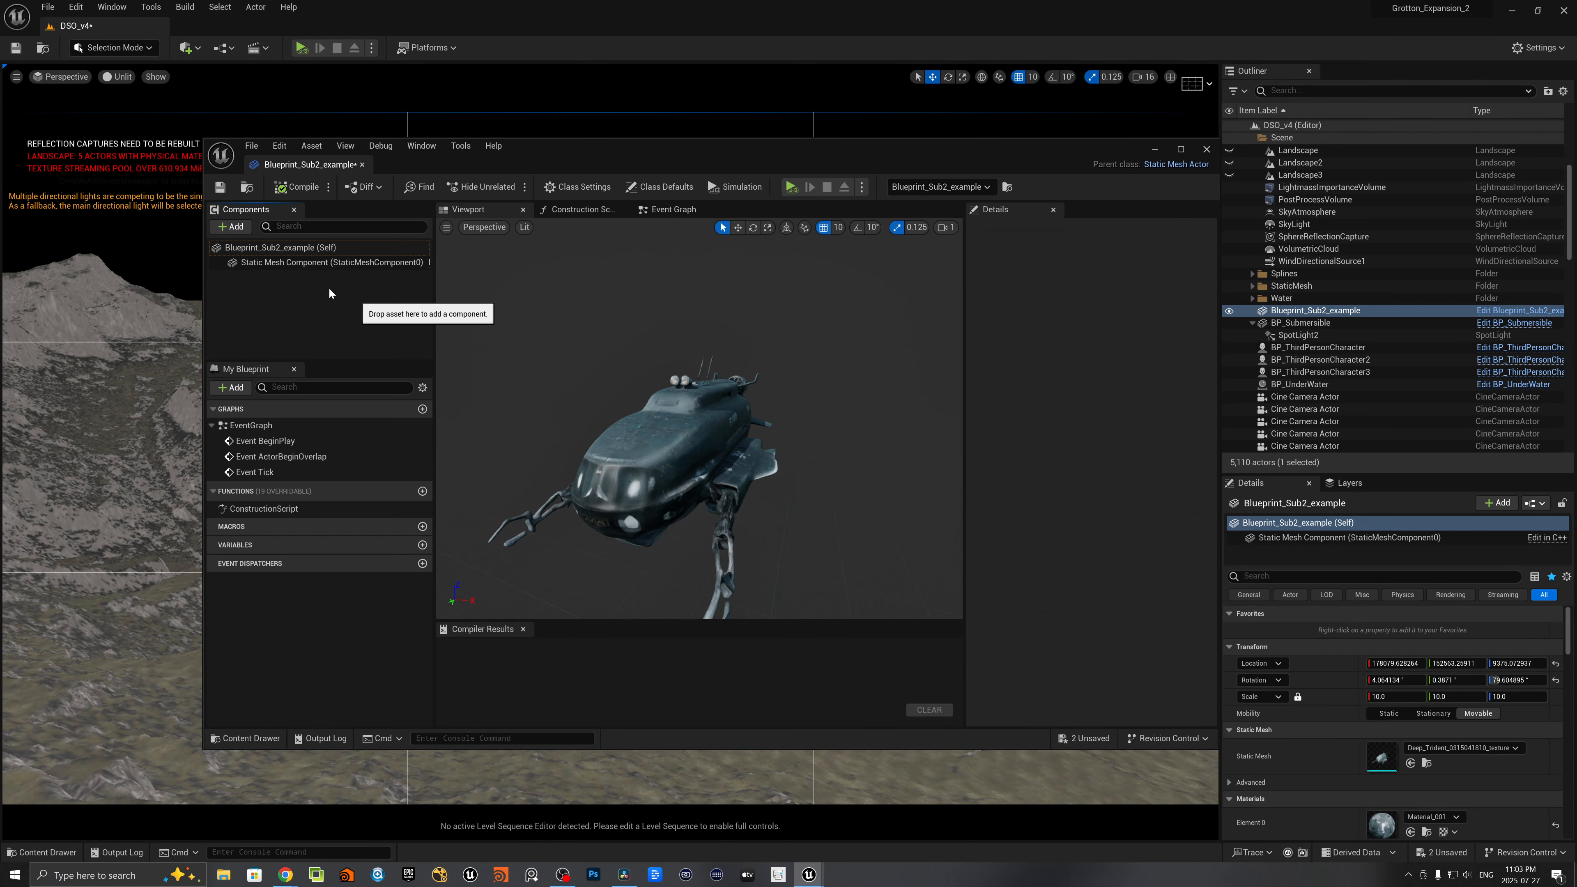
pyautogui.click(231, 226)
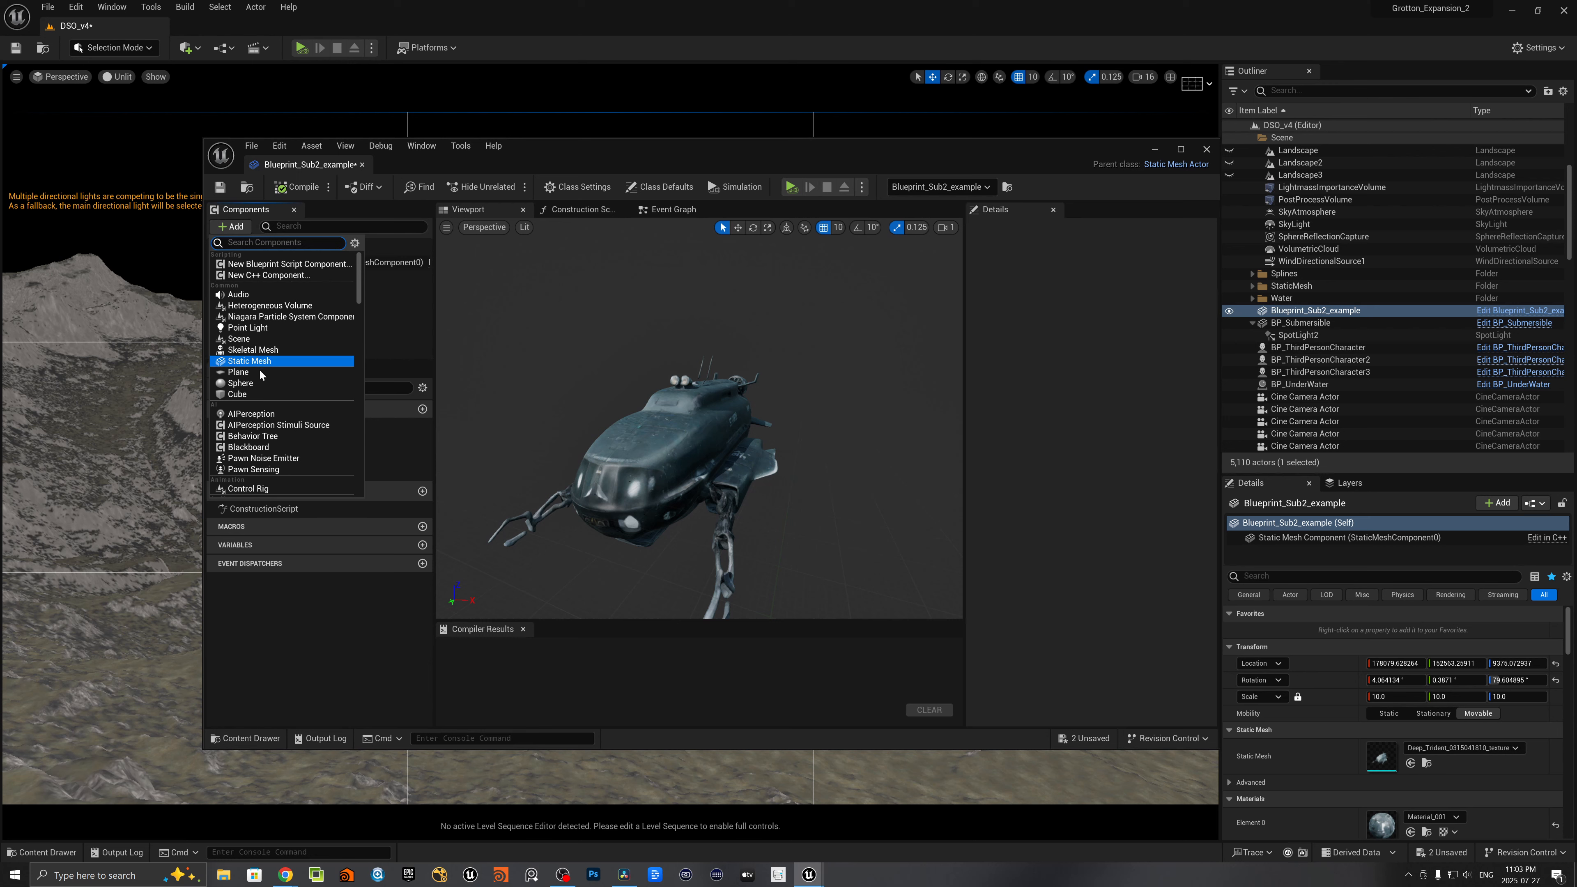
pyautogui.write('spot')
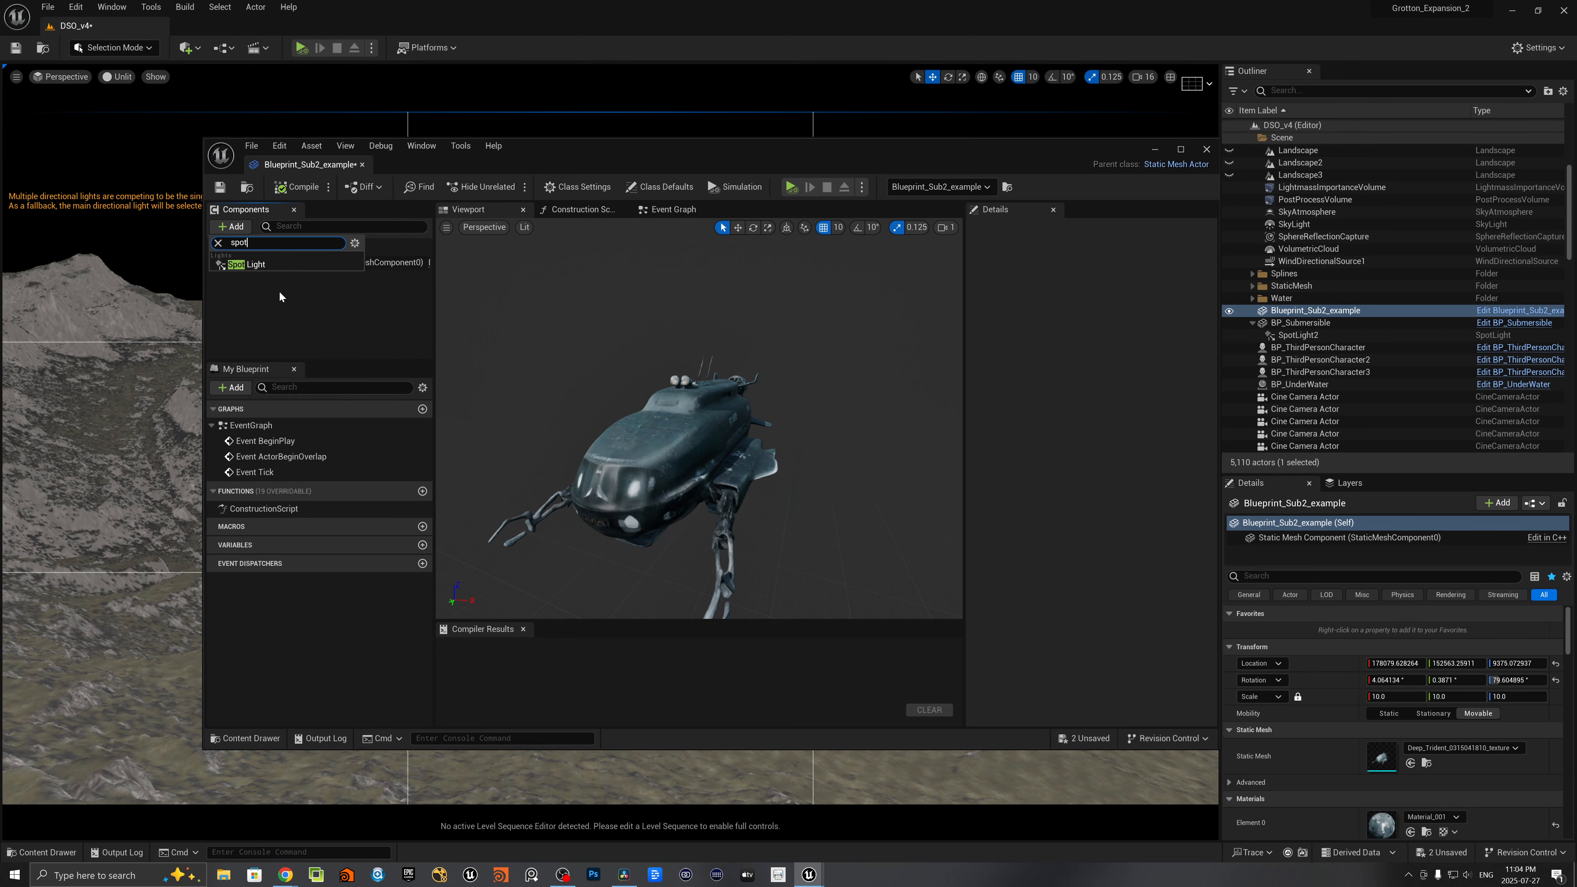
pyautogui.click(256, 262)
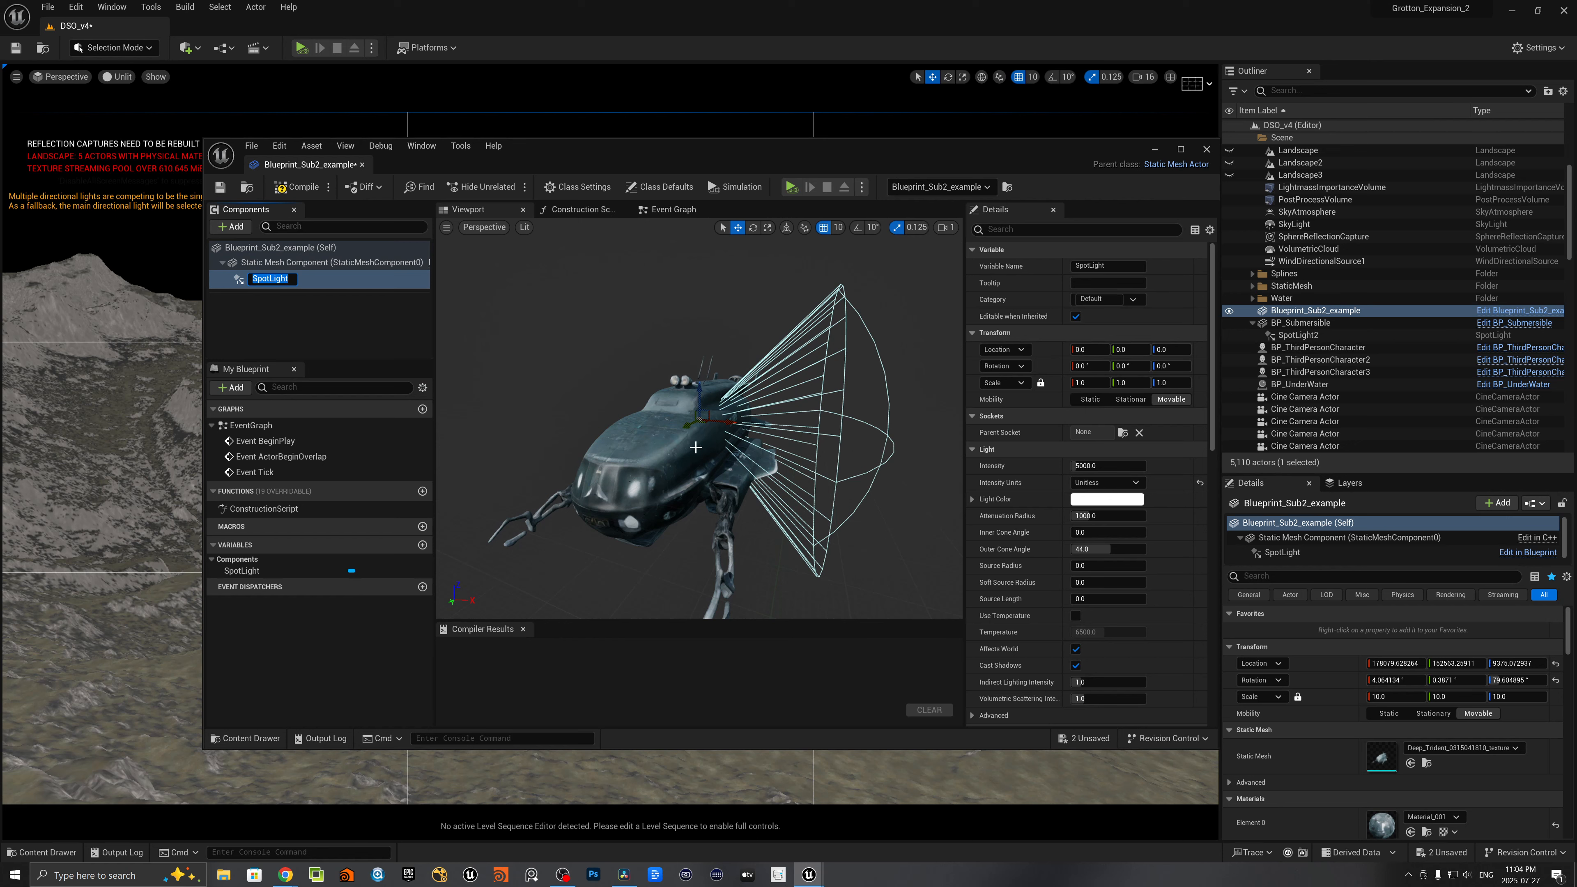
pyautogui.press('Return')
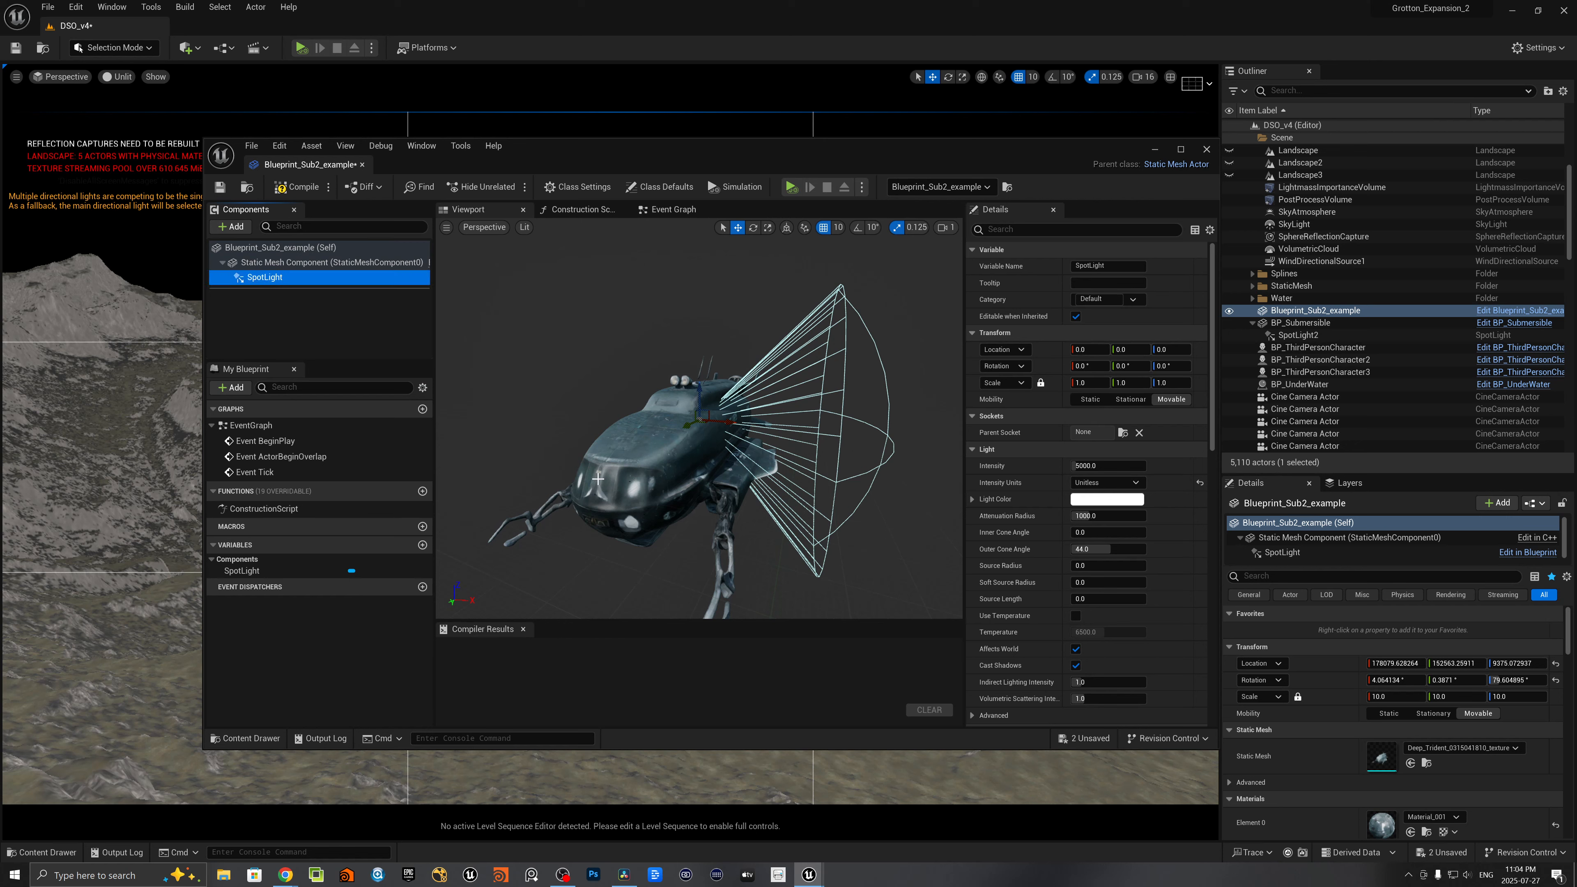
# - Move the SpotLight to the submarine's nose at about Y 91, Z -5 and rotate it to shine forward
pyautogui.moveTo(688, 424); pyautogui.dragTo(518, 510)
pyautogui.press('e')
pyautogui.moveTo(518, 509); pyautogui.dragTo(368, 509, button='right')
pyautogui.press('d')
pyautogui.press('w')
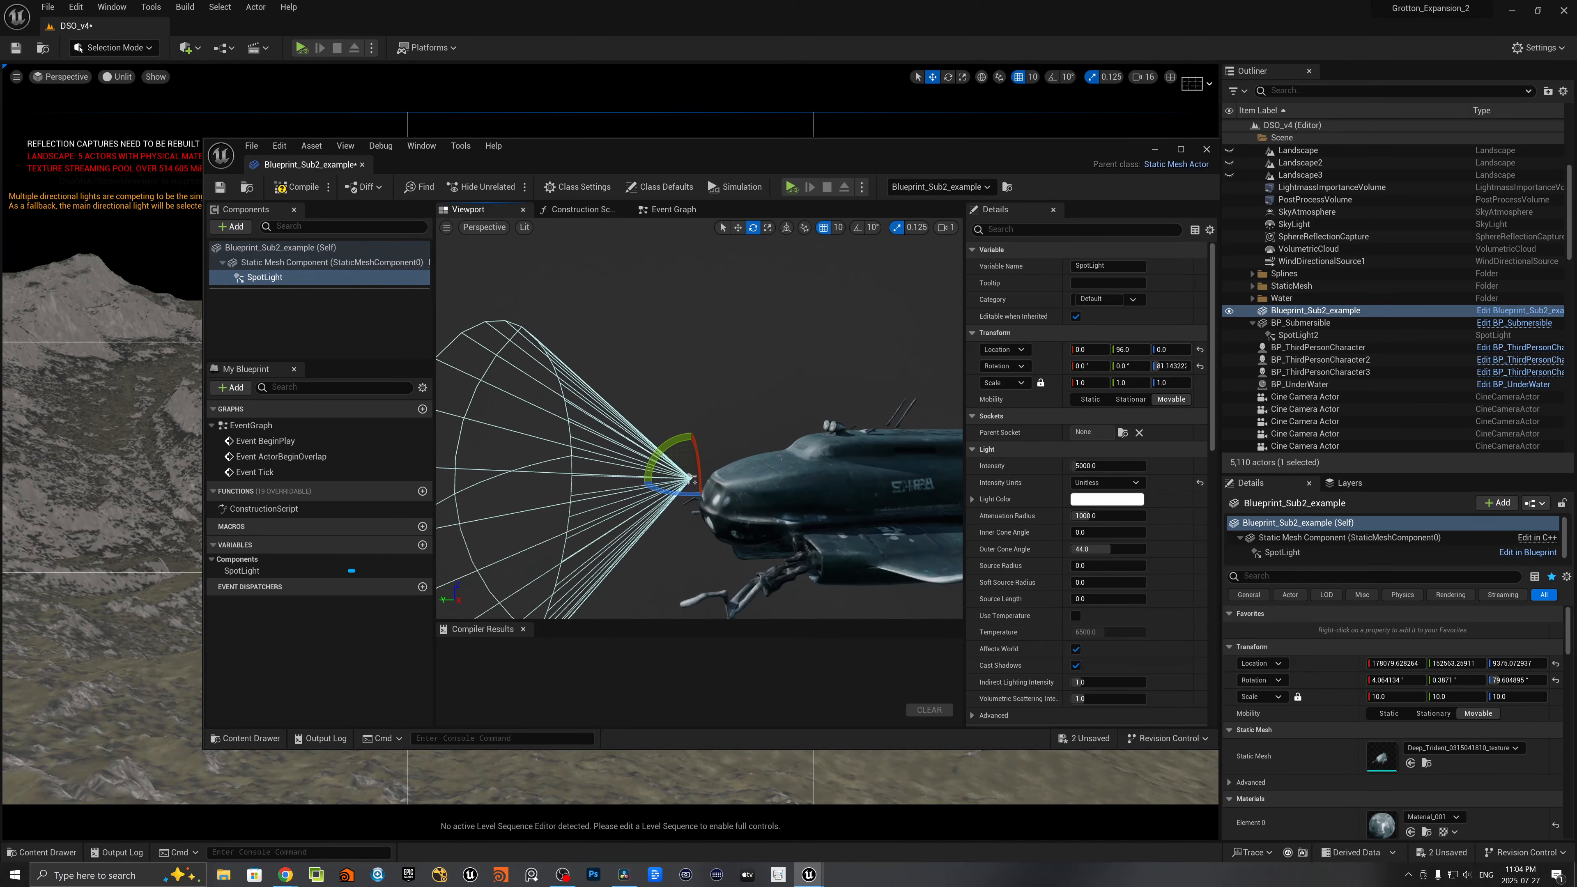
pyautogui.moveTo(714, 483); pyautogui.dragTo(718, 487, button='right')
pyautogui.press('q')
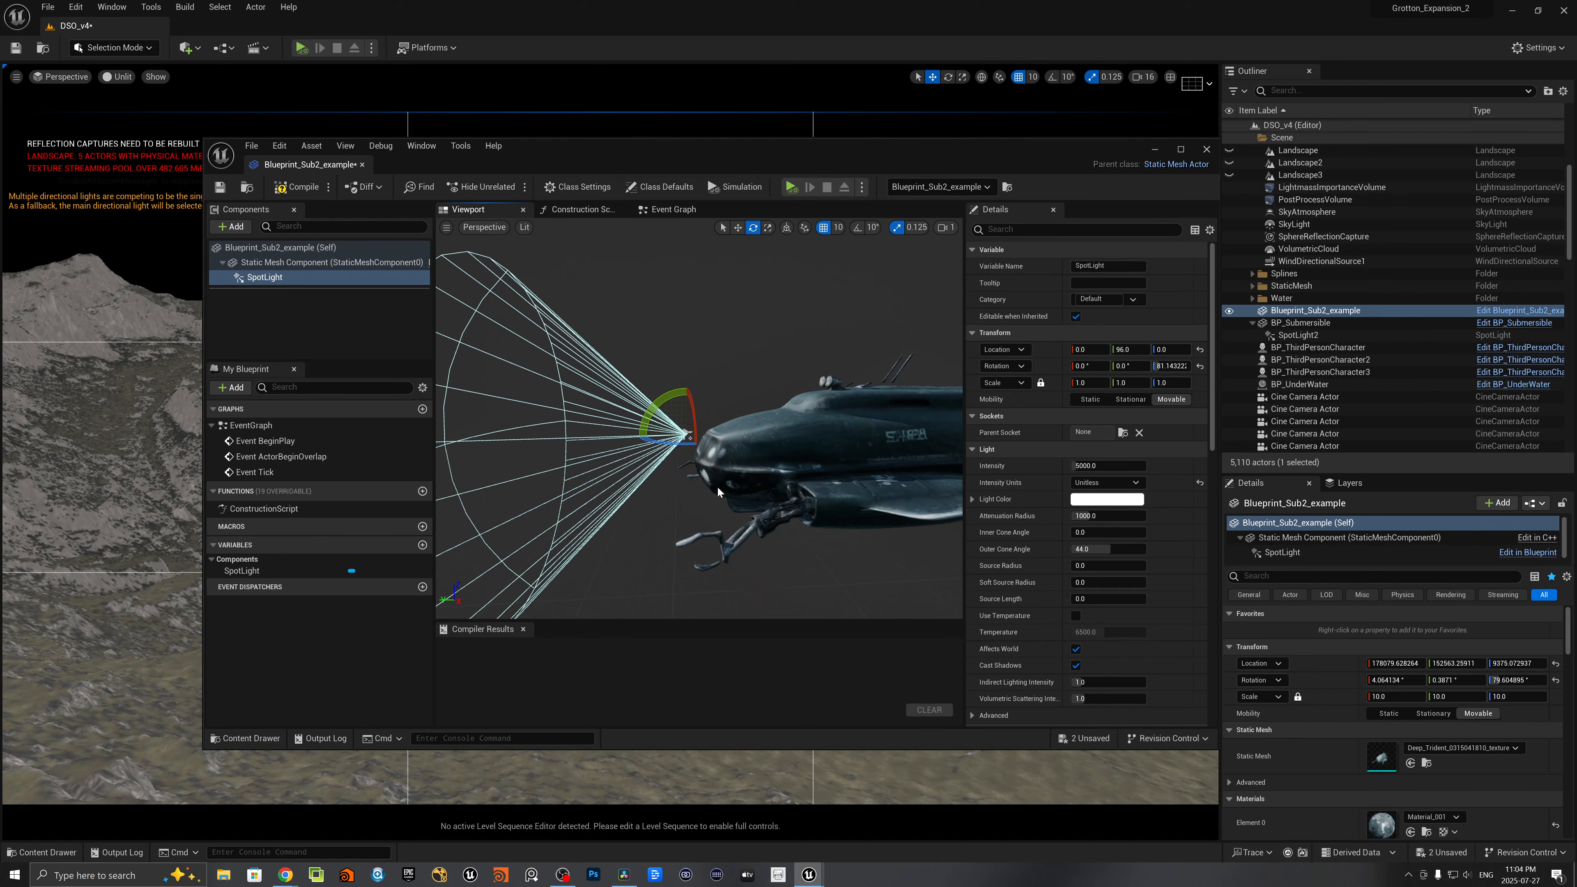
pyautogui.press('w')
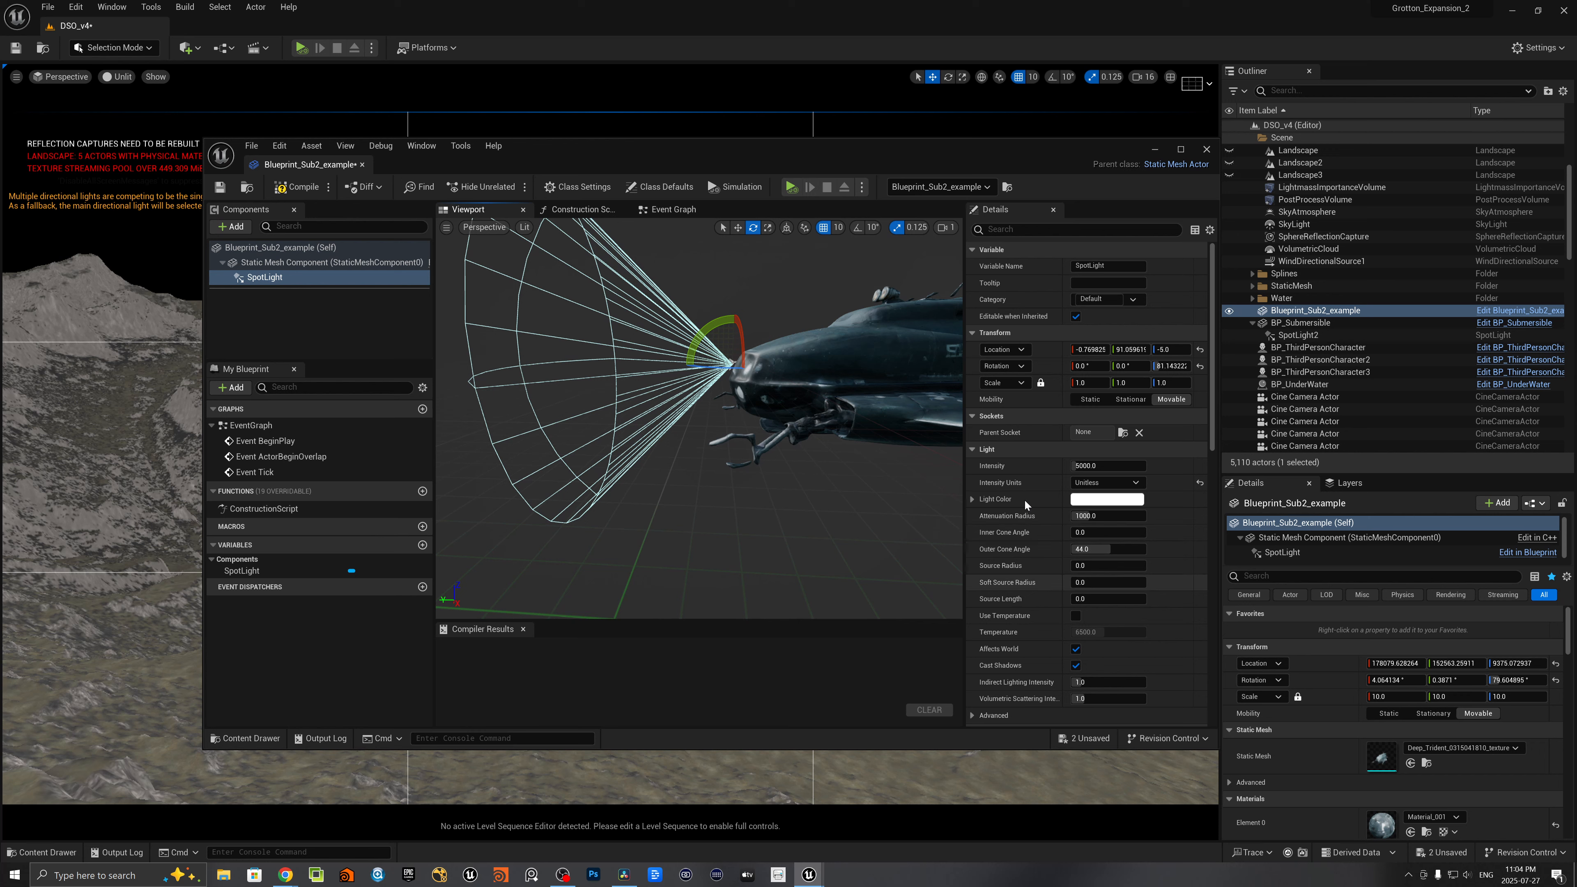
# - Using SpotLight2 in the level as reference, set the SpotLight component's outer cone angle to 13 and inner cone angle to 12
pyautogui.click(1297, 336)
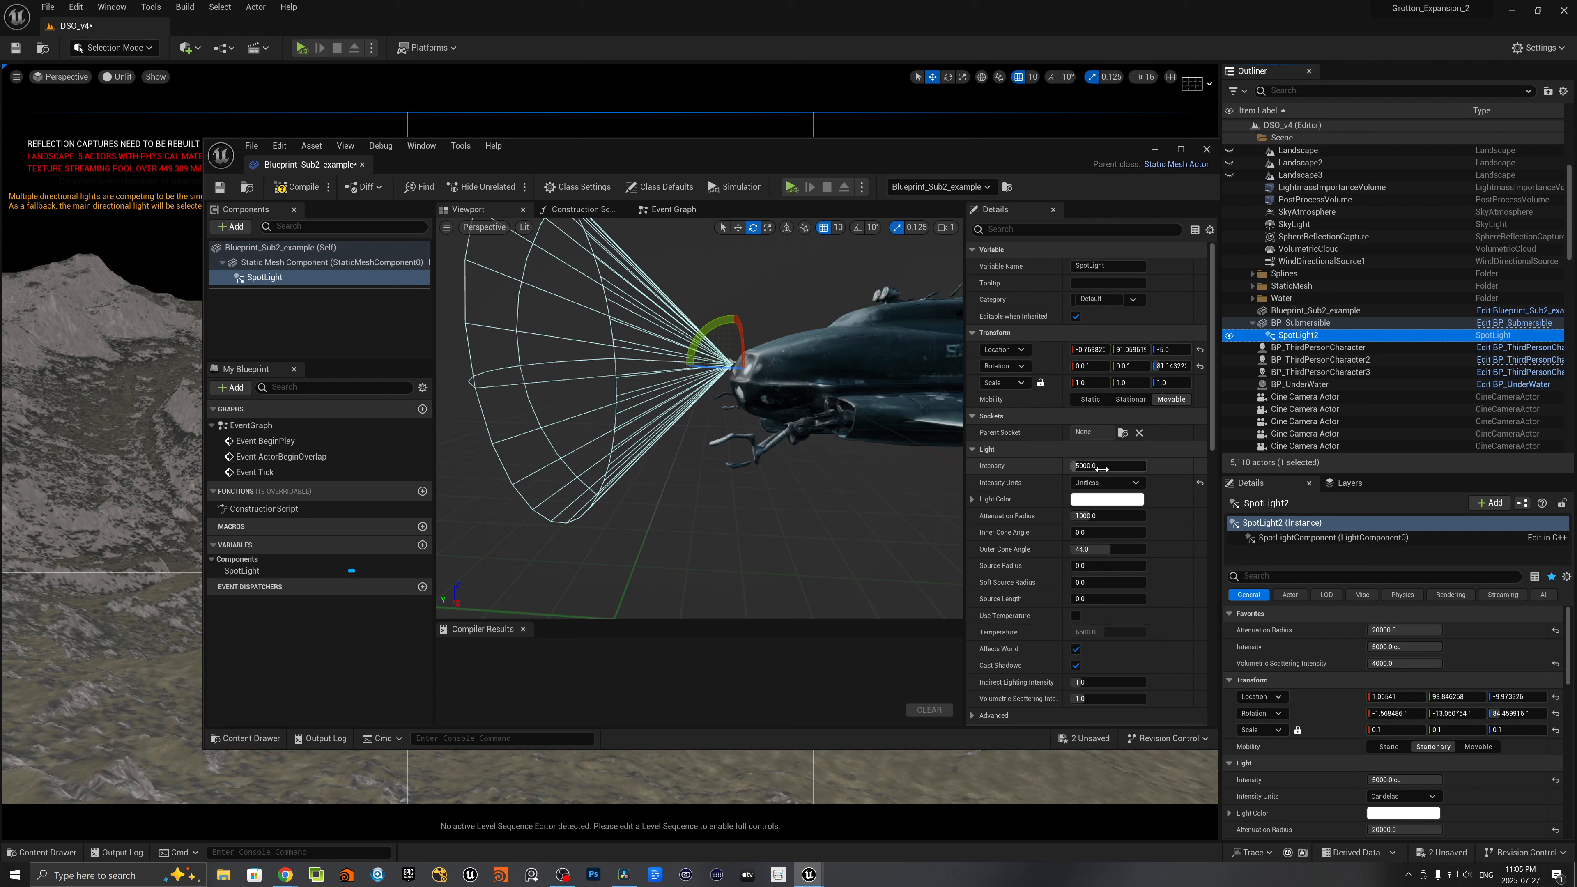
pyautogui.click(1102, 465)
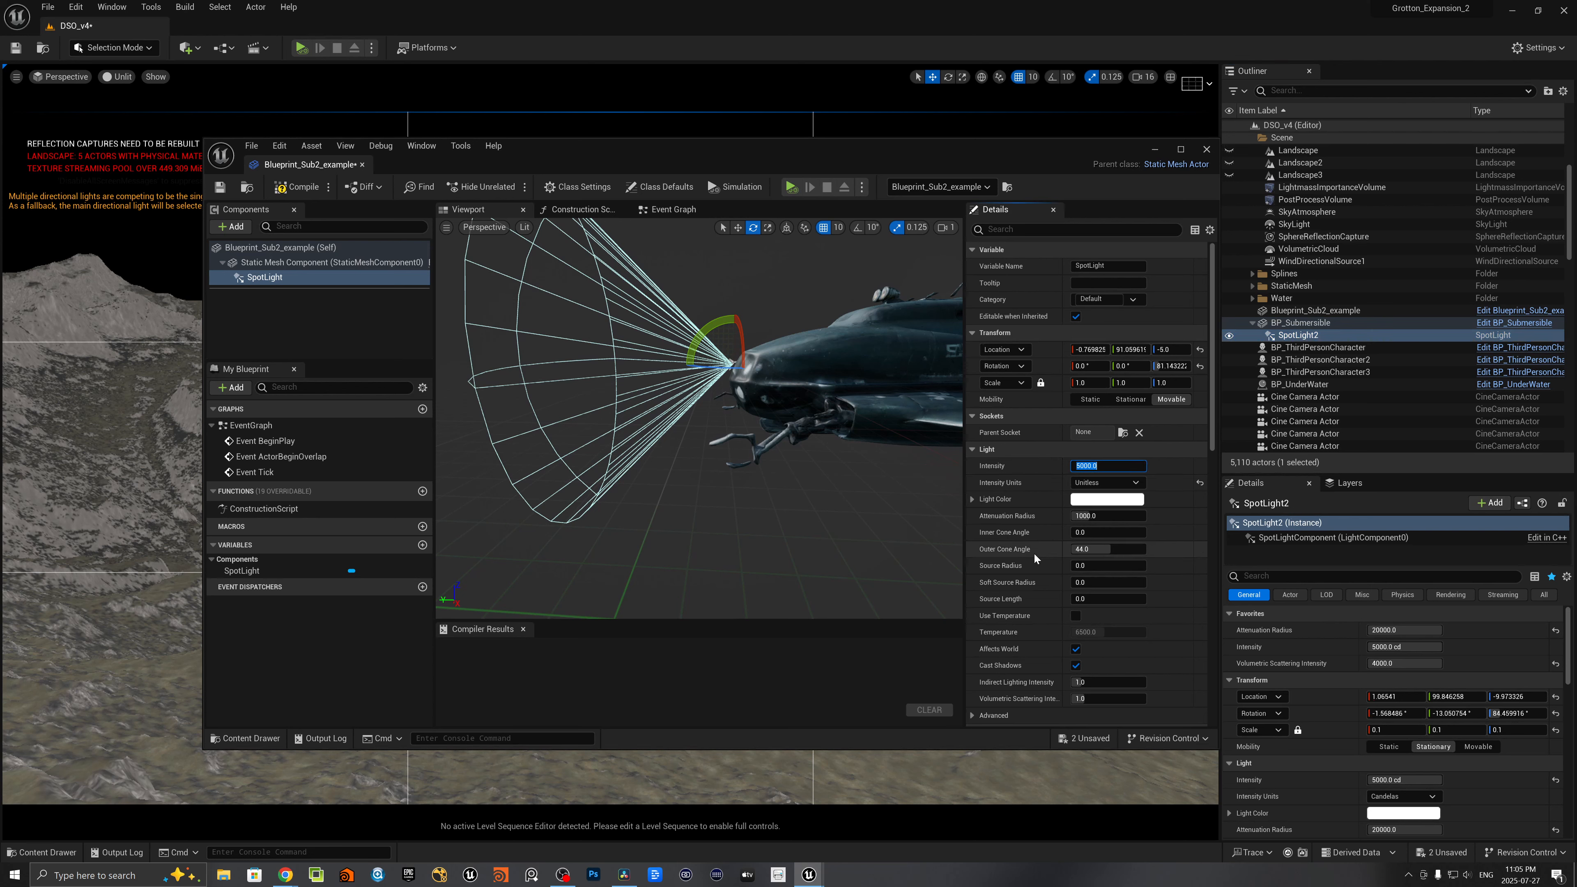
pyautogui.click(1109, 549)
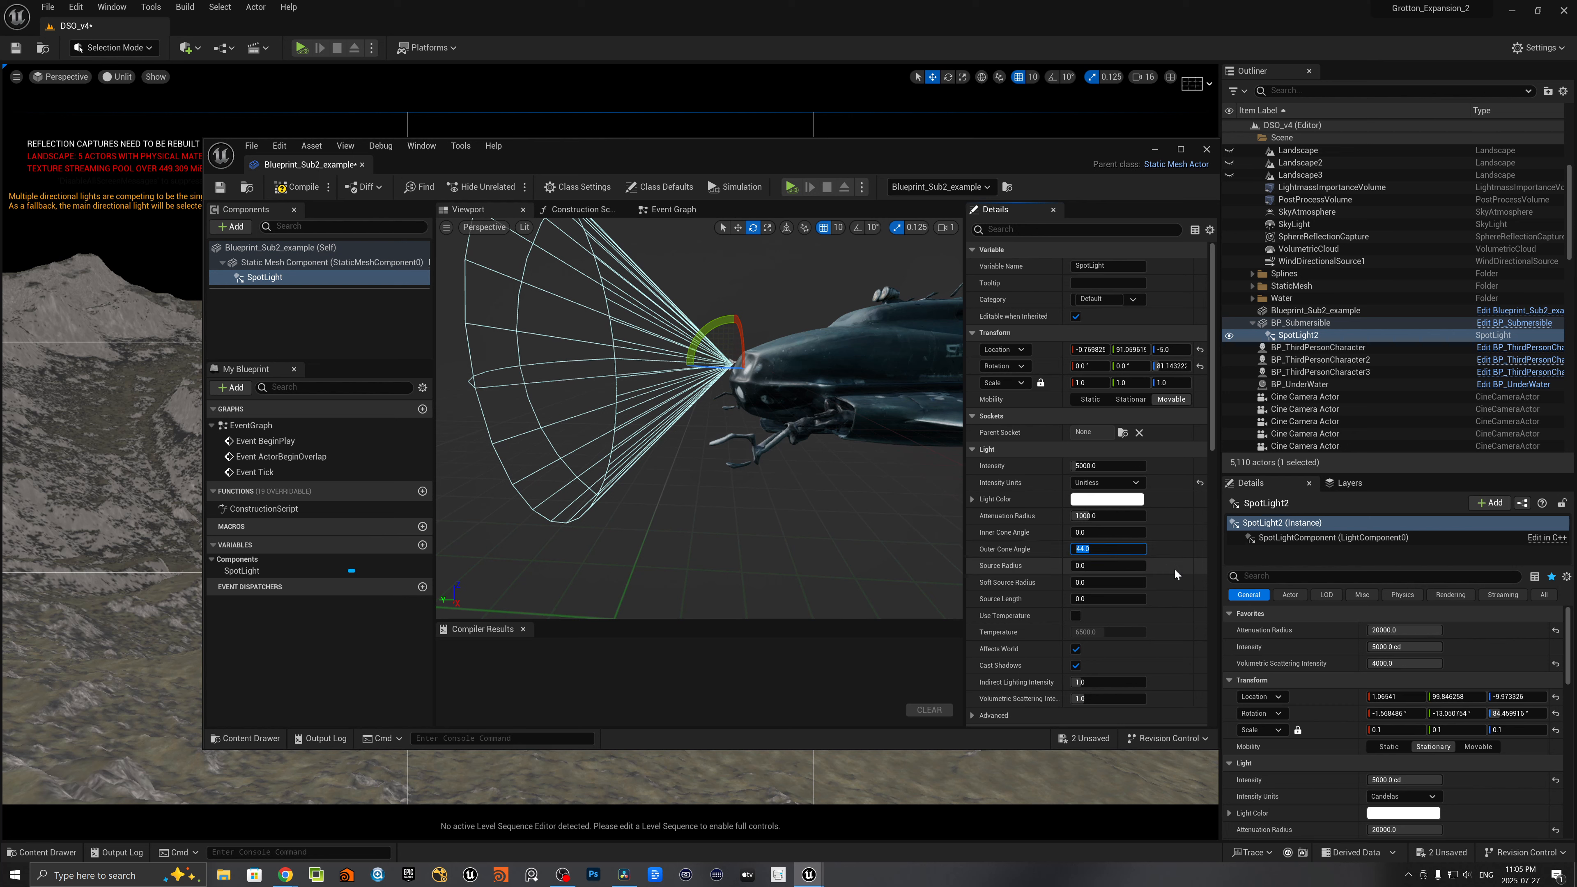
pyautogui.write('13')
pyautogui.press('Return')
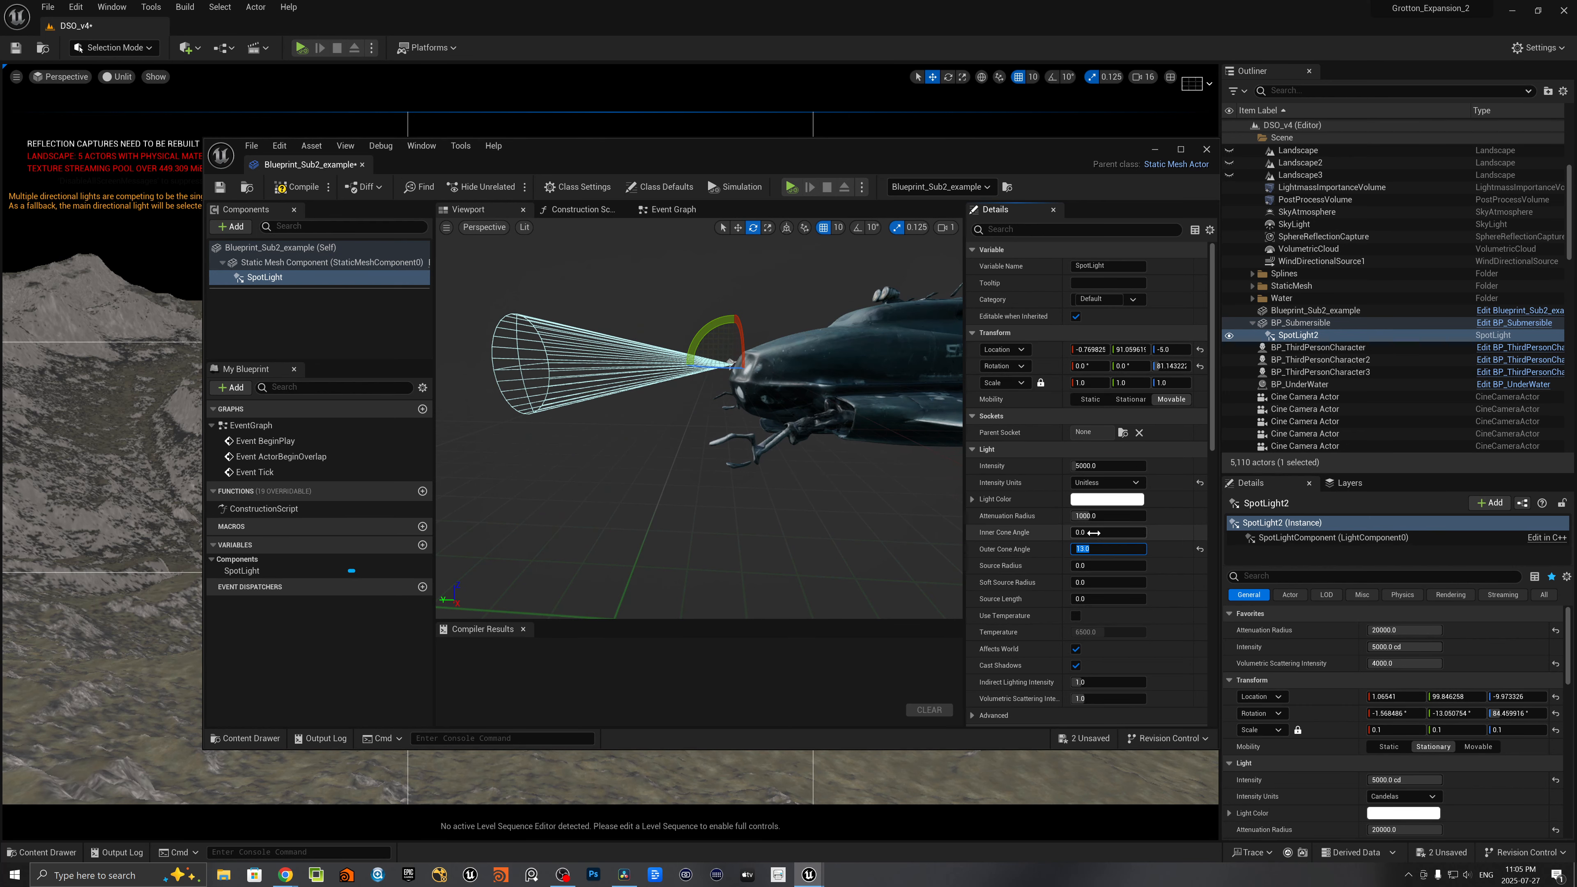
pyautogui.click(1102, 533)
pyautogui.write('12')
pyautogui.press('Return')
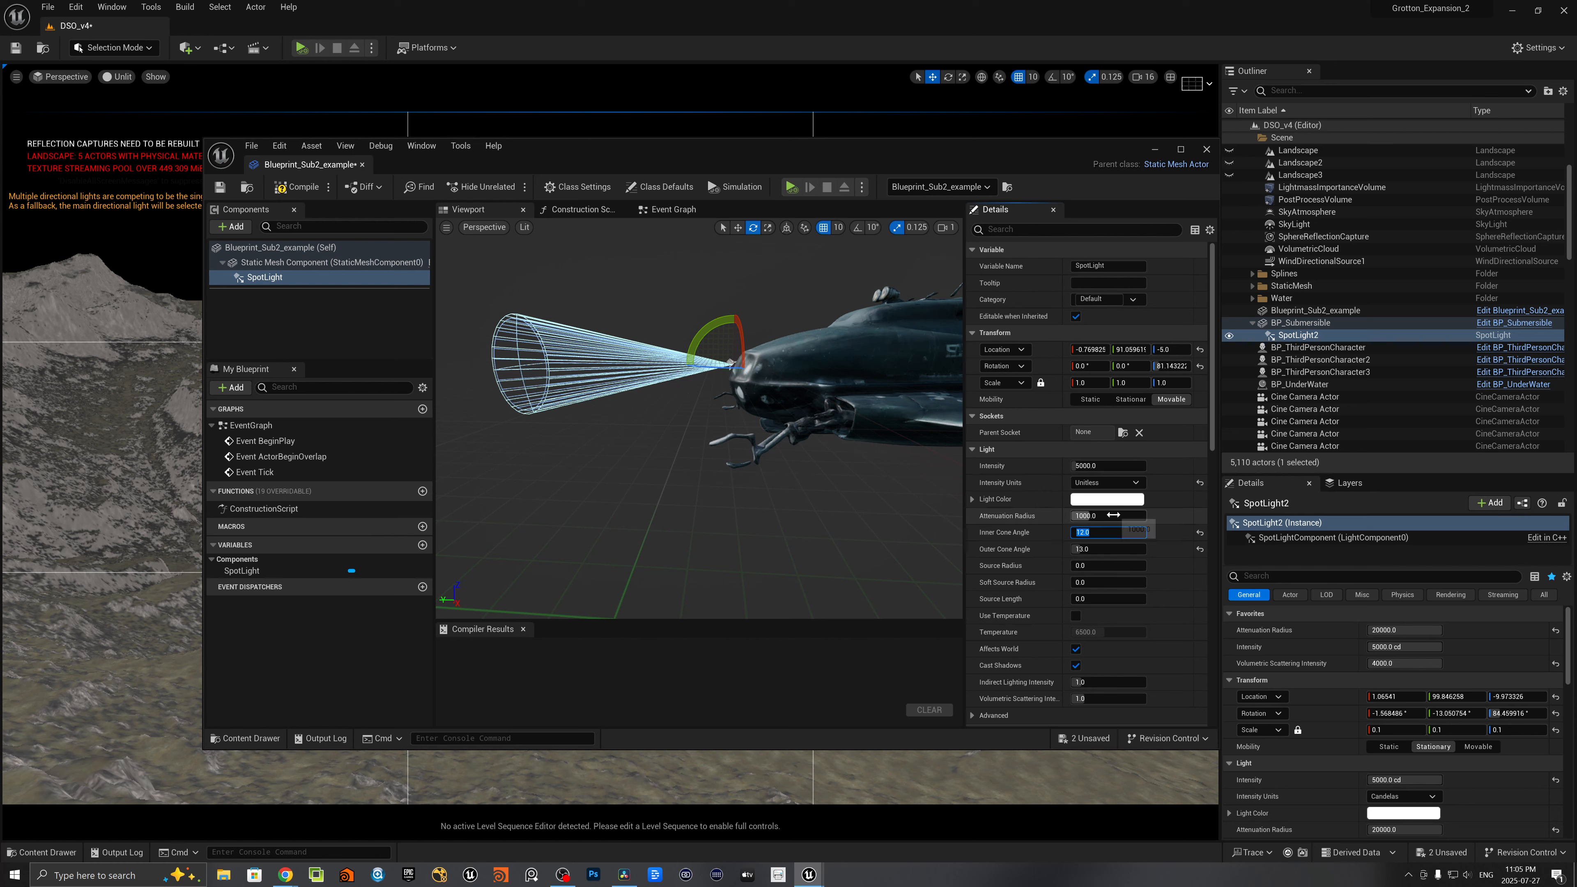
# - Set the SpotLight's attenuation radius to 20000 and raise its volumetric scattering intensity
pyautogui.click(1113, 515)
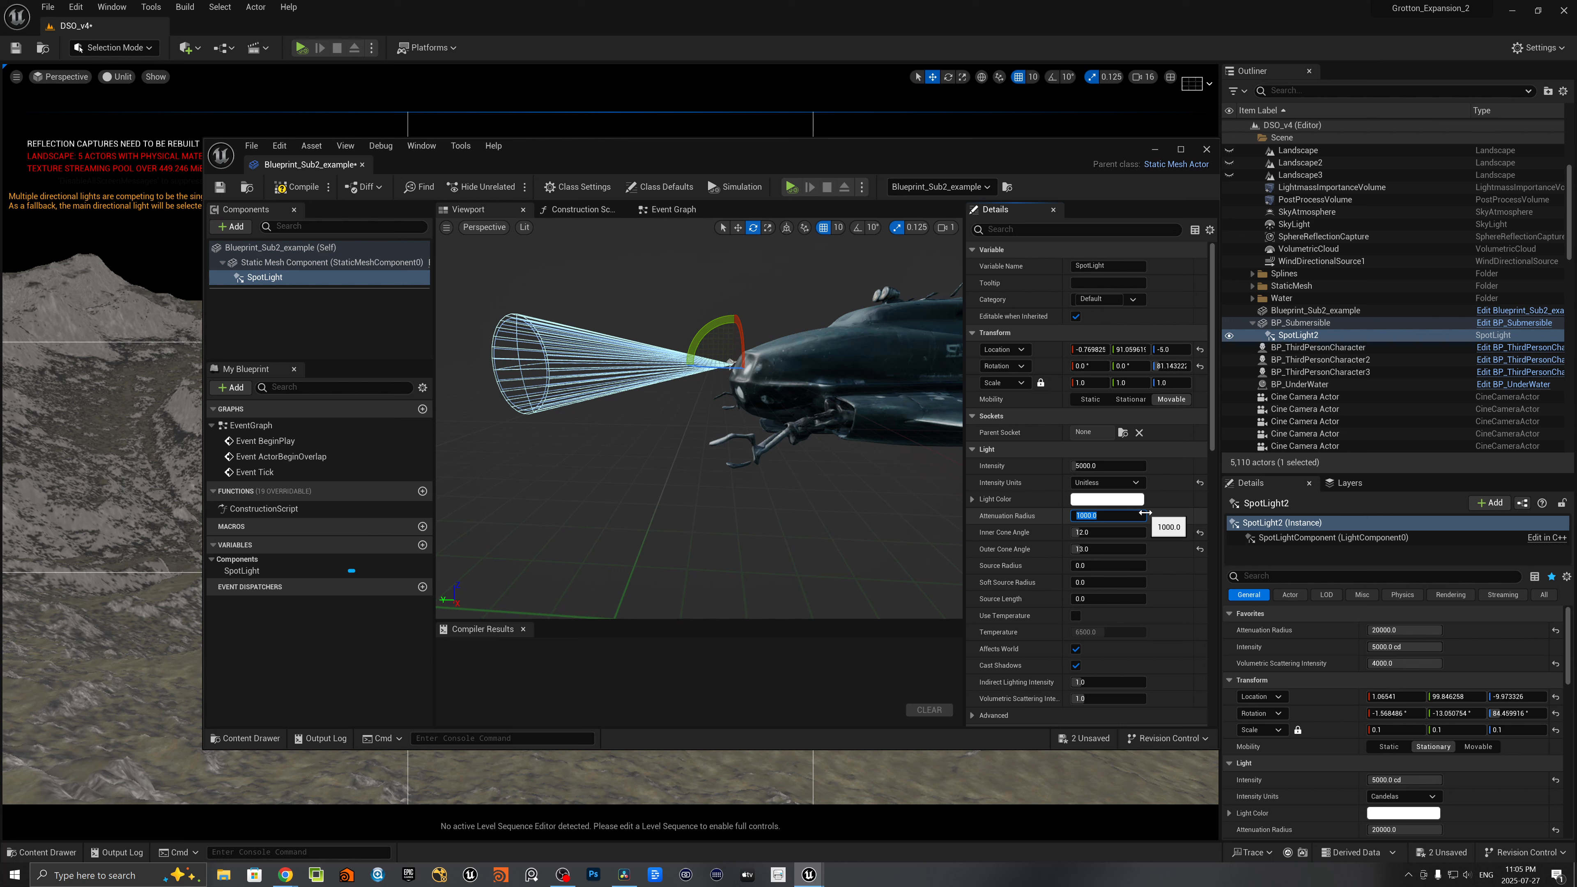
pyautogui.write('20')
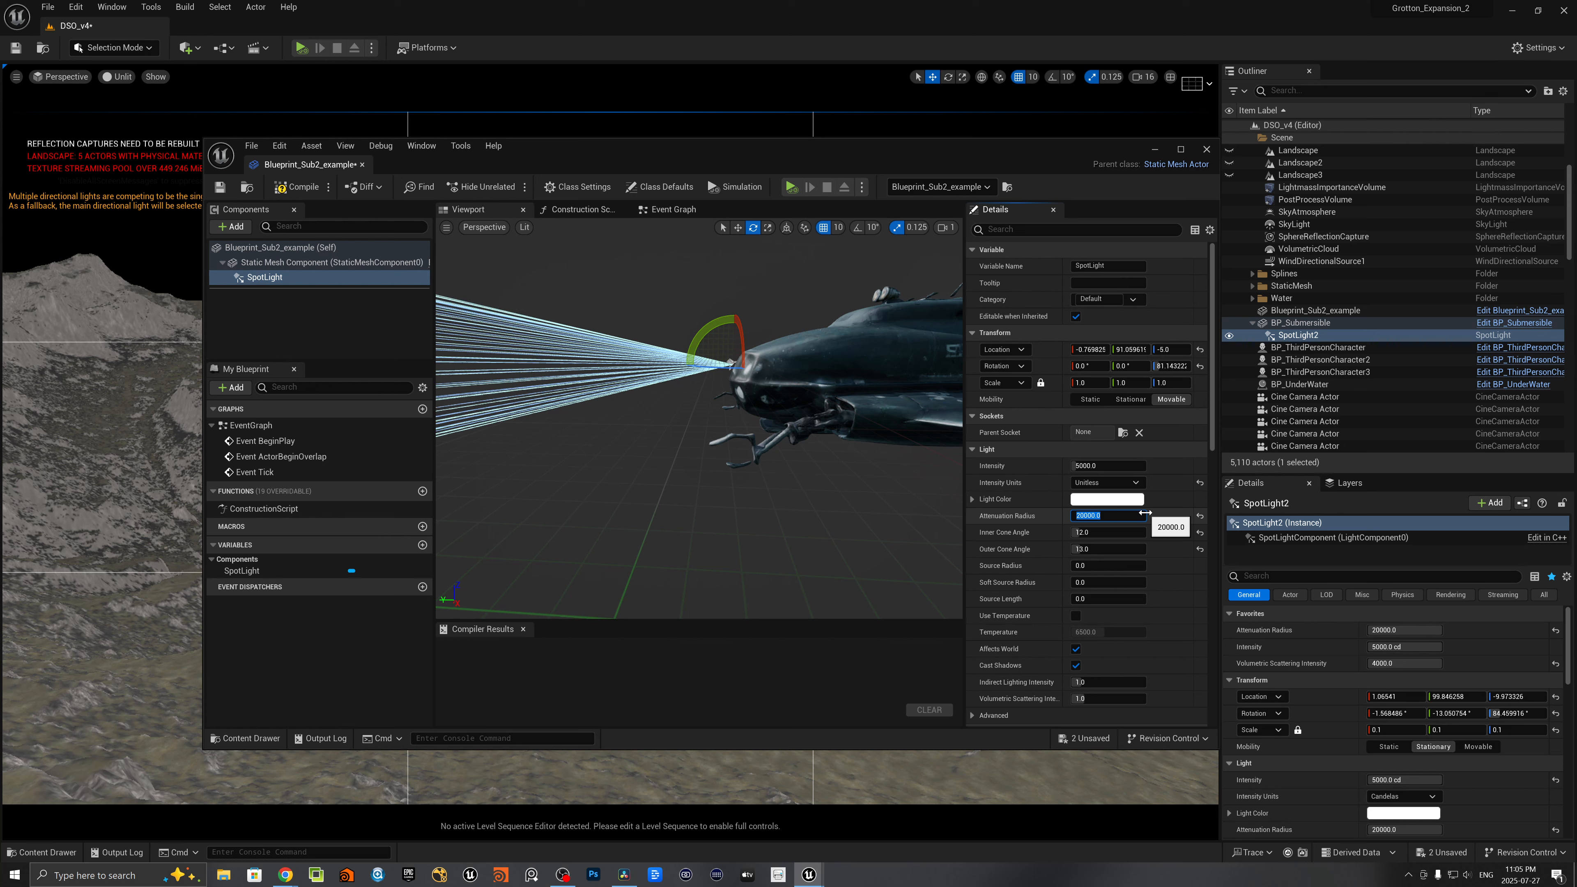
pyautogui.press('Return')
pyautogui.scroll(-2, 1118, 598)
pyautogui.scroll(-1, 1118, 594)
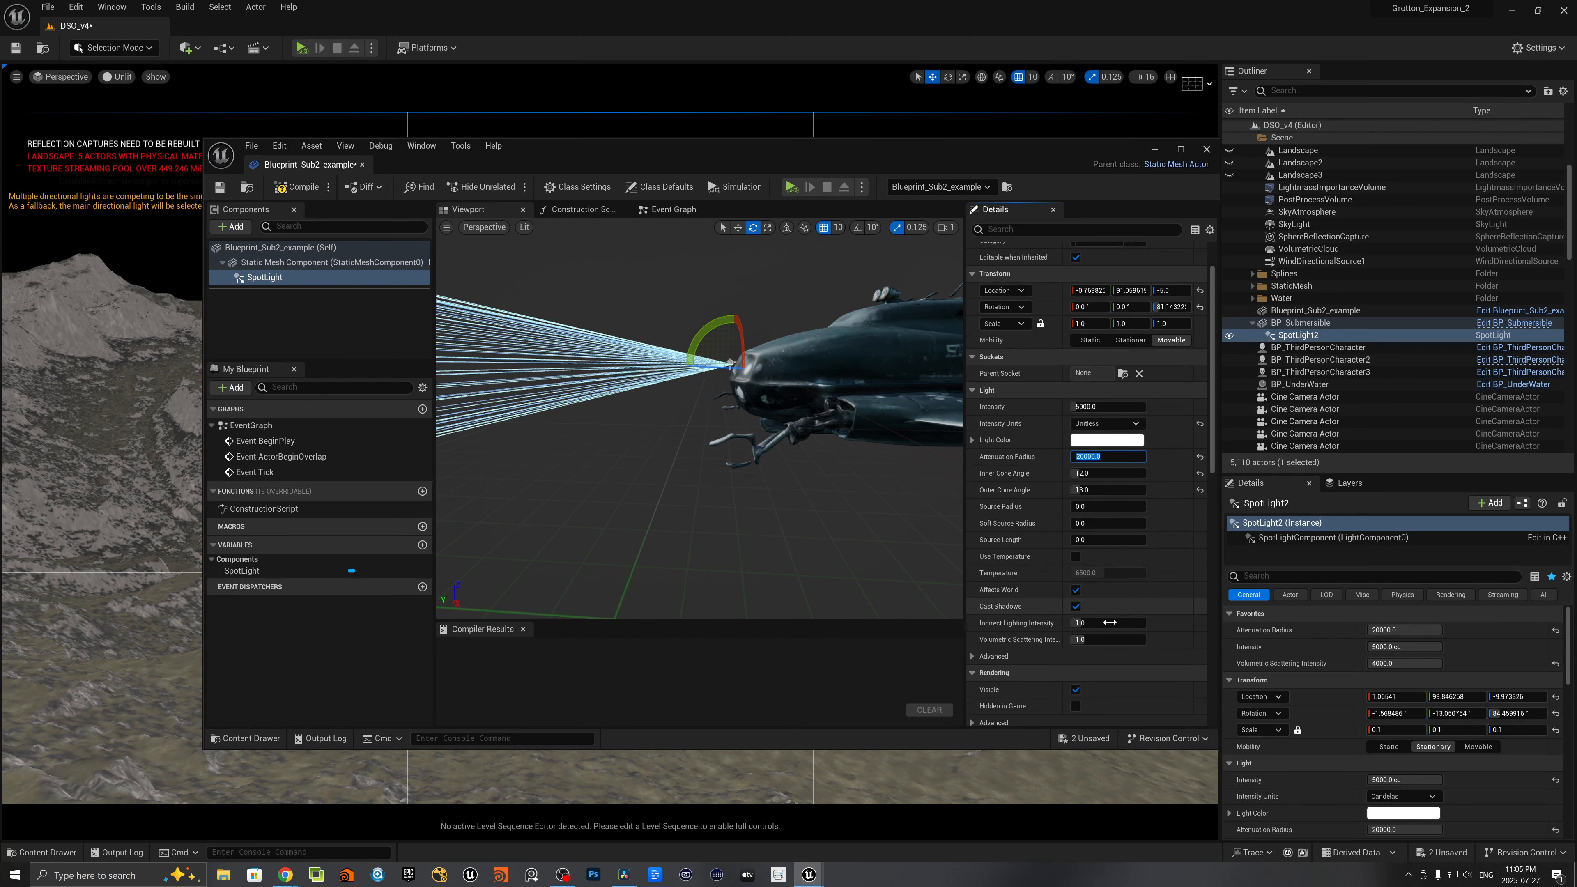
pyautogui.click(1107, 639)
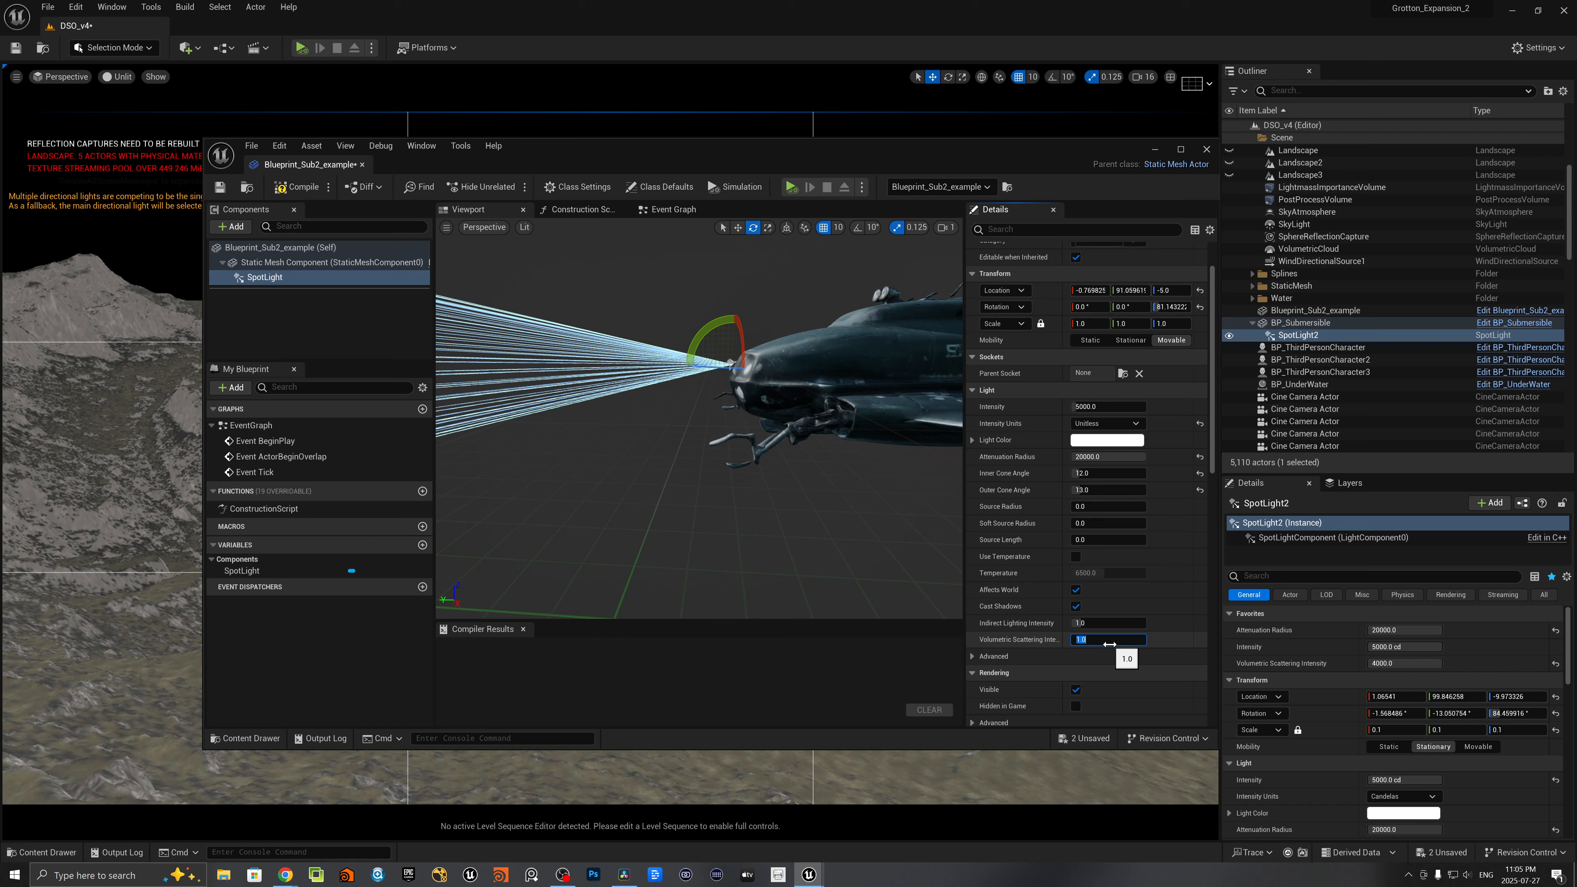
pyautogui.press('Return')
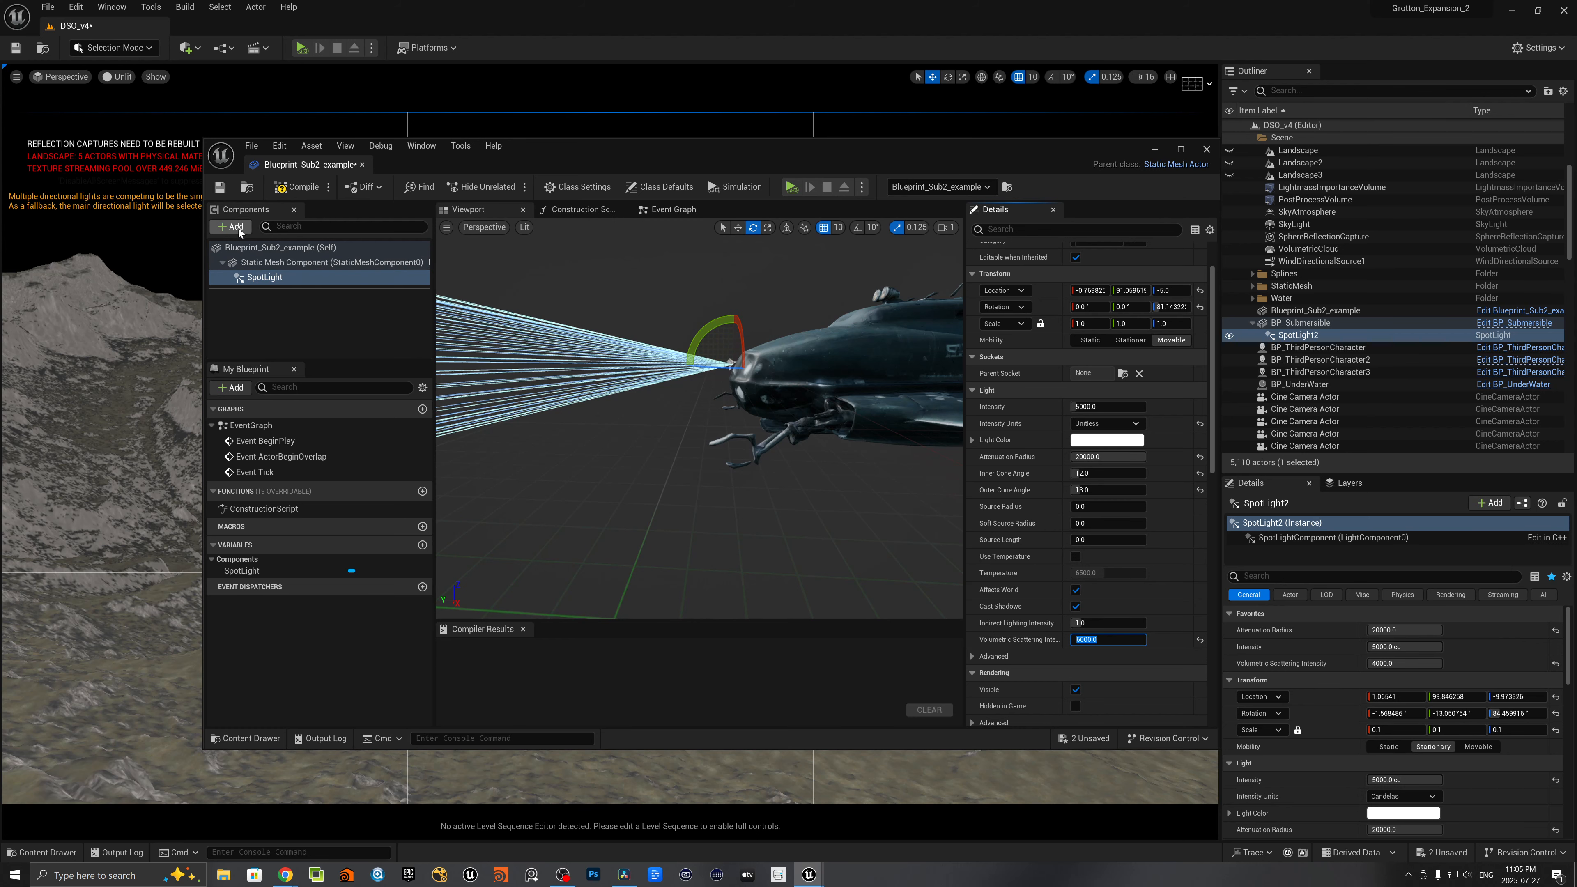
# - Compile and save Blueprint_Sub2_example, and close its editor
pyautogui.click(293, 192)
pyautogui.click(220, 188)
pyautogui.click(1206, 150)
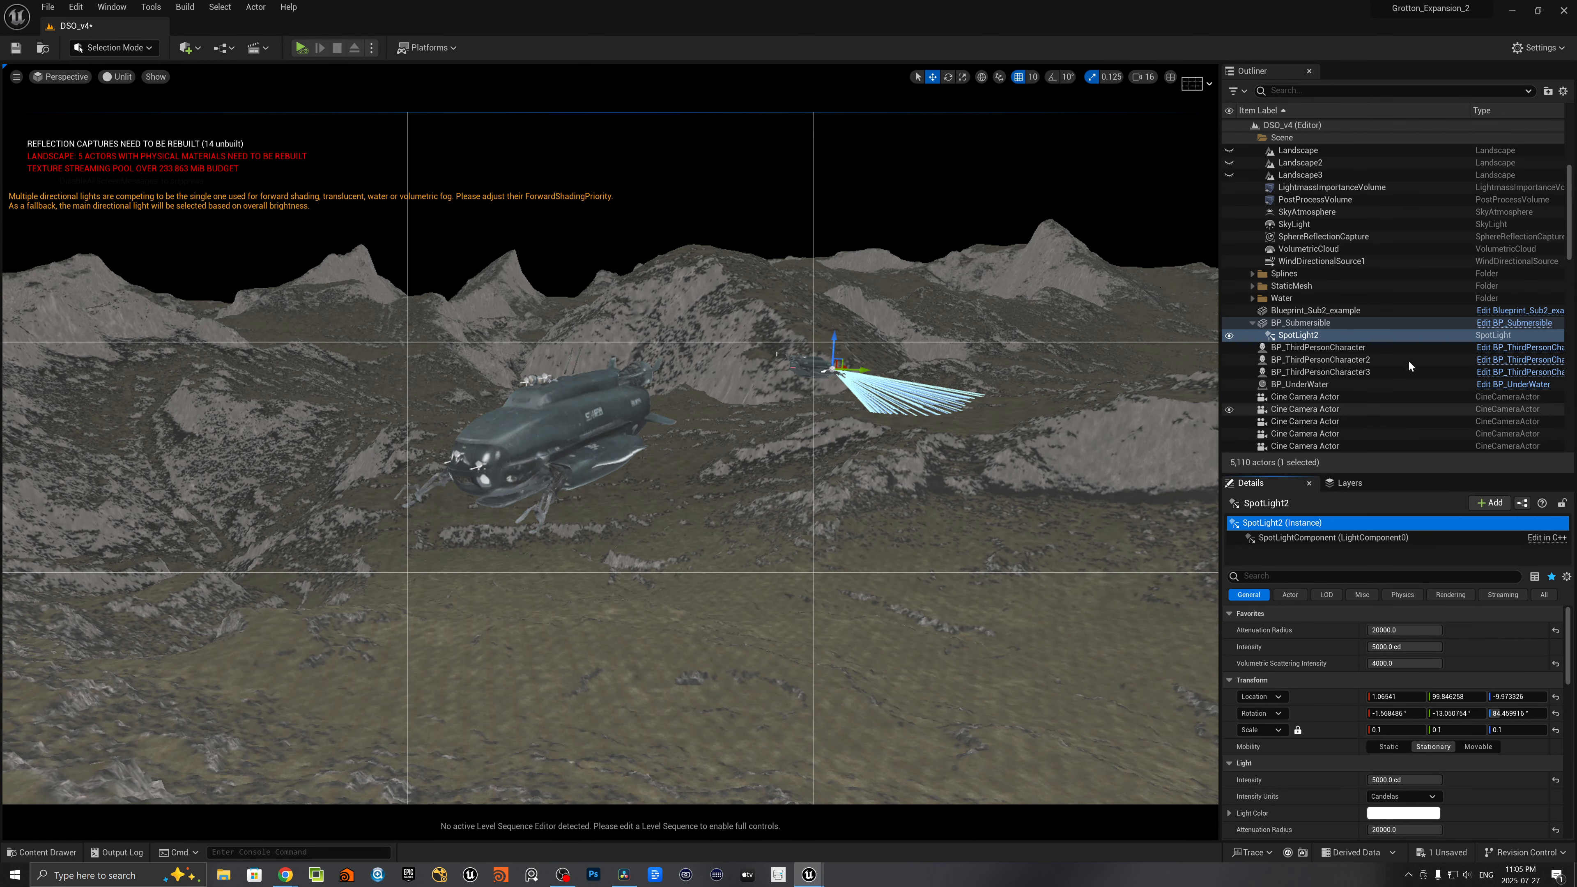
# - Select Blueprint_Sub2_example in the level and render the viewport in Lit mode, leaving nothing selected
pyautogui.click(1319, 308)
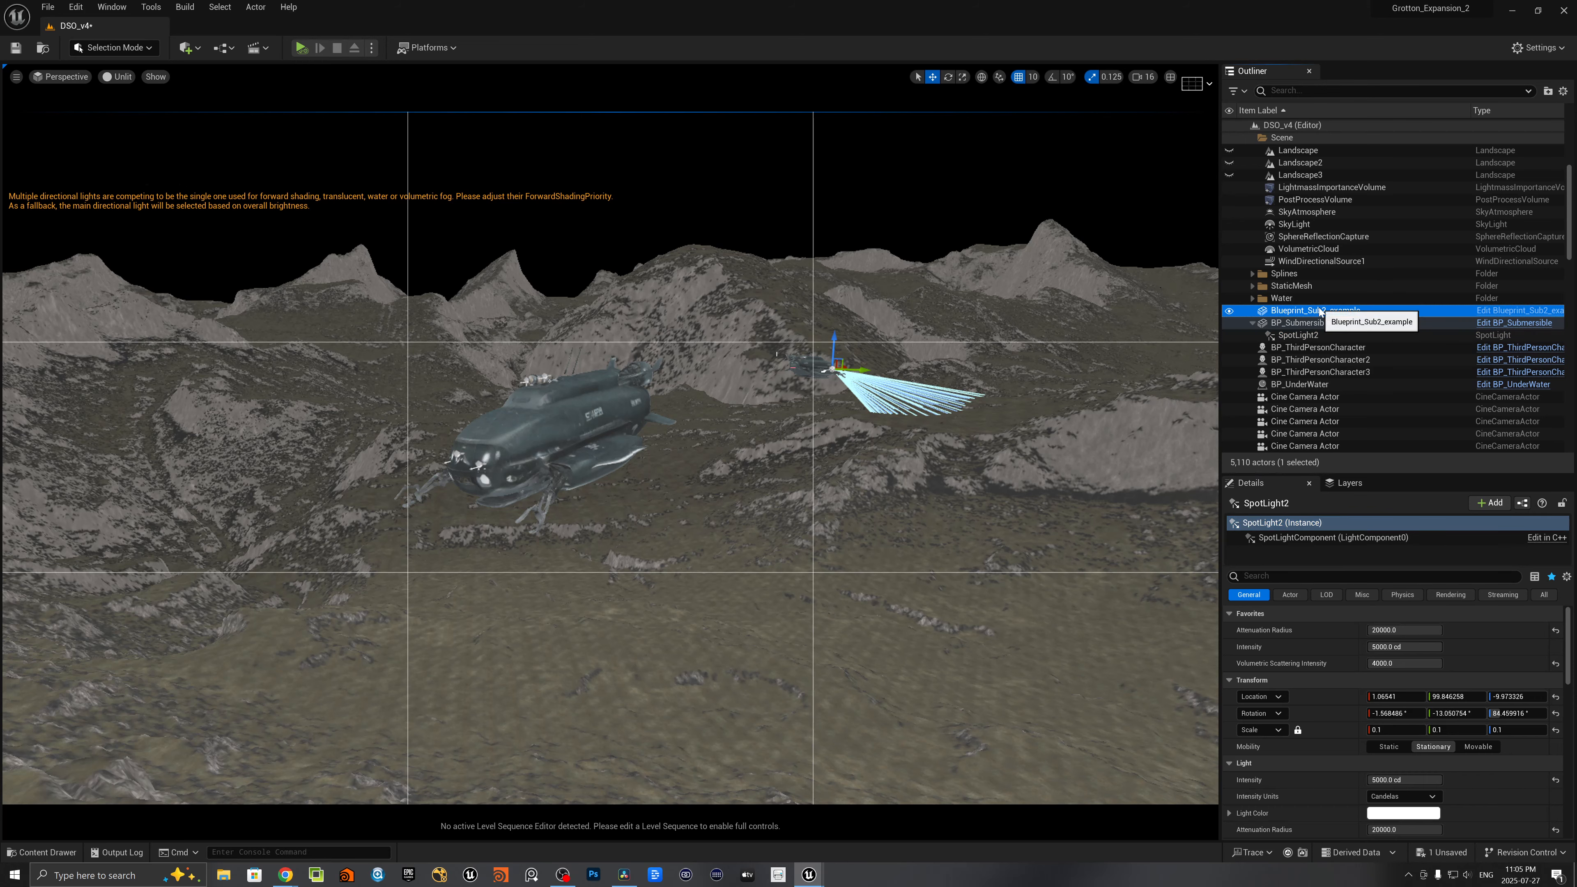
pyautogui.moveTo(532, 454); pyautogui.dragTo(505, 457, button='right')
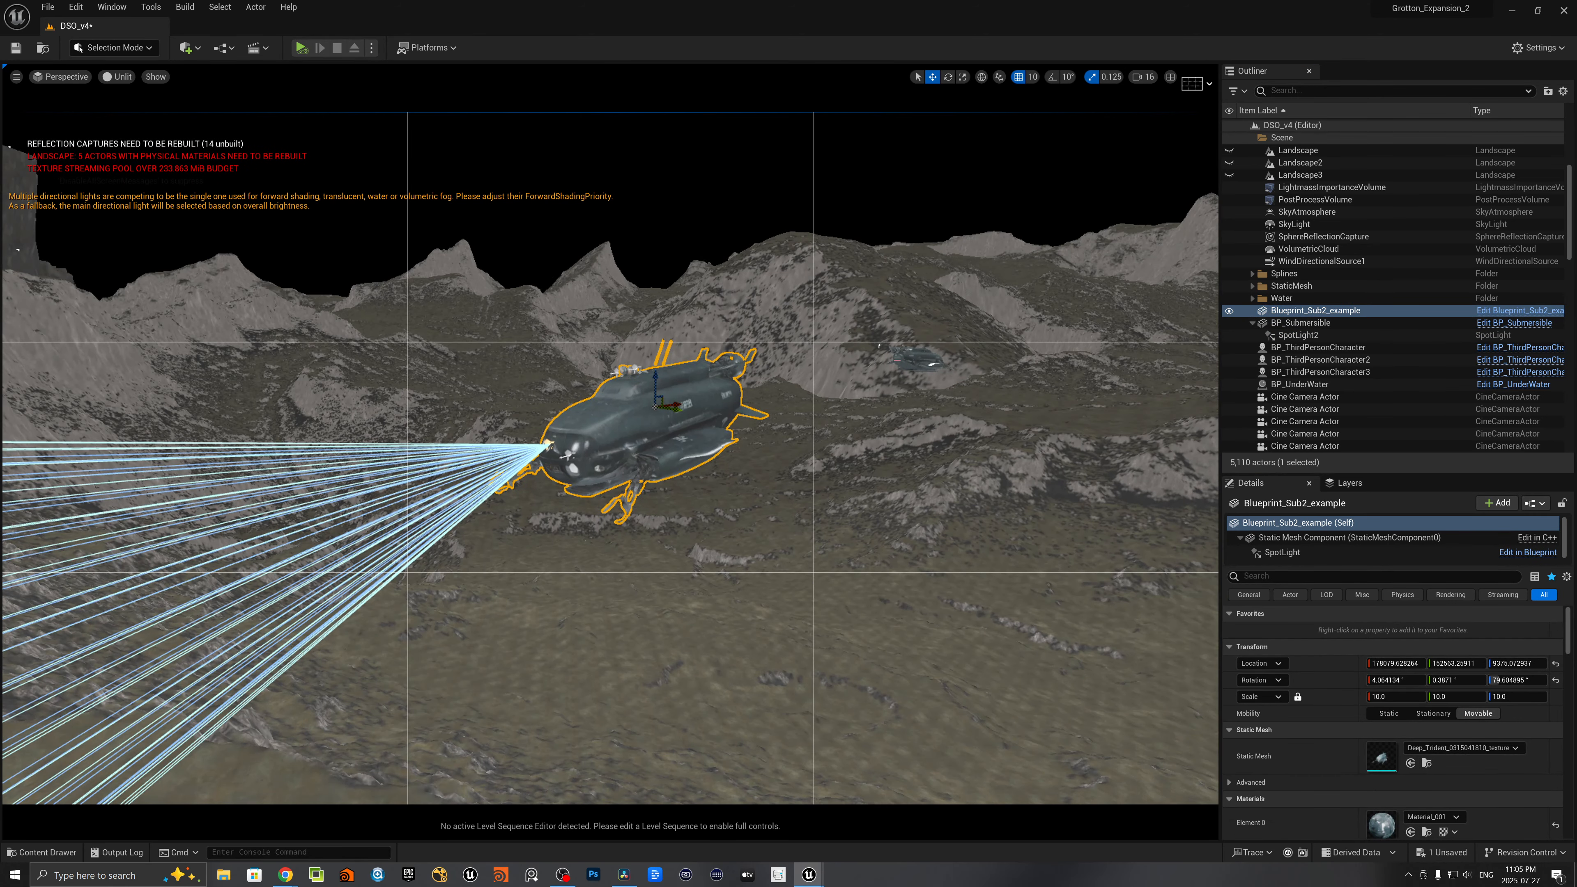
pyautogui.click(118, 76)
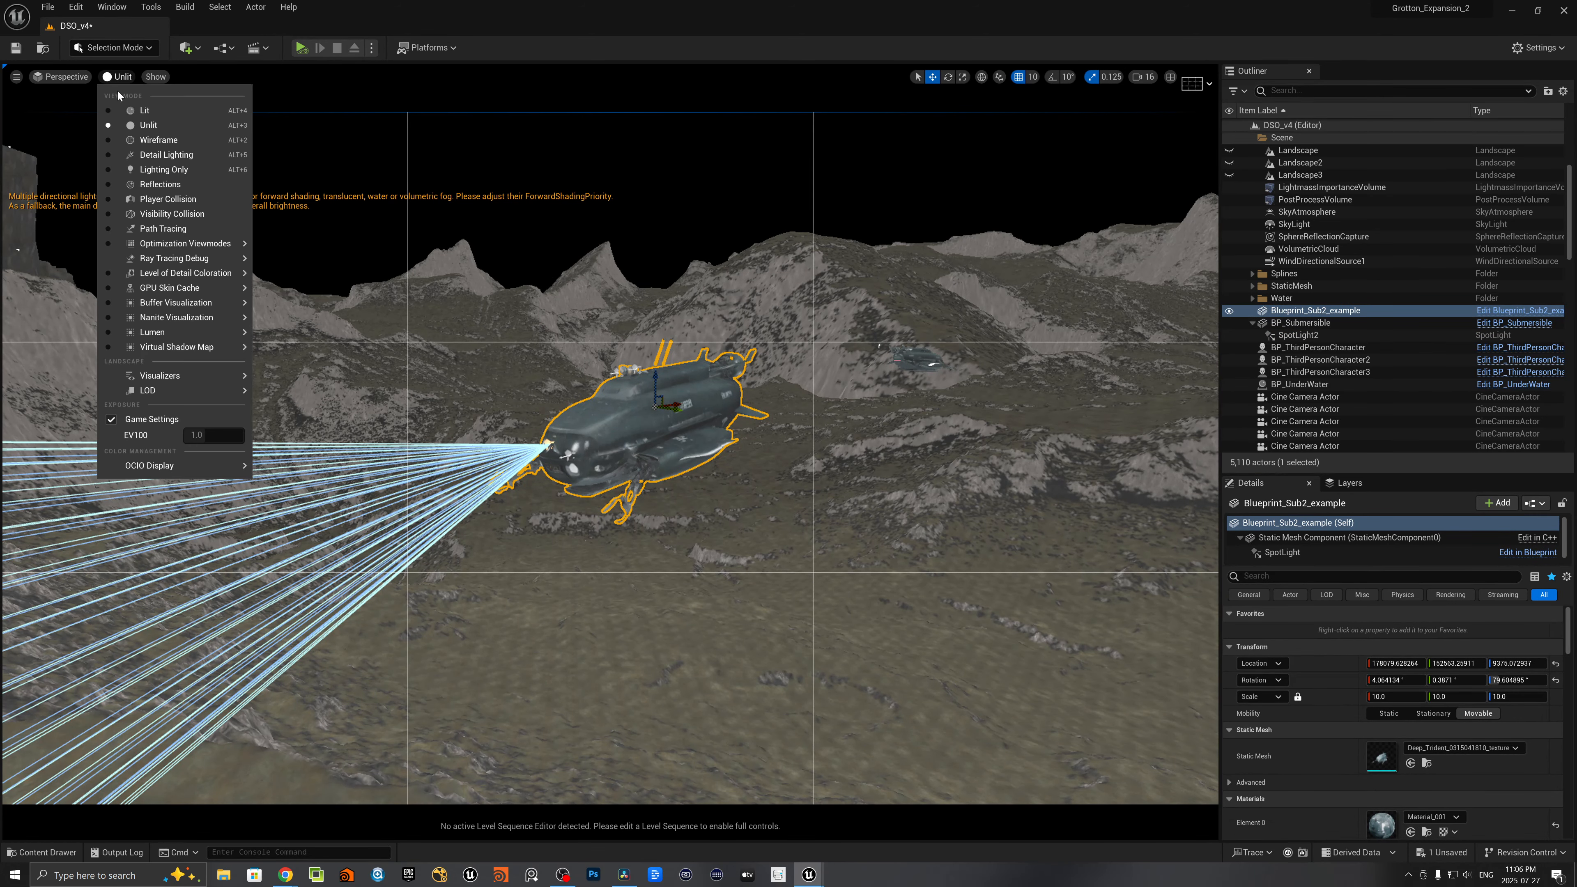
pyautogui.click(130, 110)
pyautogui.press('Escape')
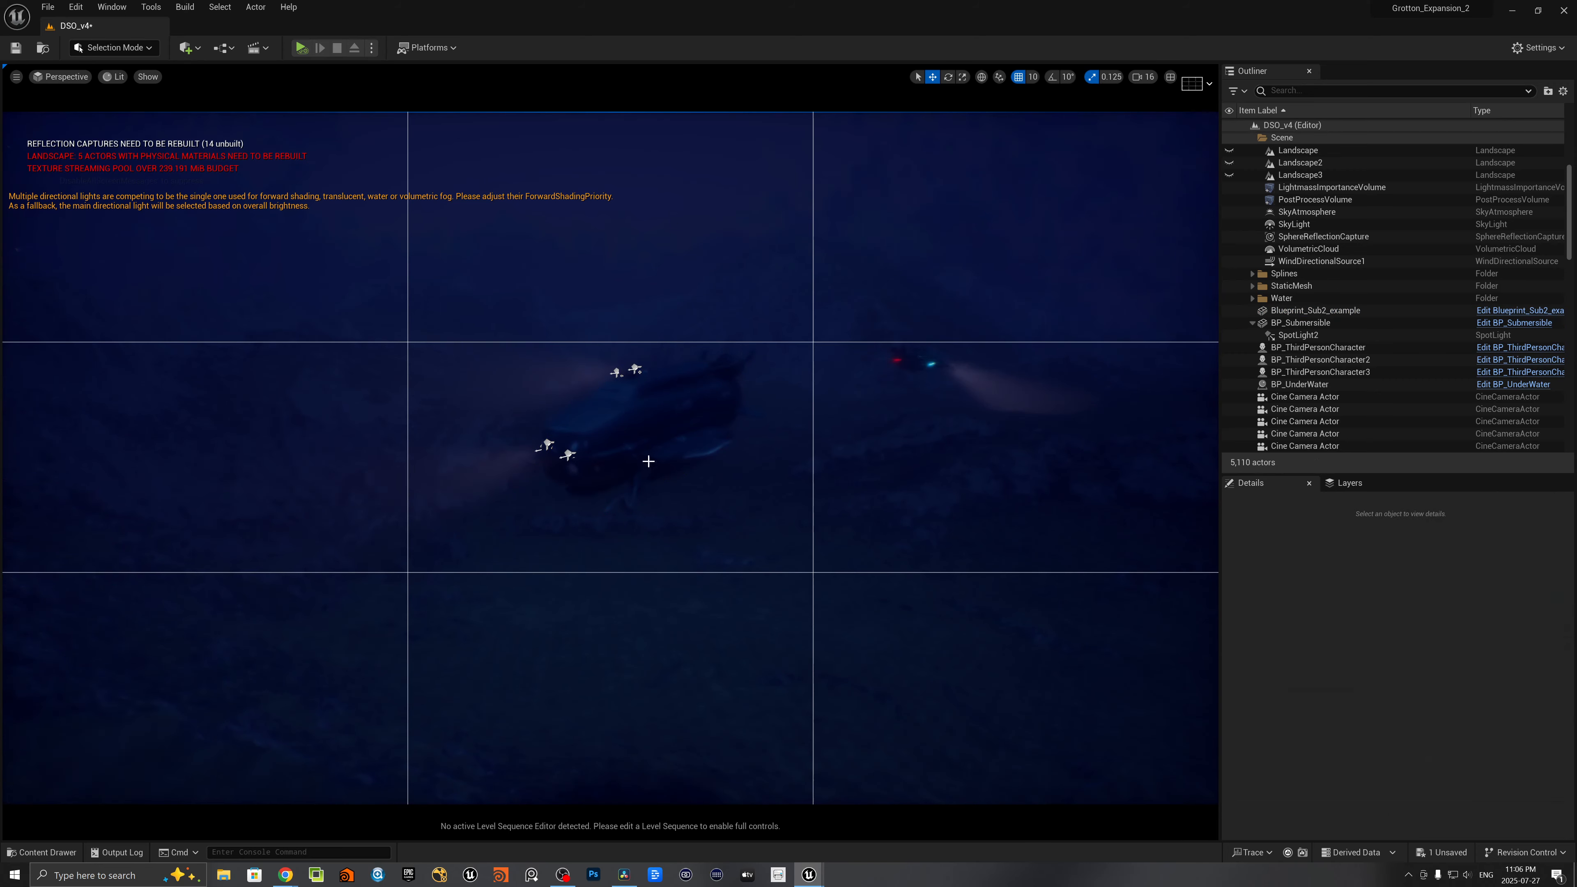
# - Examine the new spotlight's beam at the submarine's nose from the side, with Blueprint_Sub2_example selected and deselected
pyautogui.click(1316, 310)
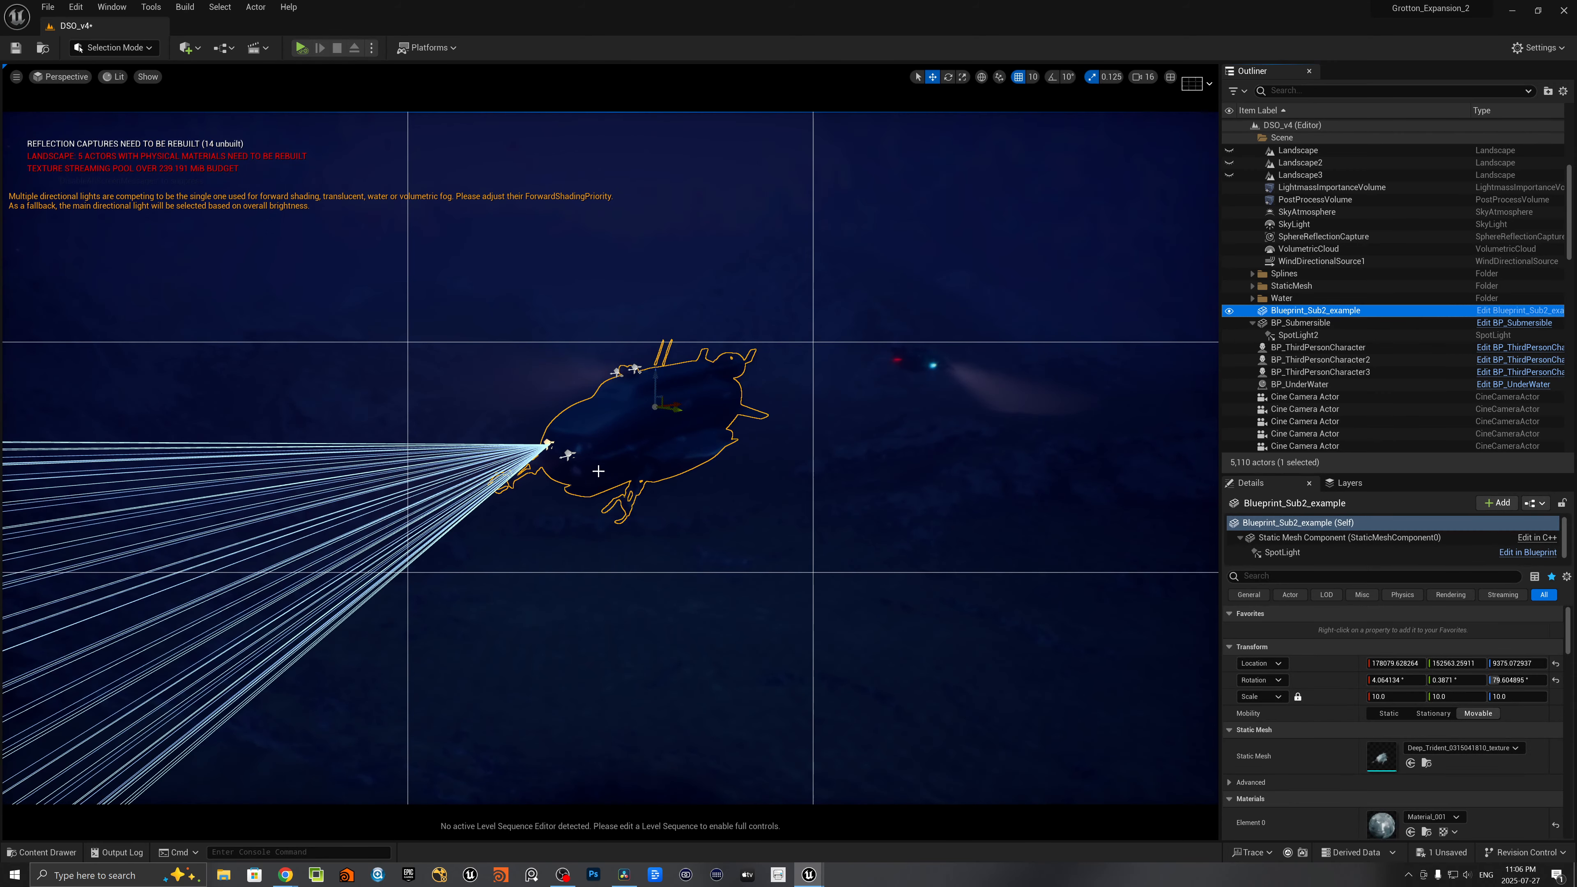
pyautogui.press('d')
pyautogui.moveTo(610, 458)
pyautogui.mouseDown(button='right')
pyautogui.moveTo(627, 475)
pyautogui.moveTo(460, 444)
pyautogui.moveTo(595, 441)
pyautogui.mouseUp(button='right')
pyautogui.press('w')
pyautogui.press('a')
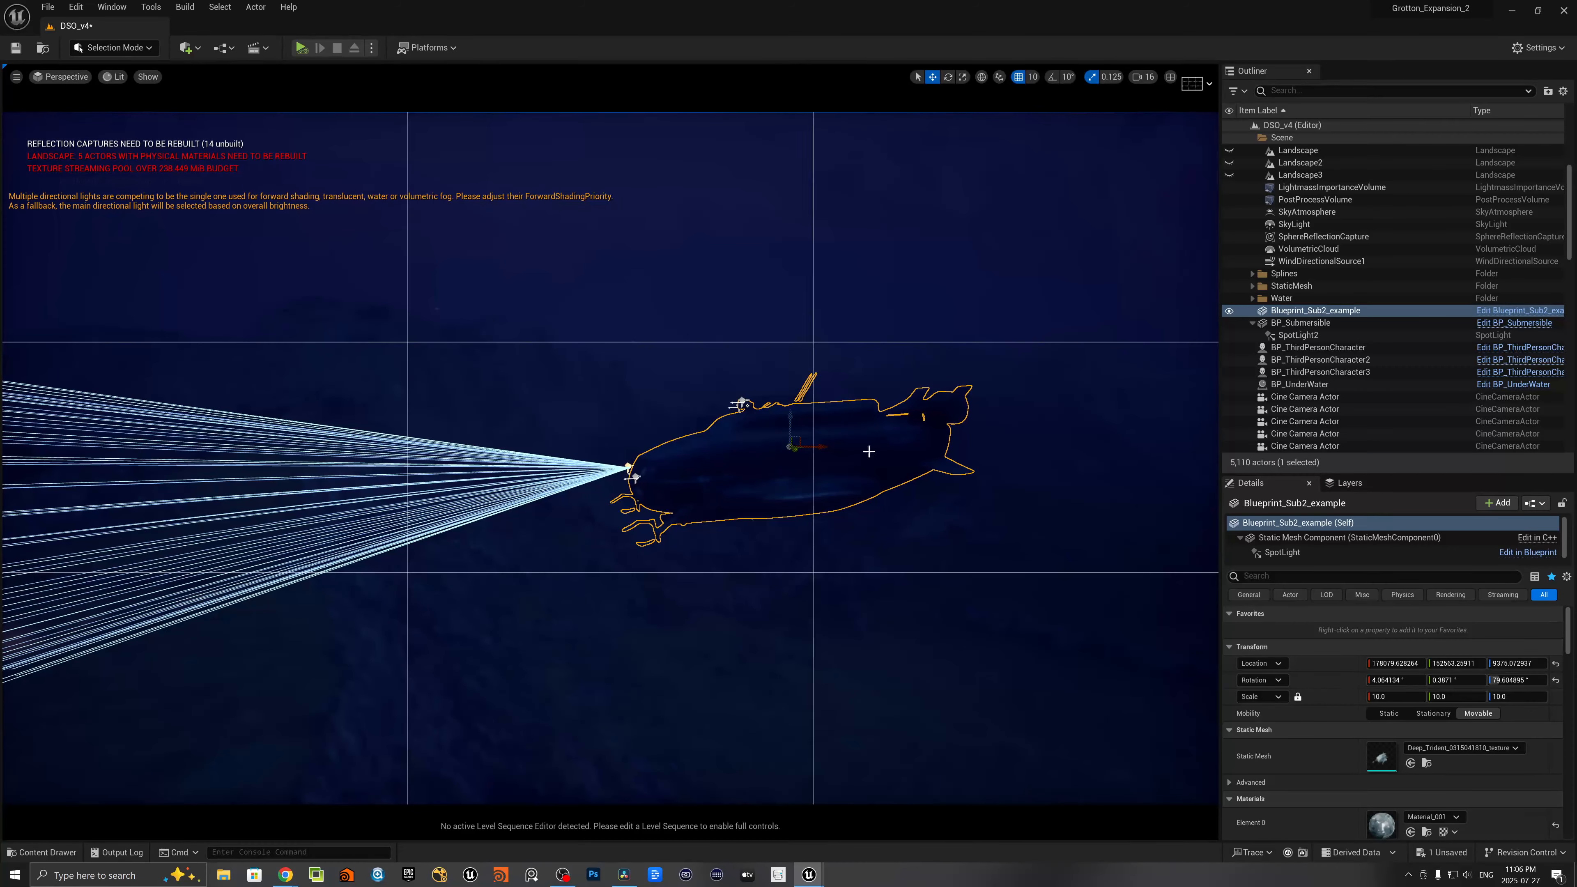
pyautogui.press('Escape')
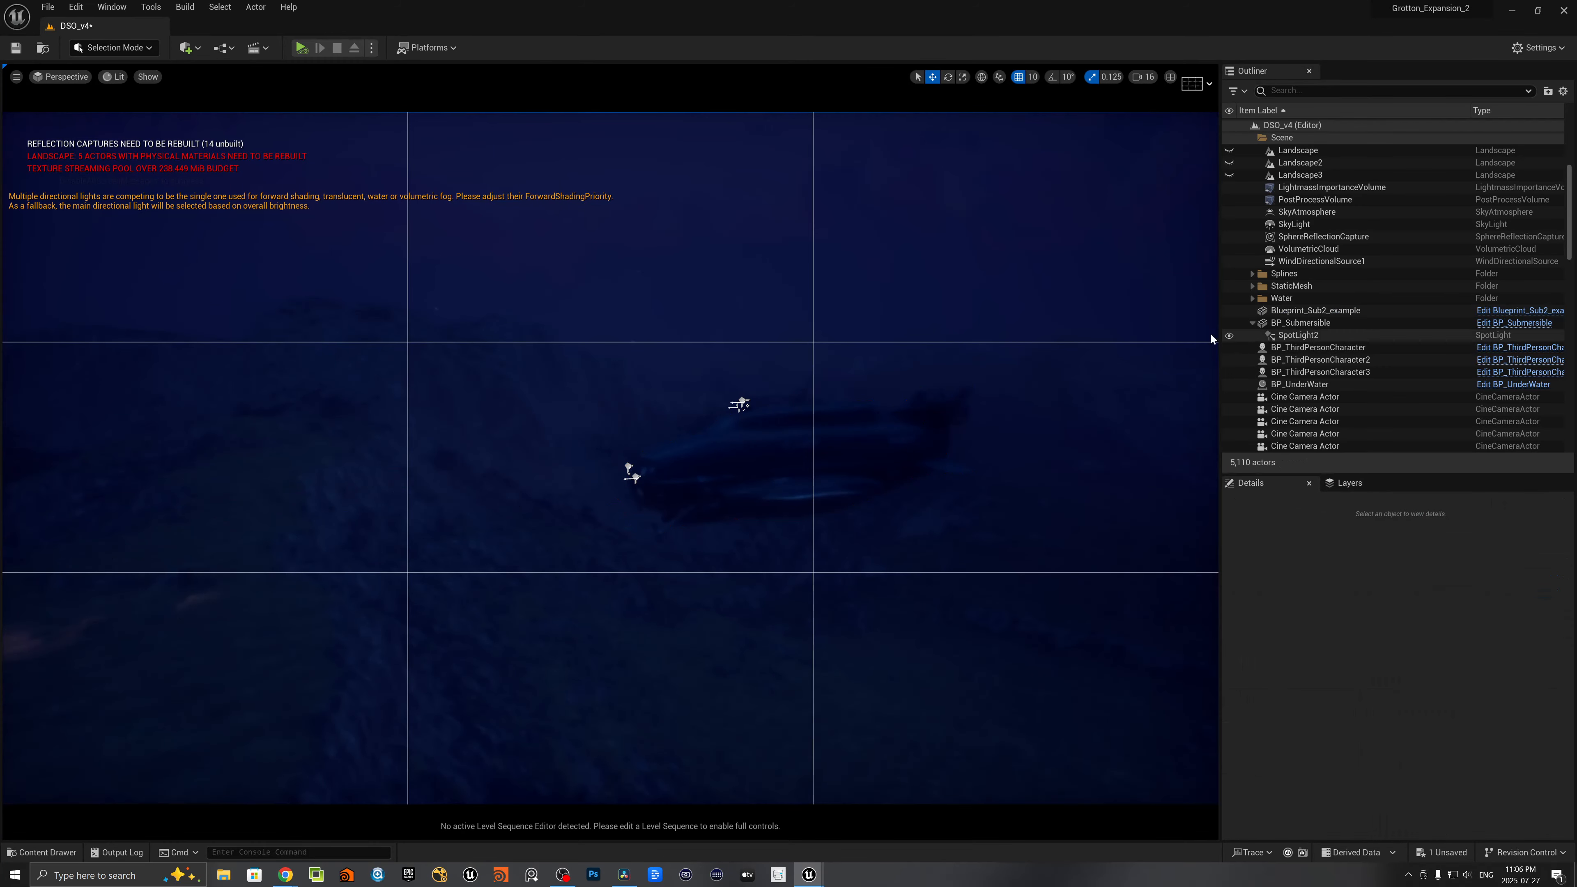
pyautogui.click(1294, 312)
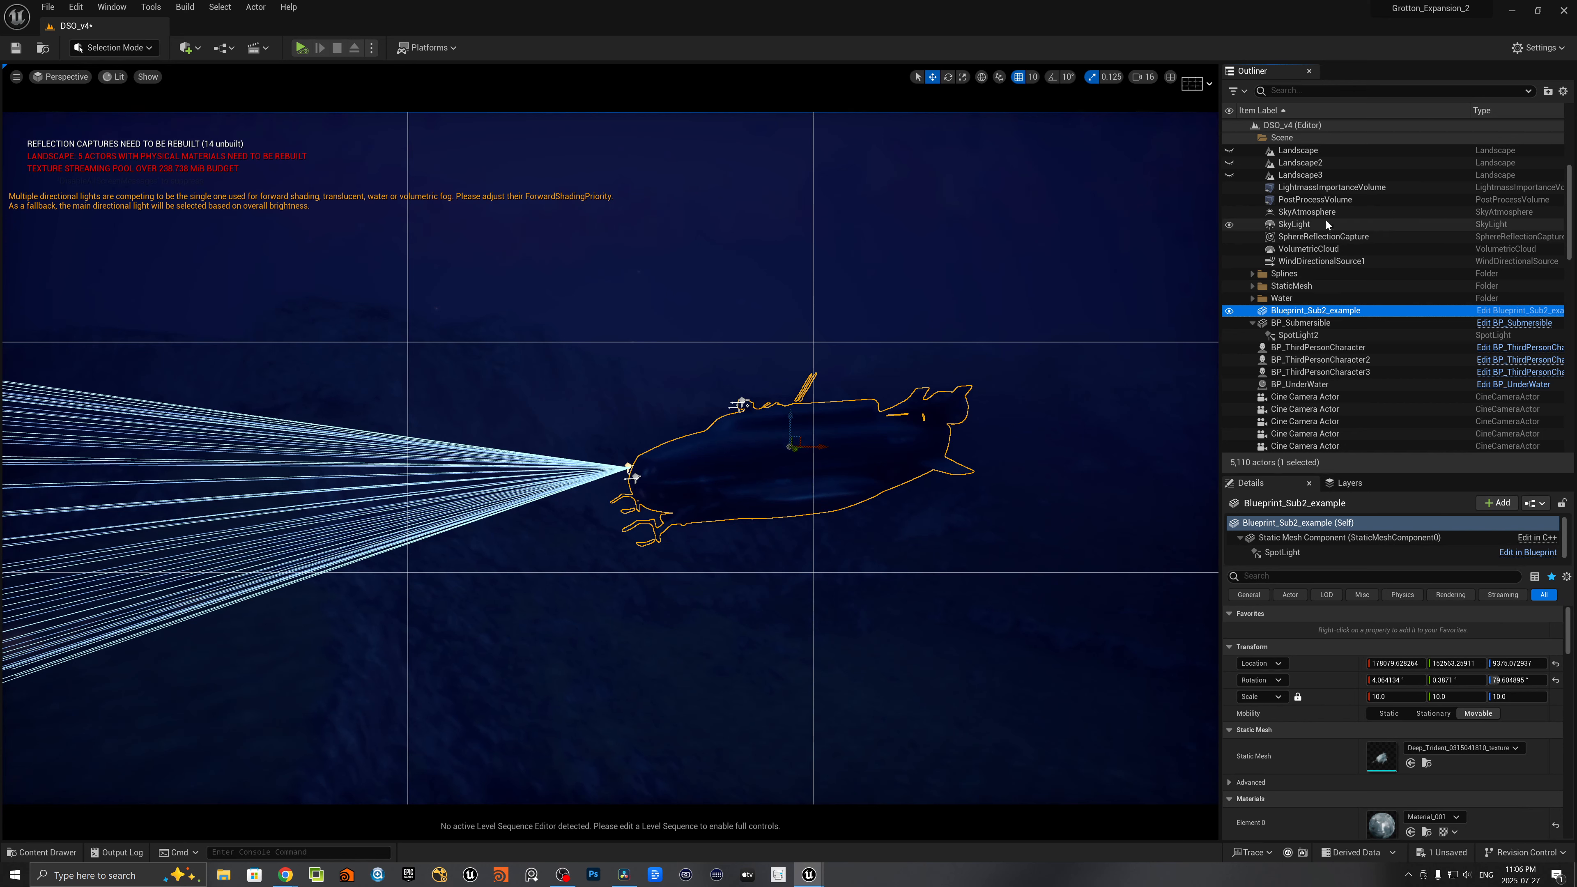
# - Set the ExponentialHeightFog's Near Fade In Distance to 0
pyautogui.scroll(2, 1311, 217)
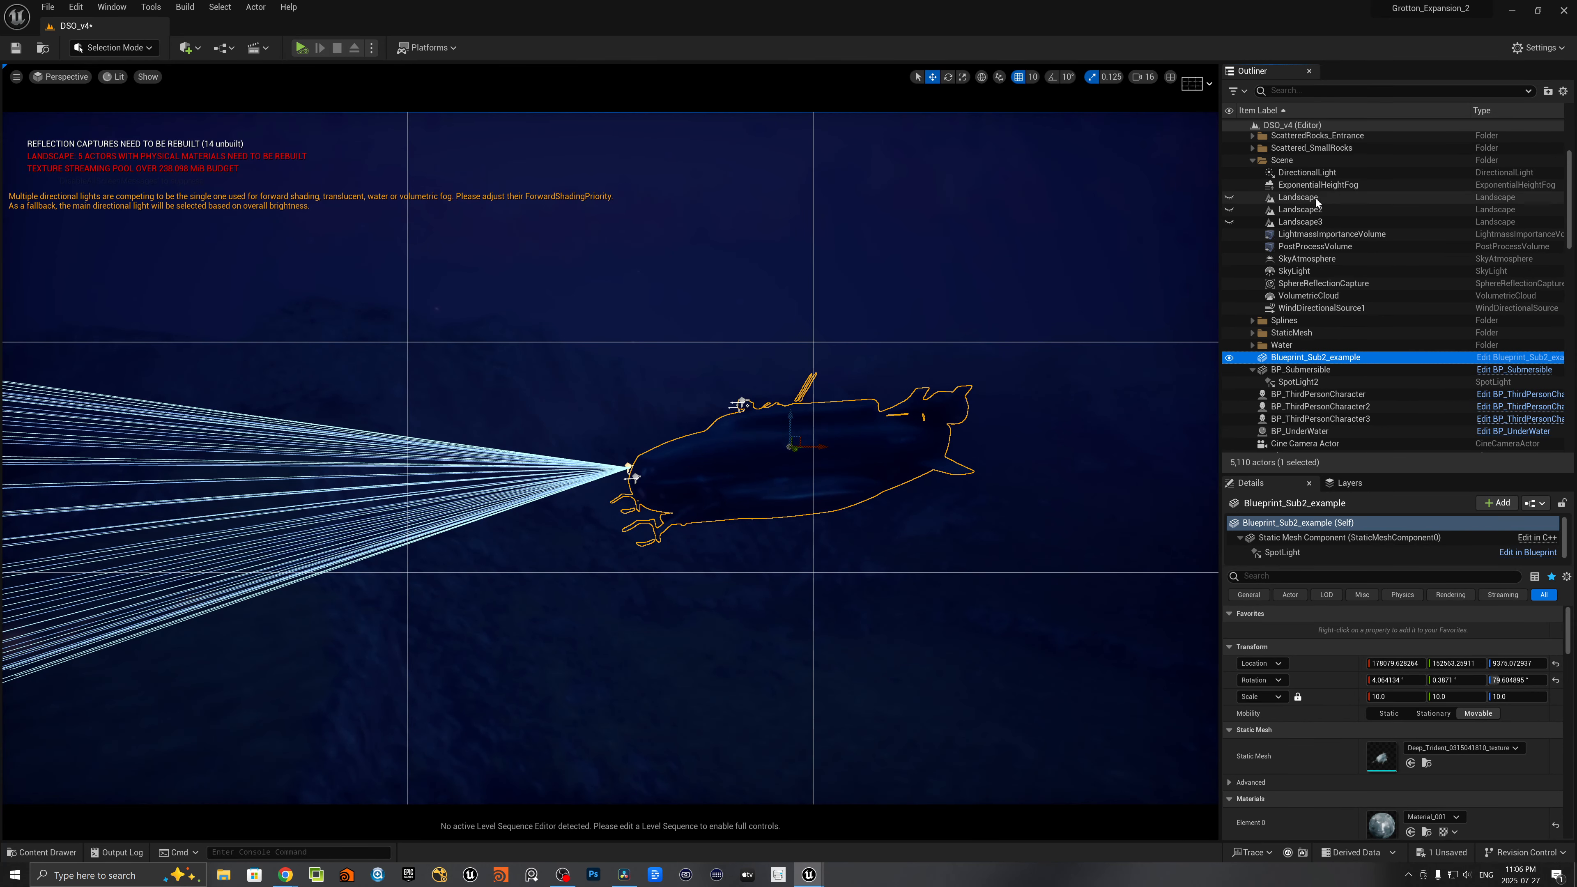
pyautogui.click(1315, 185)
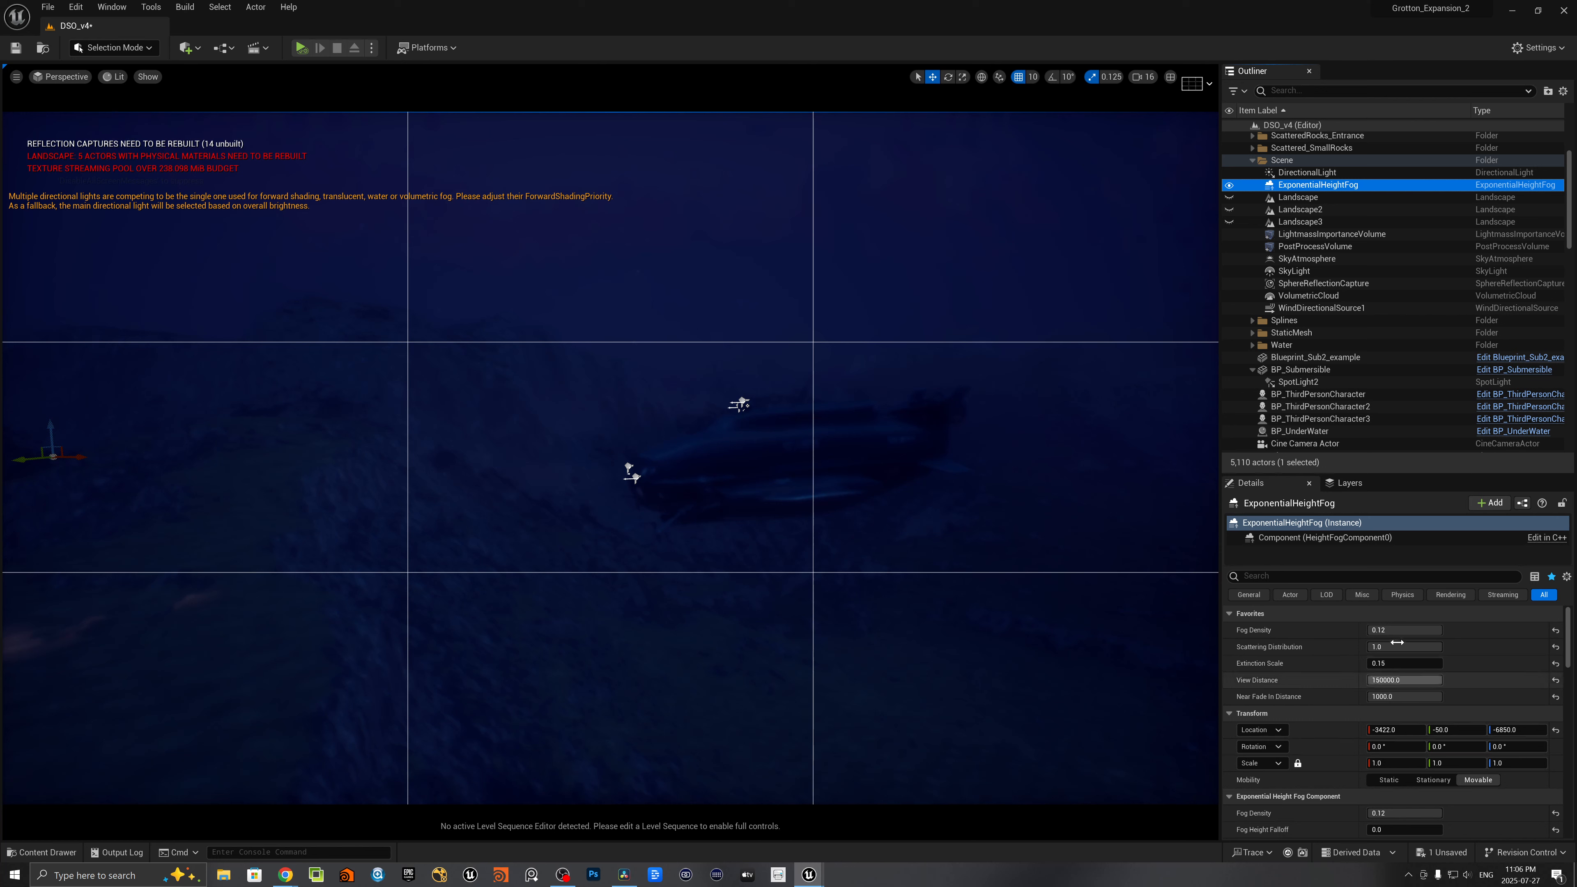
pyautogui.click(1404, 697)
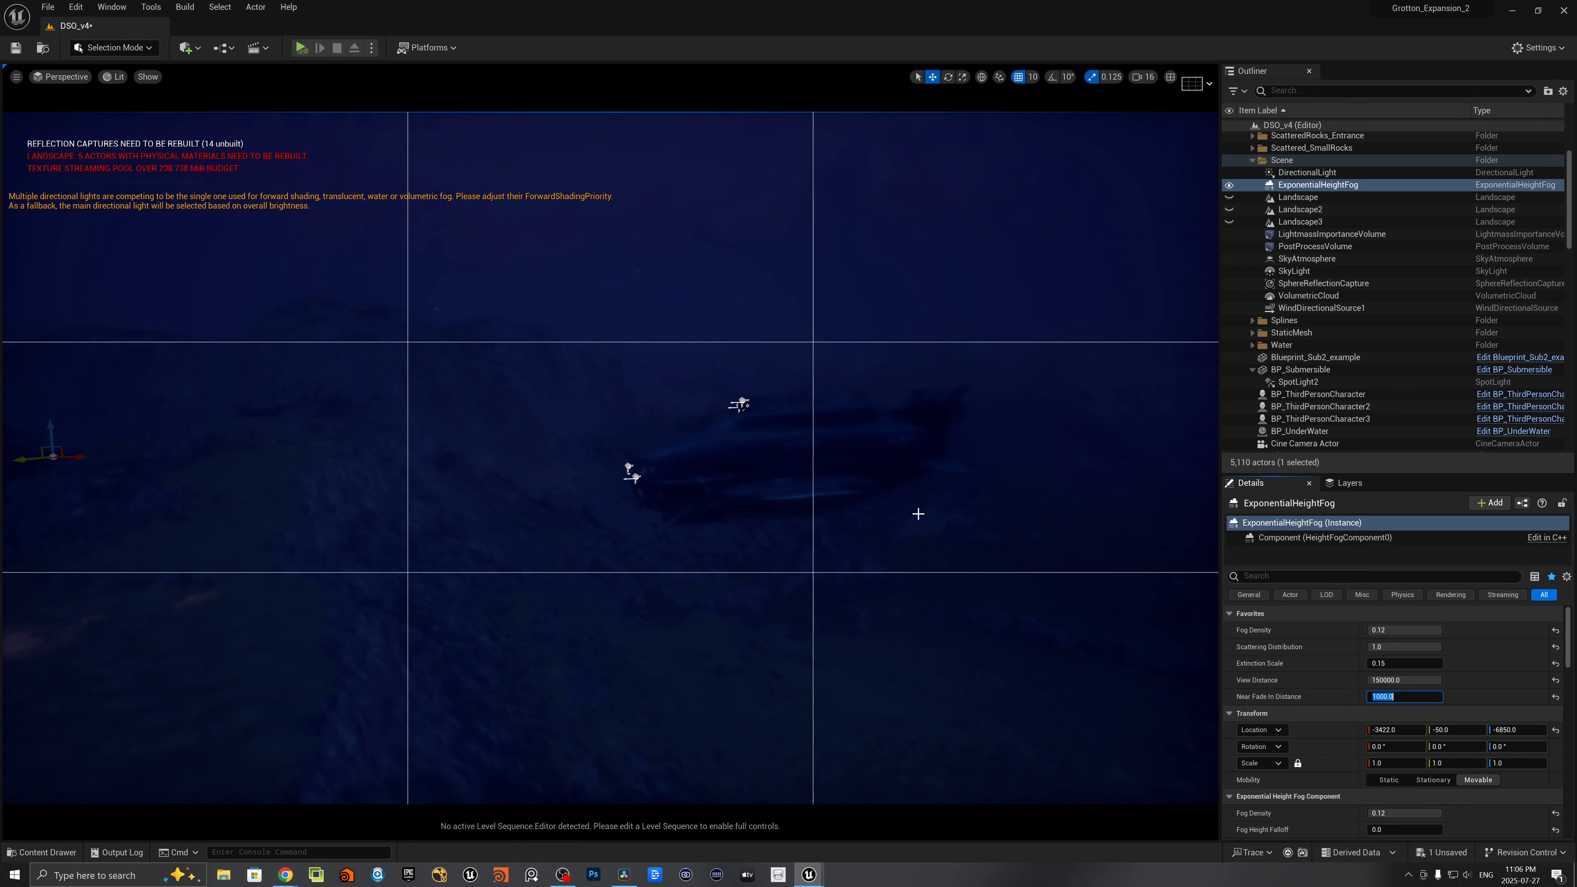
pyautogui.press('Return')
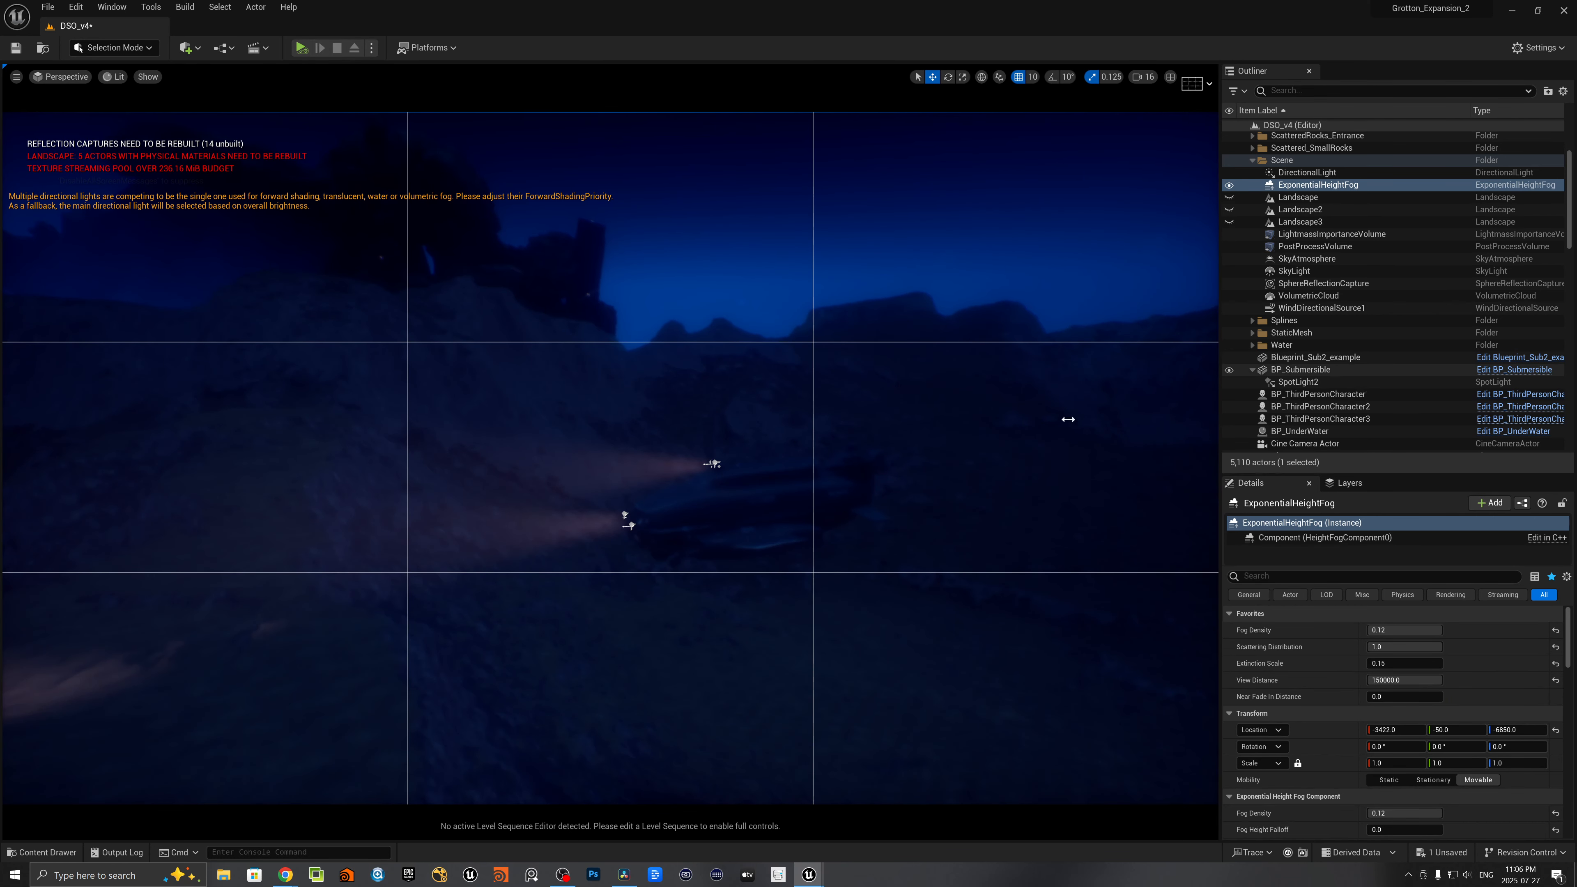
# - Delete the loose spotlights SpotLight3, SpotLight4, SpotLight5 and SpotLight6 from the level
pyautogui.click(769, 505)
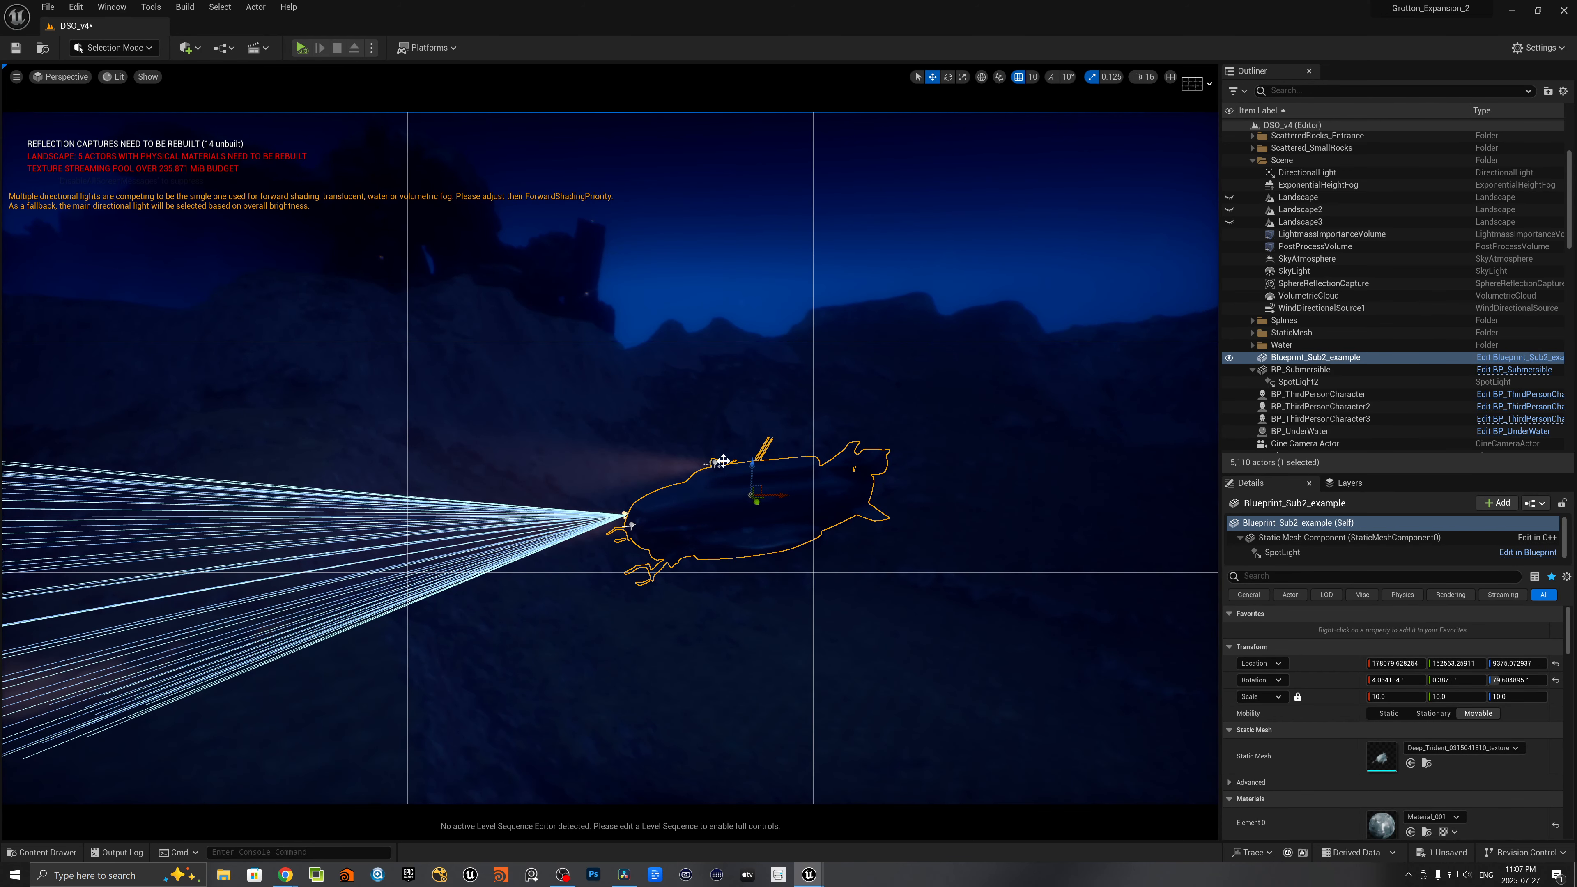
pyautogui.click(723, 460)
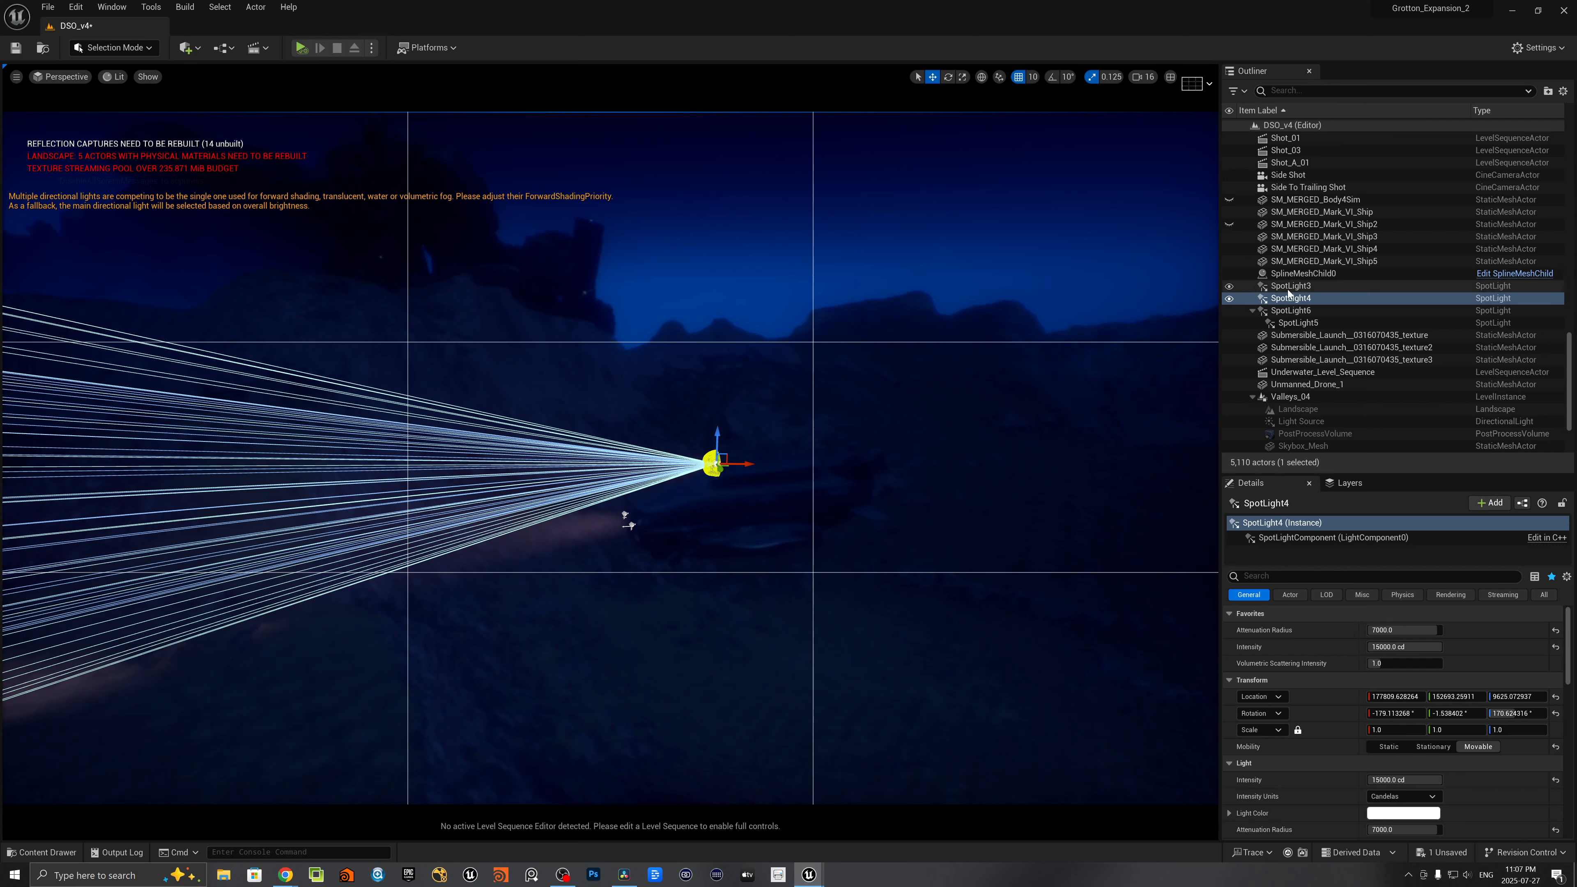
pyautogui.keyDown('ctrl'); pyautogui.click(1264, 287); pyautogui.keyUp('ctrl')
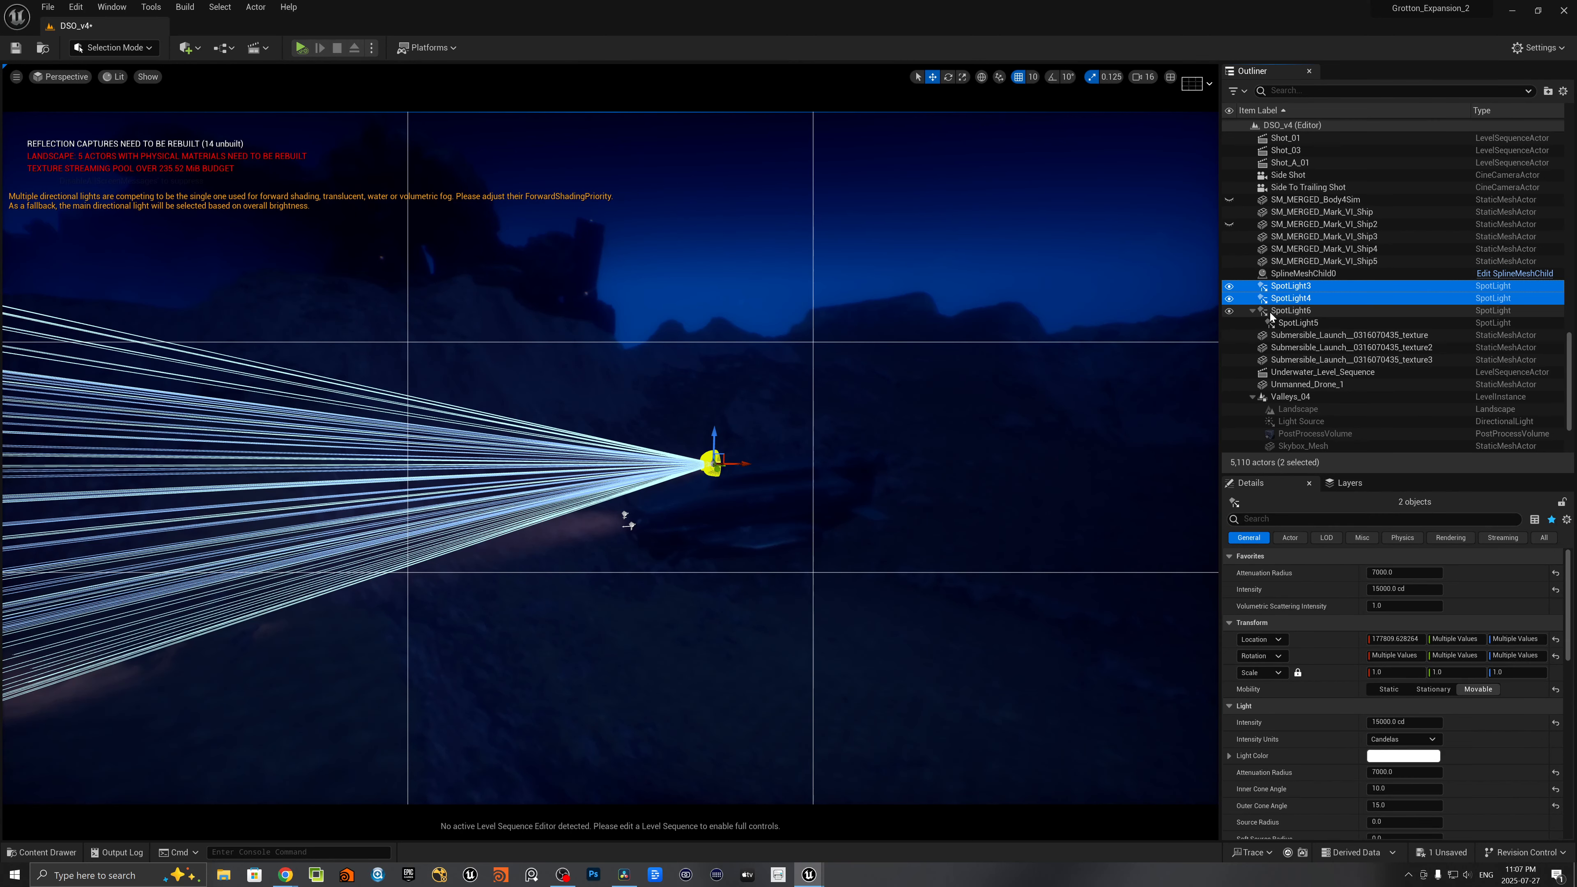
pyautogui.keyDown('ctrl'); pyautogui.click(1270, 312); pyautogui.keyUp('ctrl')
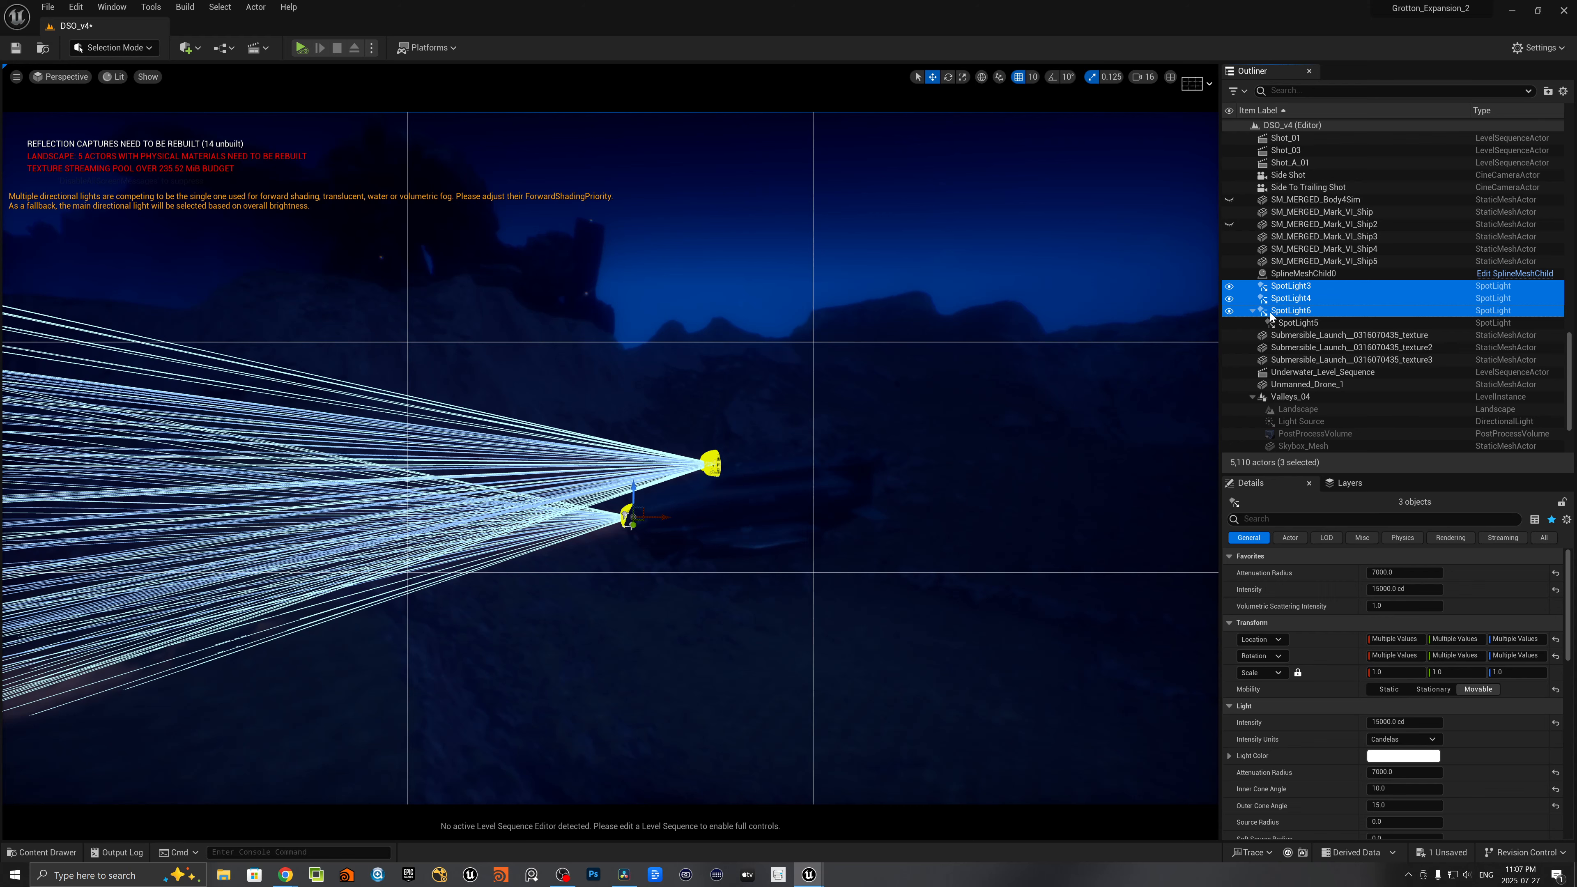
pyautogui.press('Delete')
pyautogui.click(1273, 285)
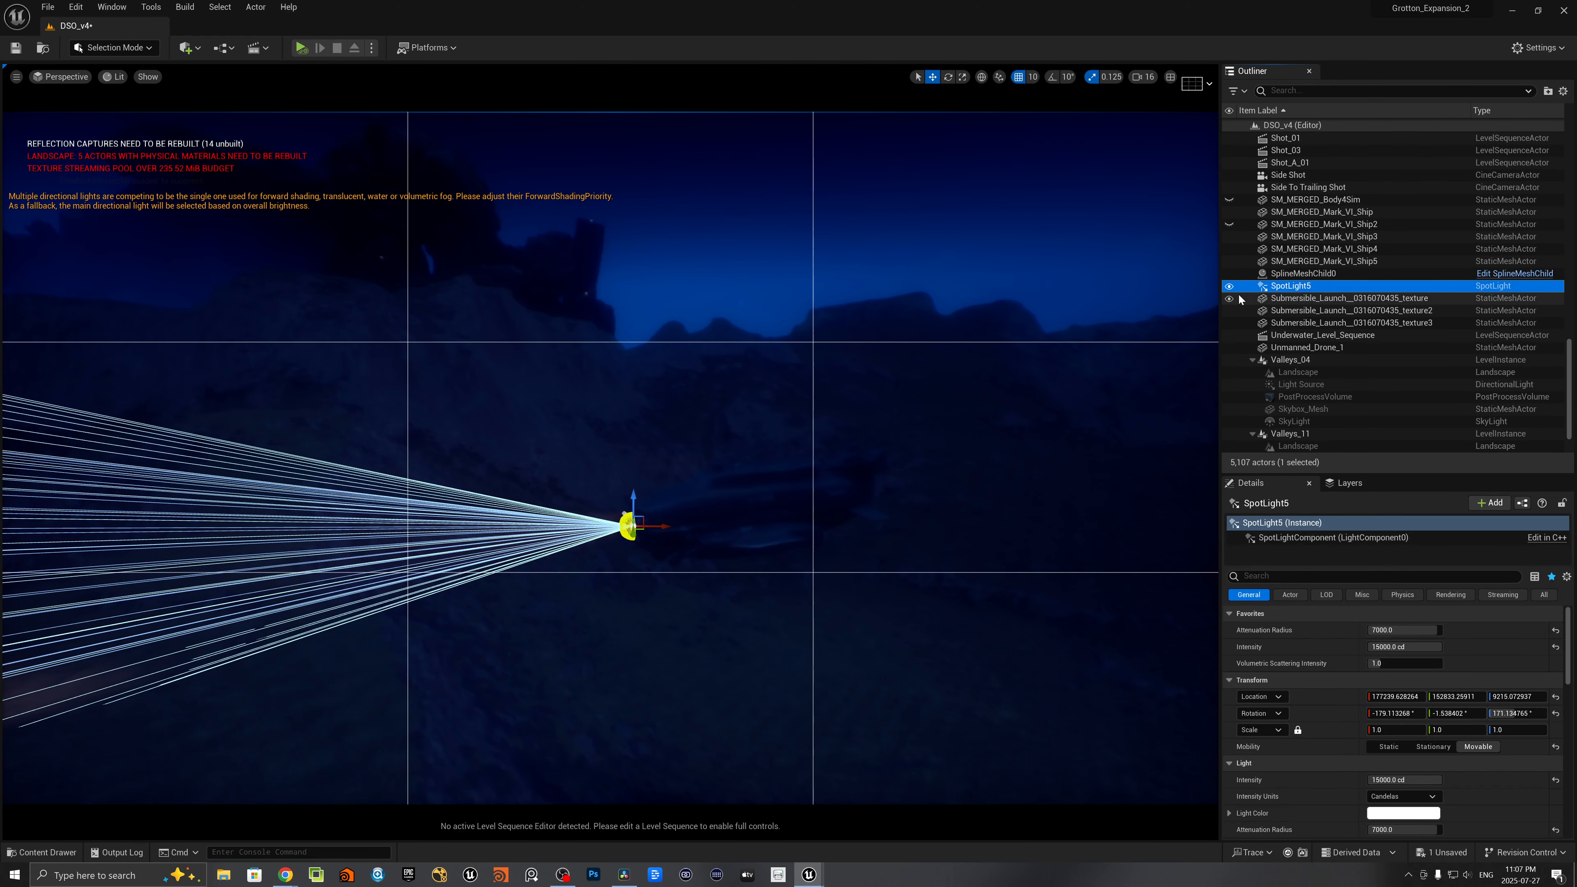
pyautogui.press('Delete')
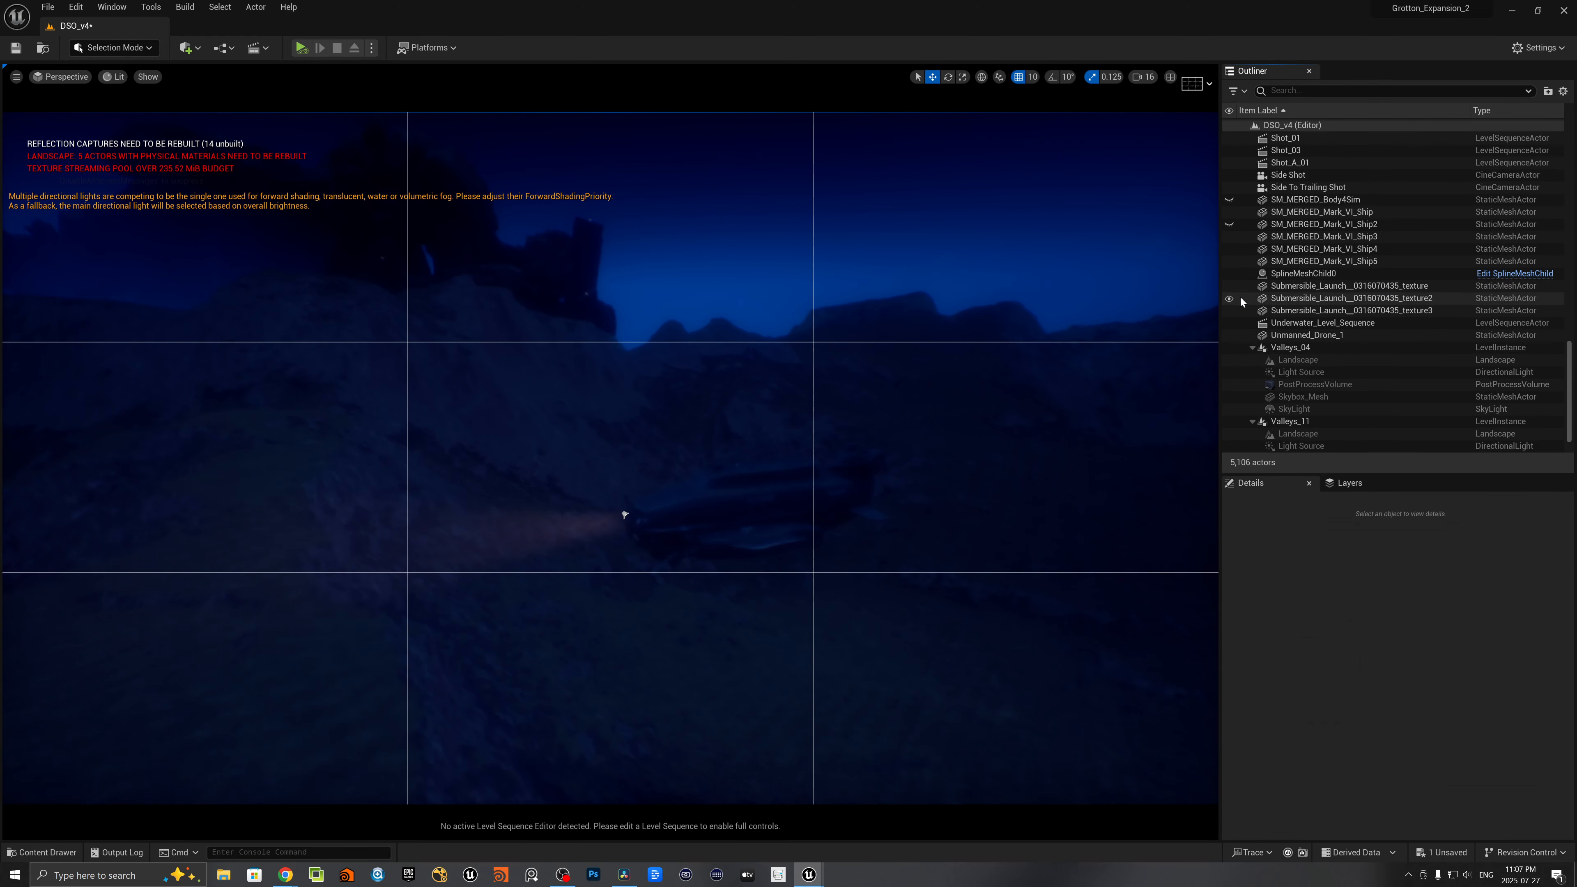
# - Move Blueprint_Sub2_example in the level to about X 182070, Z 9985, and leave it deselected
pyautogui.click(738, 508)
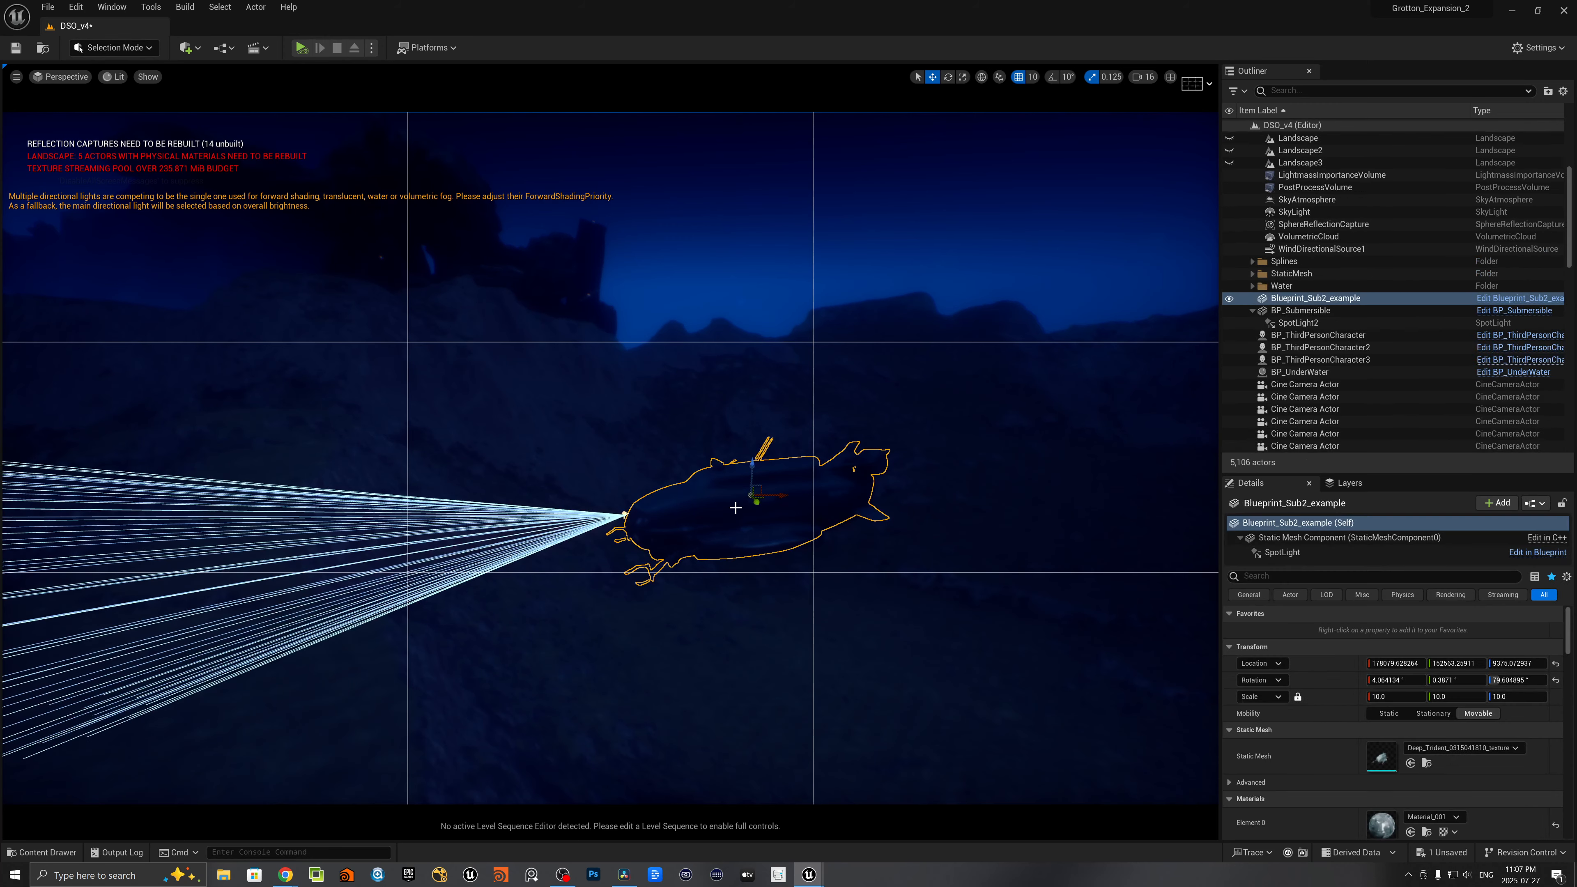
pyautogui.press('h')
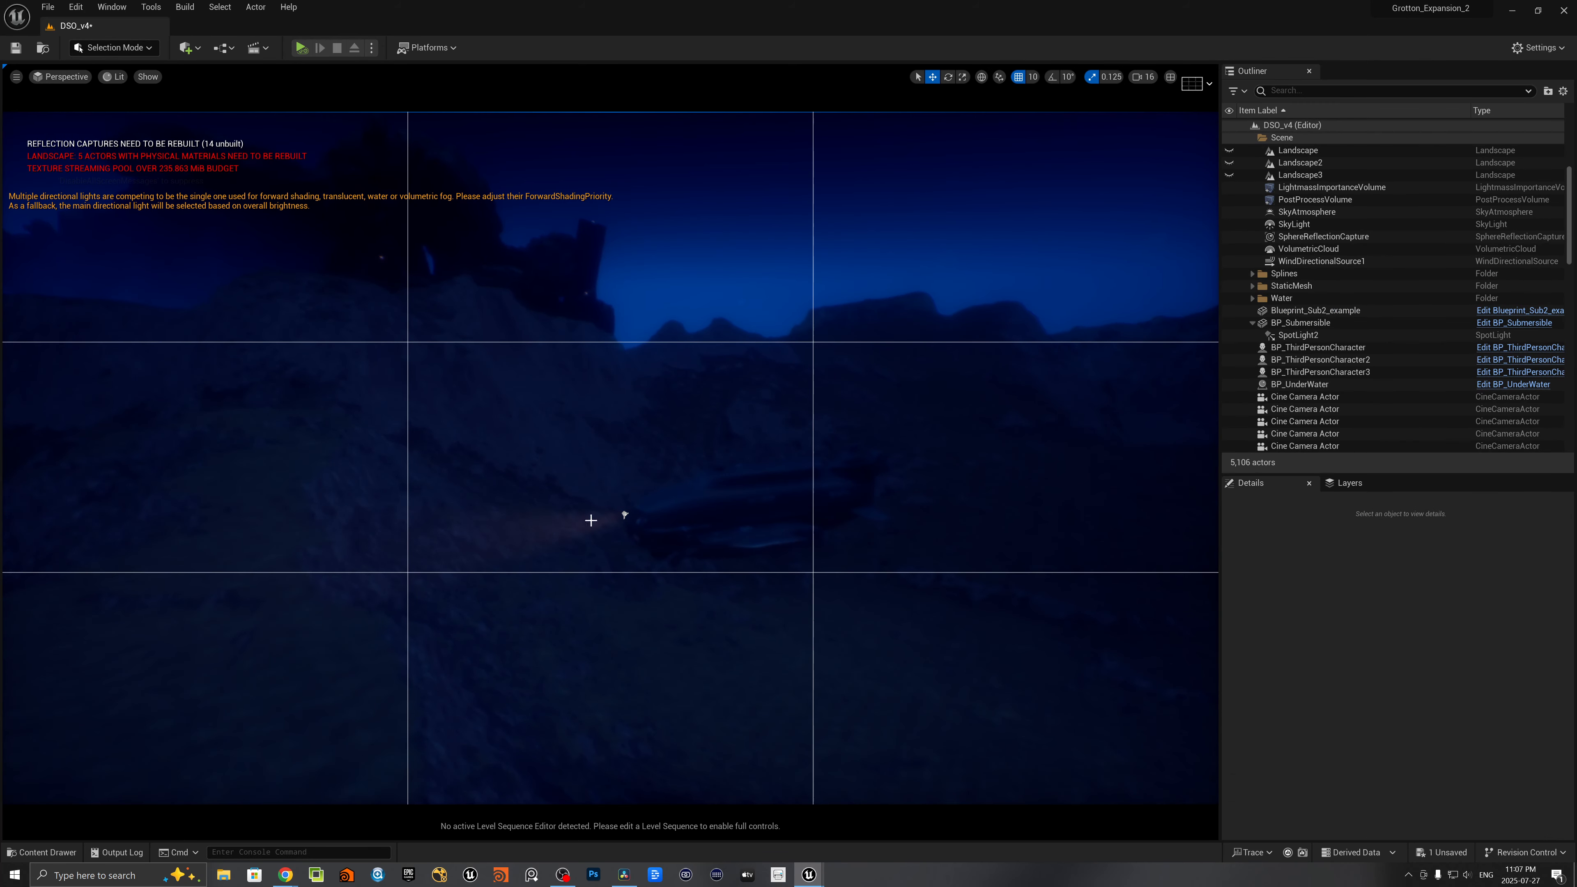
pyautogui.hotkey('ctrl', 'z')
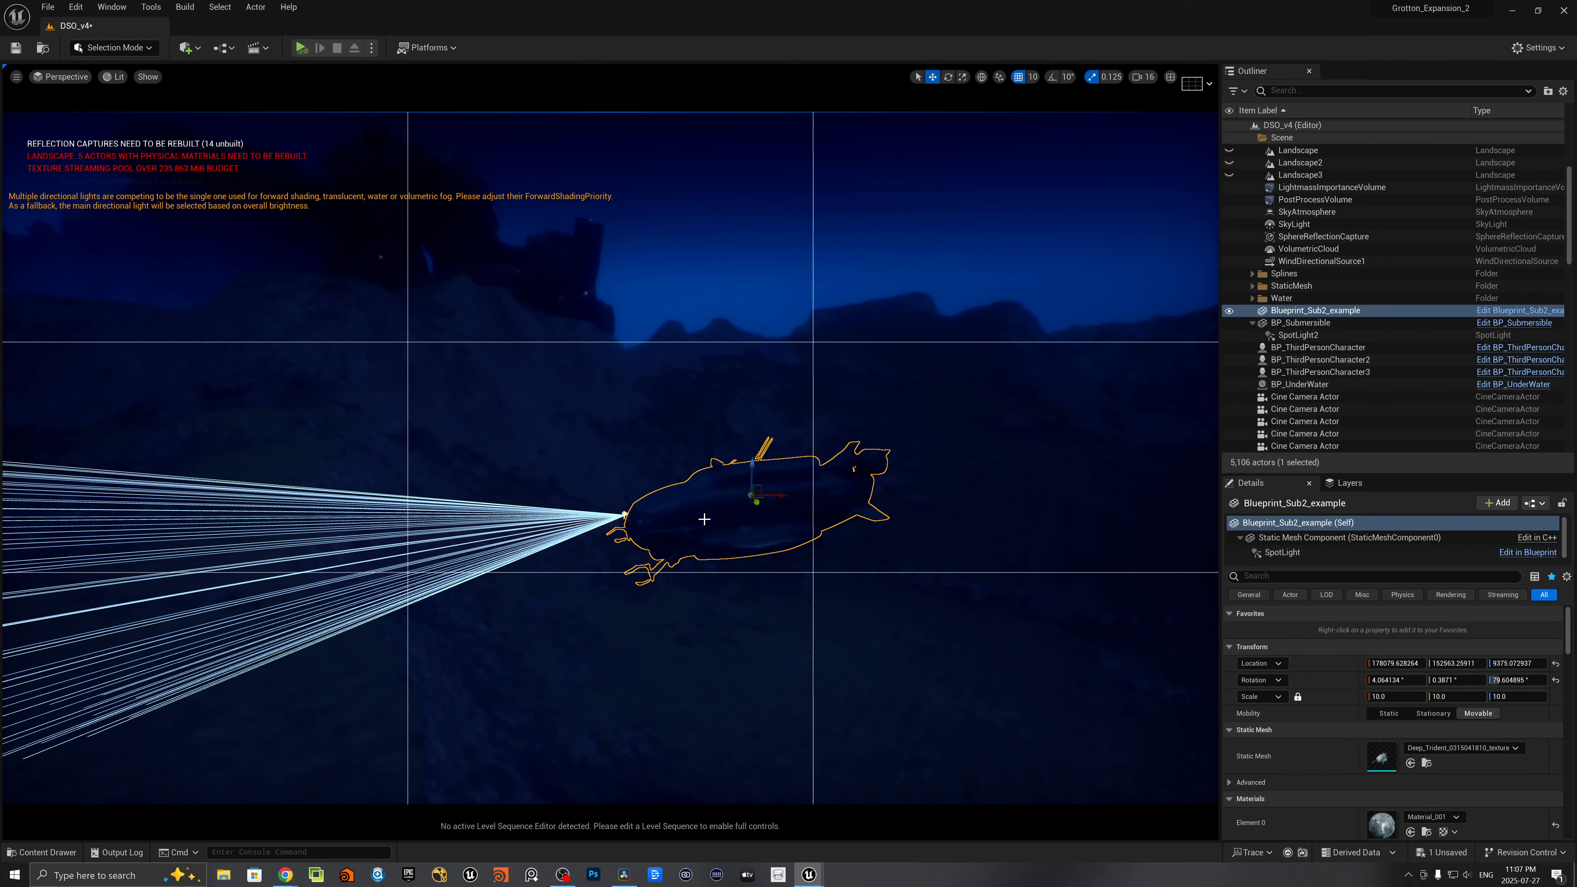
pyautogui.moveTo(1007, 495); pyautogui.dragTo(1013, 495)
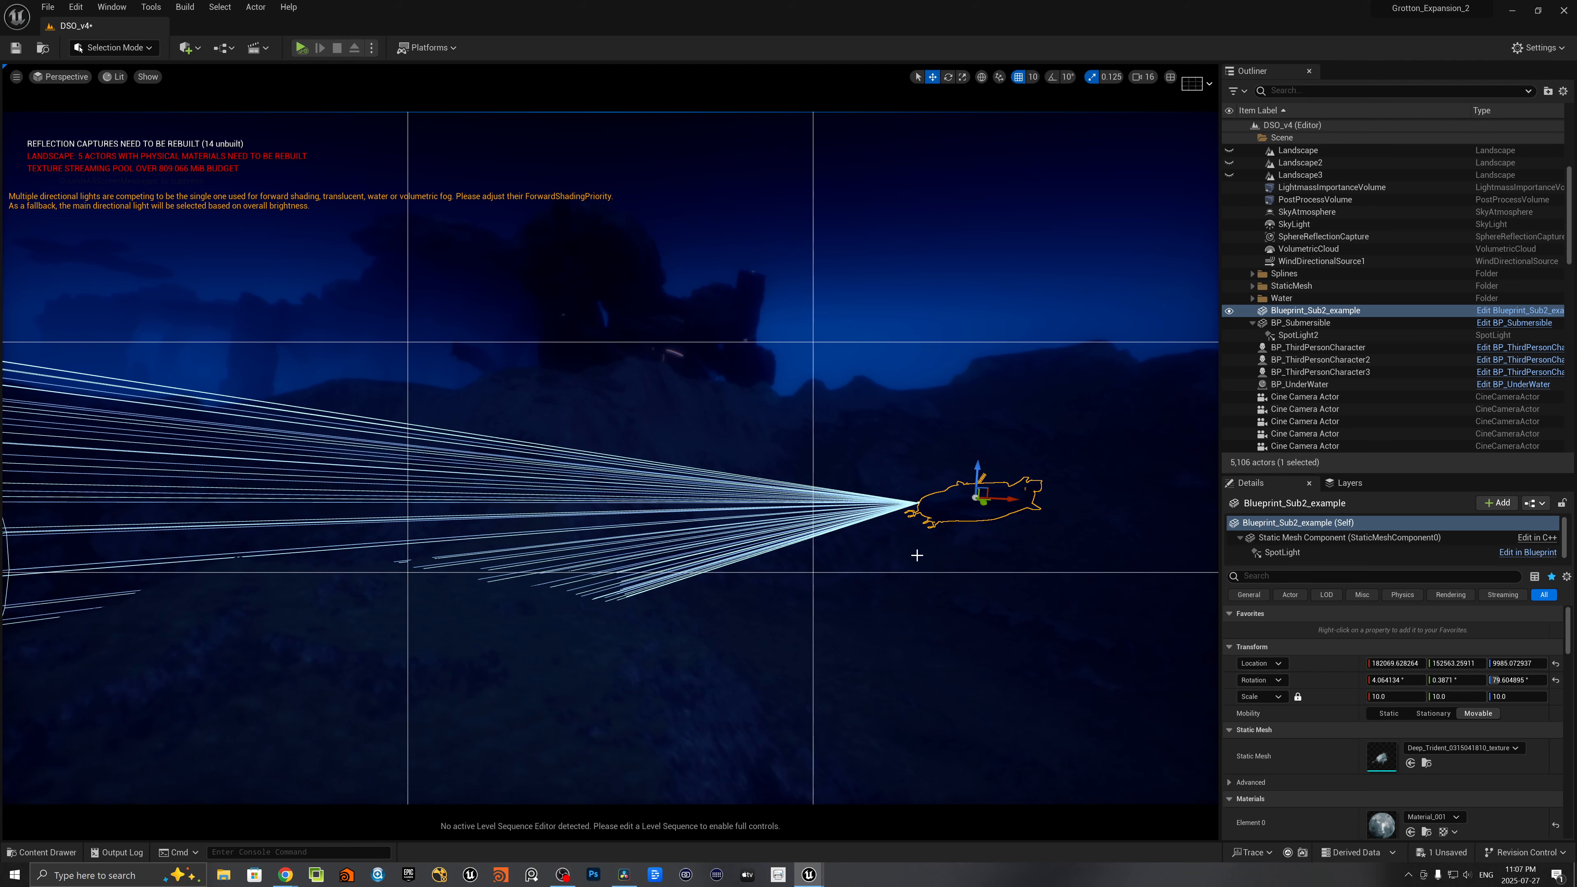
pyautogui.press('Escape')
pyautogui.moveTo(960, 555); pyautogui.dragTo(1073, 516, button='right')
pyautogui.press('w')
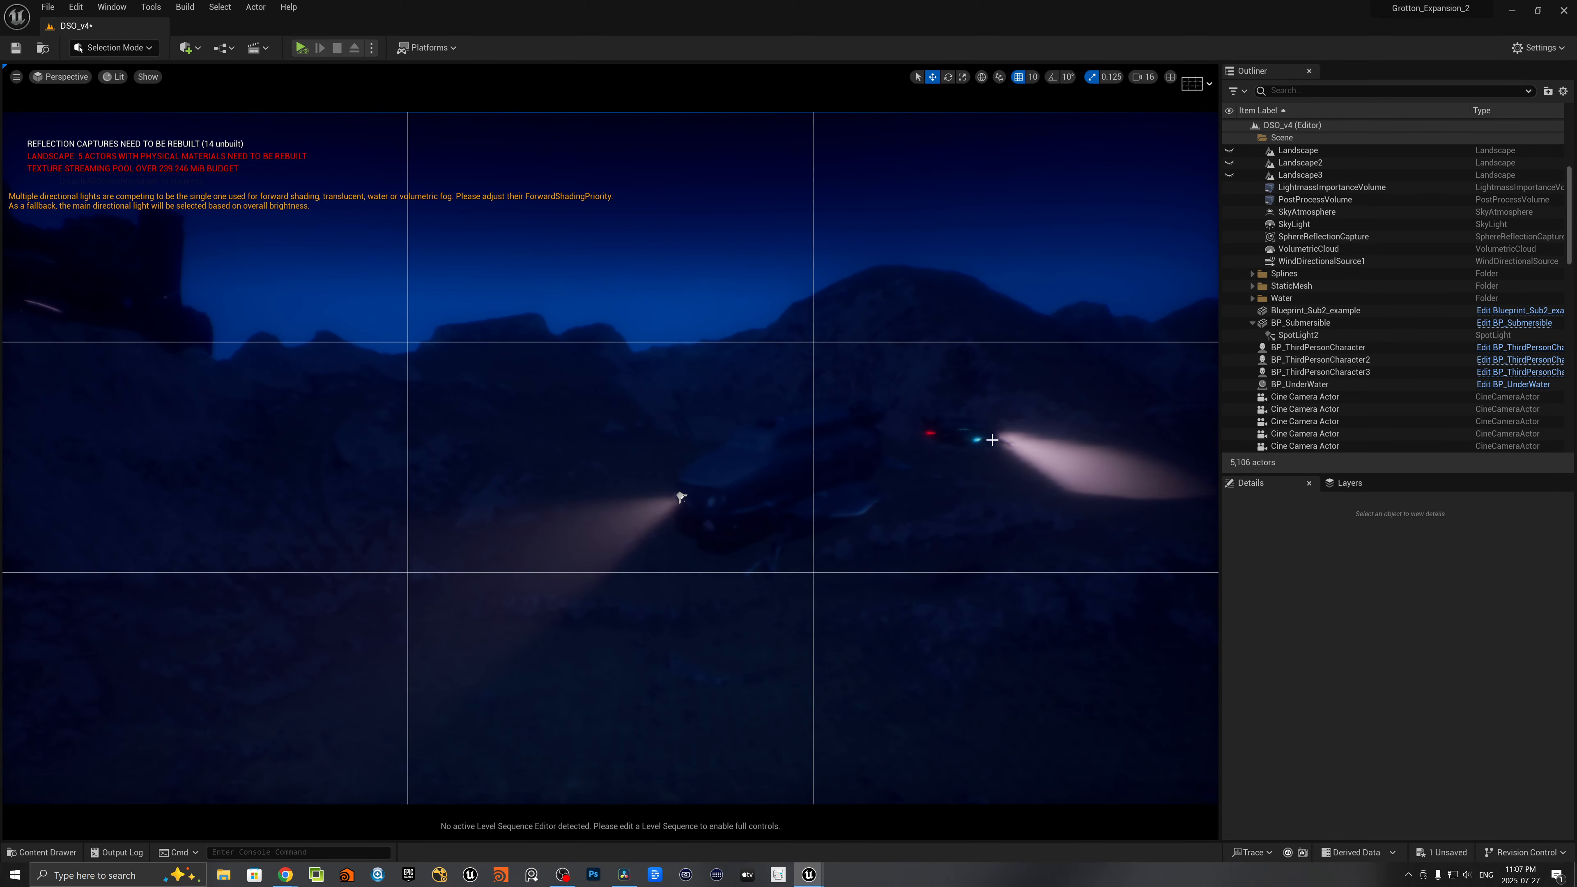
# - Locate the Blueprint_Sub2_example asset from its actor in the level and open it for editing
pyautogui.click(737, 487)
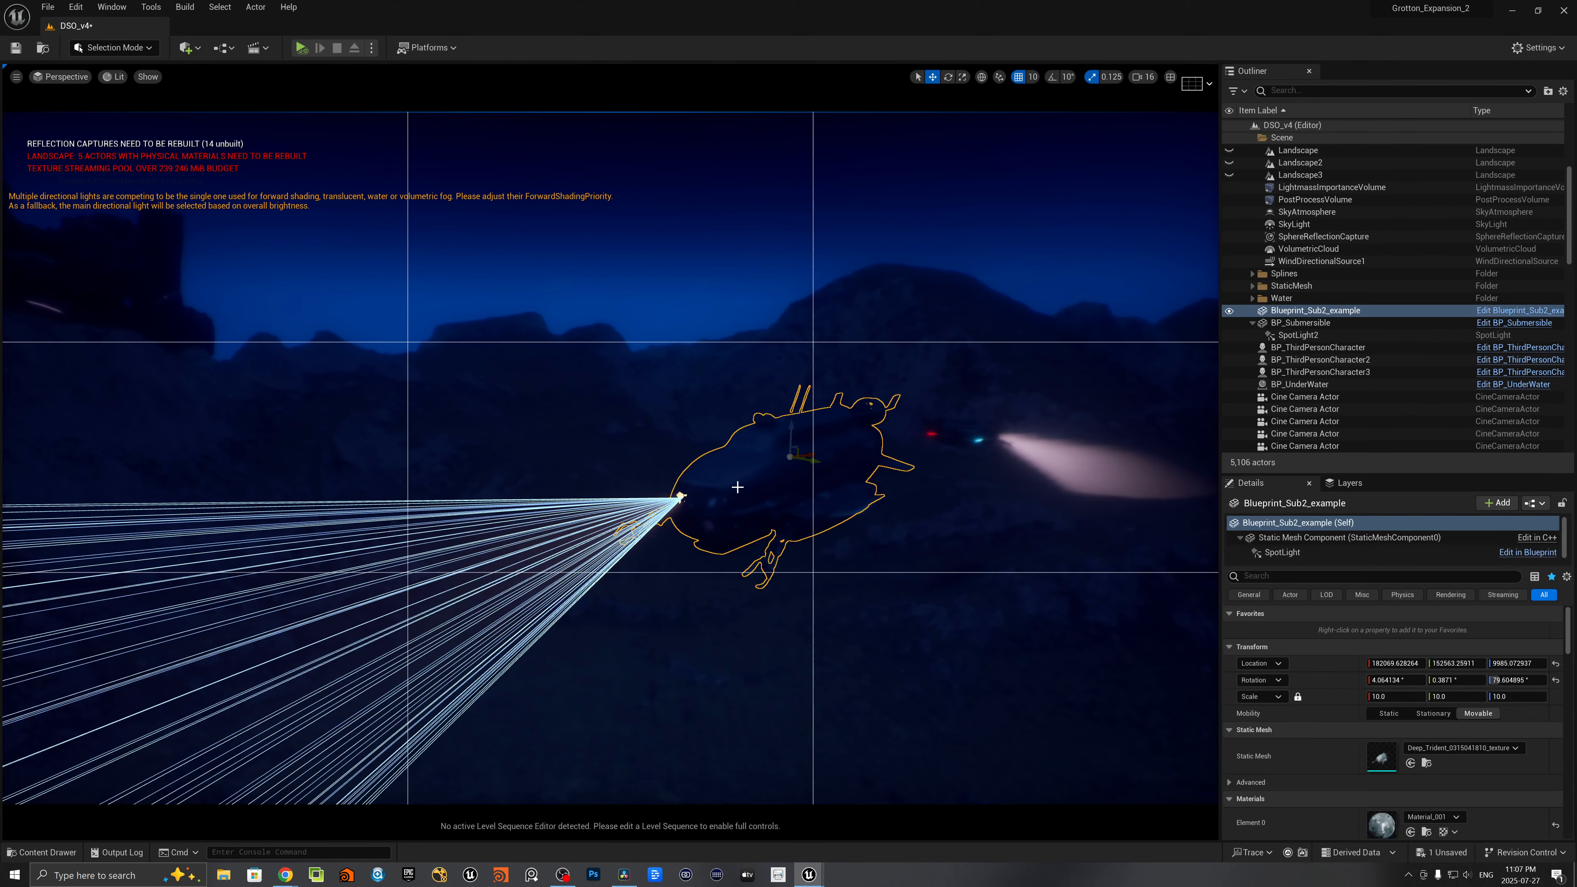
pyautogui.rightClick(1276, 313)
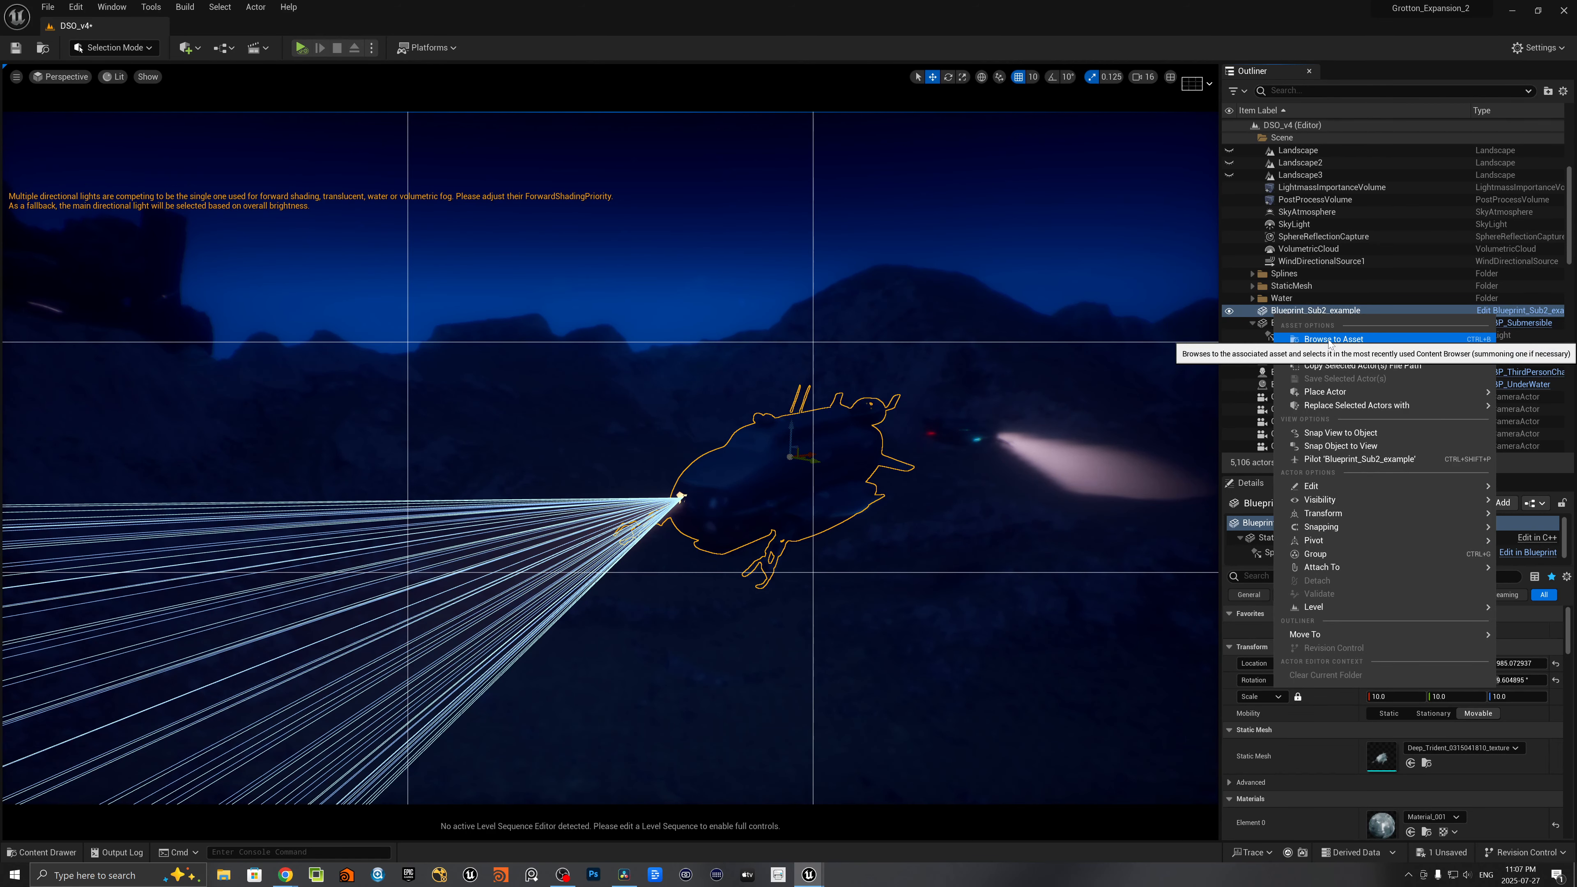
pyautogui.click(1322, 340)
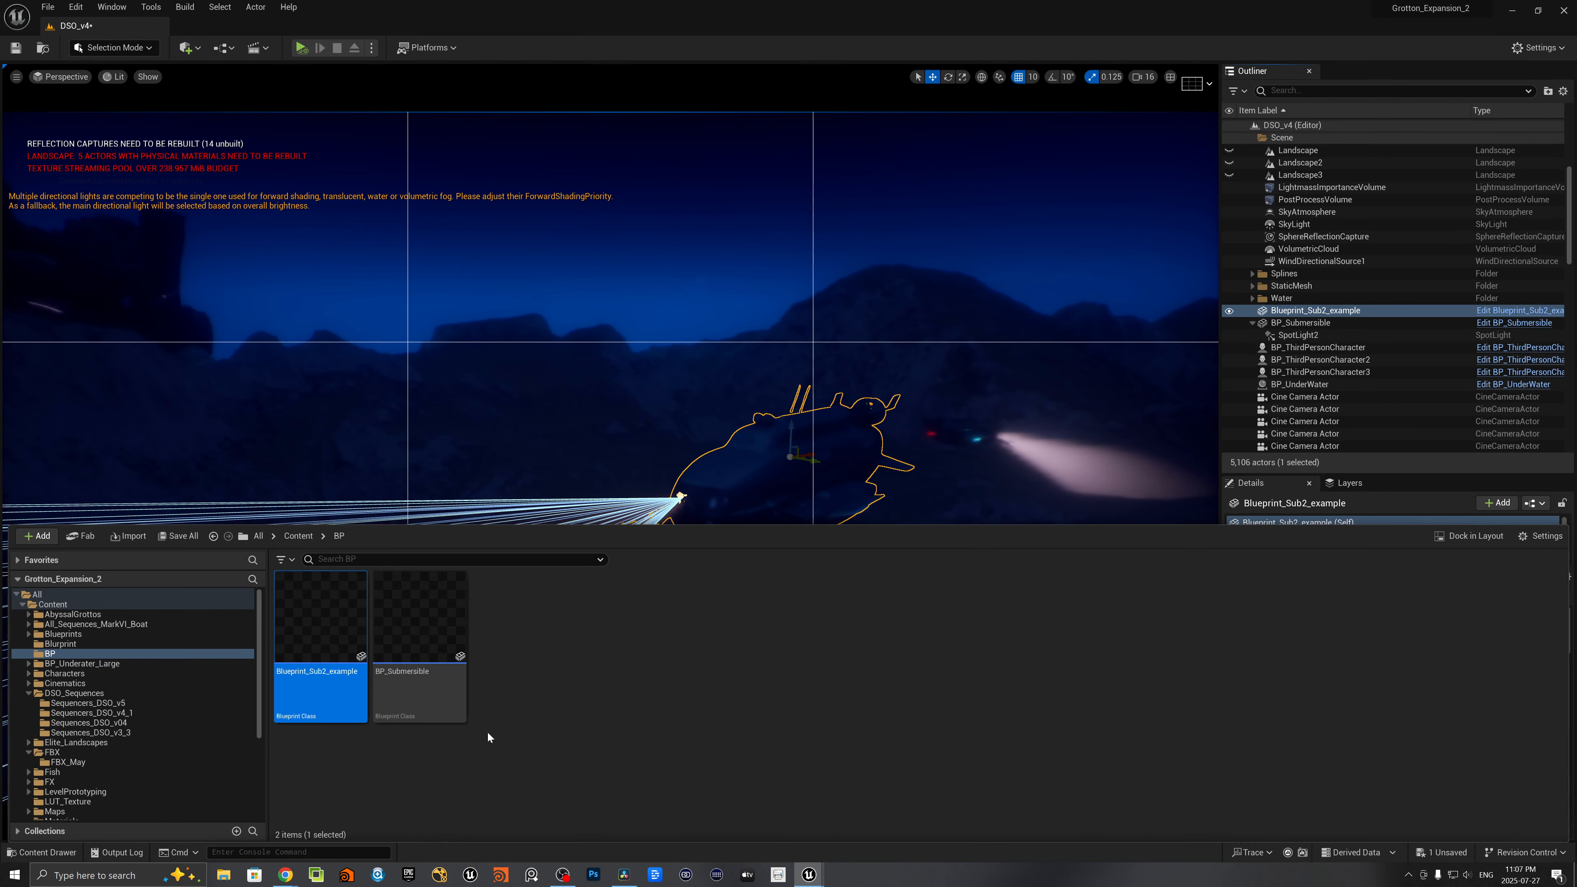
pyautogui.doubleClick(323, 635)
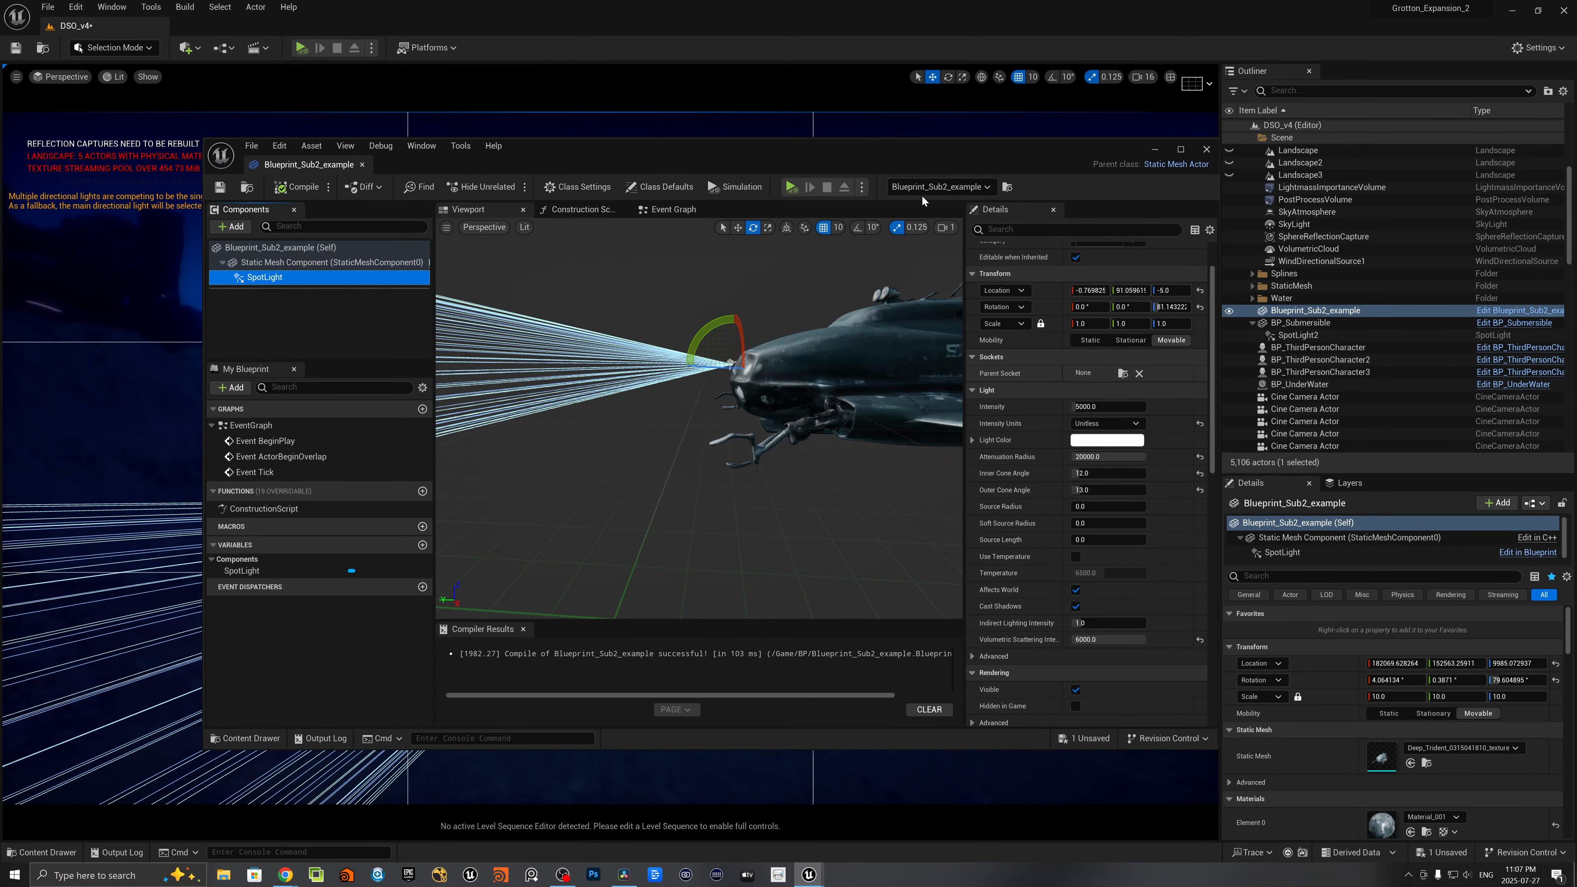
pyautogui.moveTo(911, 152); pyautogui.dragTo(960, 110)
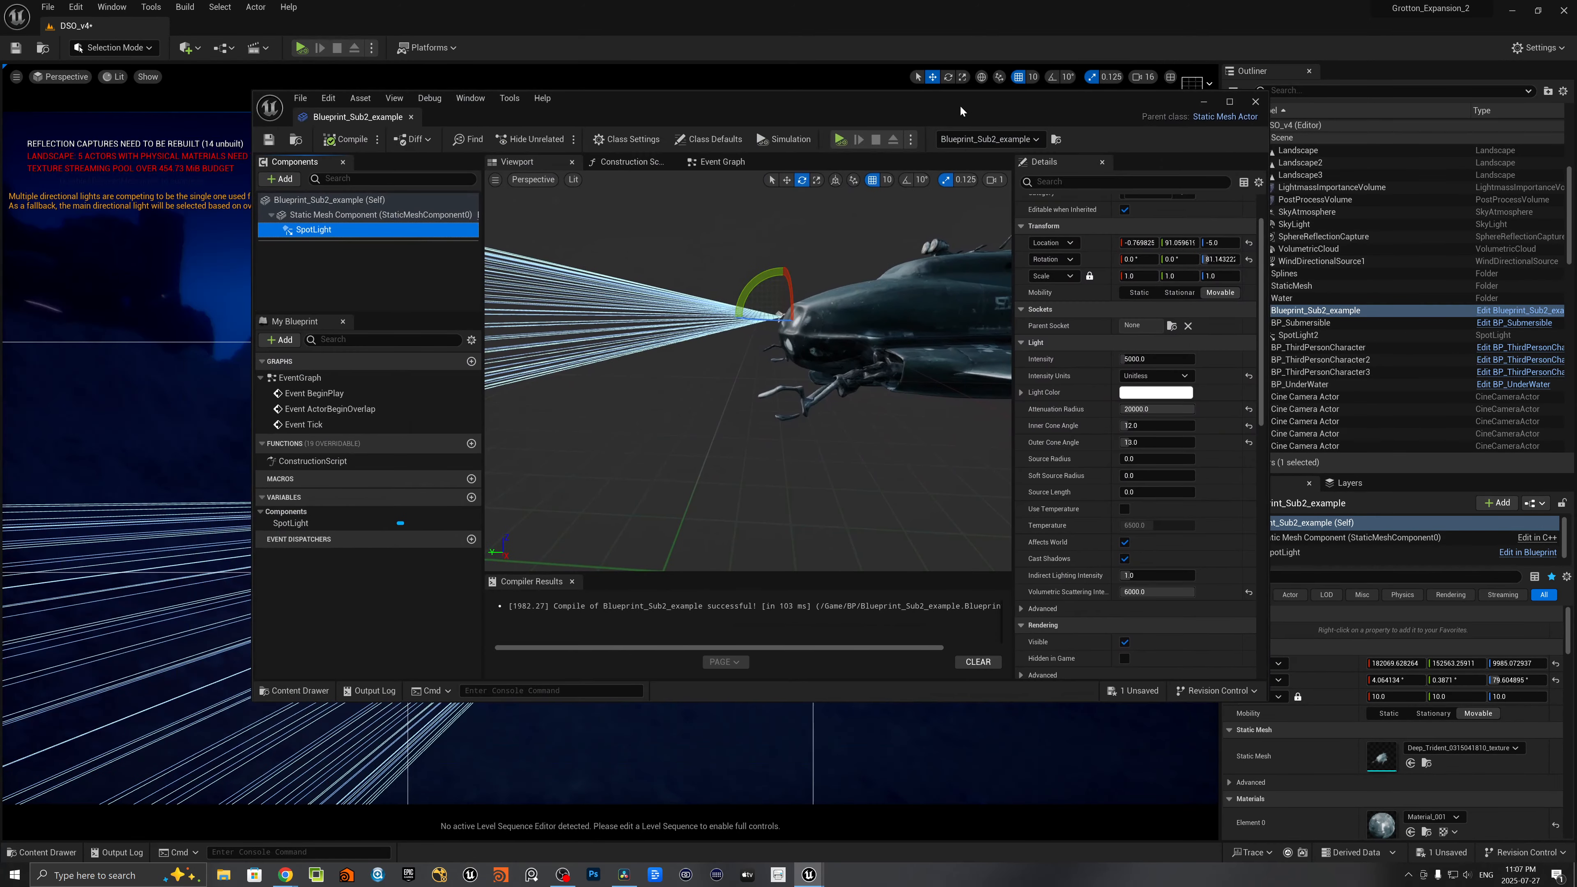
# - Set the SpotLight component's Volumetric Scattering Intensity to 10000 and its Intensity to 7000
pyautogui.click(1158, 592)
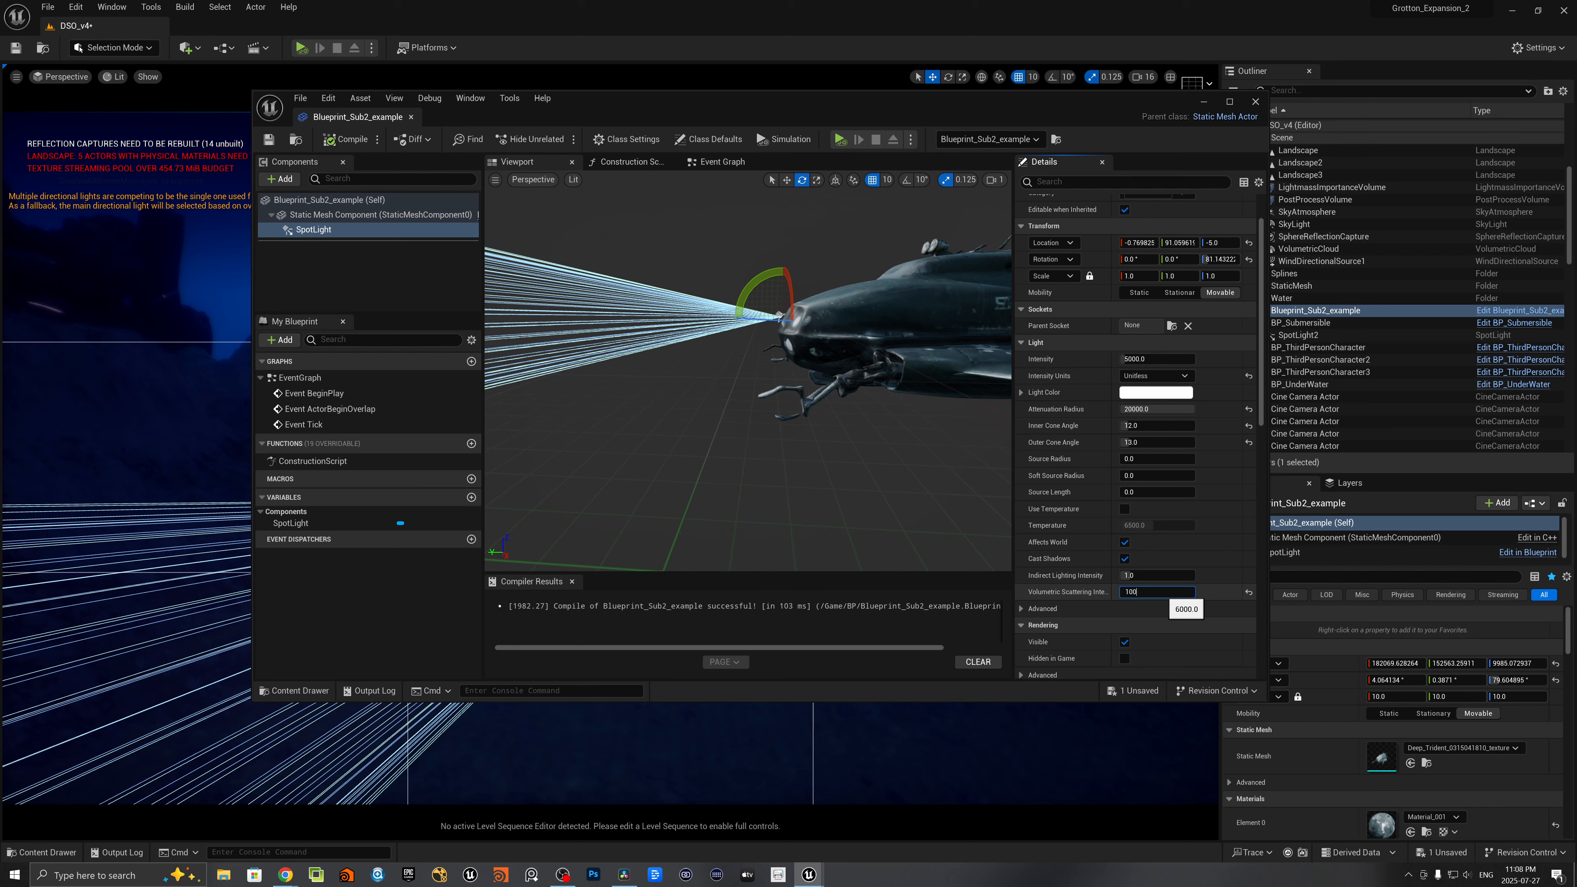
pyautogui.write('10000')
pyautogui.press('Return')
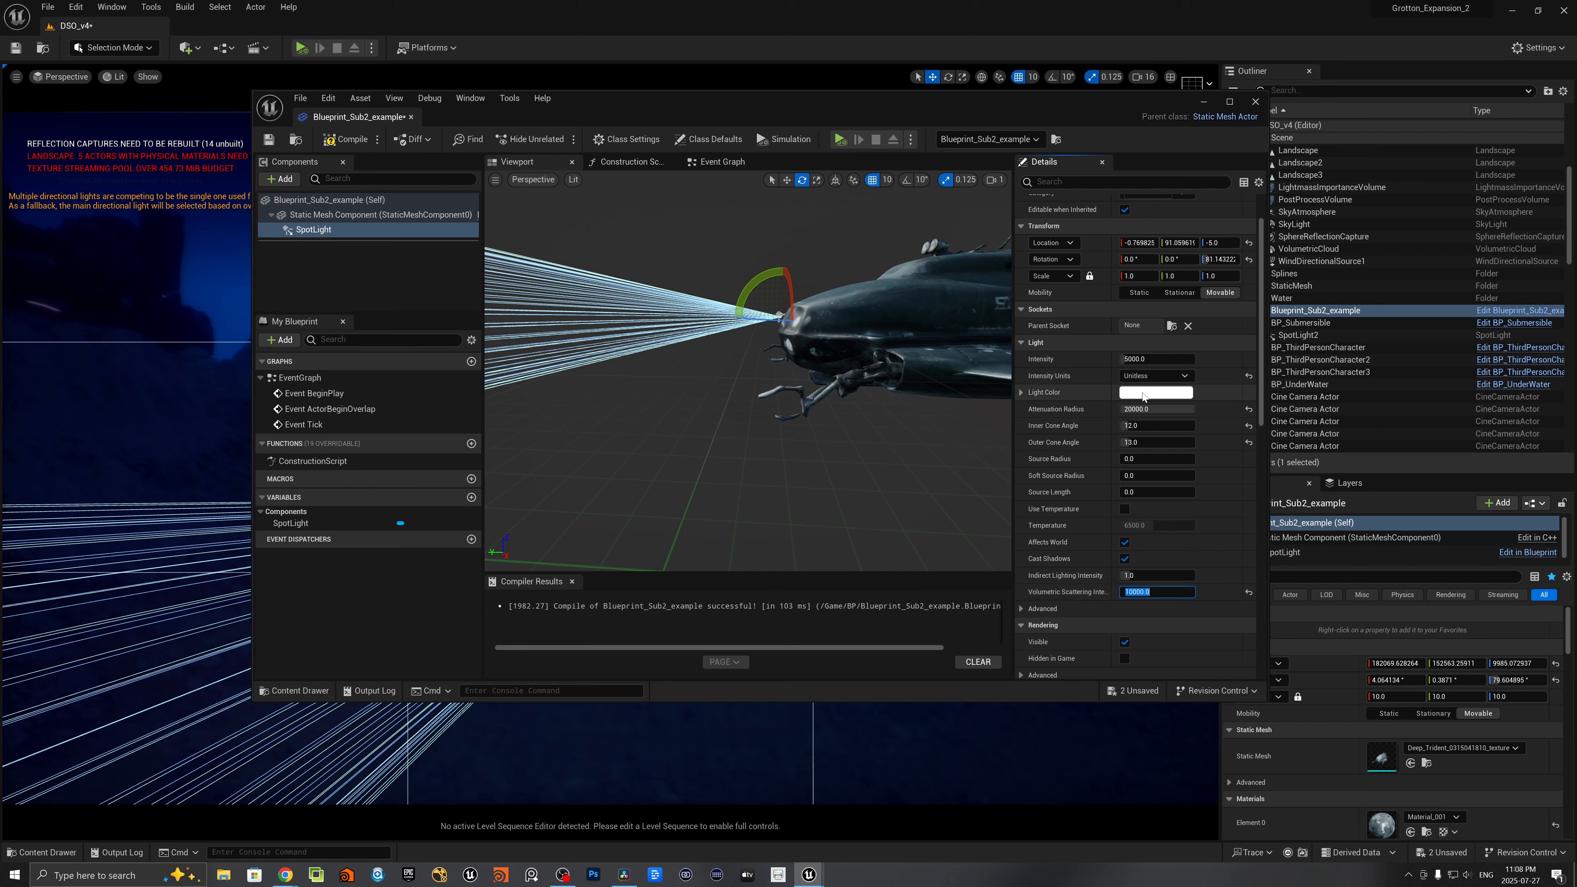
pyautogui.click(1162, 360)
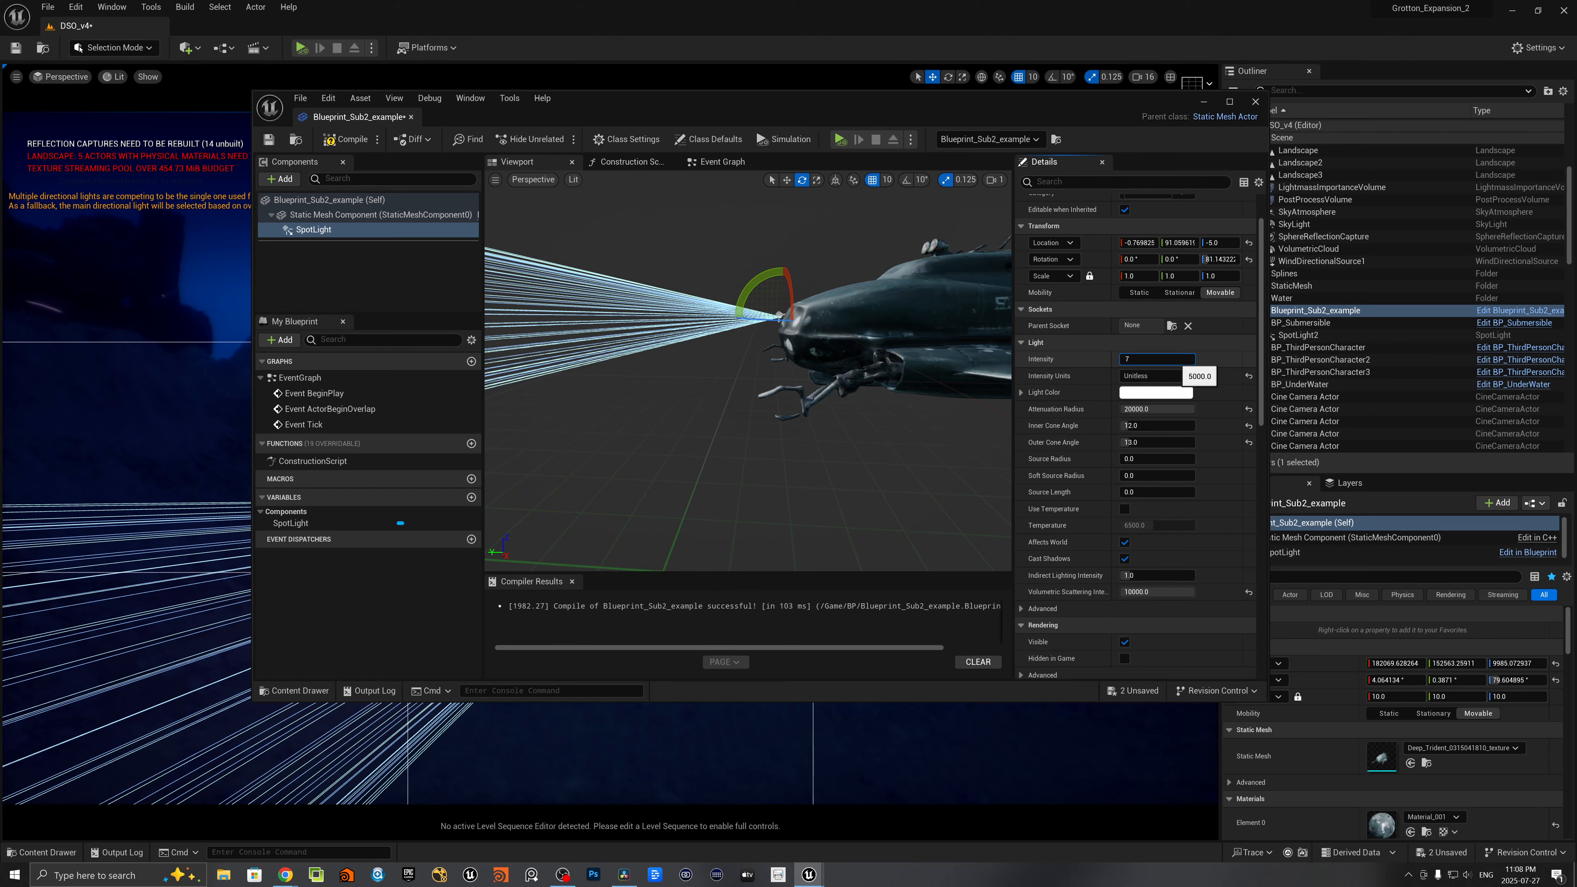
pyautogui.press('Return')
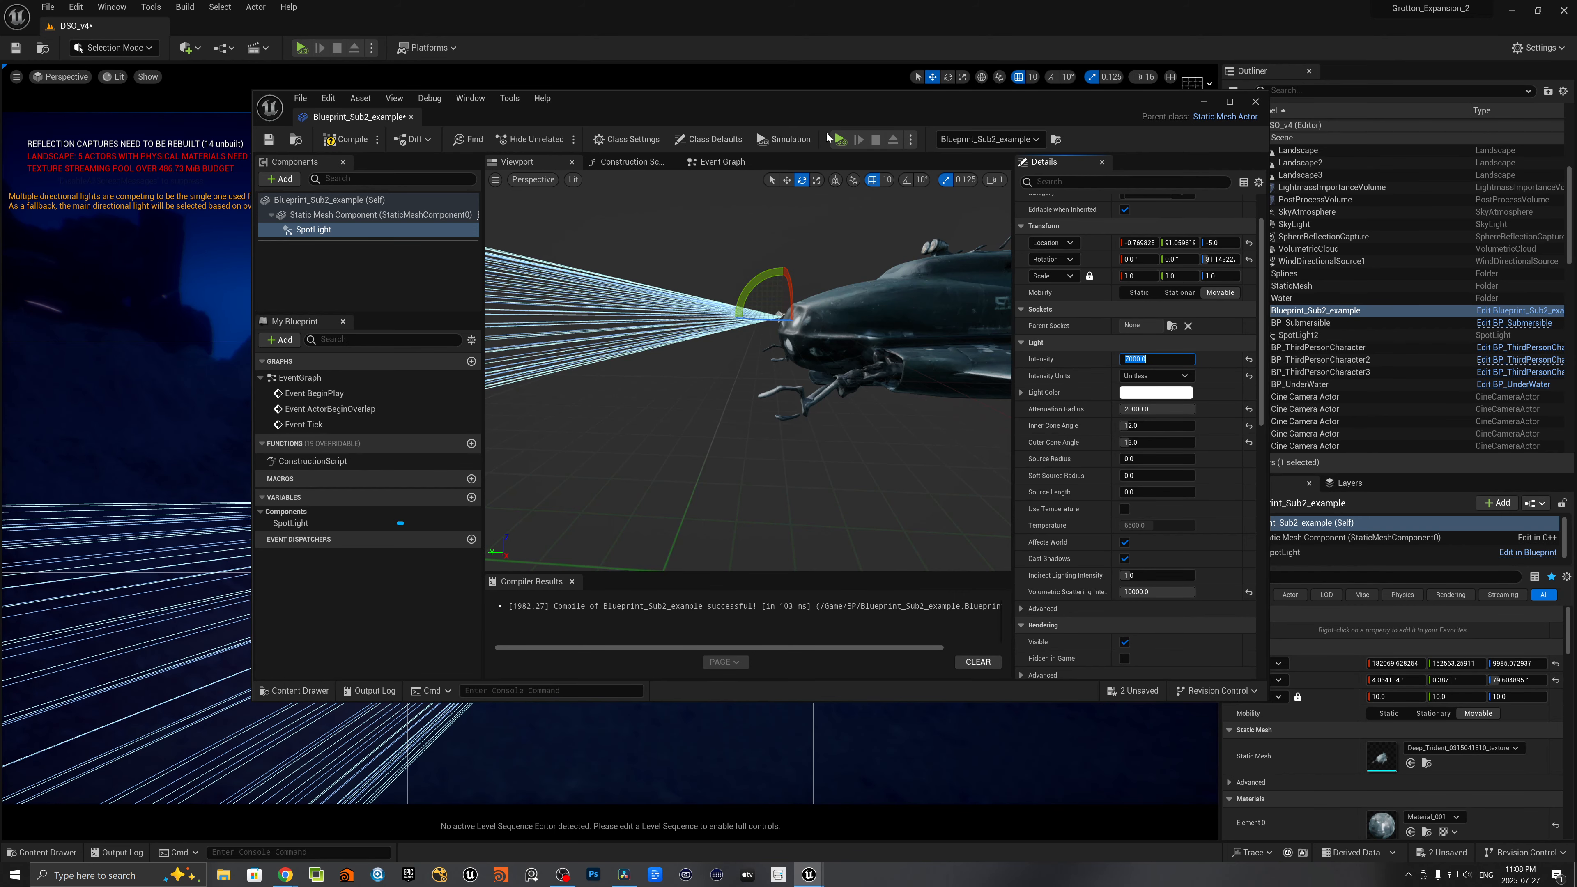
# - Compile and save Blueprint_Sub2_example, keeping its editor window clear of the submarine in the level
pyautogui.moveTo(594, 108); pyautogui.dragTo(1060, 175)
pyautogui.click(814, 209)
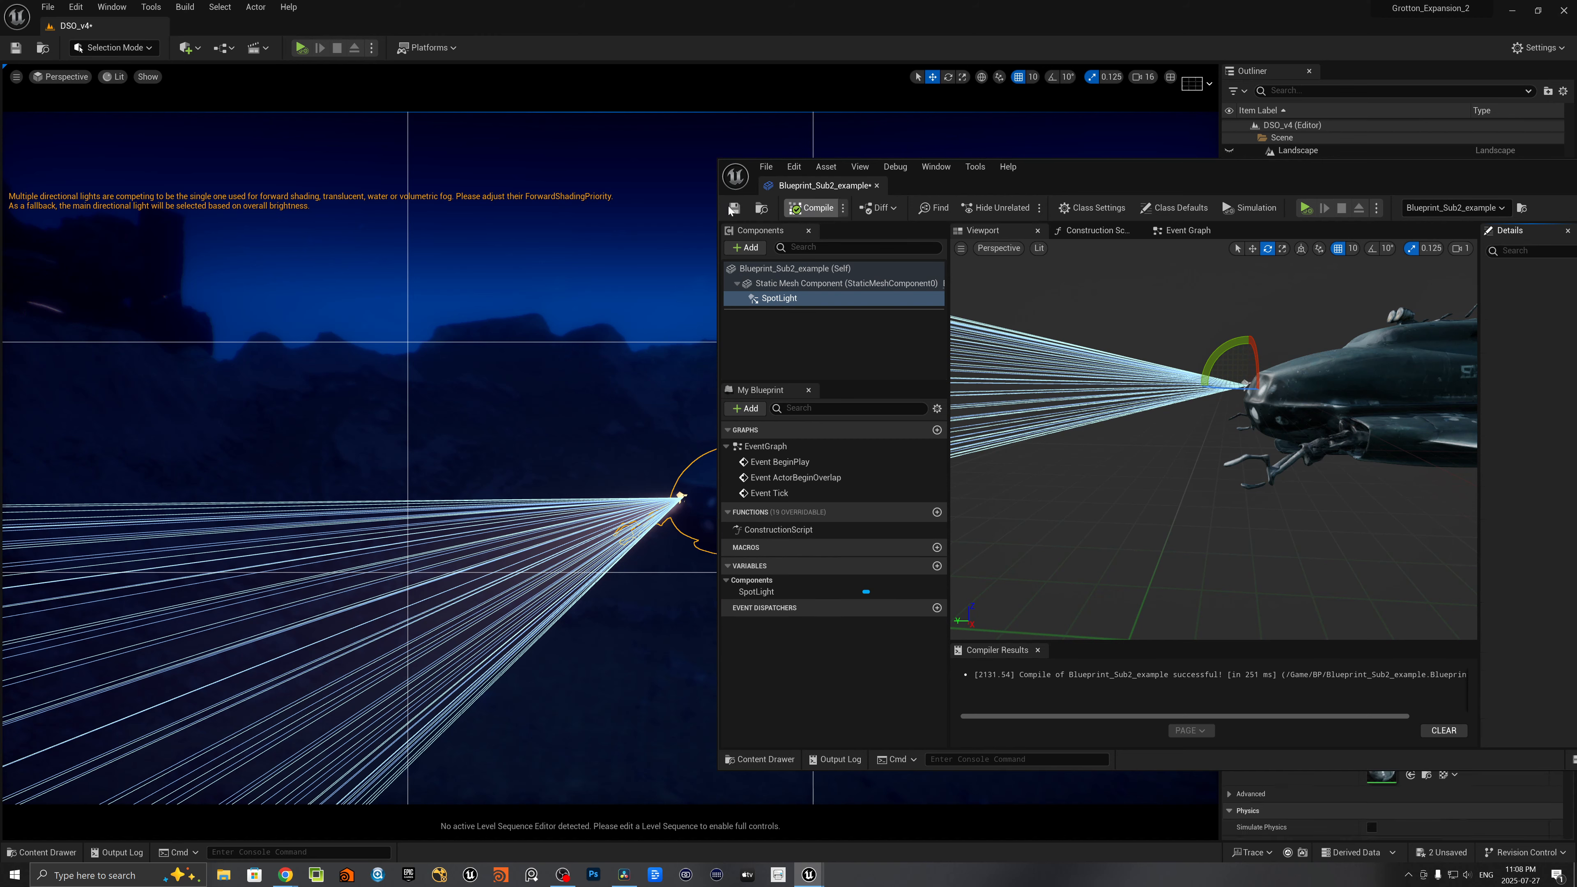
pyautogui.hotkey('ctrl', 's')
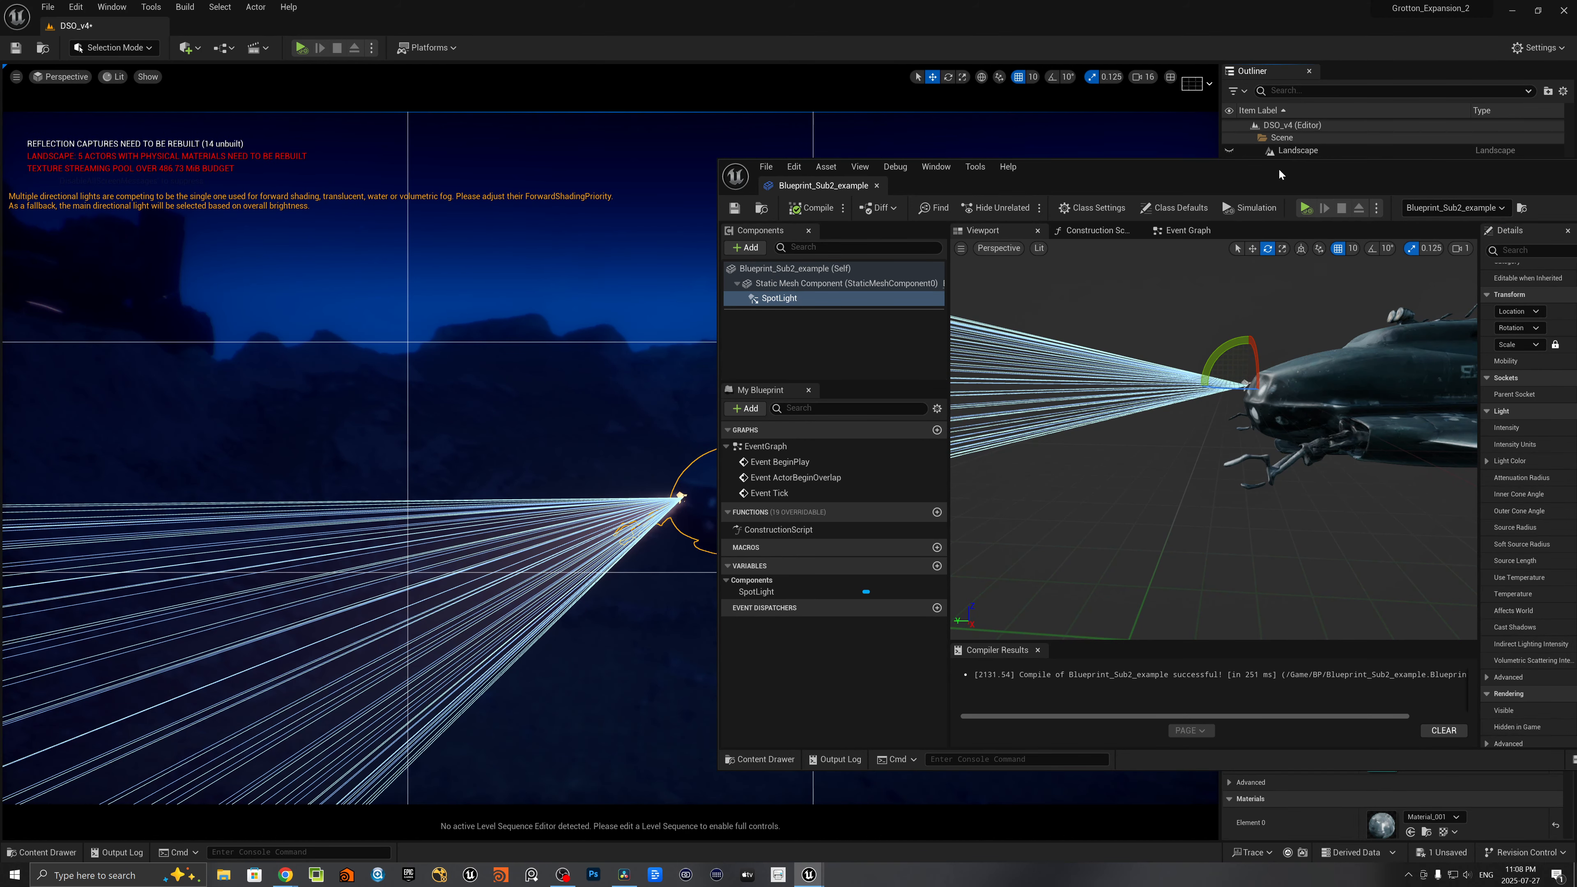
pyautogui.moveTo(1279, 173); pyautogui.dragTo(1181, 620)
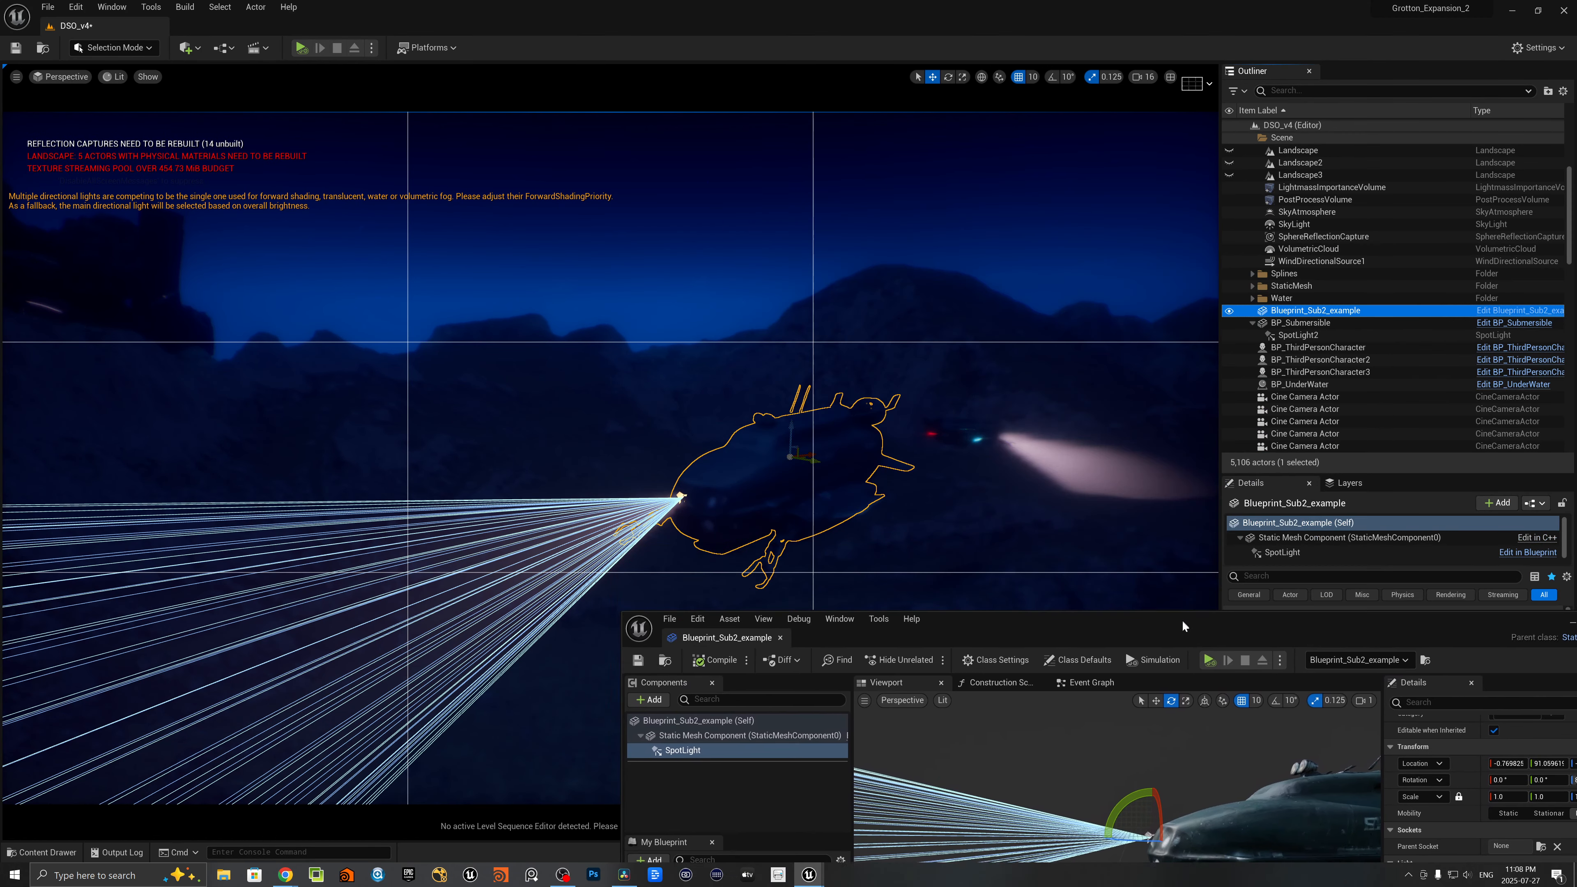
# - Examine the adjusted spotlight beam in the level with Blueprint_Sub2_example selected and deselected
pyautogui.click(1282, 312)
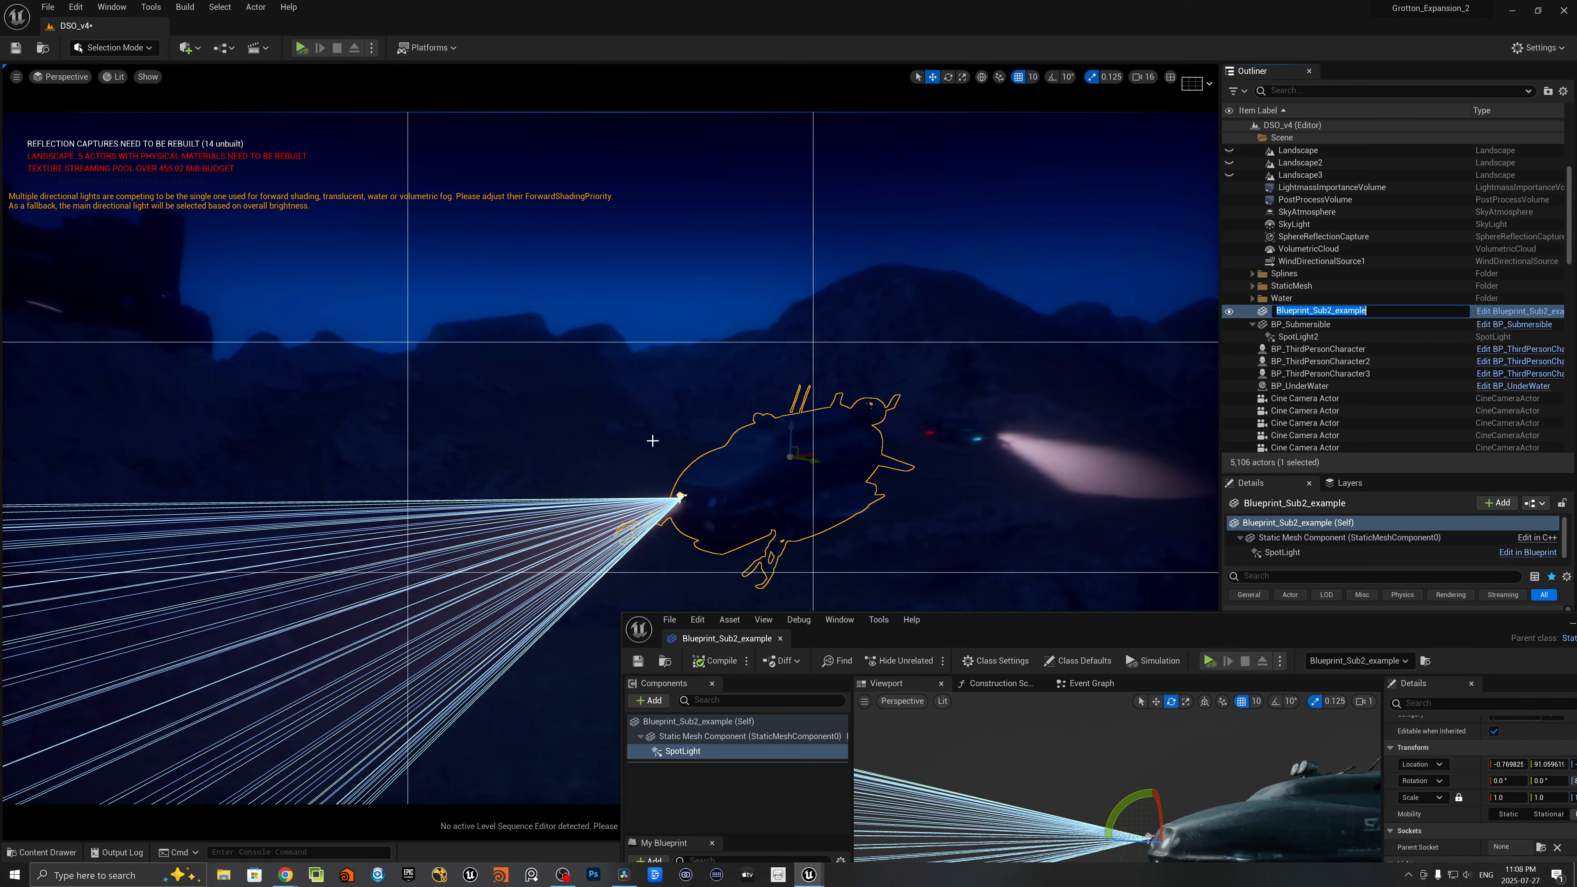
pyautogui.press('Escape')
pyautogui.press('Return')
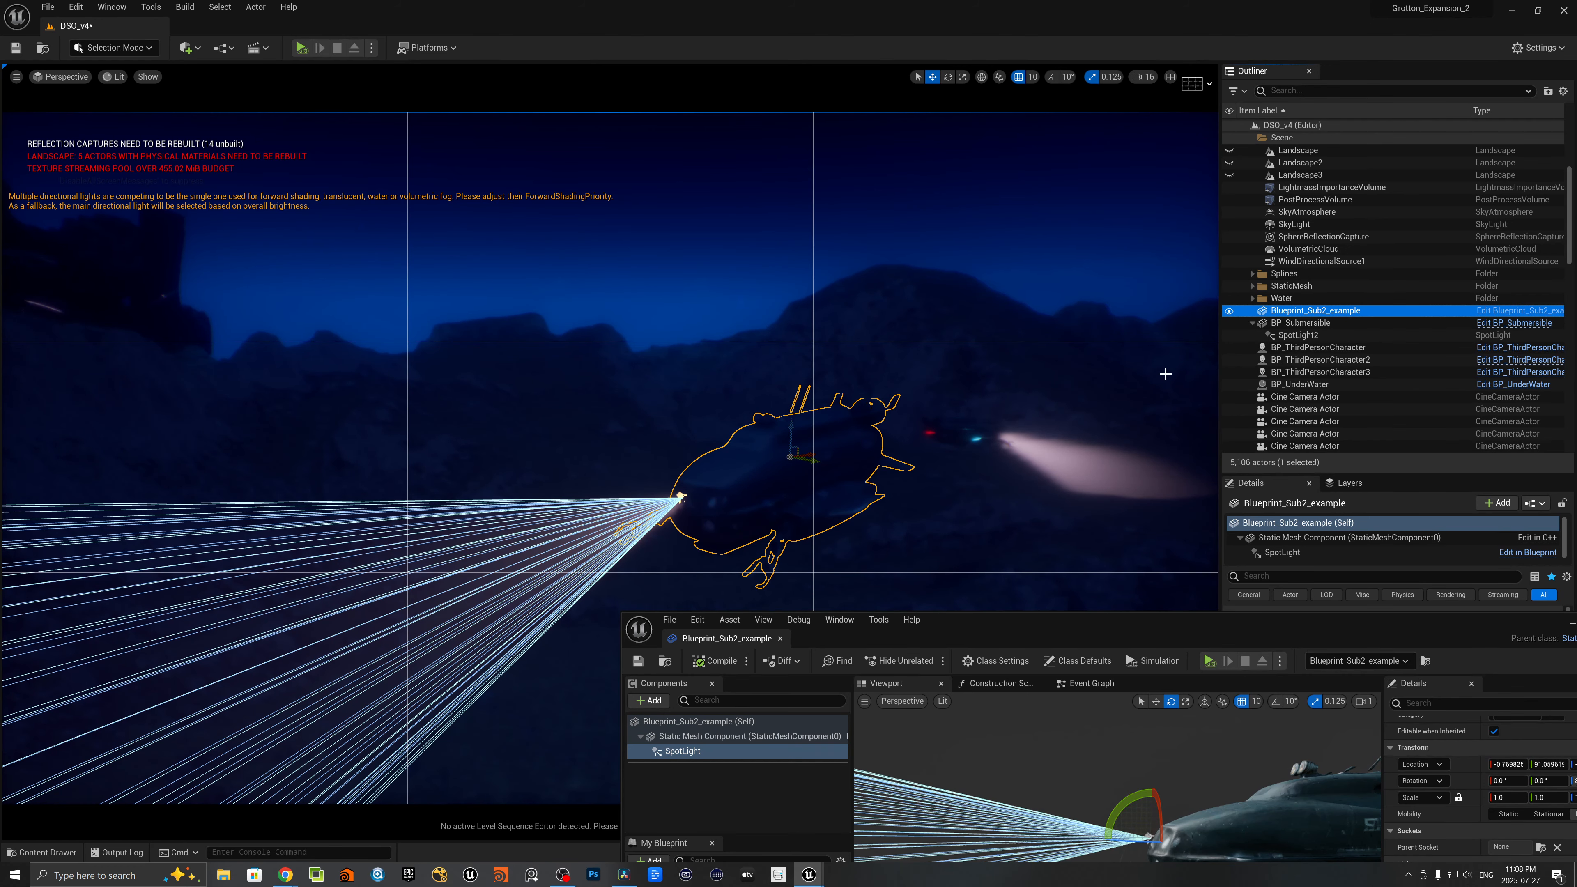
pyautogui.doubleClick(1309, 310)
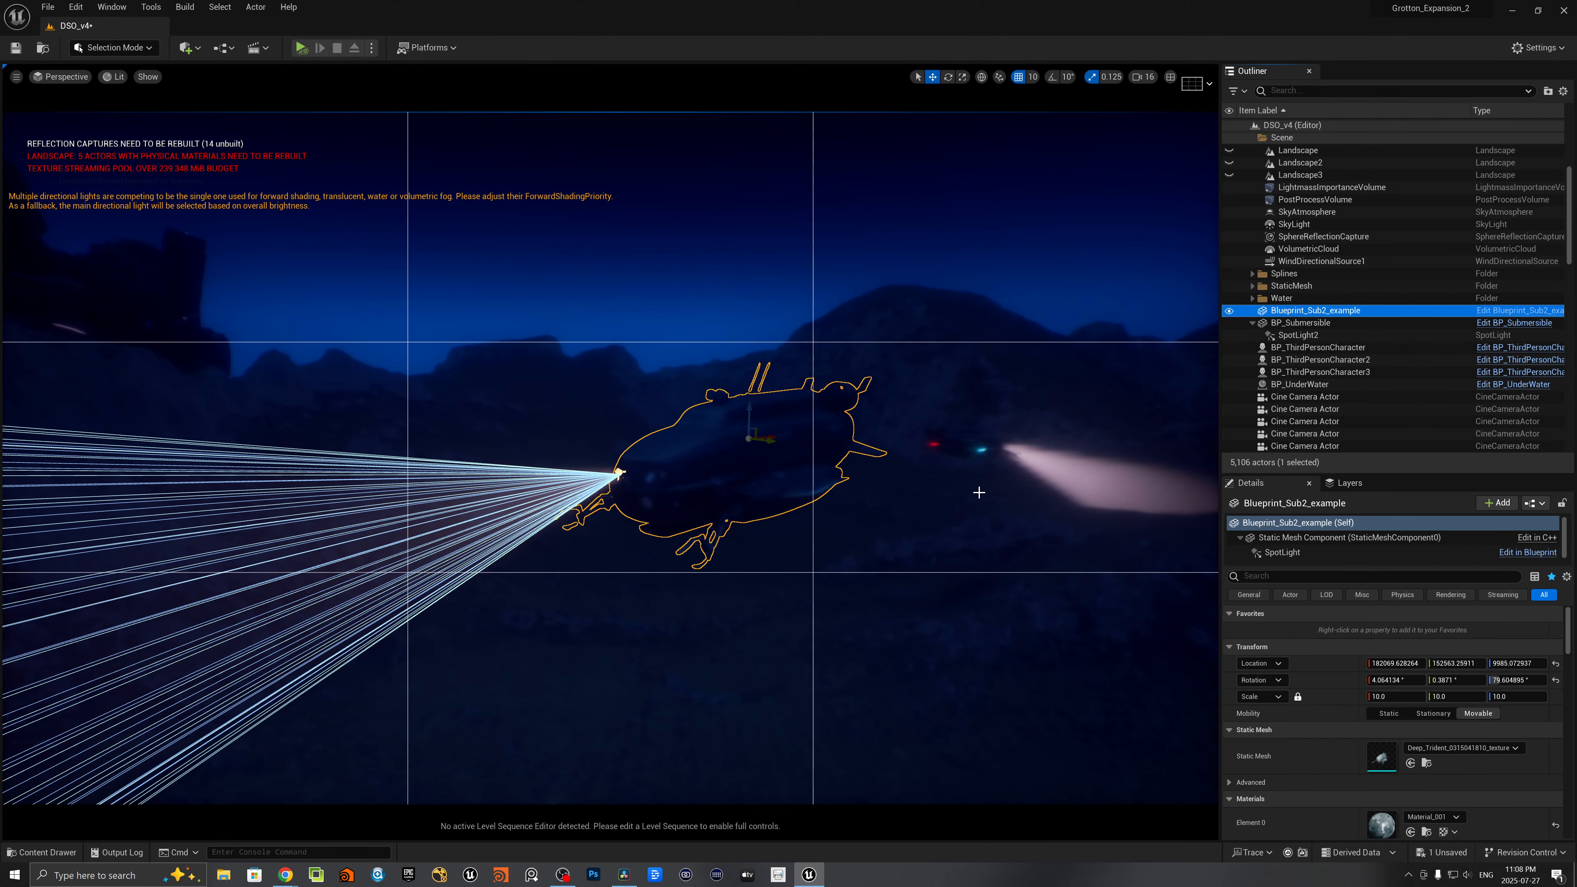
pyautogui.click(1317, 310)
pyautogui.press('Escape')
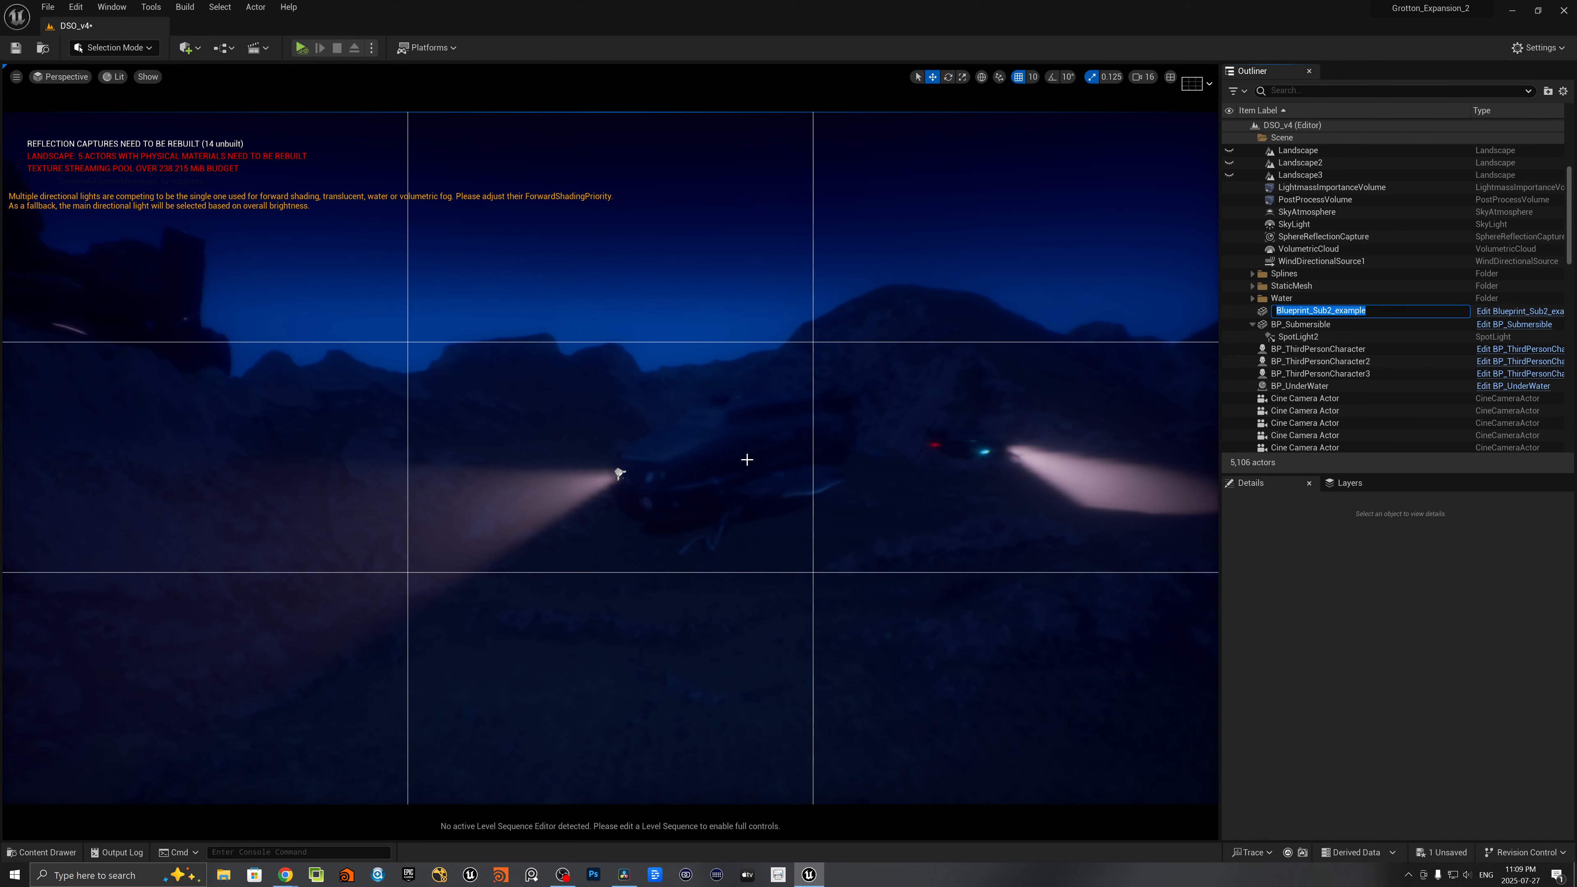
pyautogui.press('Escape')
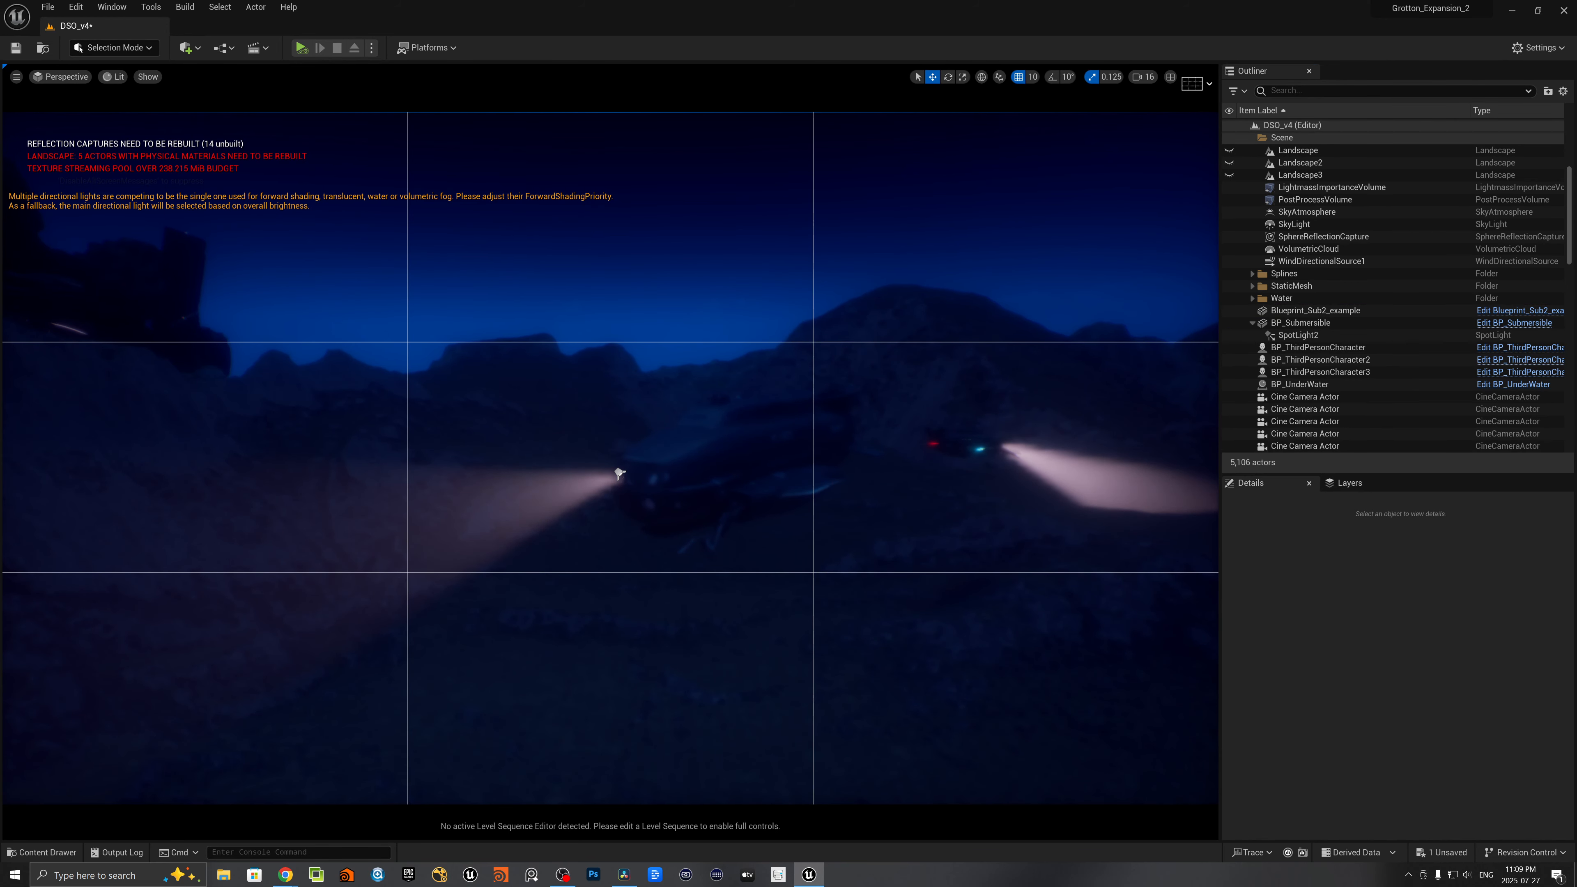
# - Reopen the Blueprint_Sub2_example asset from the level and show its model in the Blueprint's 3D view
pyautogui.click(1264, 310)
pyautogui.rightClick(1263, 310)
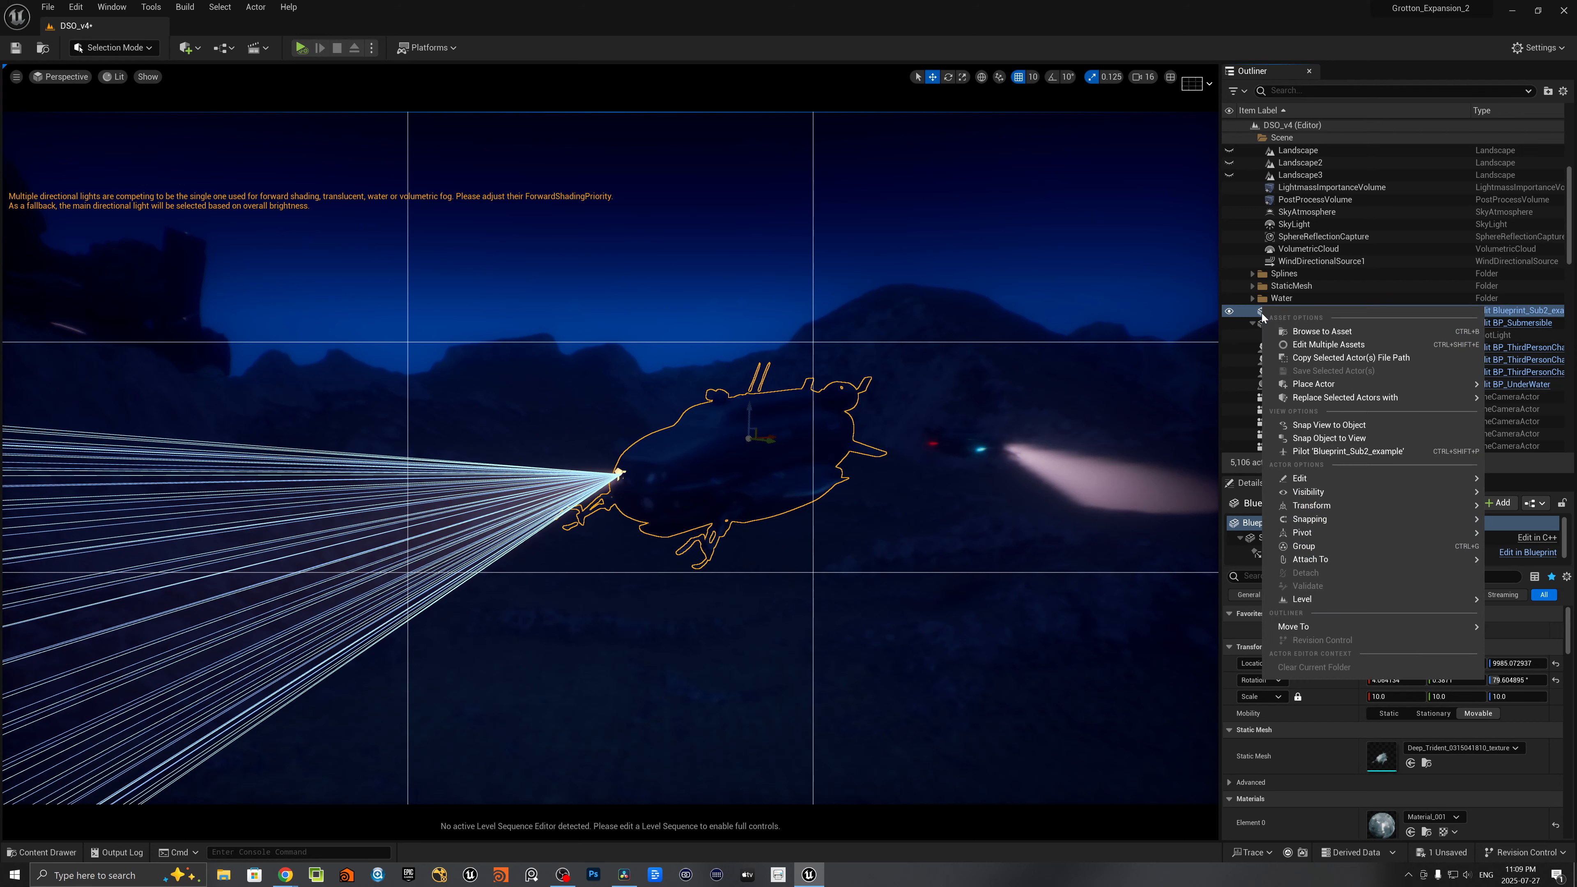
pyautogui.click(1291, 336)
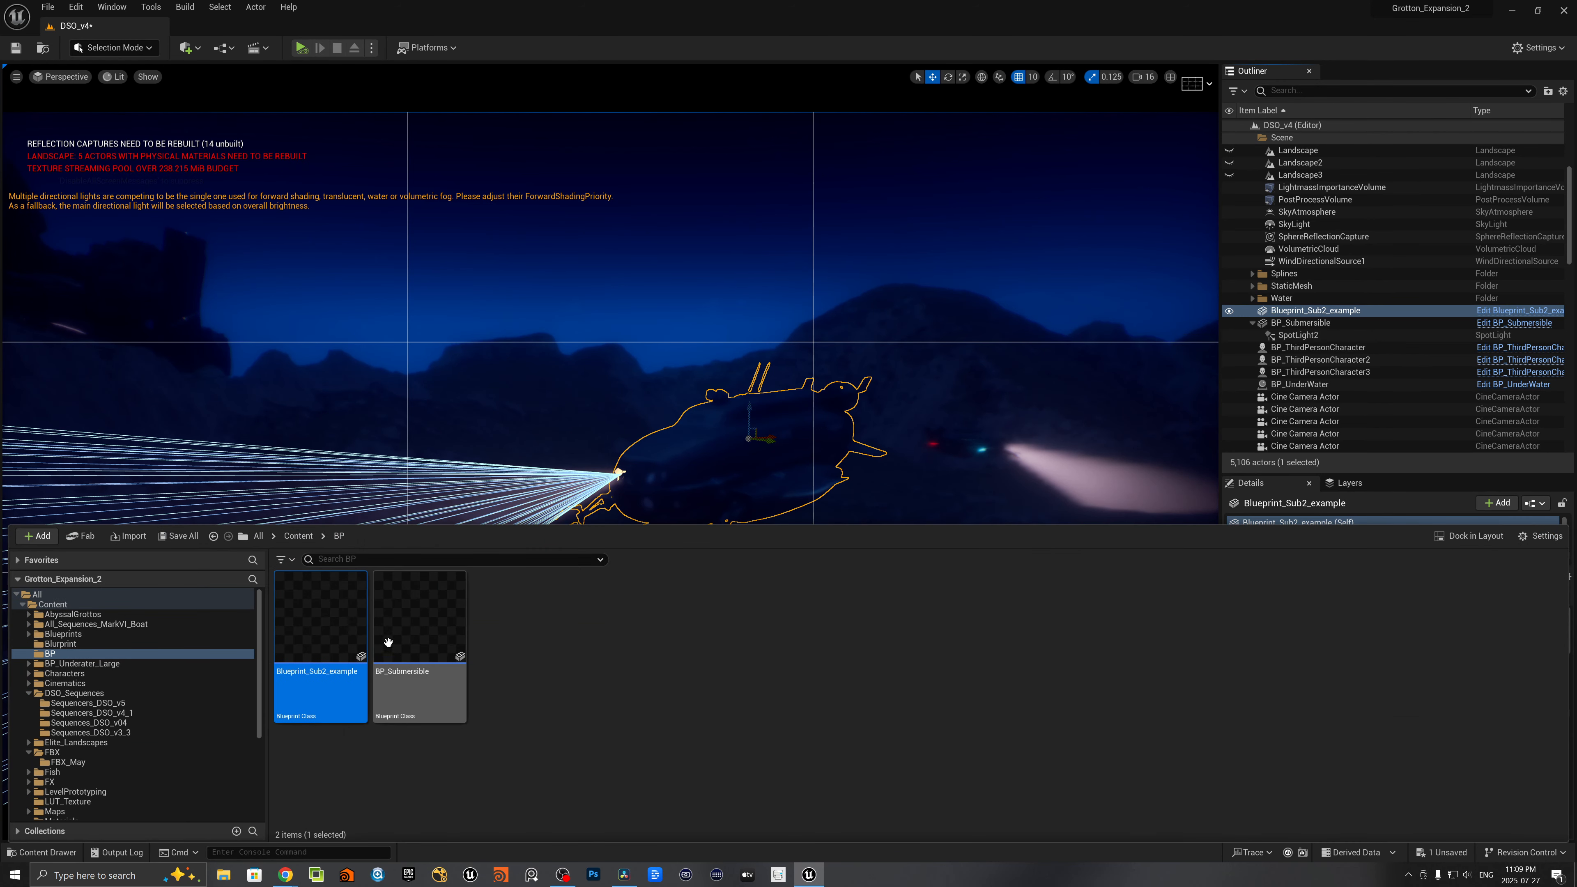
pyautogui.rightClick(324, 621)
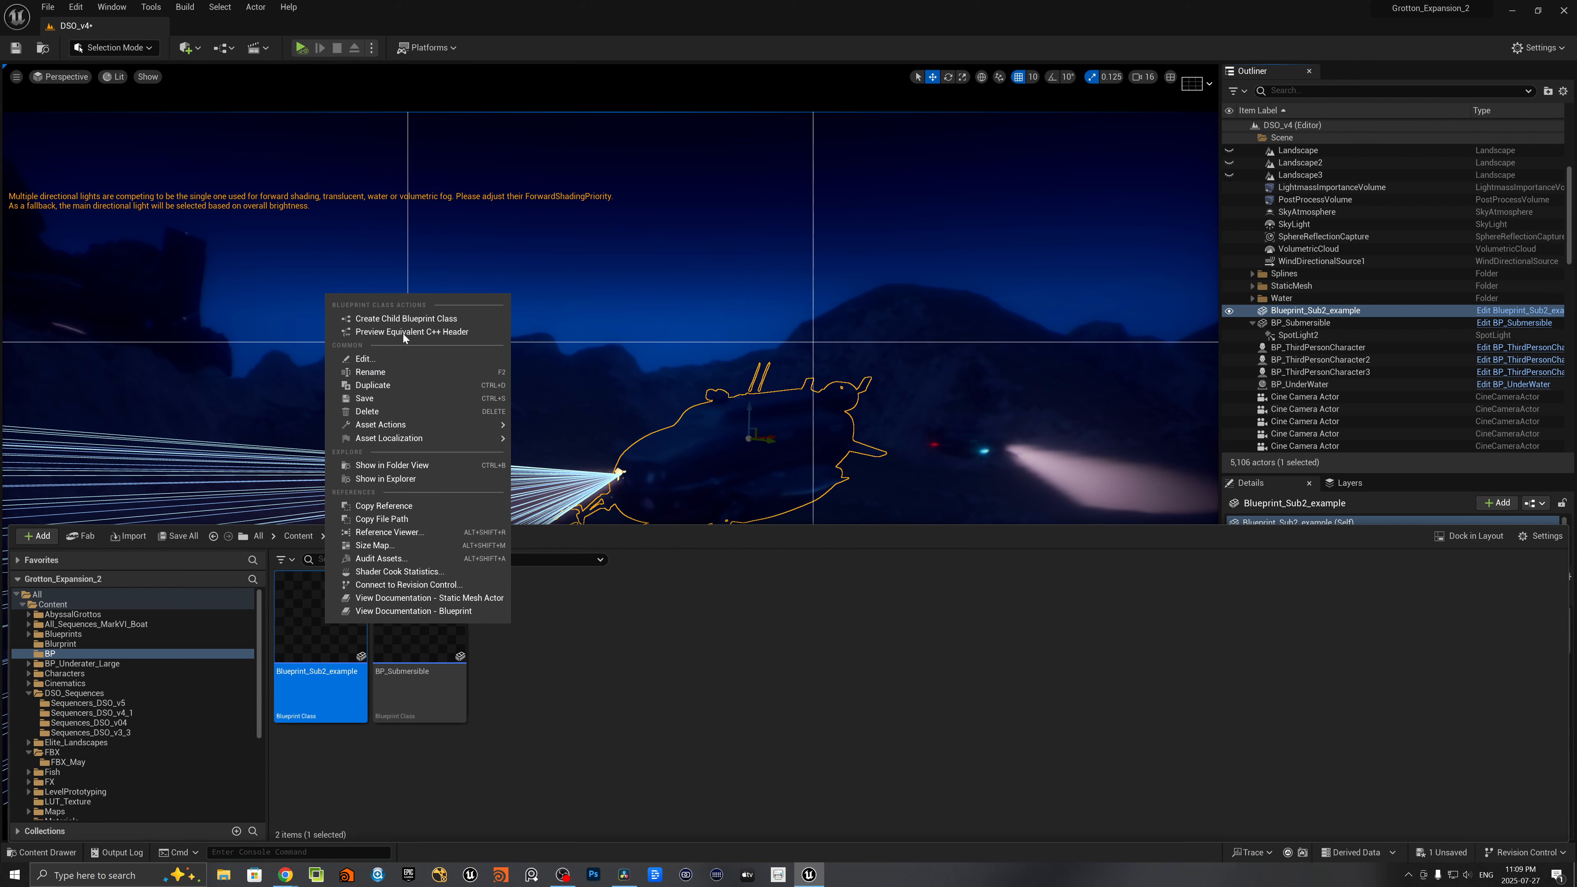
pyautogui.click(304, 602)
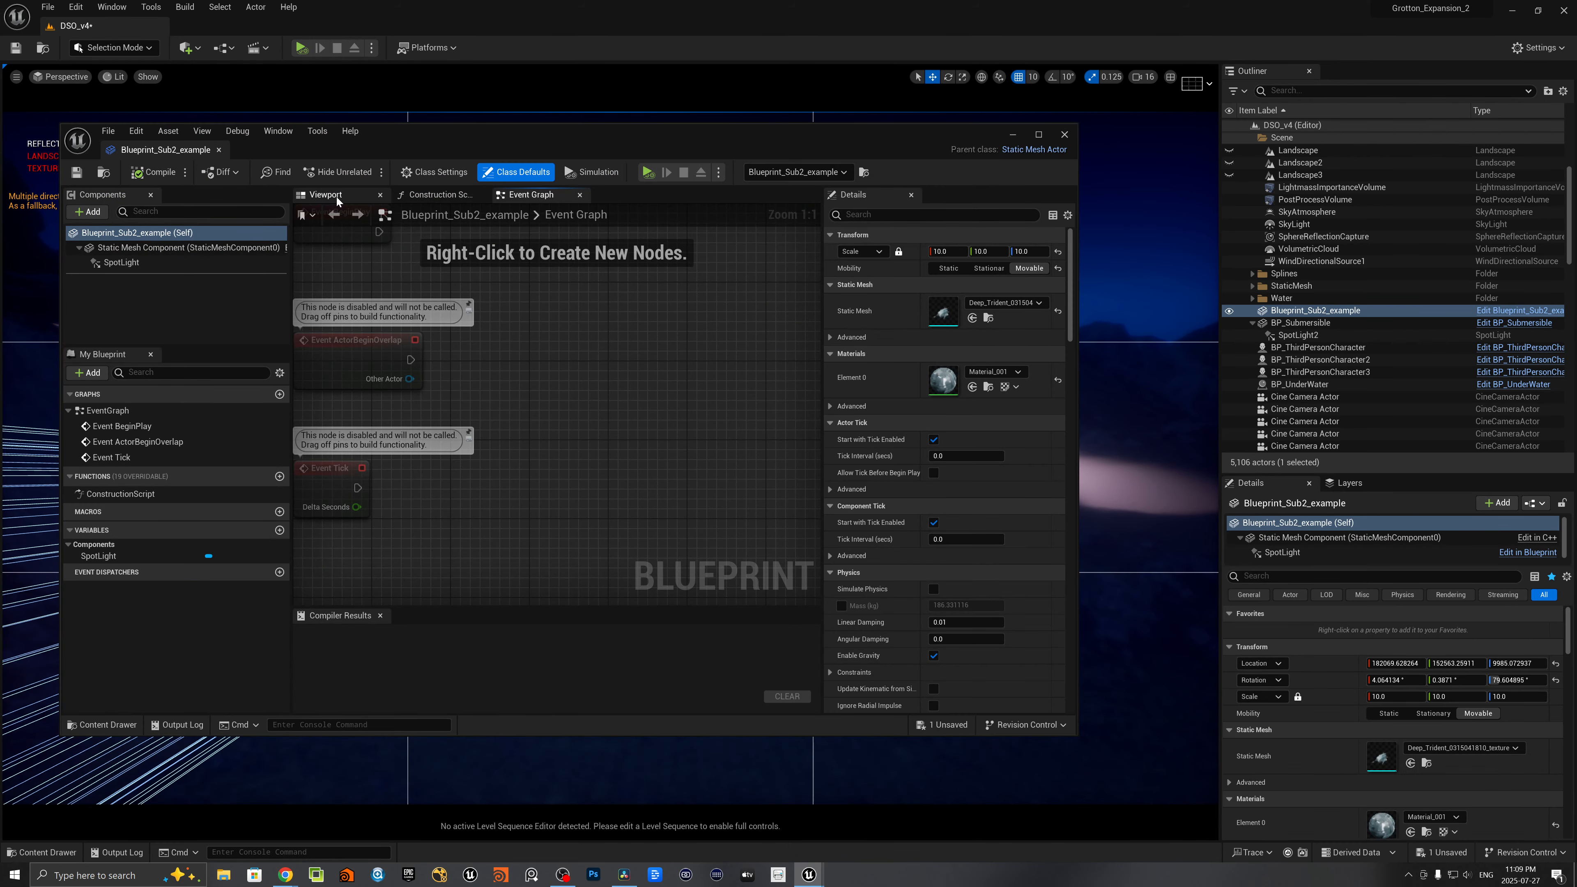
pyautogui.click(336, 197)
pyautogui.moveTo(436, 133); pyautogui.dragTo(577, 132)
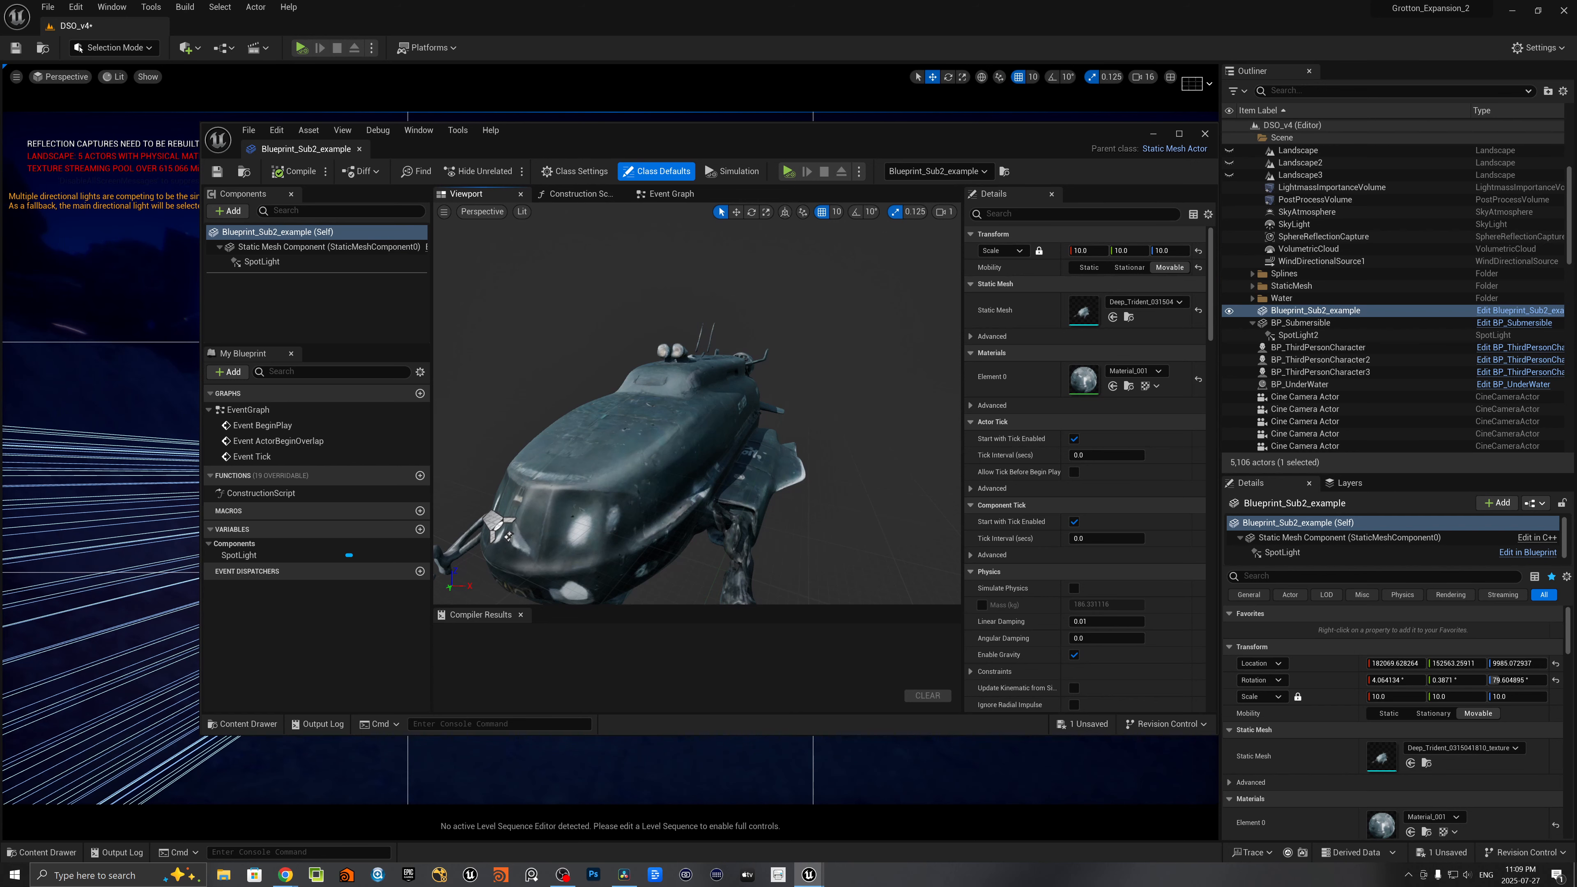
# - Add a Cylinder component to the Blueprint_Sub2_example Blueprint, with the side of the submarine in view
pyautogui.moveTo(621, 379); pyautogui.dragTo(925, 323, button='right')
pyautogui.press('a')
pyautogui.press('q')
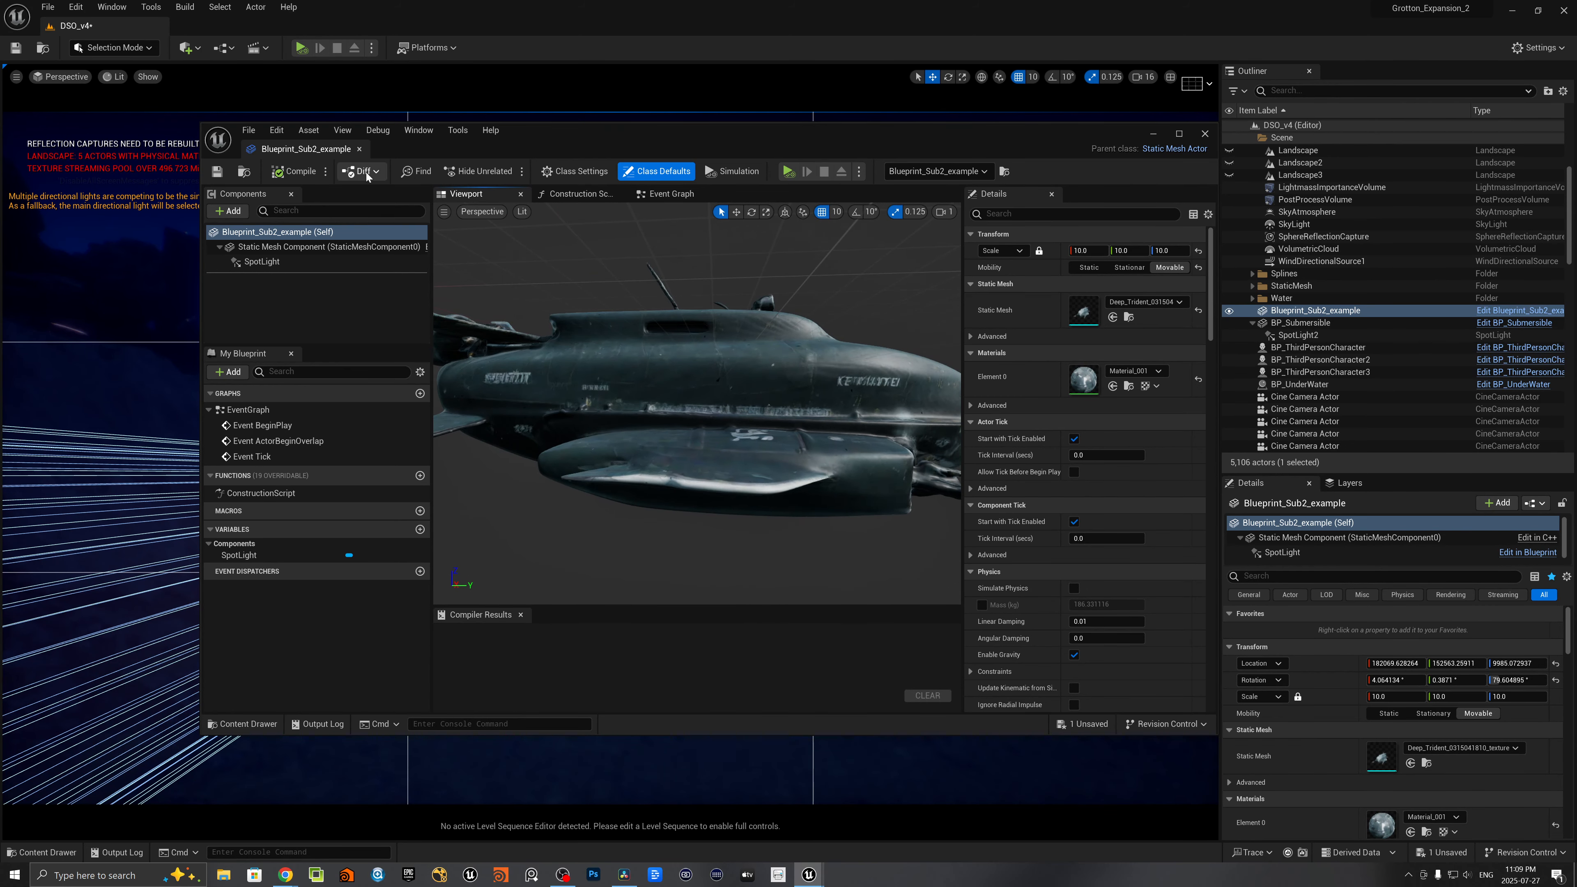
pyautogui.click(239, 212)
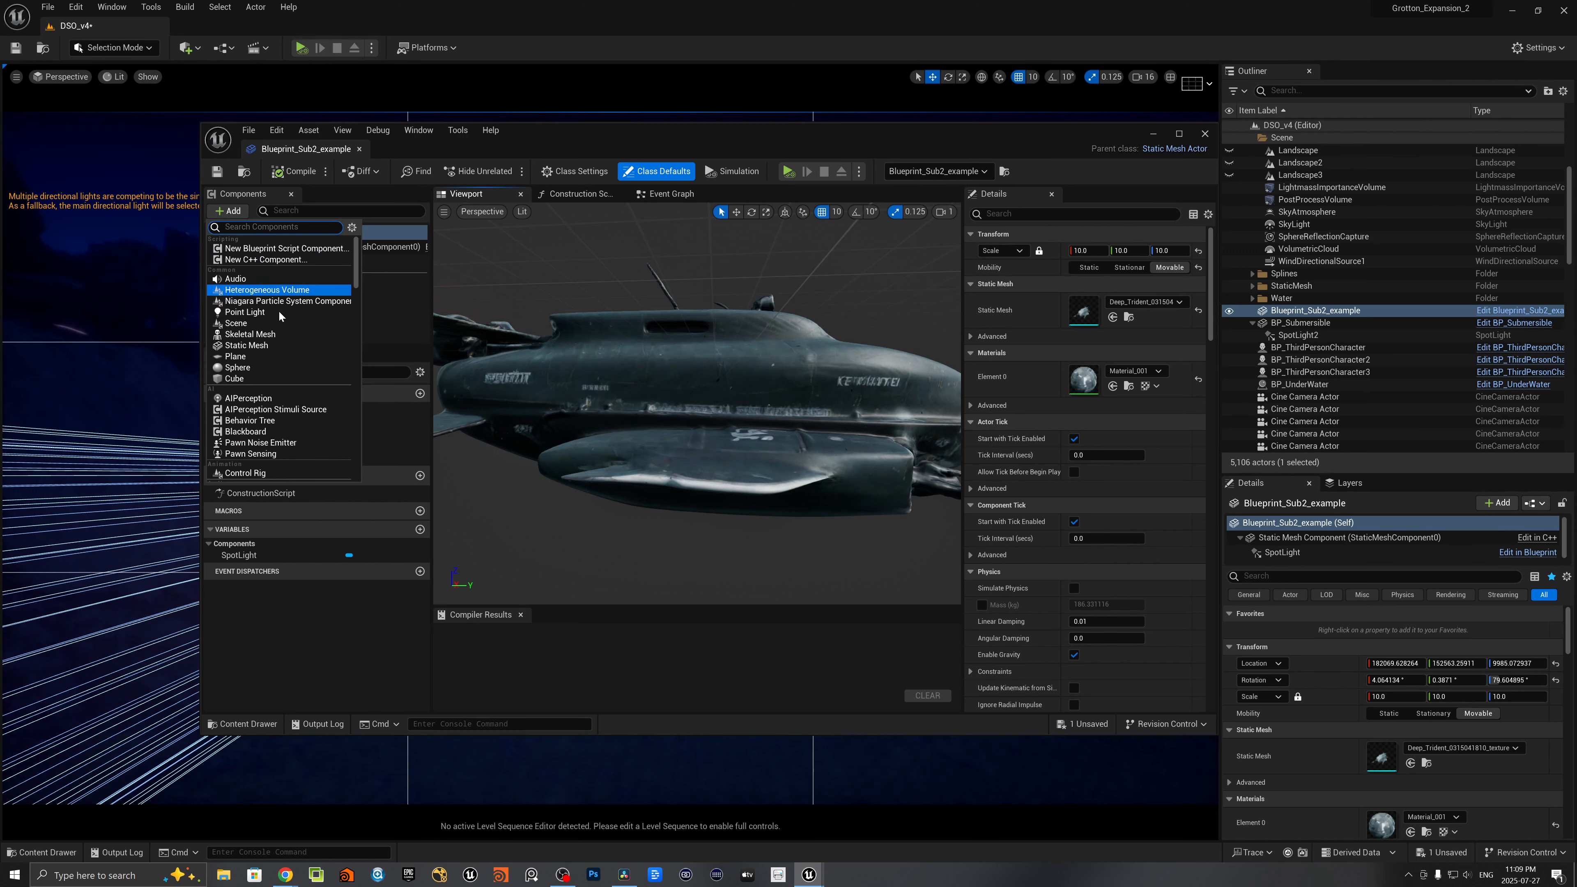
pyautogui.scroll(-2, 280, 347)
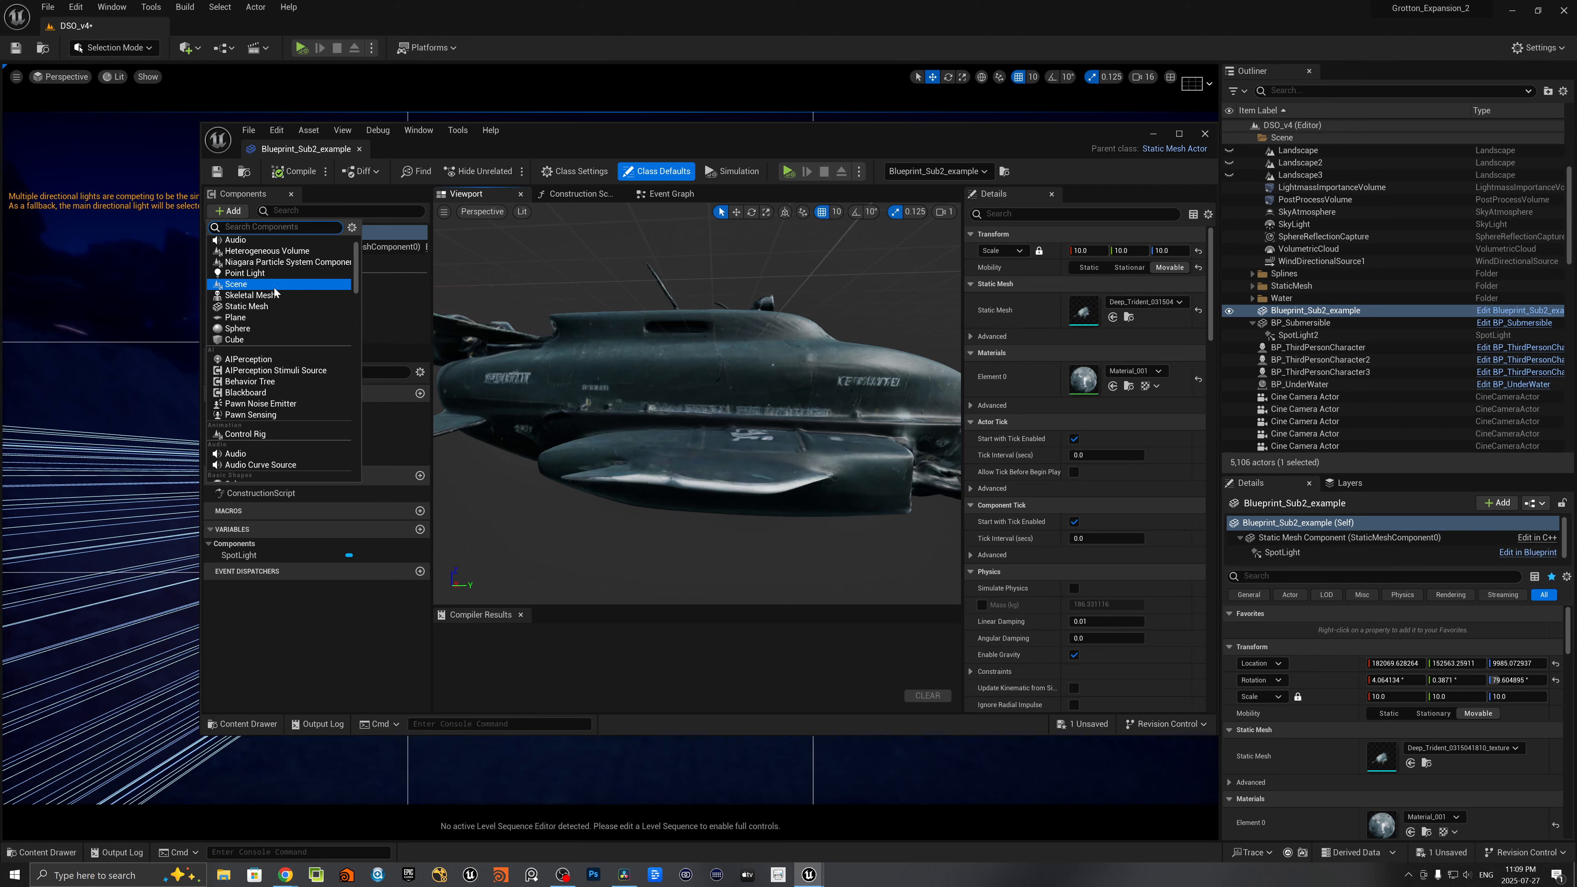
pyautogui.write('cylin')
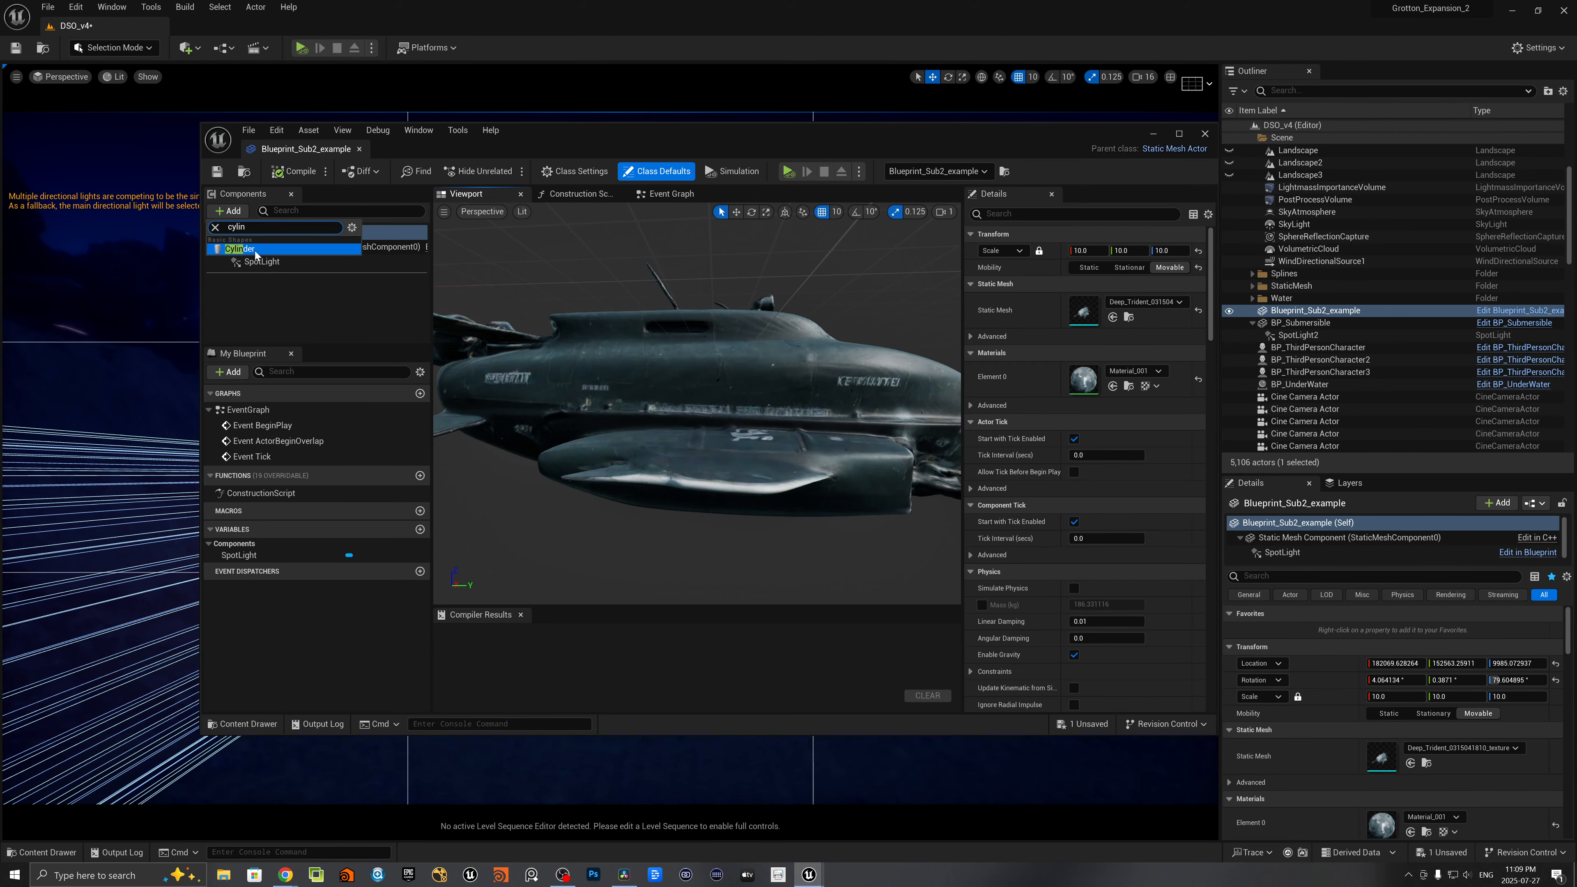
pyautogui.press('Return')
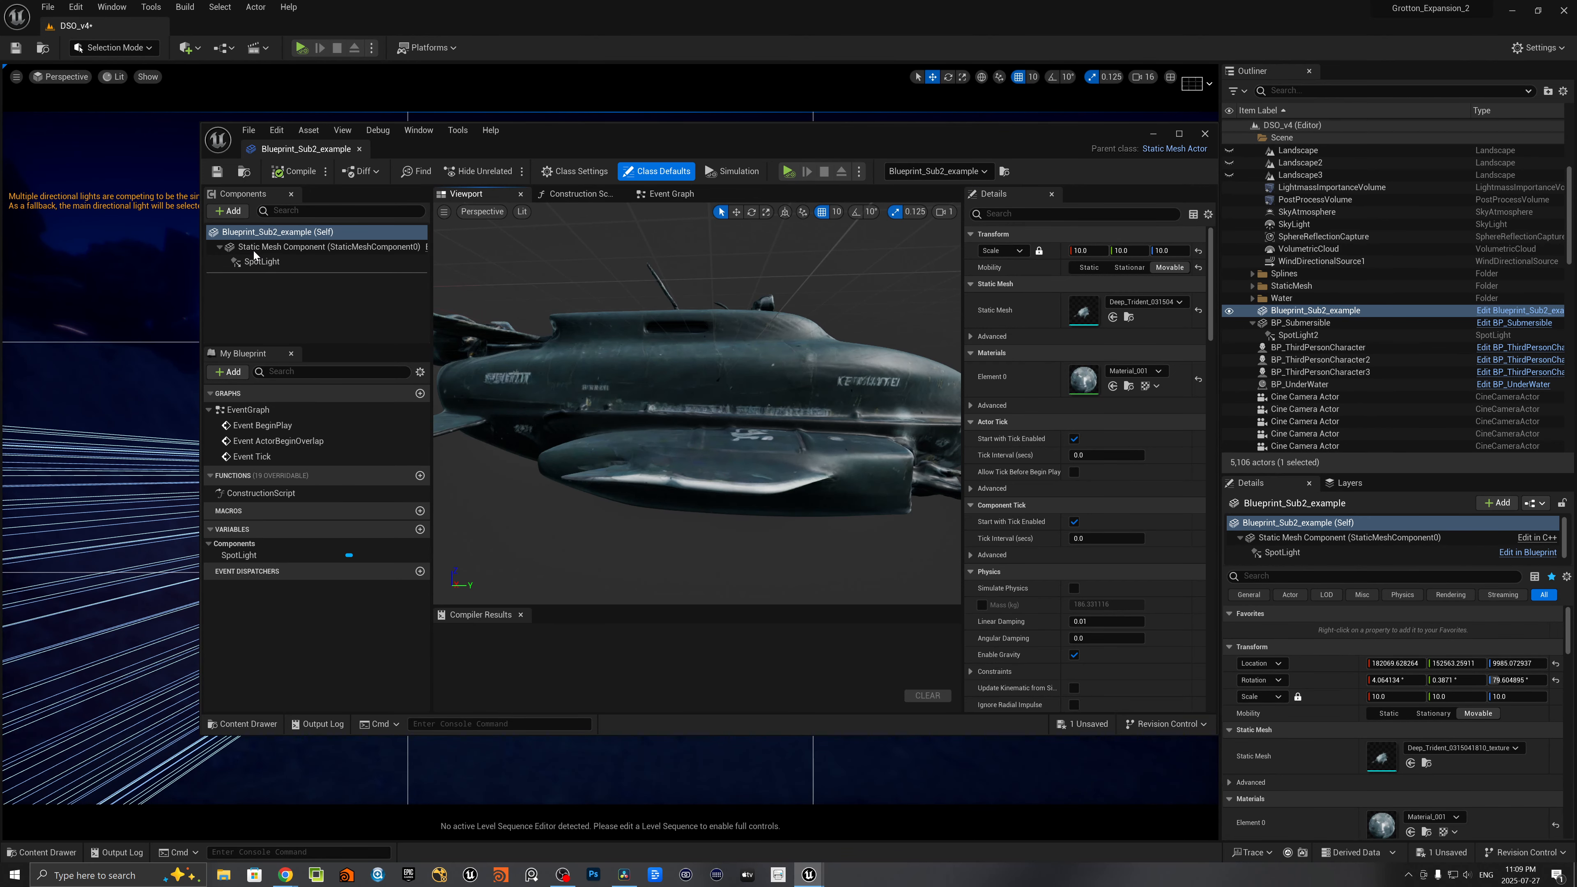
# - Scale the cylinder to 0.1 × 0.1 × 0.69 and lay it lengthwise along the side of the submarine's hull
pyautogui.scroll(-2, 696, 403)
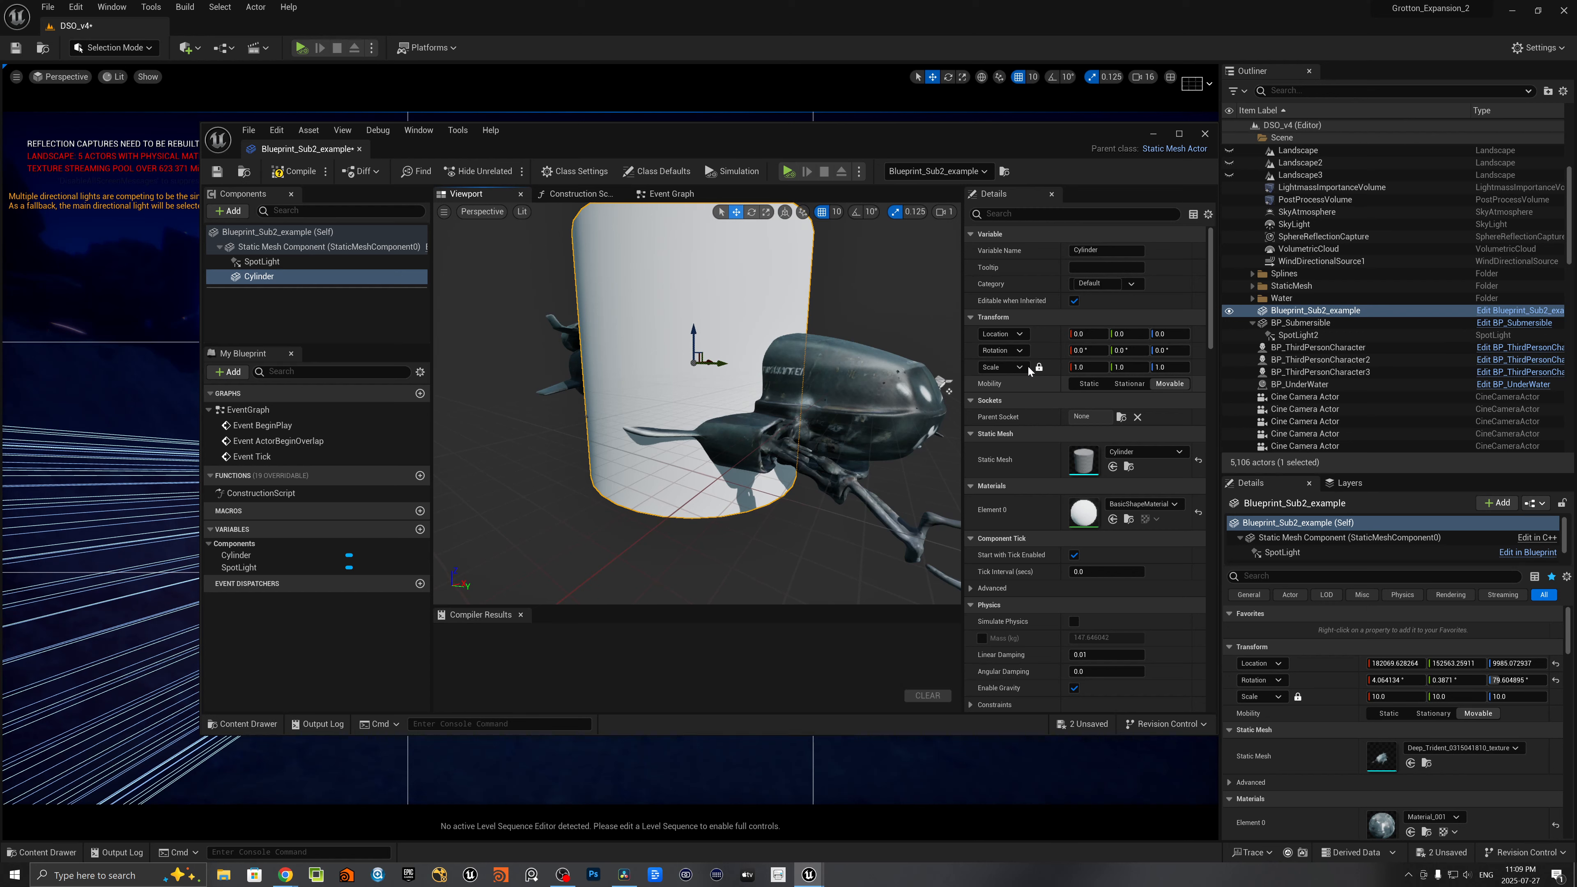
pyautogui.click(1088, 367)
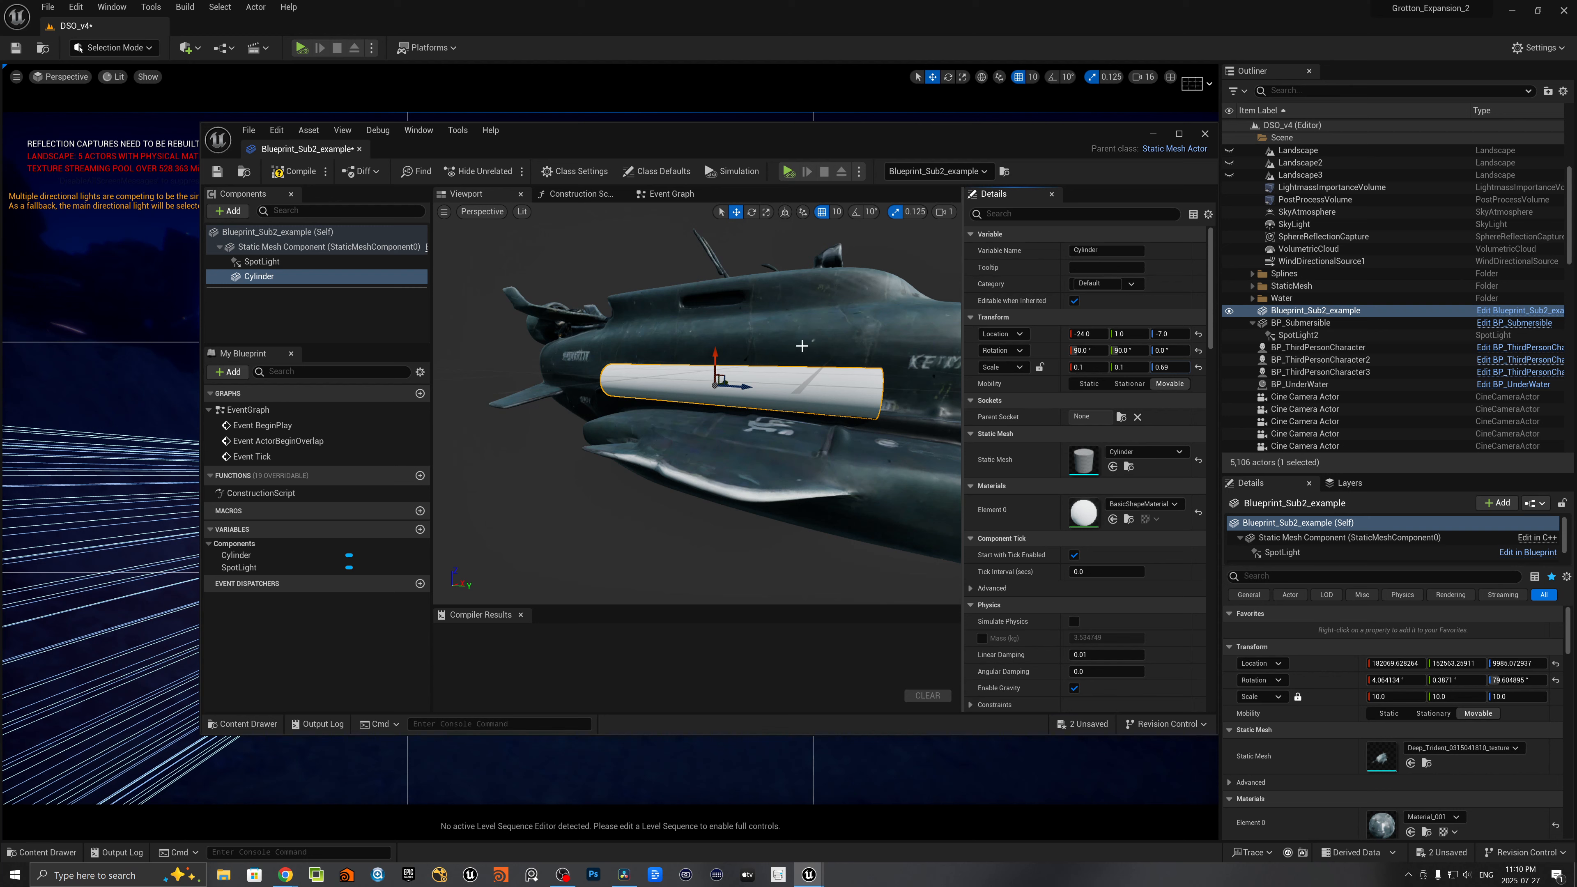
pyautogui.moveTo(727, 381); pyautogui.dragTo(730, 379)
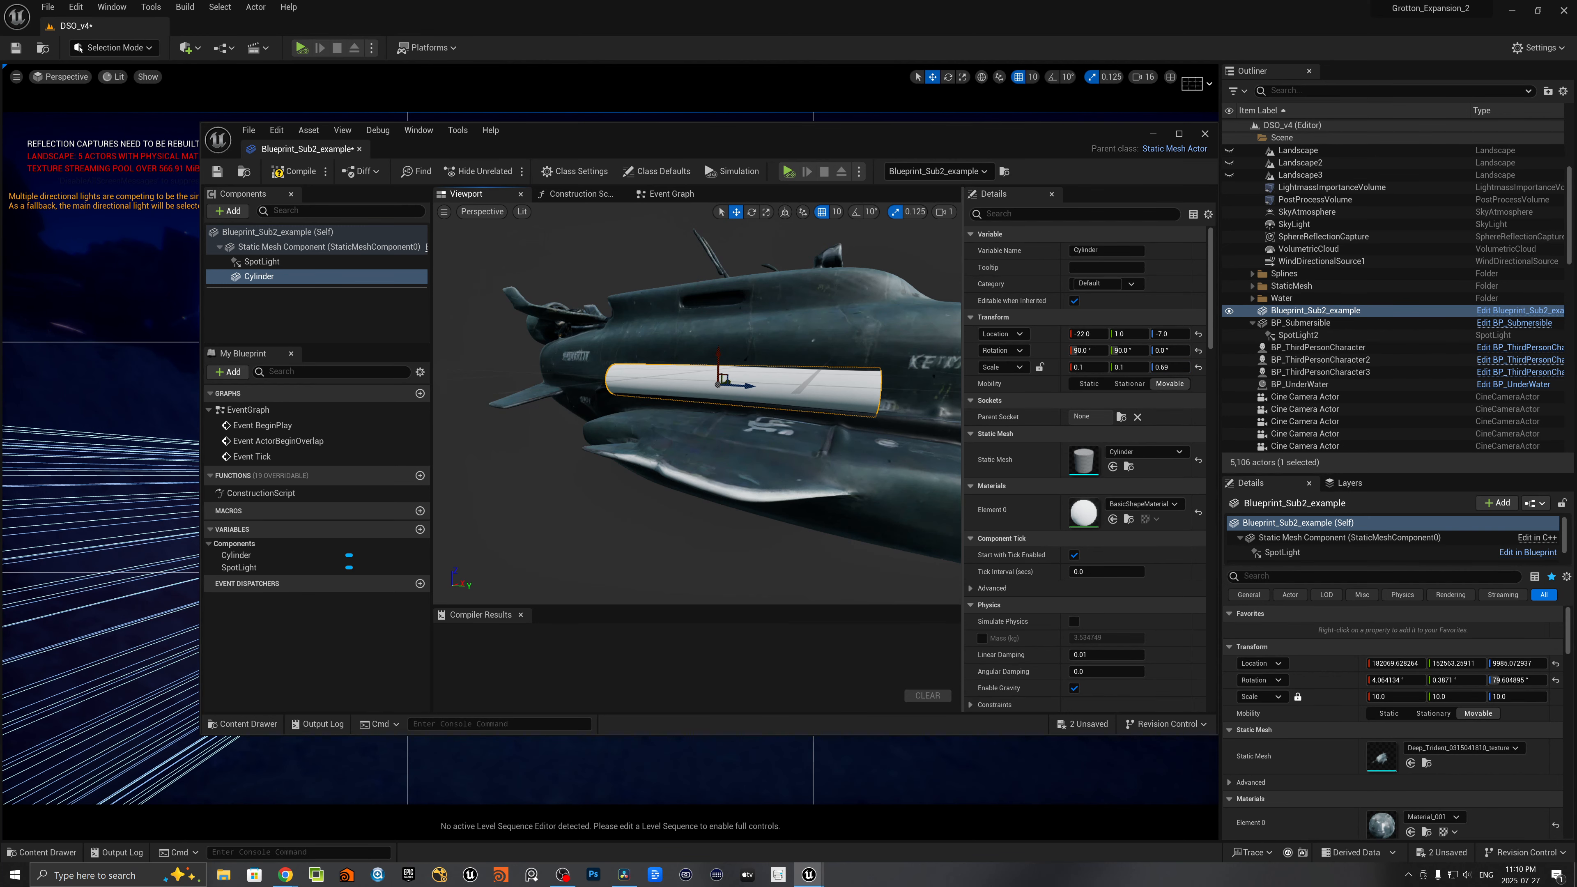
pyautogui.moveTo(731, 381); pyautogui.dragTo(776, 390, button='right')
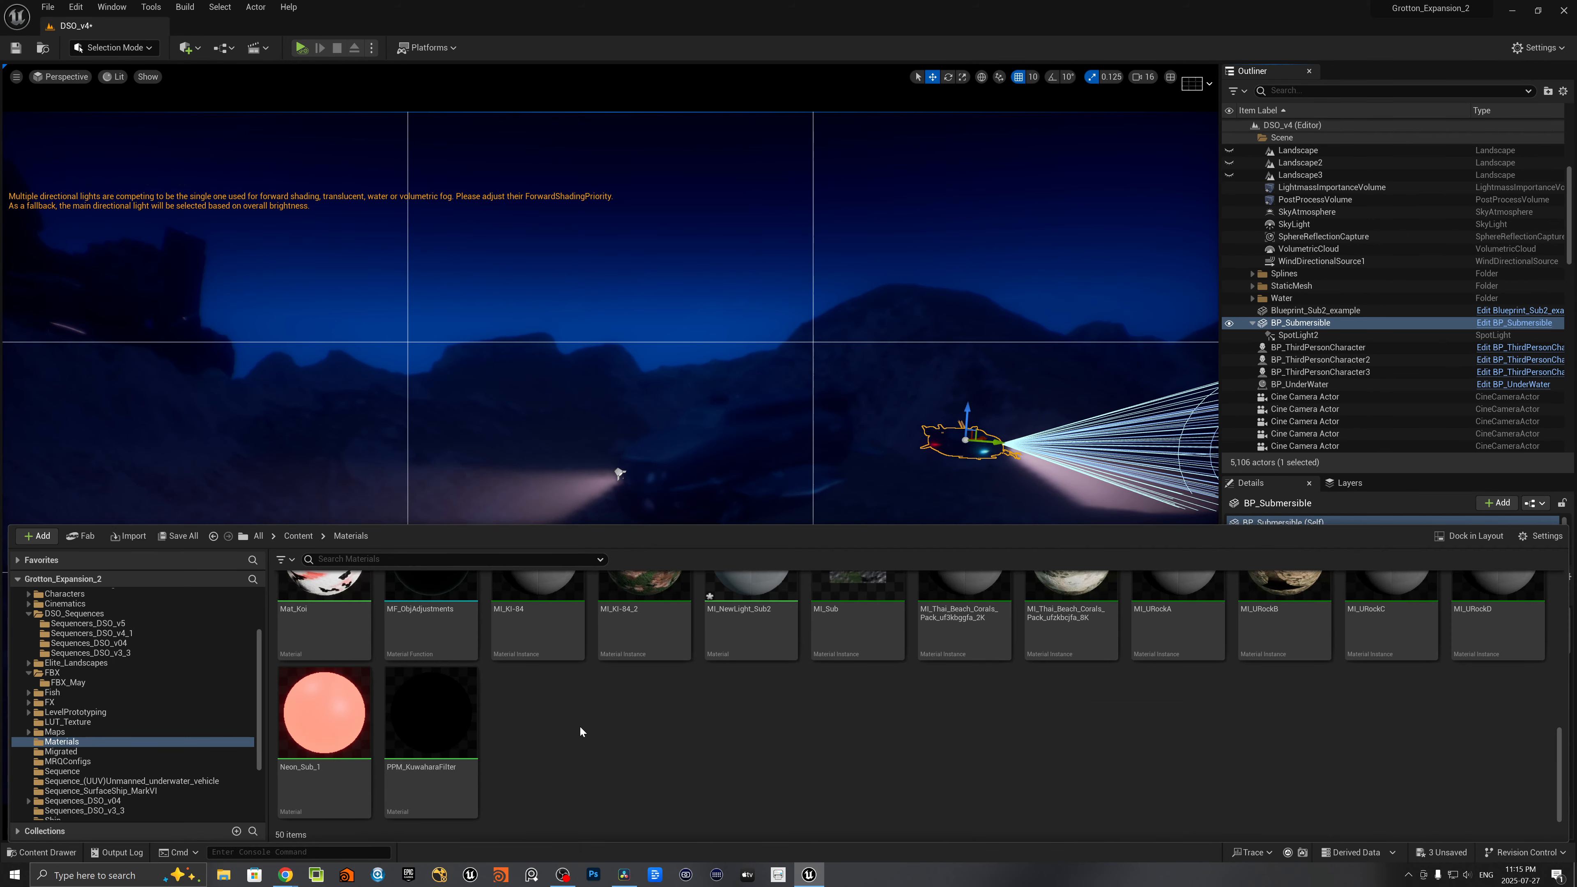
# - Create a new material named MI_SubLight_2 in the Materials folder
pyautogui.rightClick(580, 727)
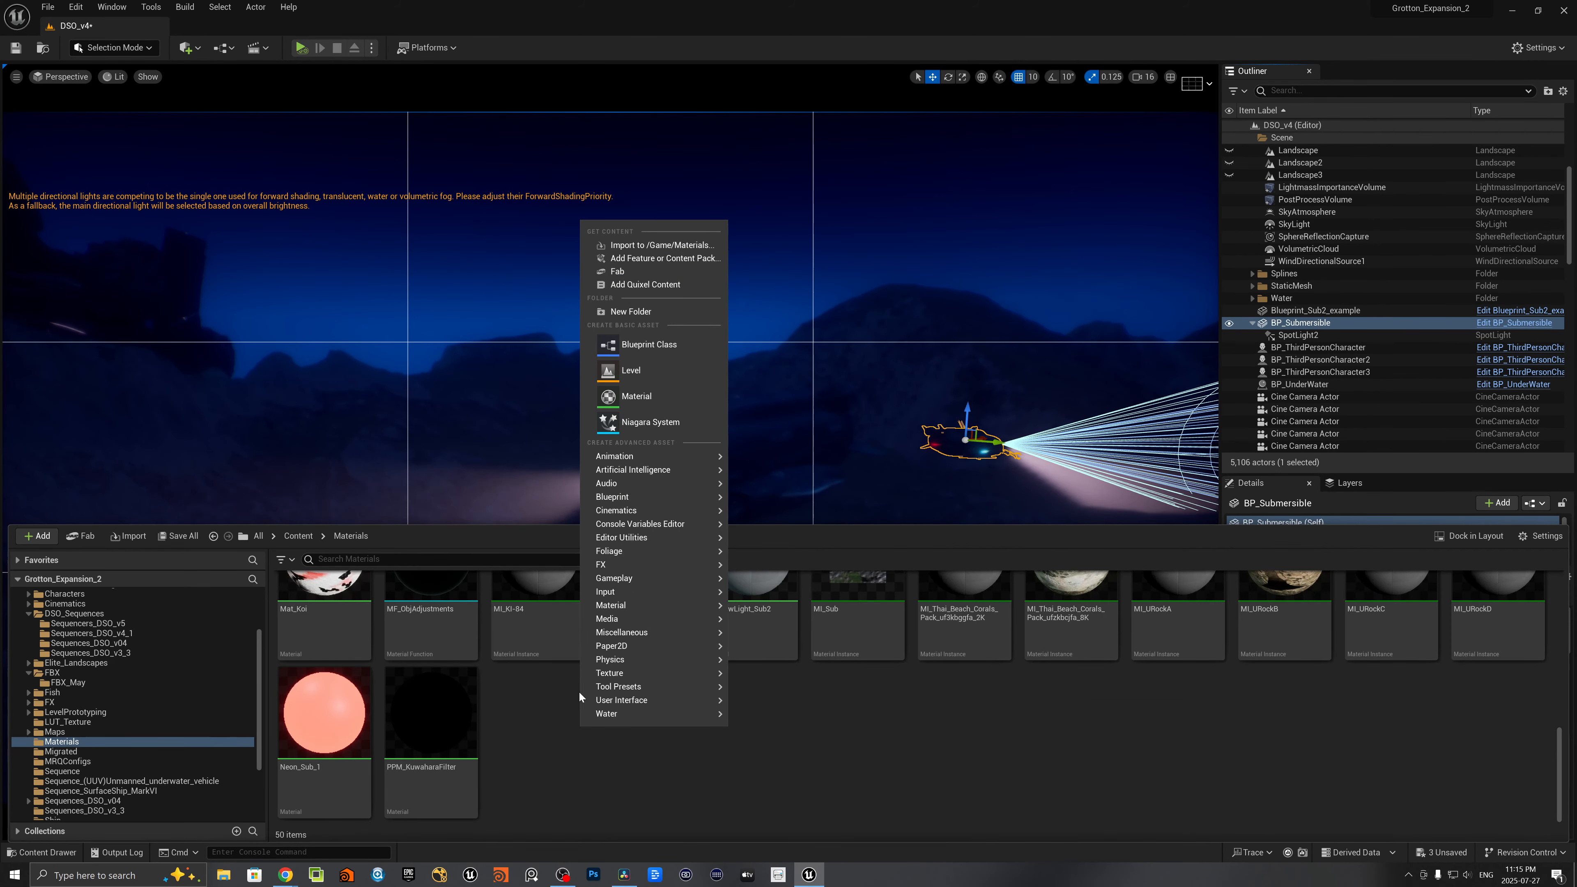
pyautogui.click(544, 733)
pyautogui.rightClick(544, 734)
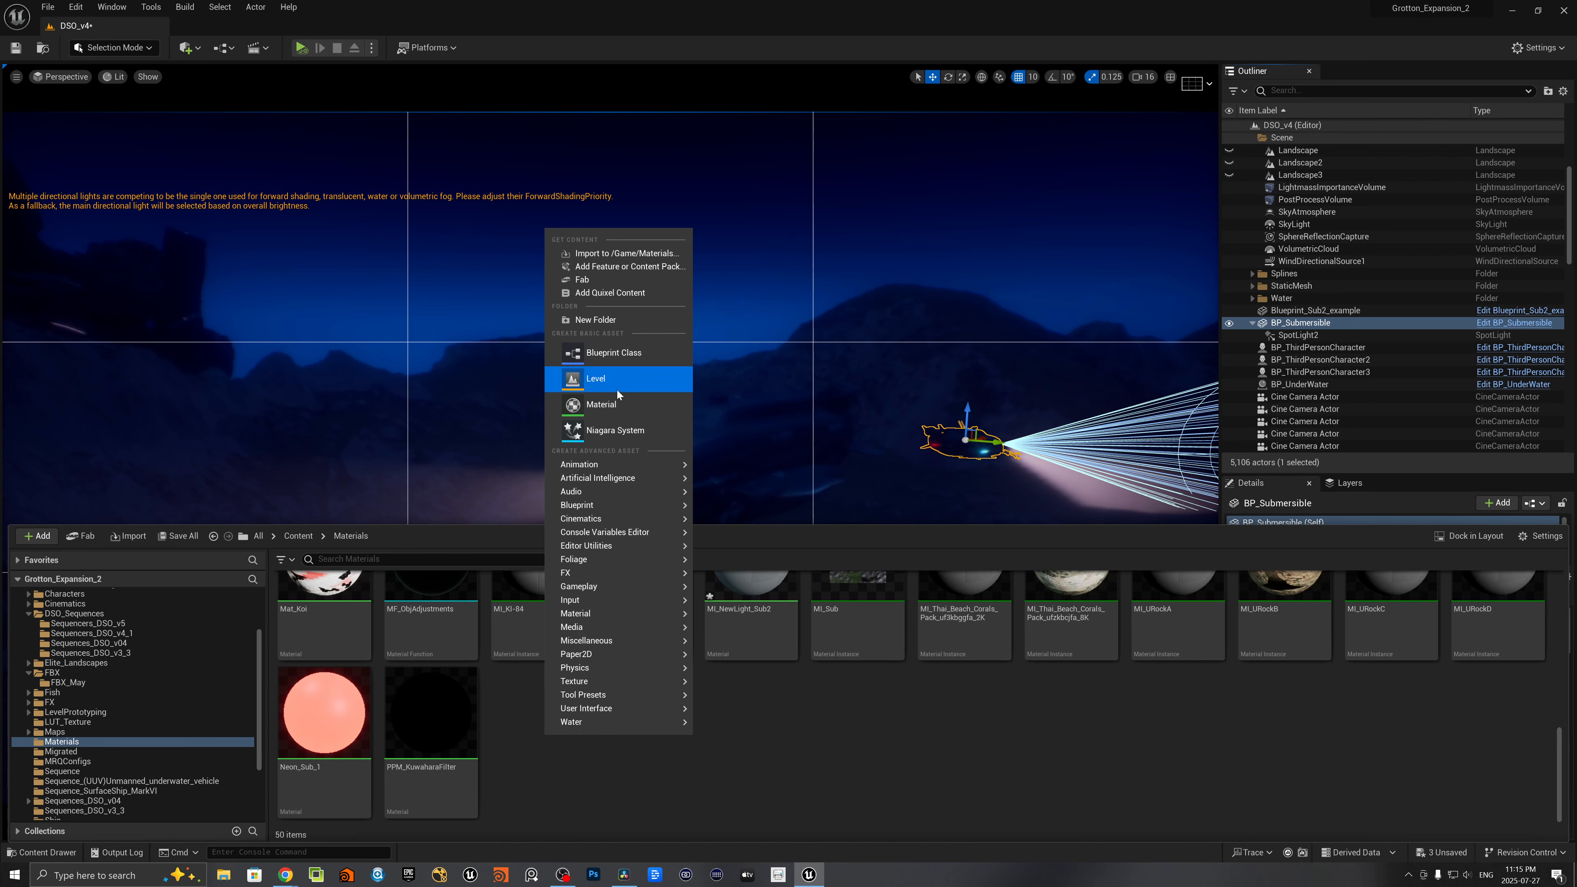
pyautogui.click(612, 404)
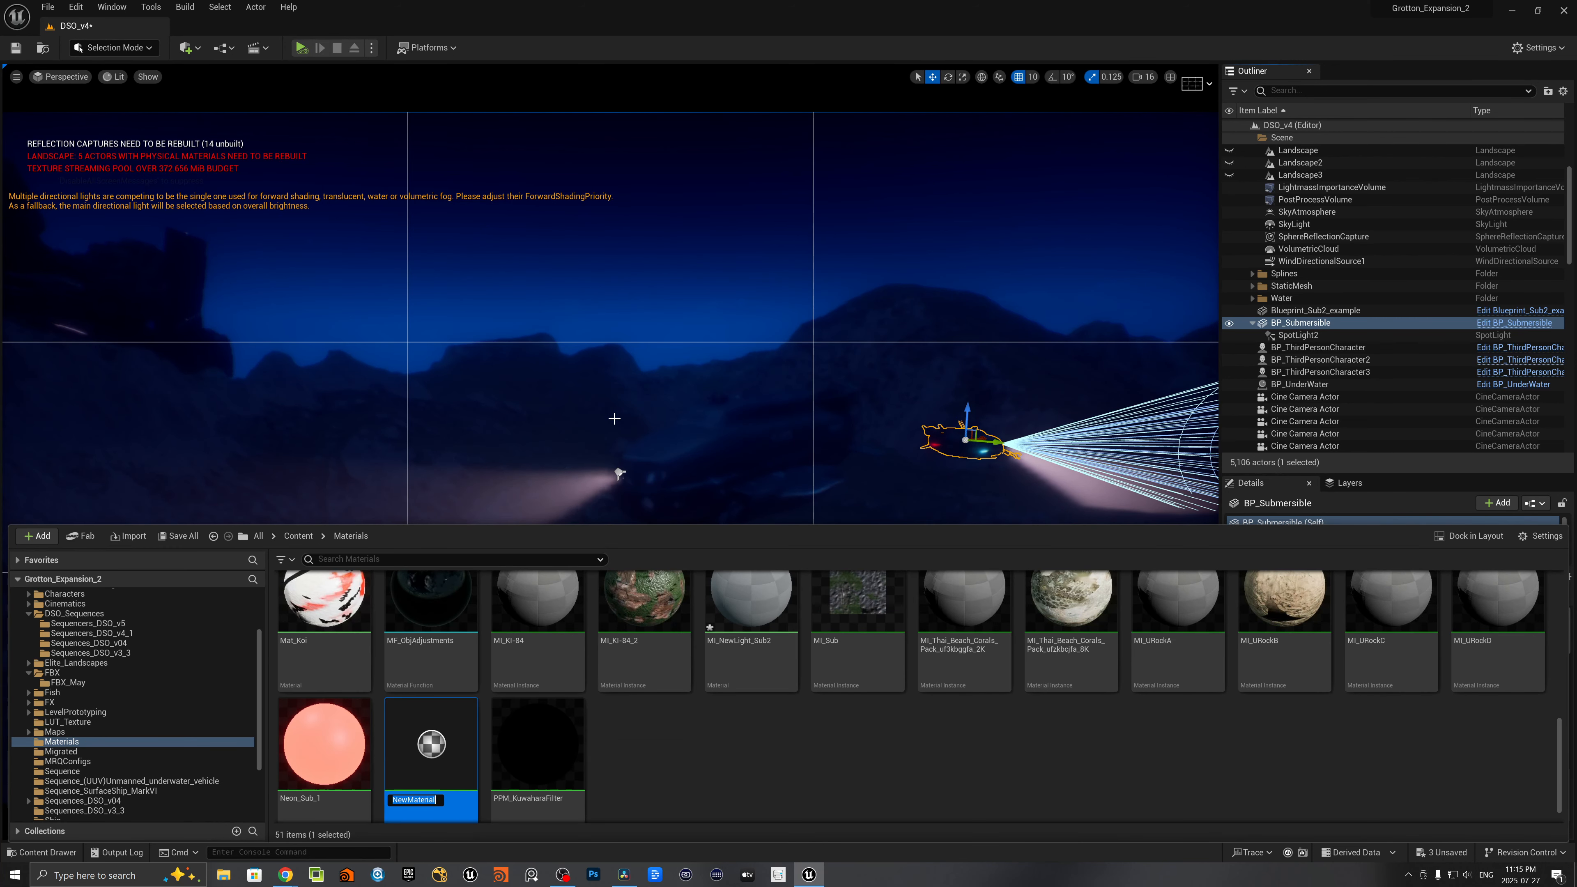
pyautogui.write('M')
pyautogui.write('I_SubLight_2')
pyautogui.press('Return')
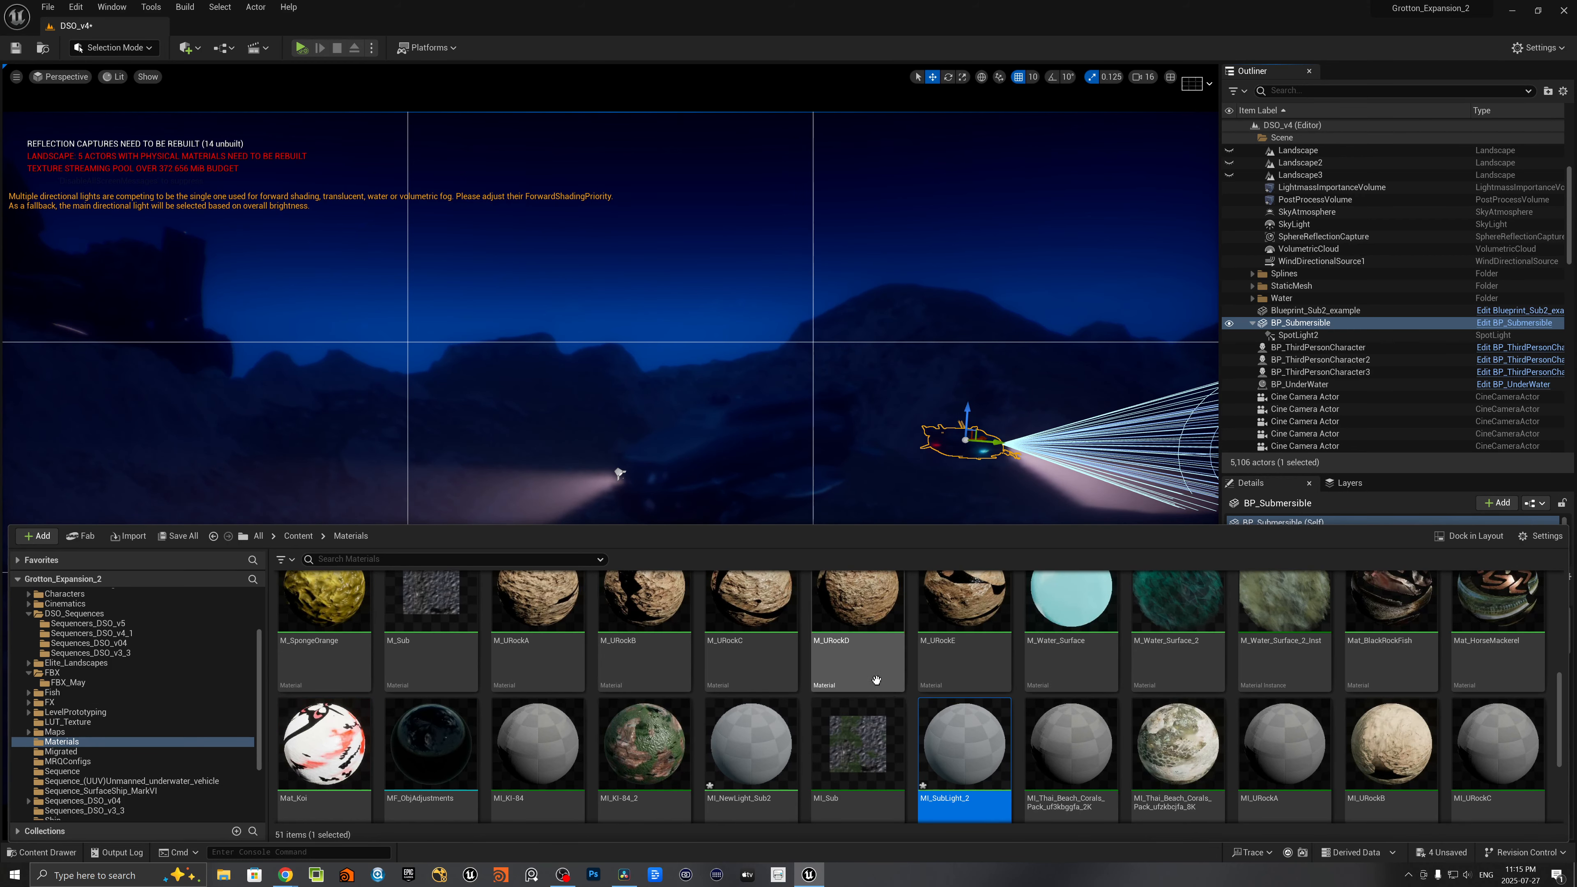
# - Open MI_SubLight_2 and add a Constant3Vector node well clear of the material's output node
pyautogui.doubleClick(954, 753)
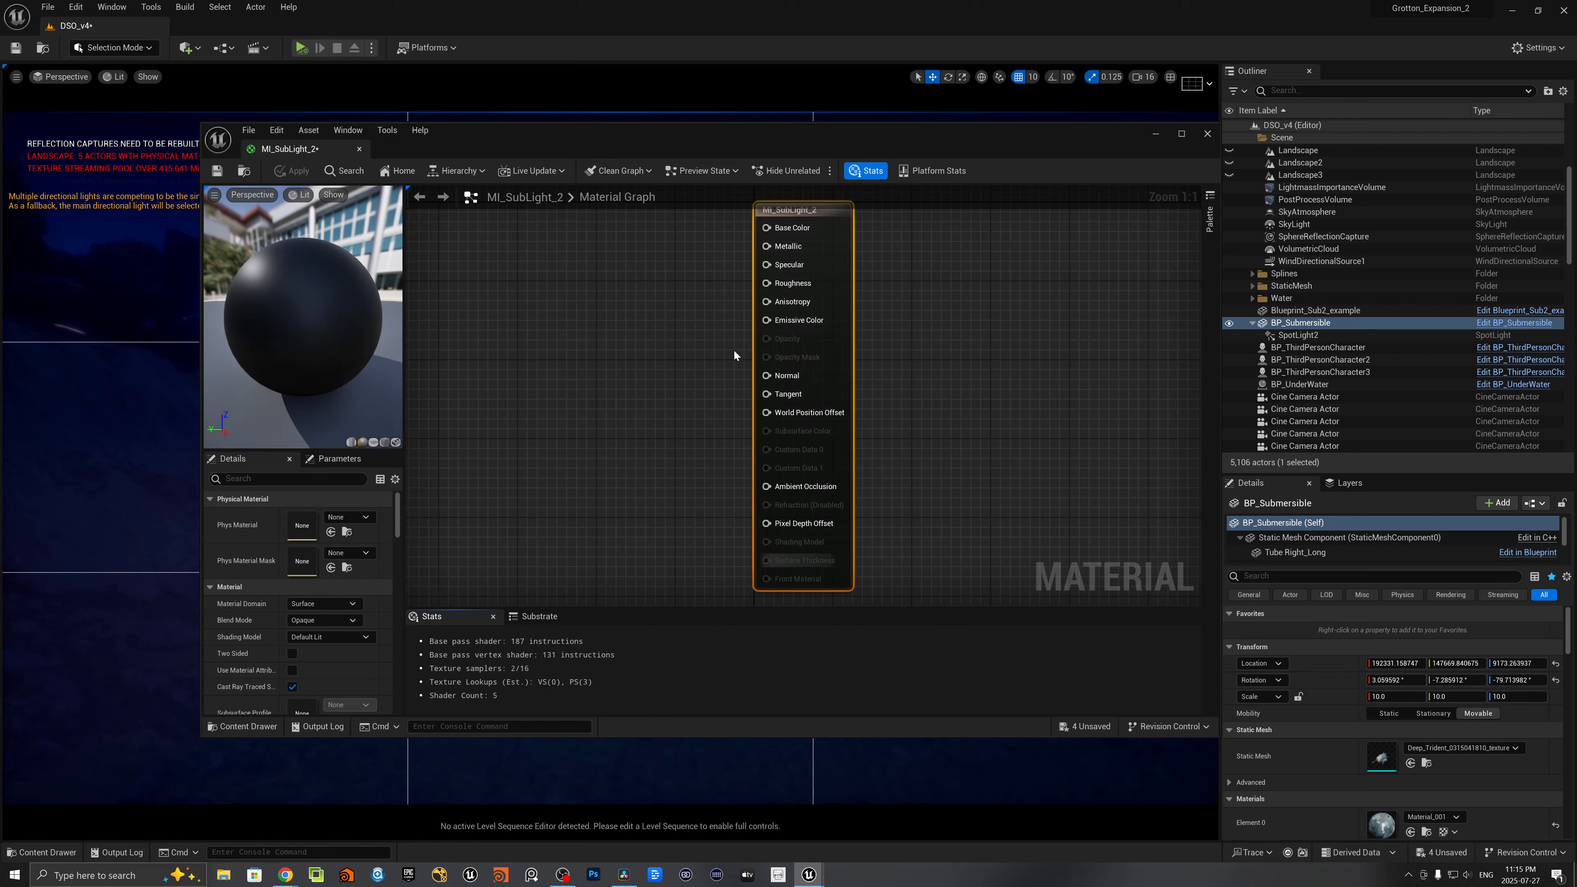
pyautogui.rightClick(586, 302)
pyautogui.write('constanct')
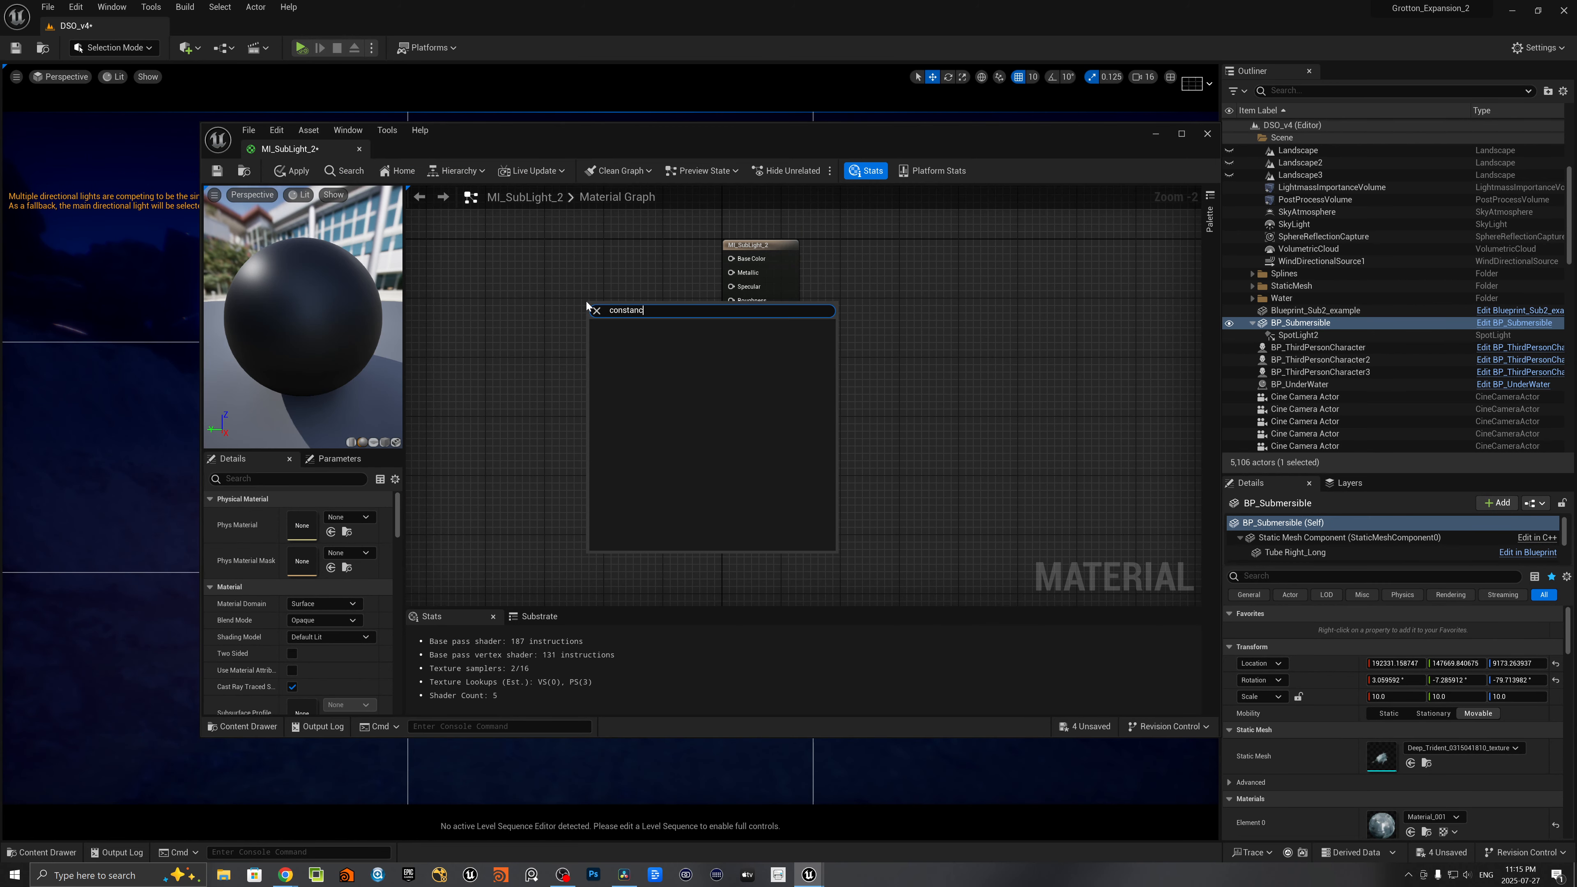
pyautogui.press('BackSpace')
pyautogui.press('BackSpace')
pyautogui.write('t')
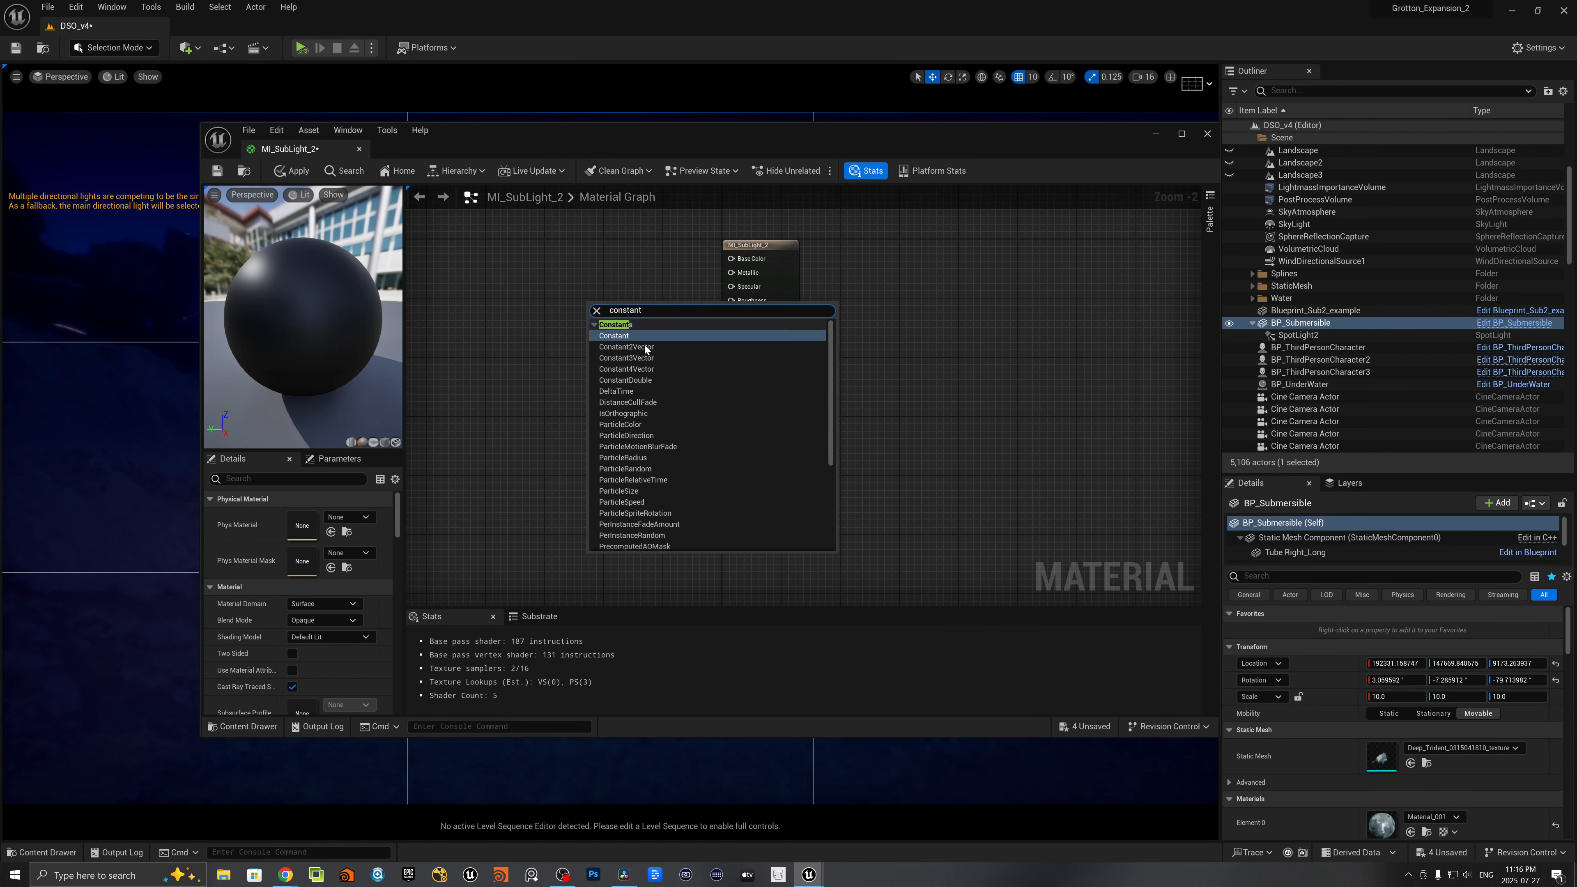
pyautogui.click(643, 358)
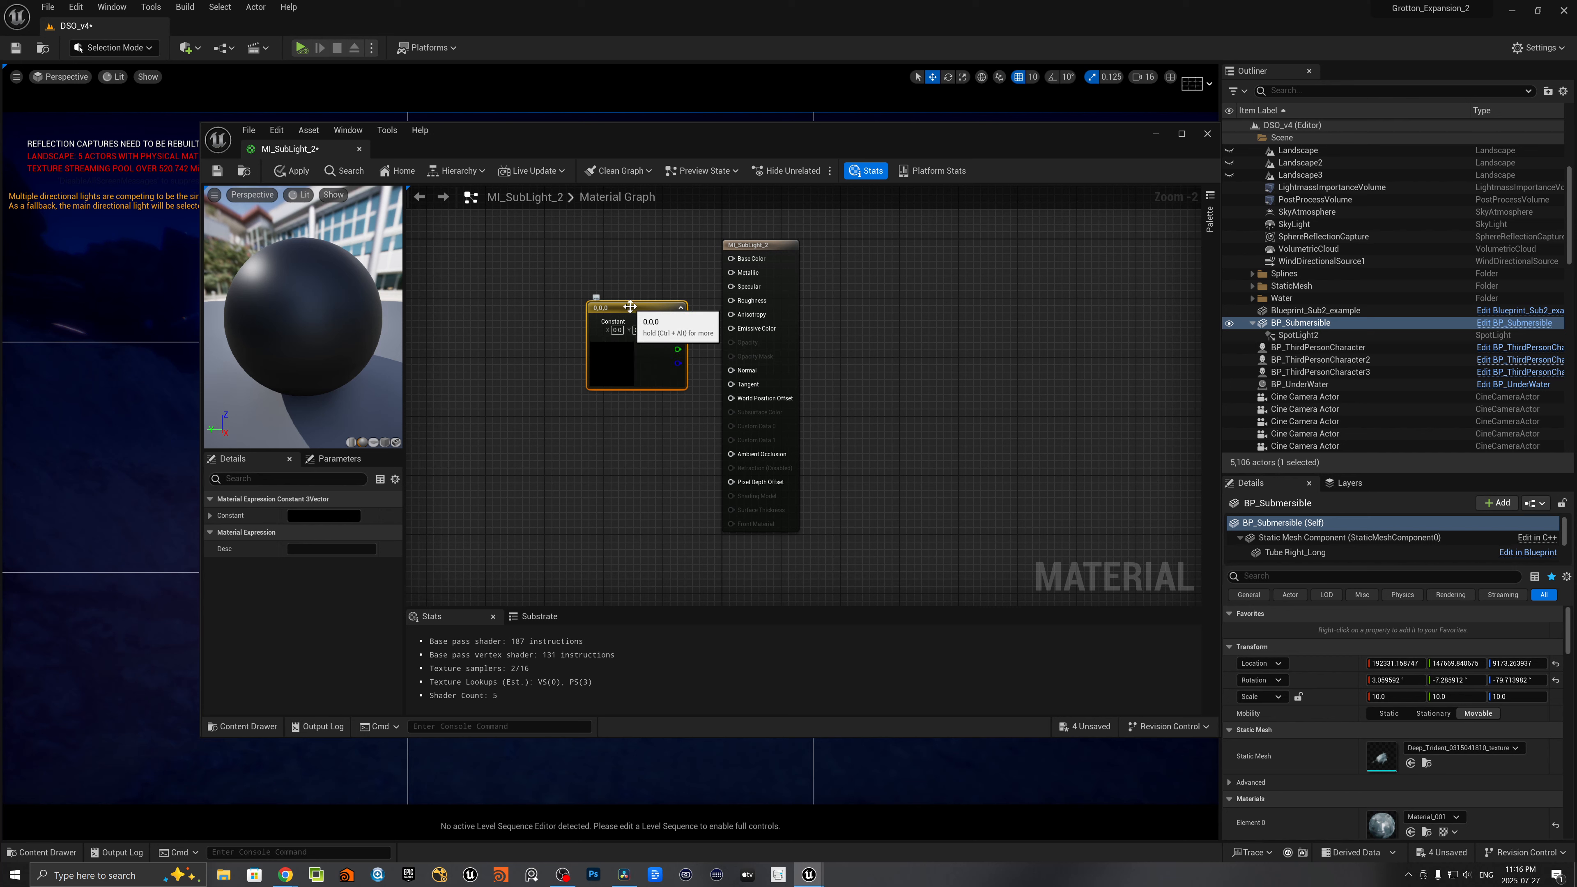
pyautogui.moveTo(628, 304); pyautogui.dragTo(532, 242)
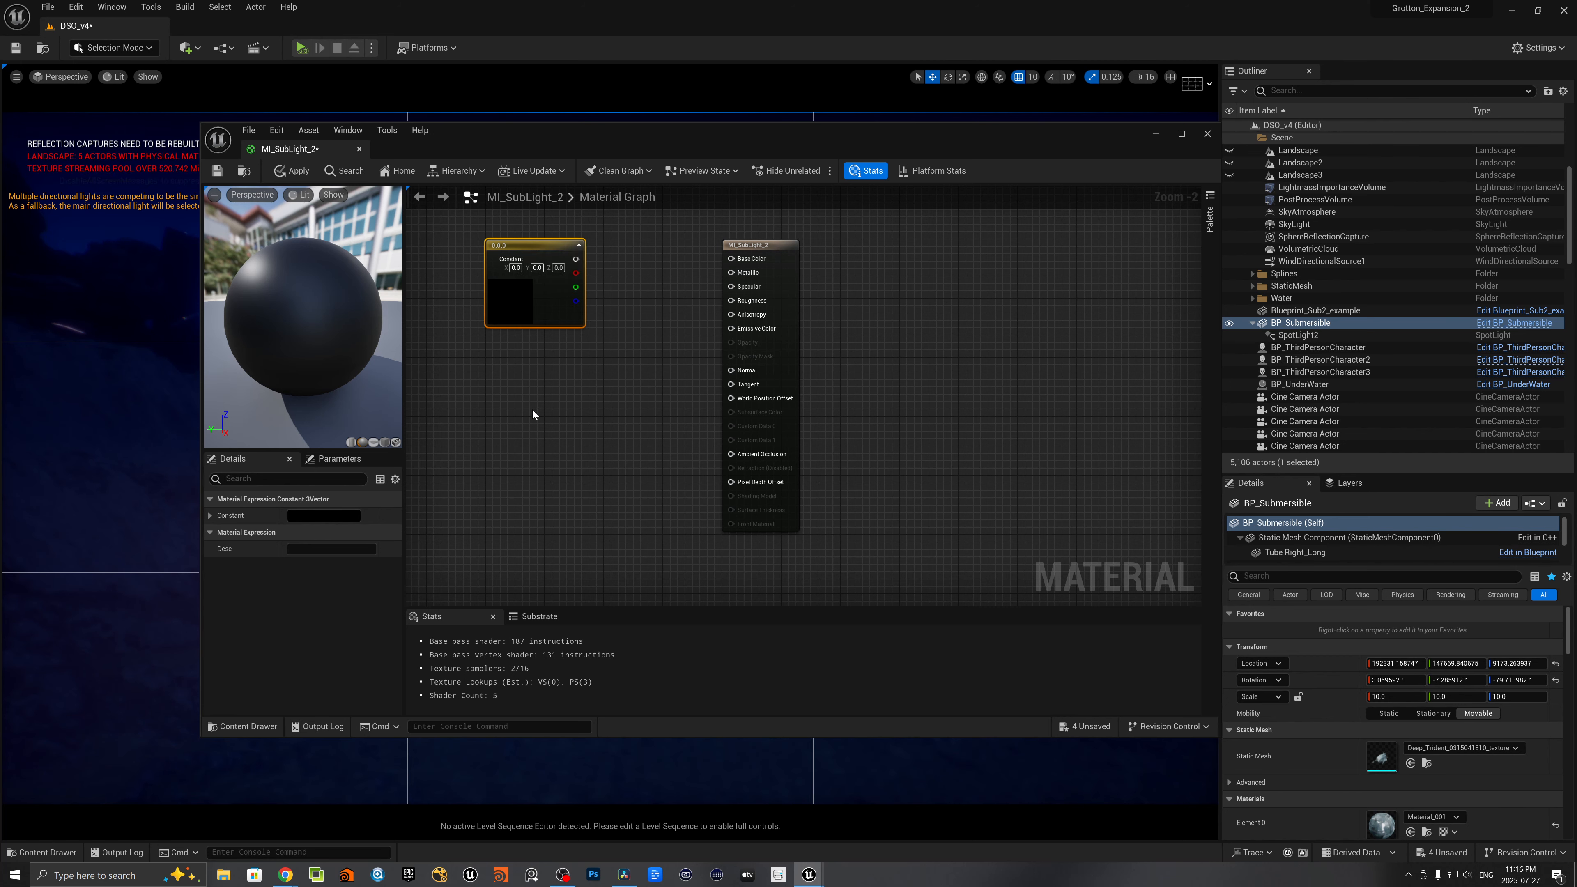
# - Add a single-value Constant node below the Constant3Vector node
pyautogui.click(527, 400)
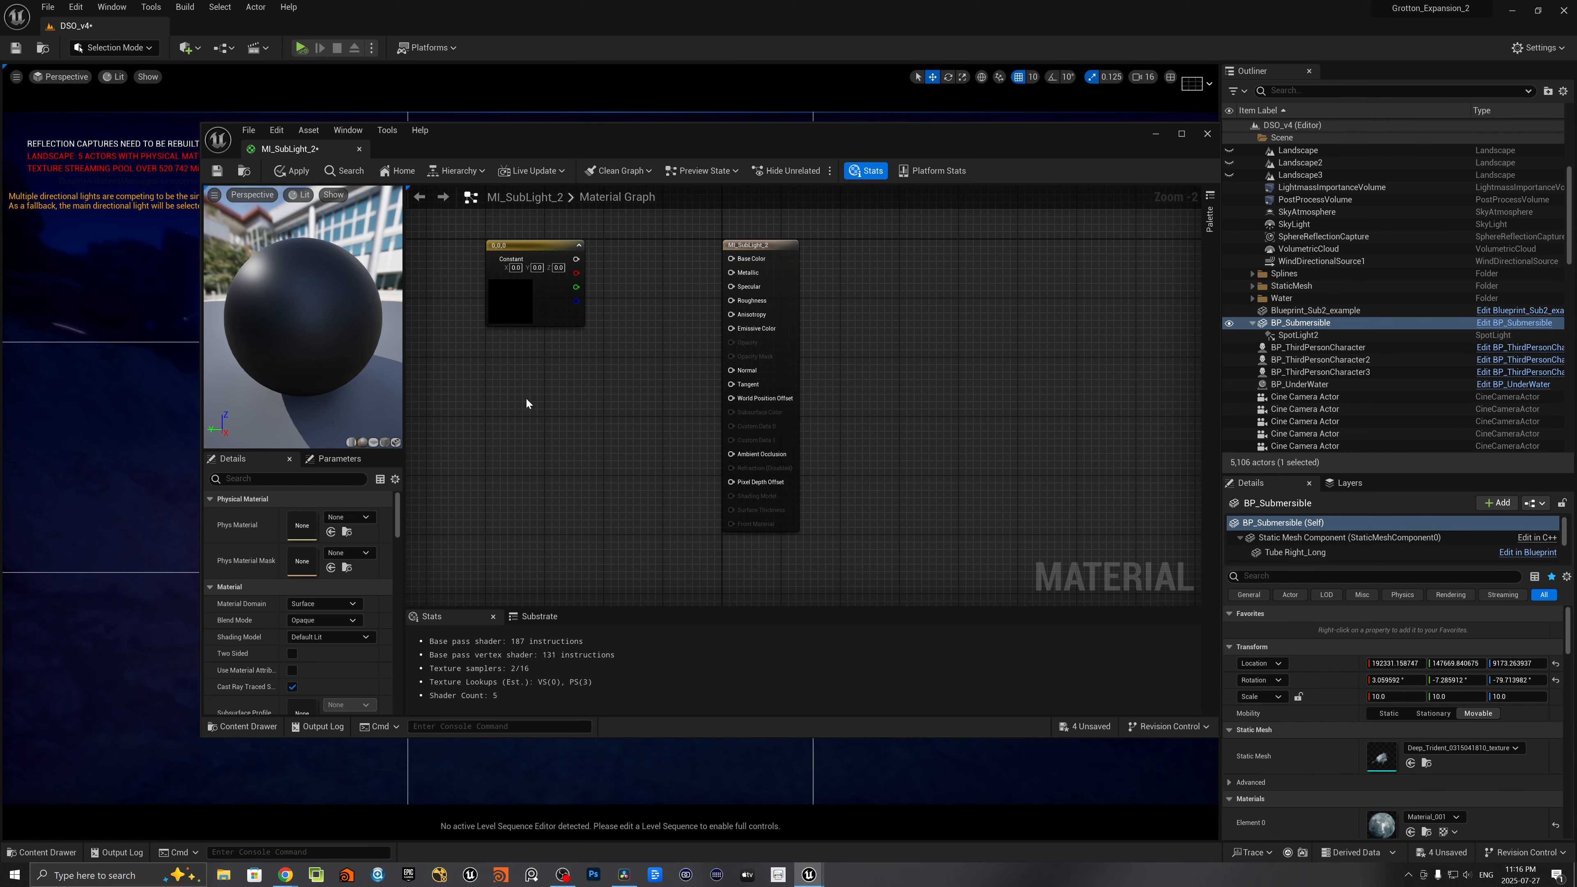
pyautogui.rightClick(527, 399)
pyautogui.write('constan')
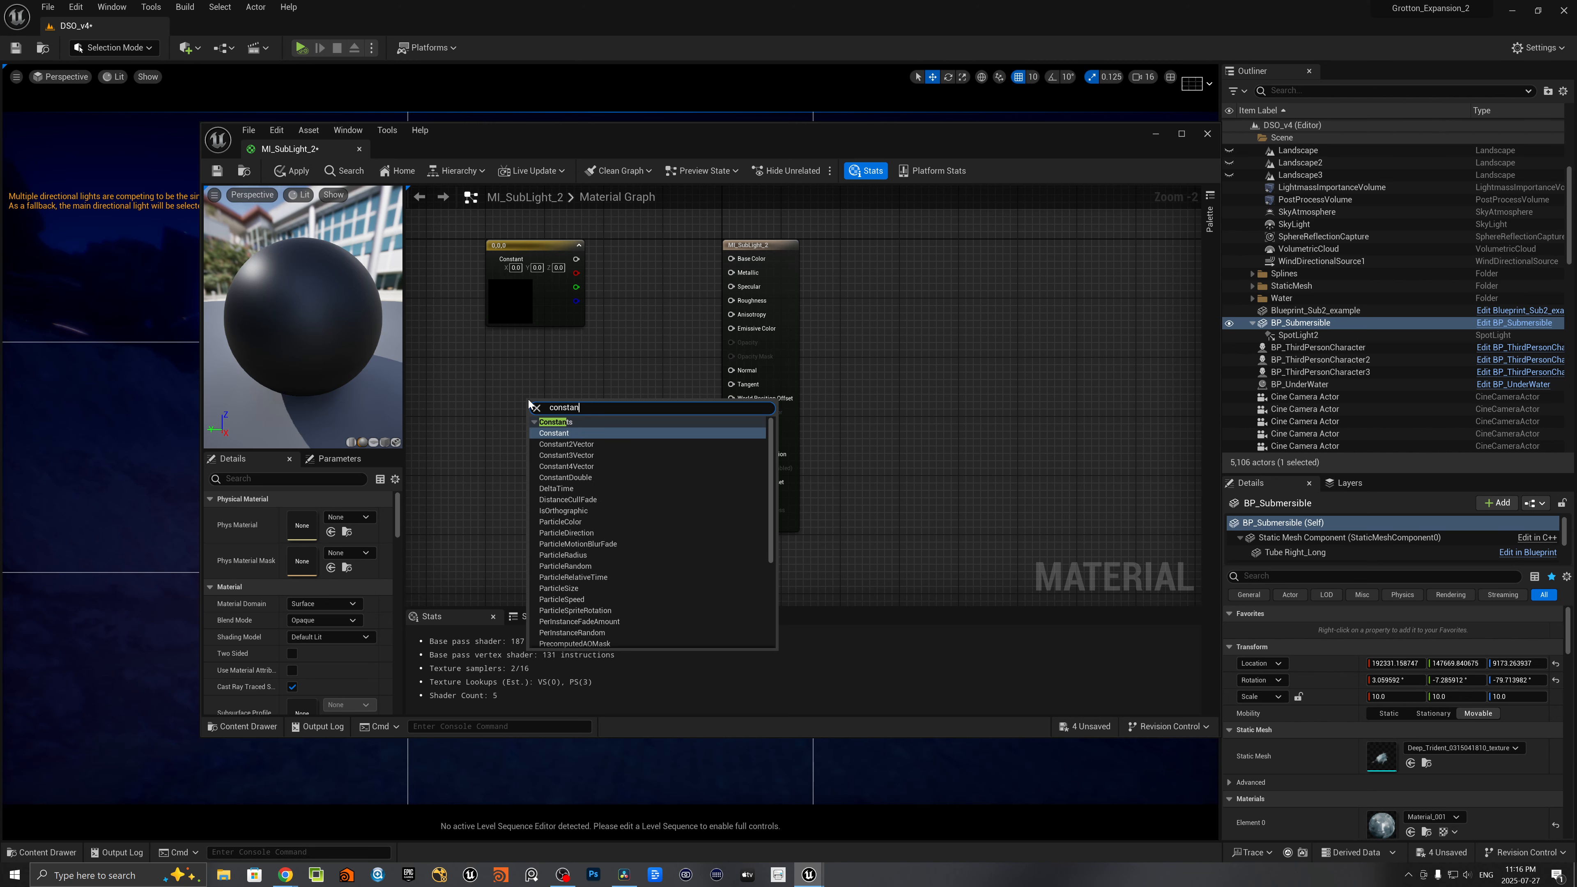
pyautogui.click(549, 433)
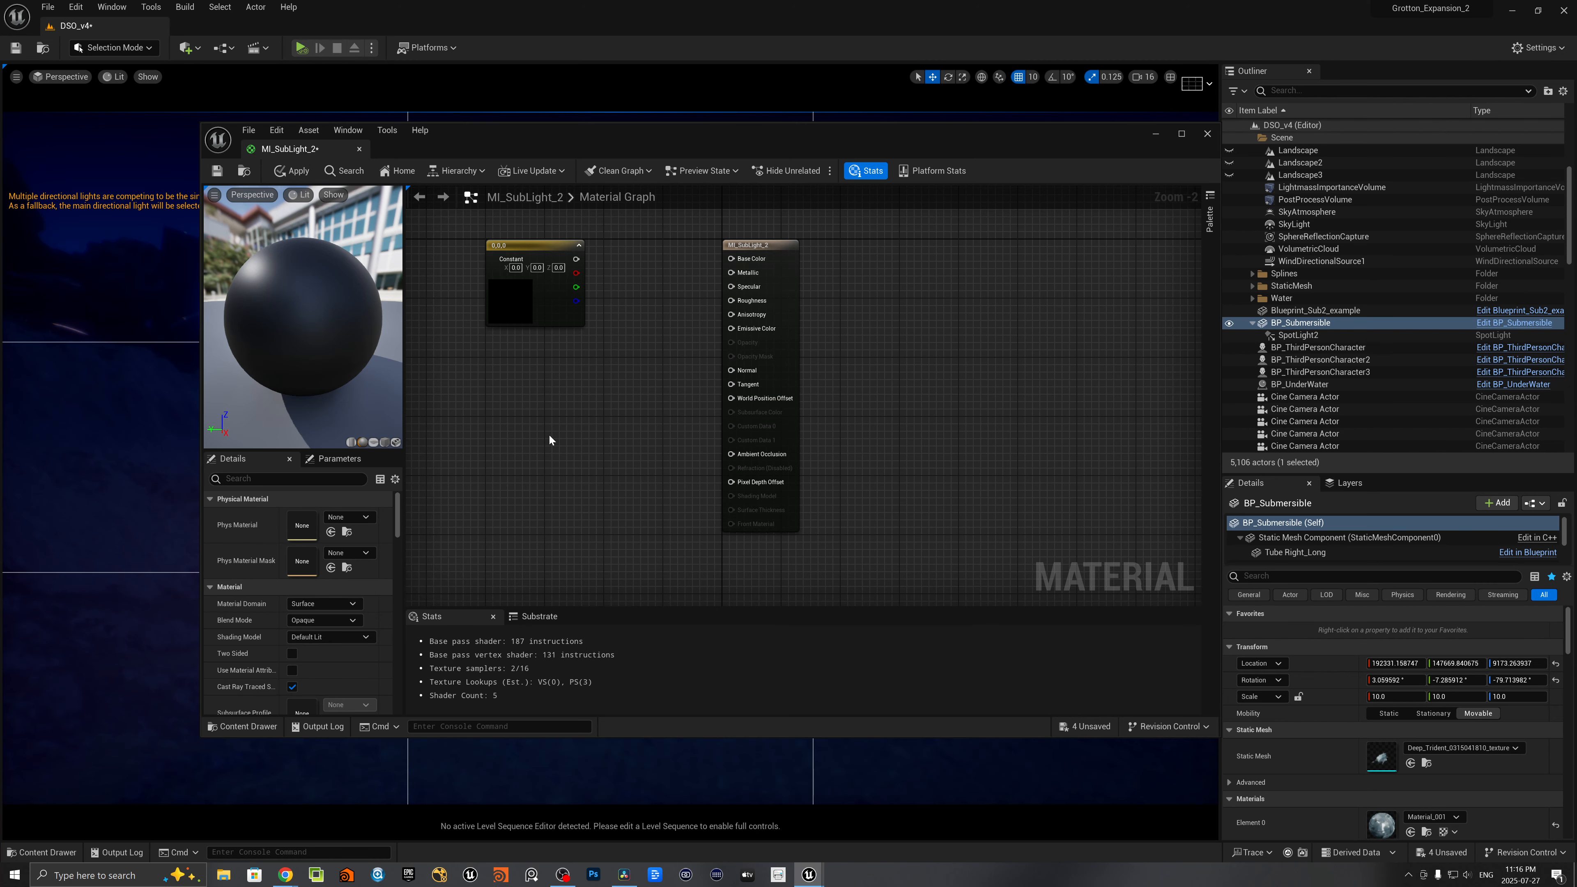
pyautogui.moveTo(554, 412); pyautogui.dragTo(520, 430)
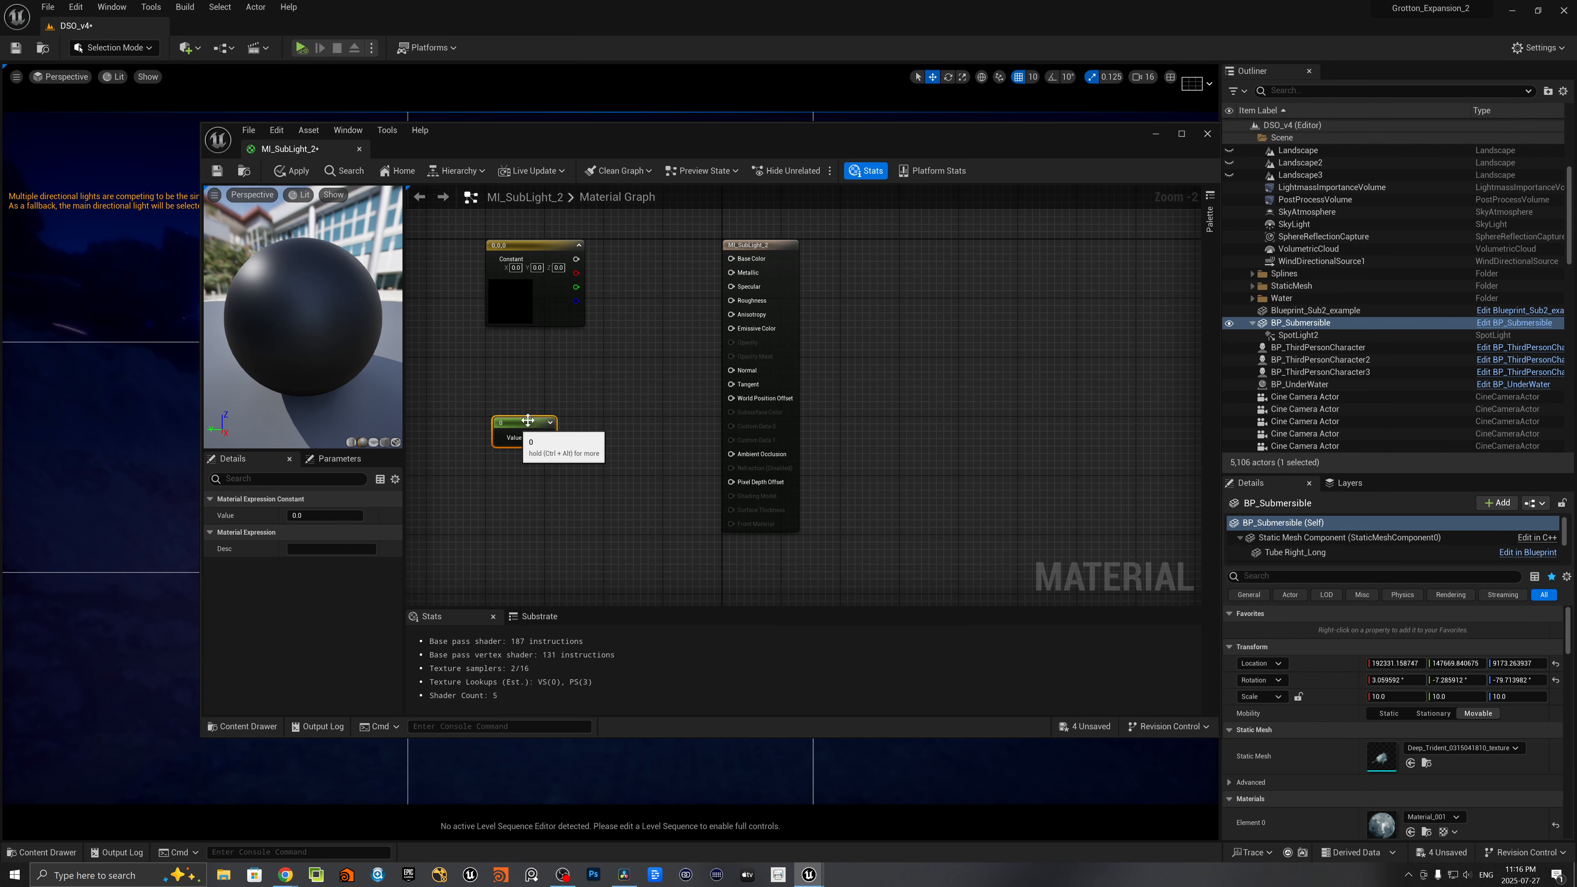
# - Add a Multiply node combining the Constant3Vector and Constant nodes, and feed its result into Emissive Color
pyautogui.click(640, 380)
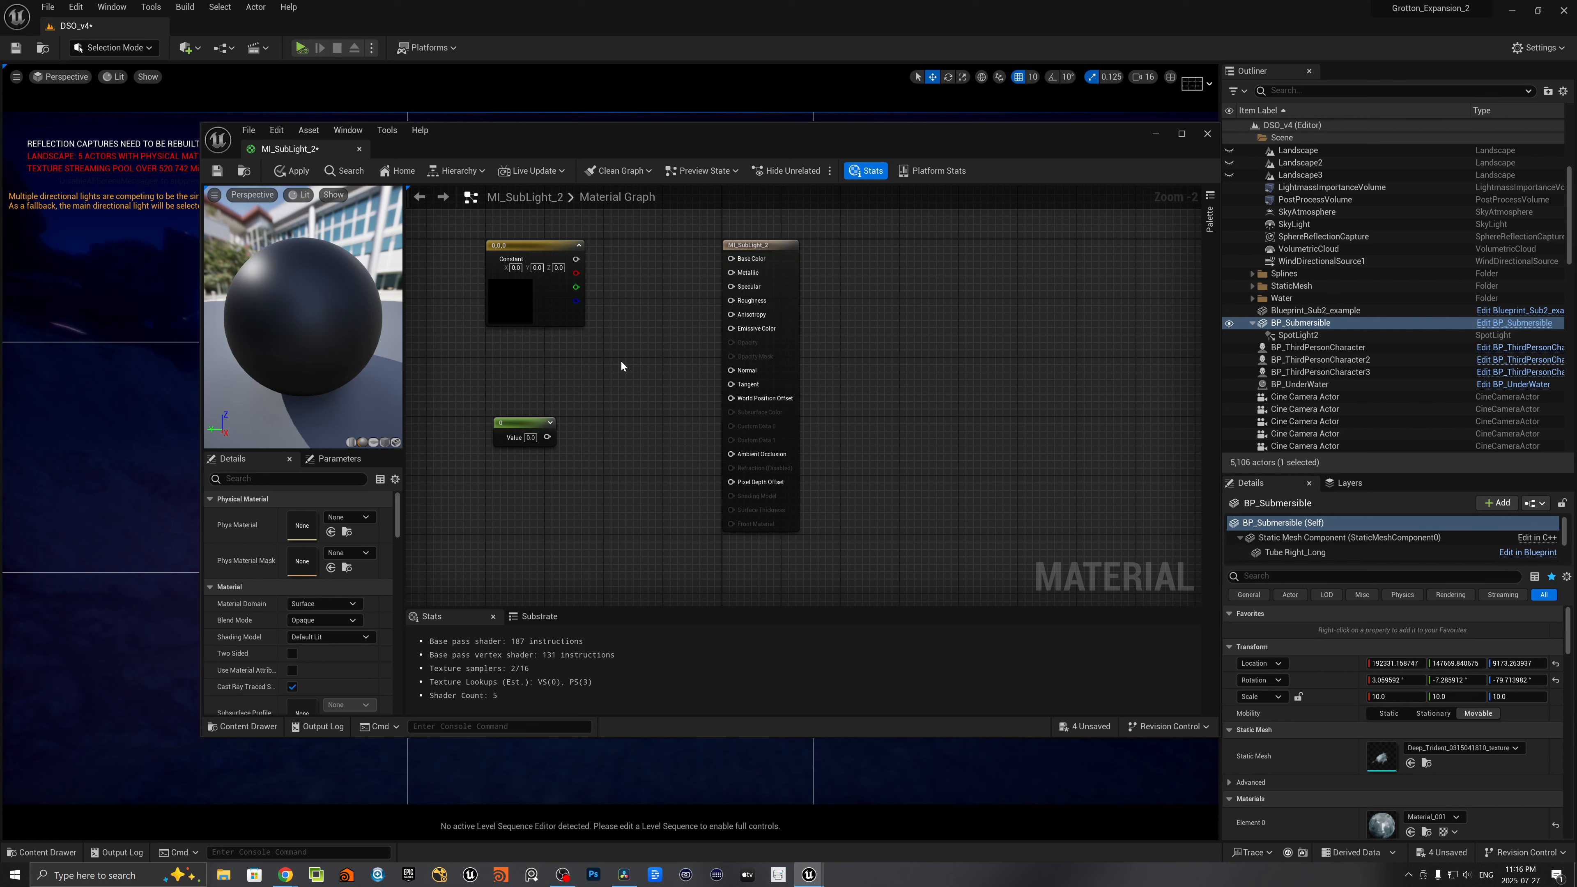
pyautogui.click(624, 366)
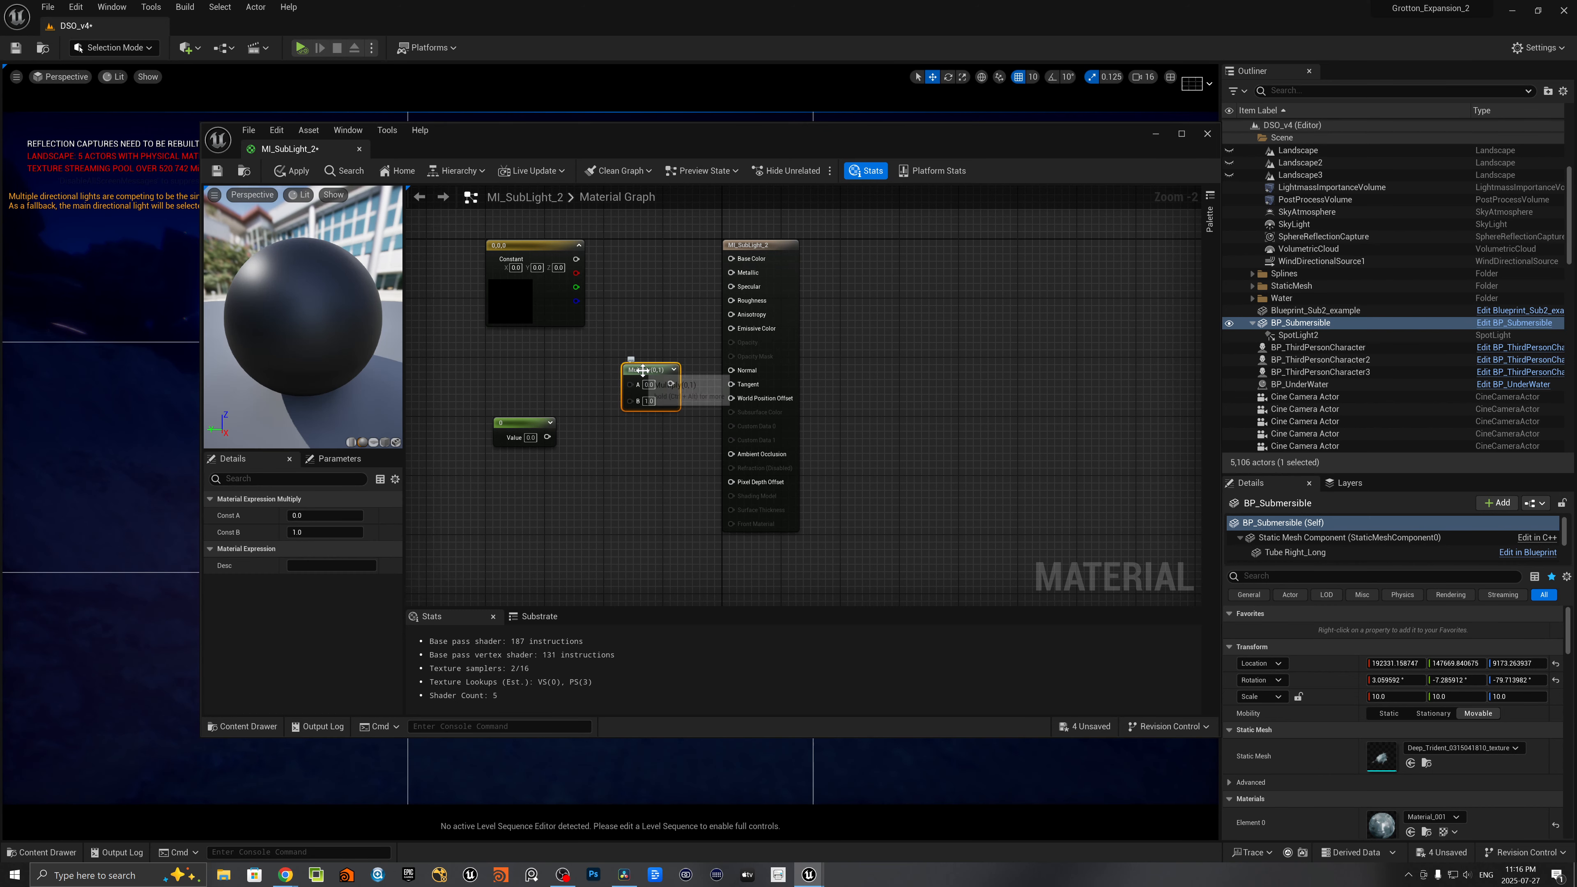
pyautogui.moveTo(549, 438); pyautogui.dragTo(633, 401)
pyautogui.moveTo(576, 259); pyautogui.dragTo(721, 330)
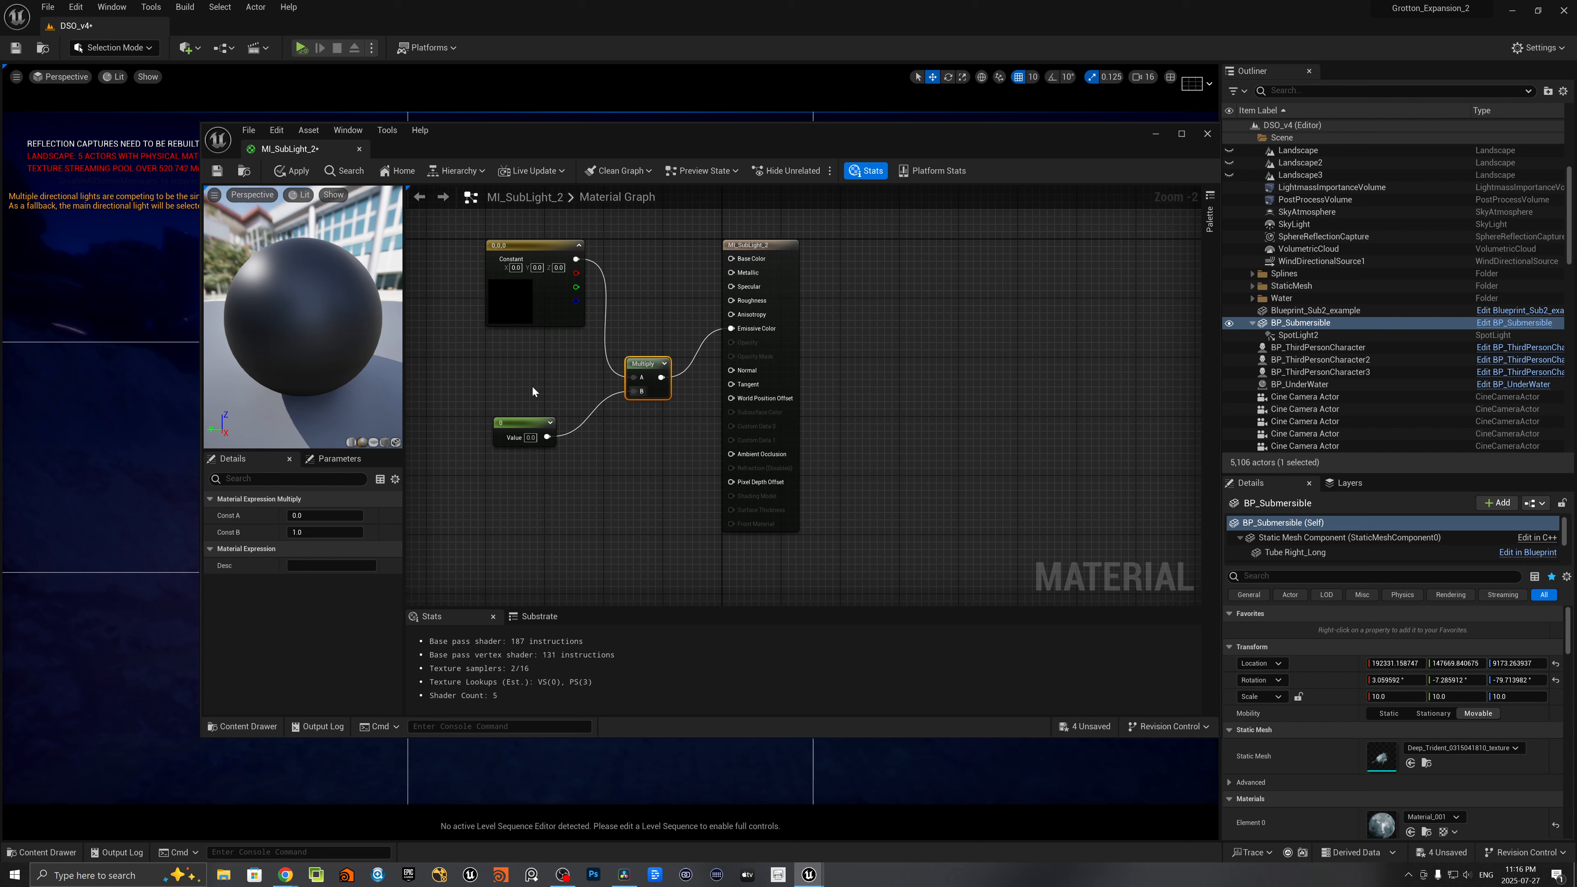
# - Set the Constant3Vector colour to light blue, about 0.231, 0.602, 1.0
pyautogui.click(514, 309)
pyautogui.doubleClick(515, 310)
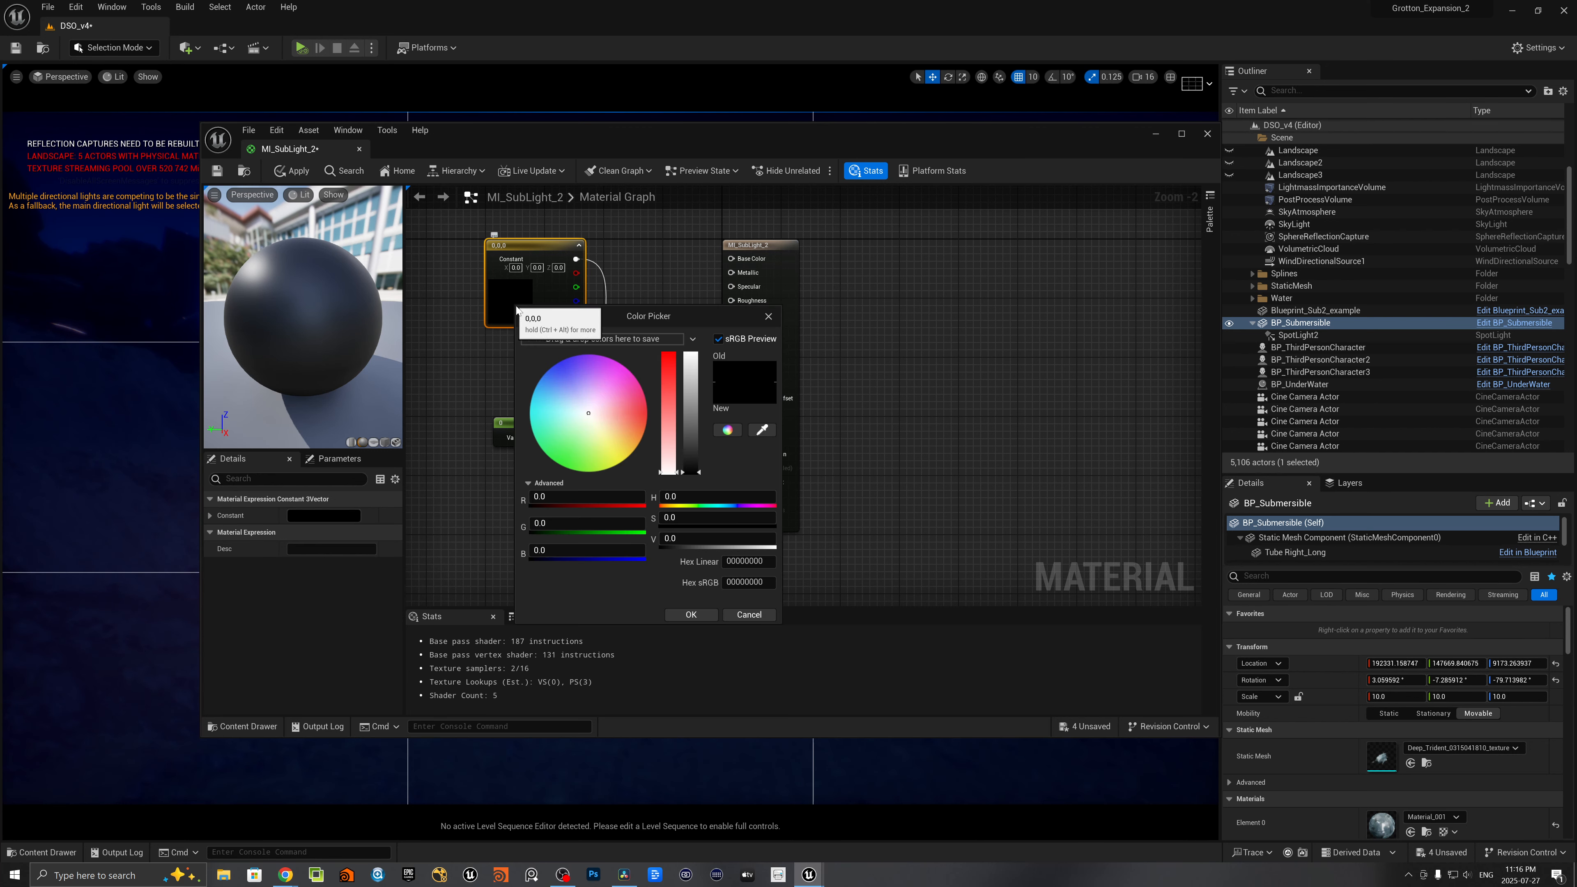
pyautogui.click(552, 385)
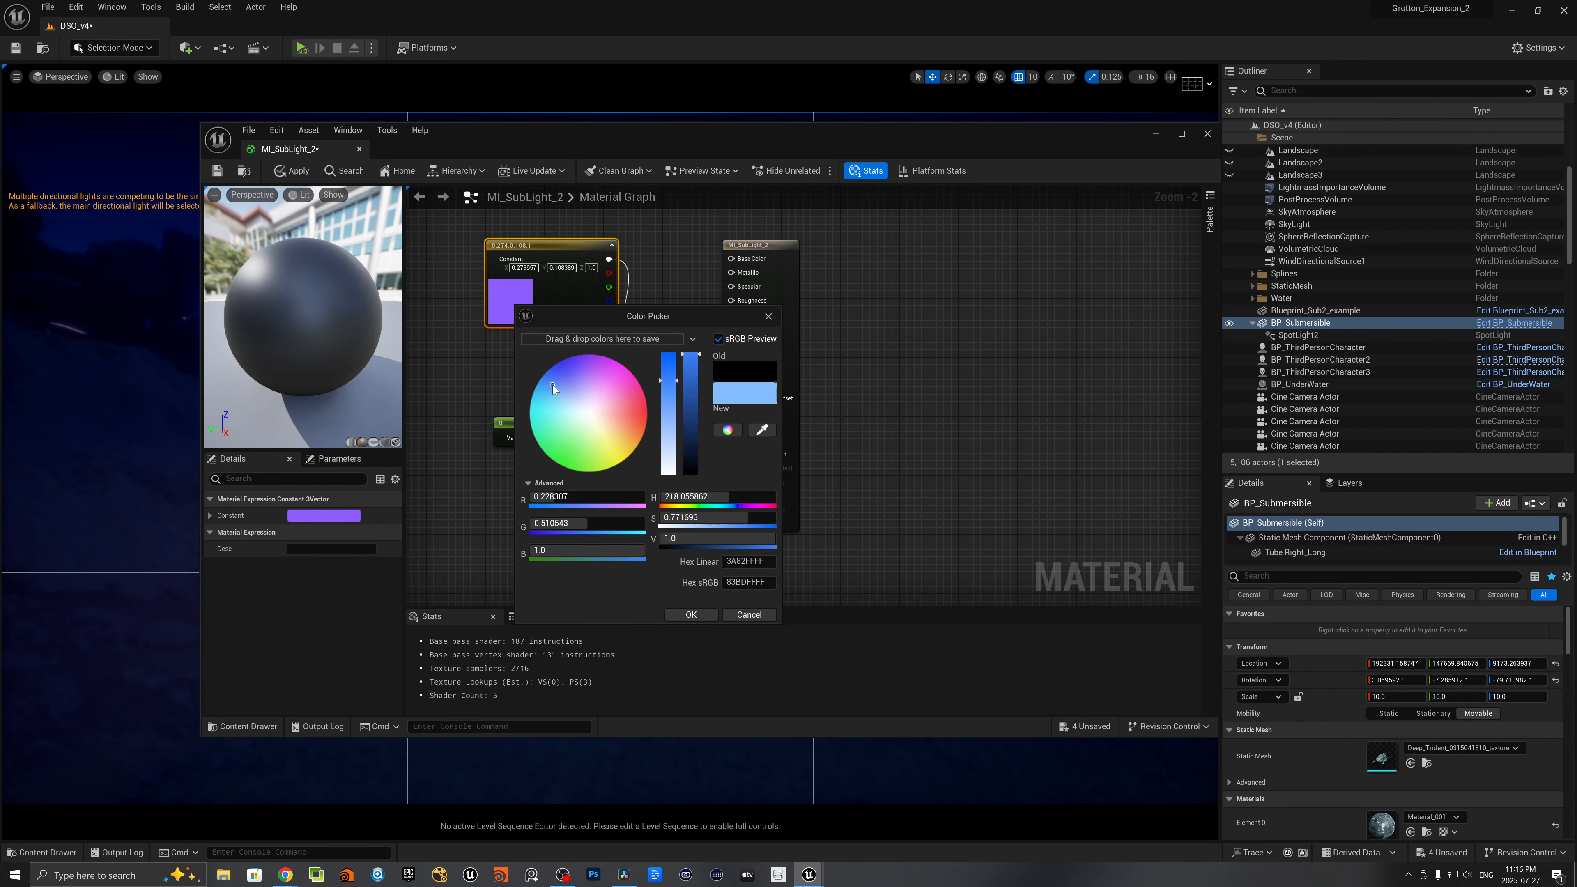
pyautogui.moveTo(552, 384); pyautogui.dragTo(551, 380)
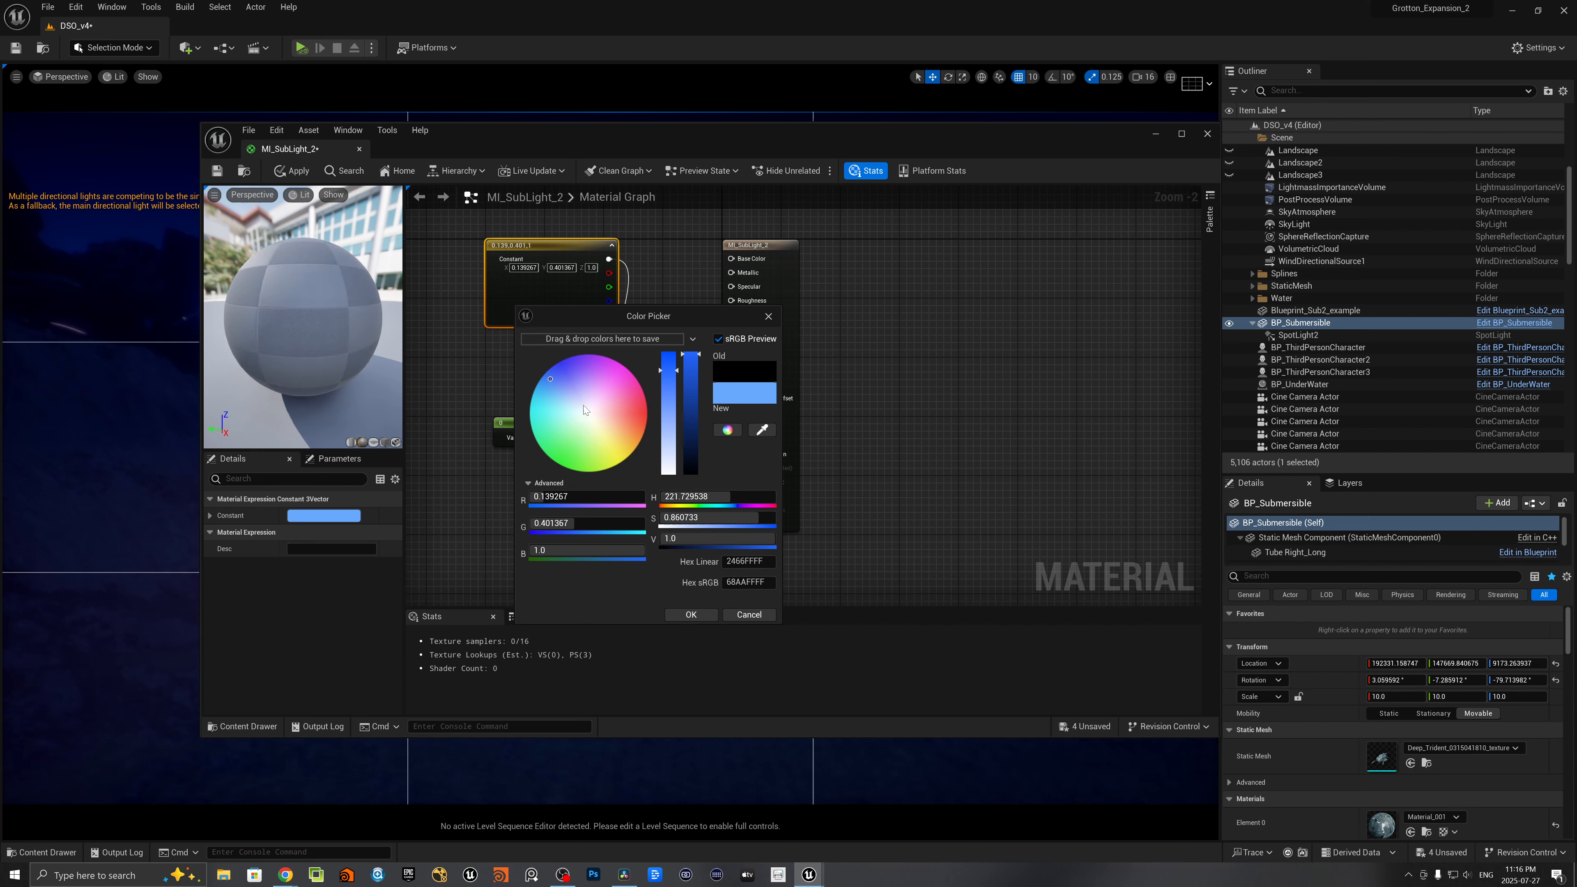
pyautogui.click(548, 392)
pyautogui.click(694, 613)
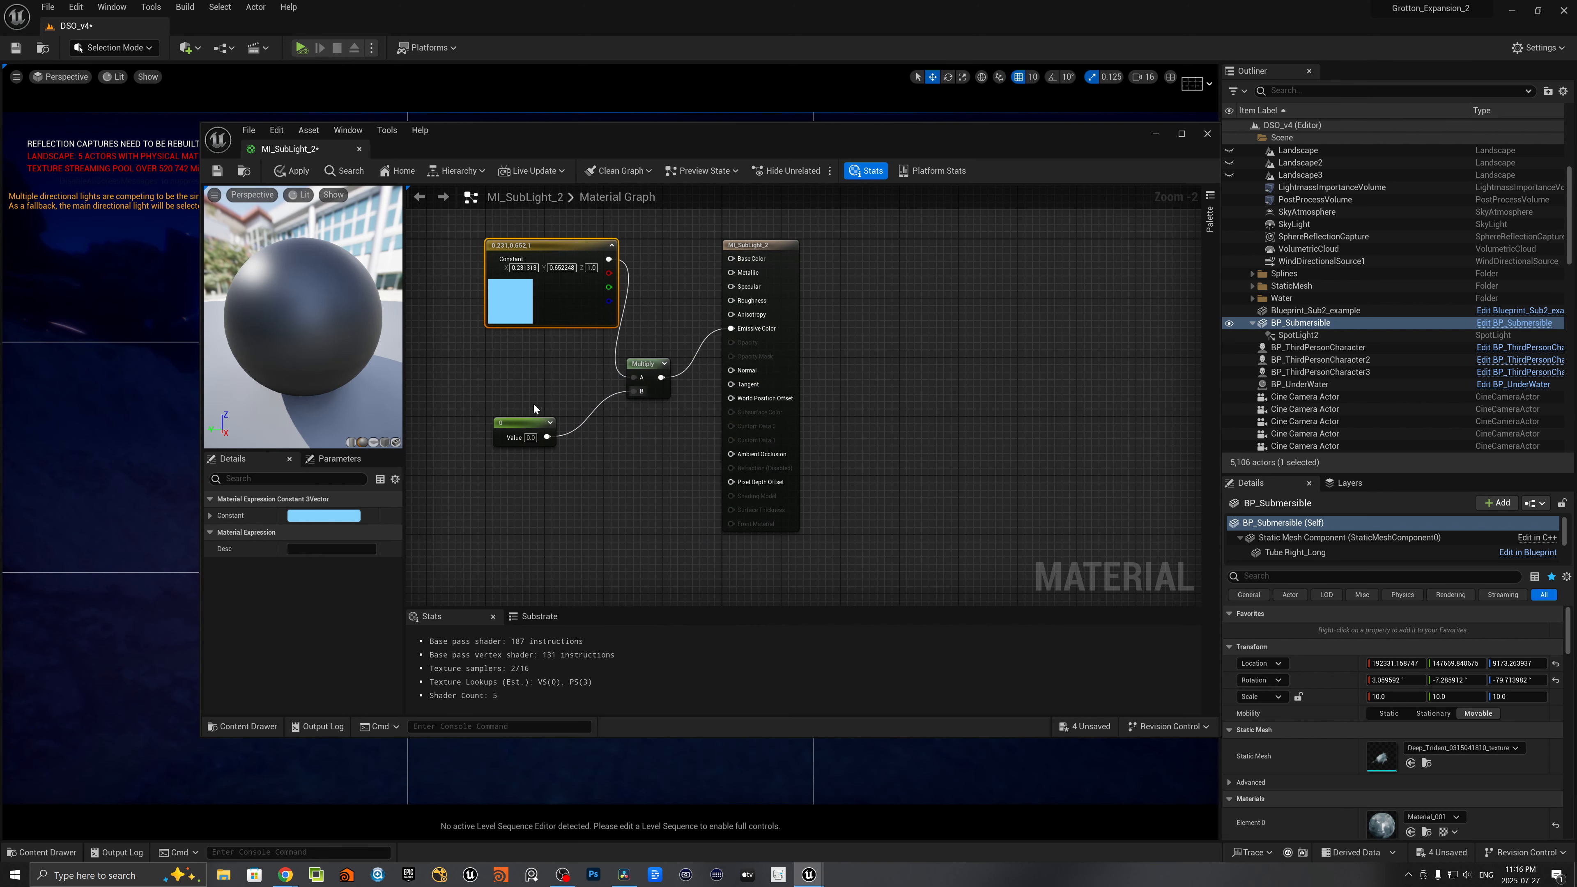
# - Set the Constant node's value to 20, apply the change and close the material editor
pyautogui.click(512, 429)
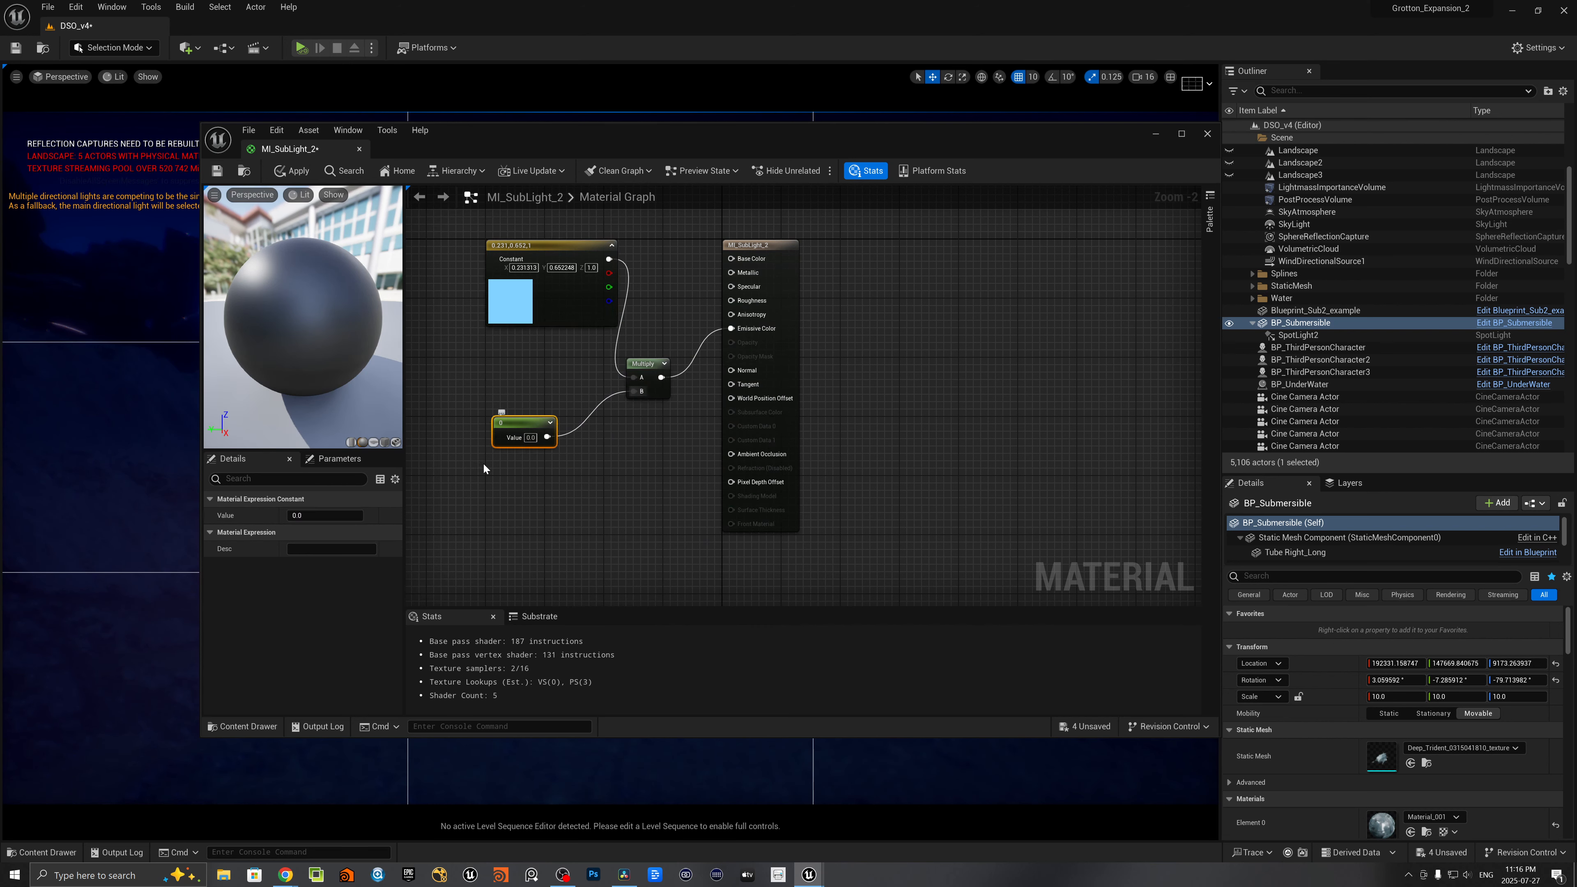
pyautogui.click(312, 515)
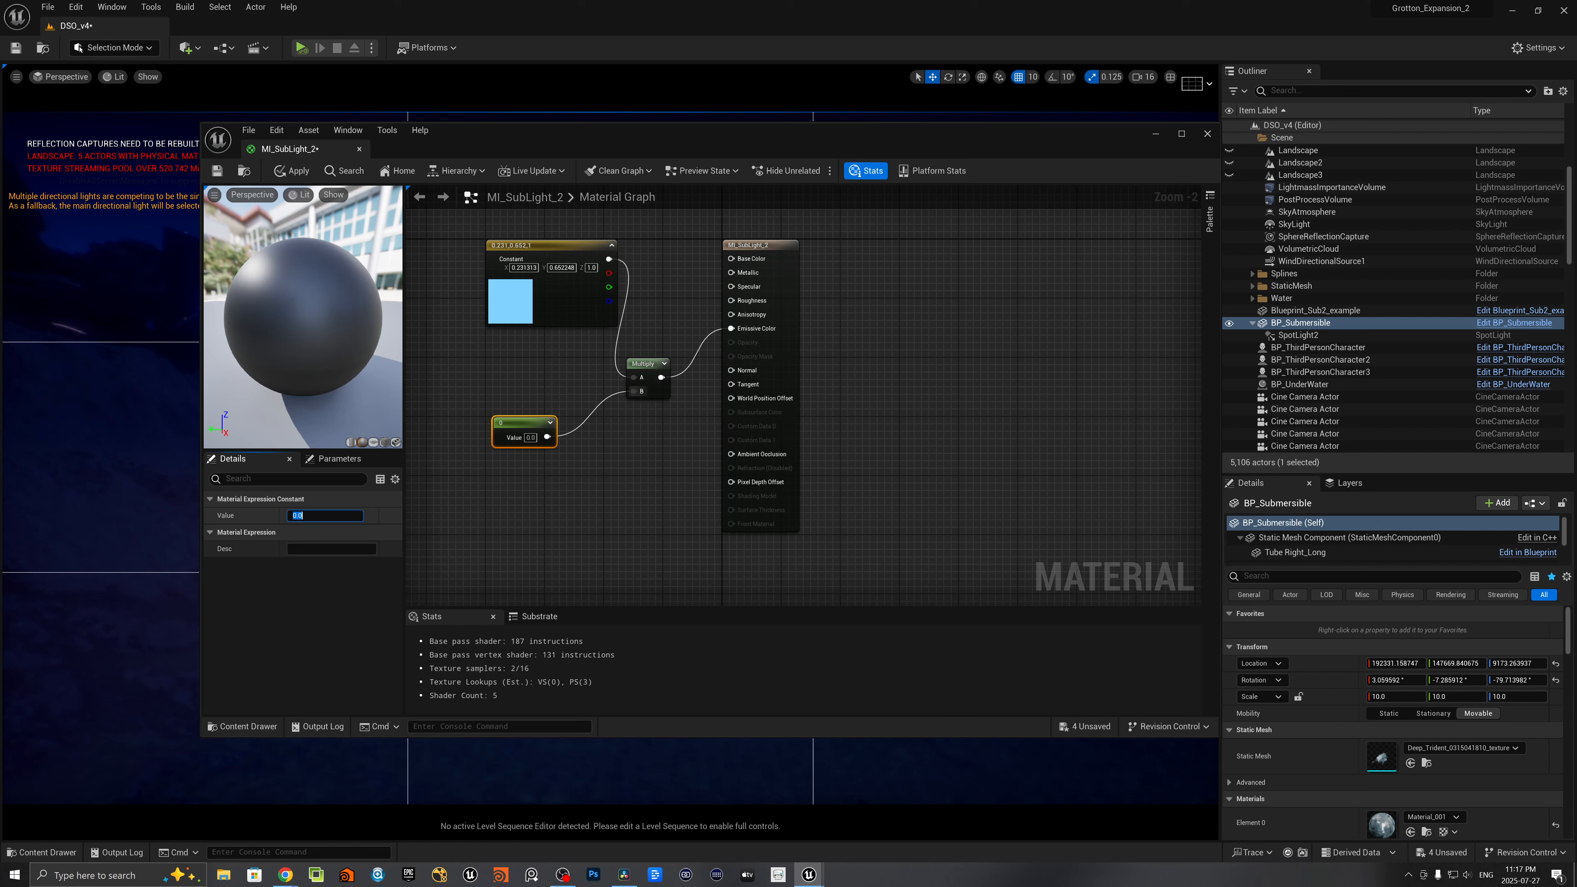
pyautogui.write('20')
pyautogui.press('Return')
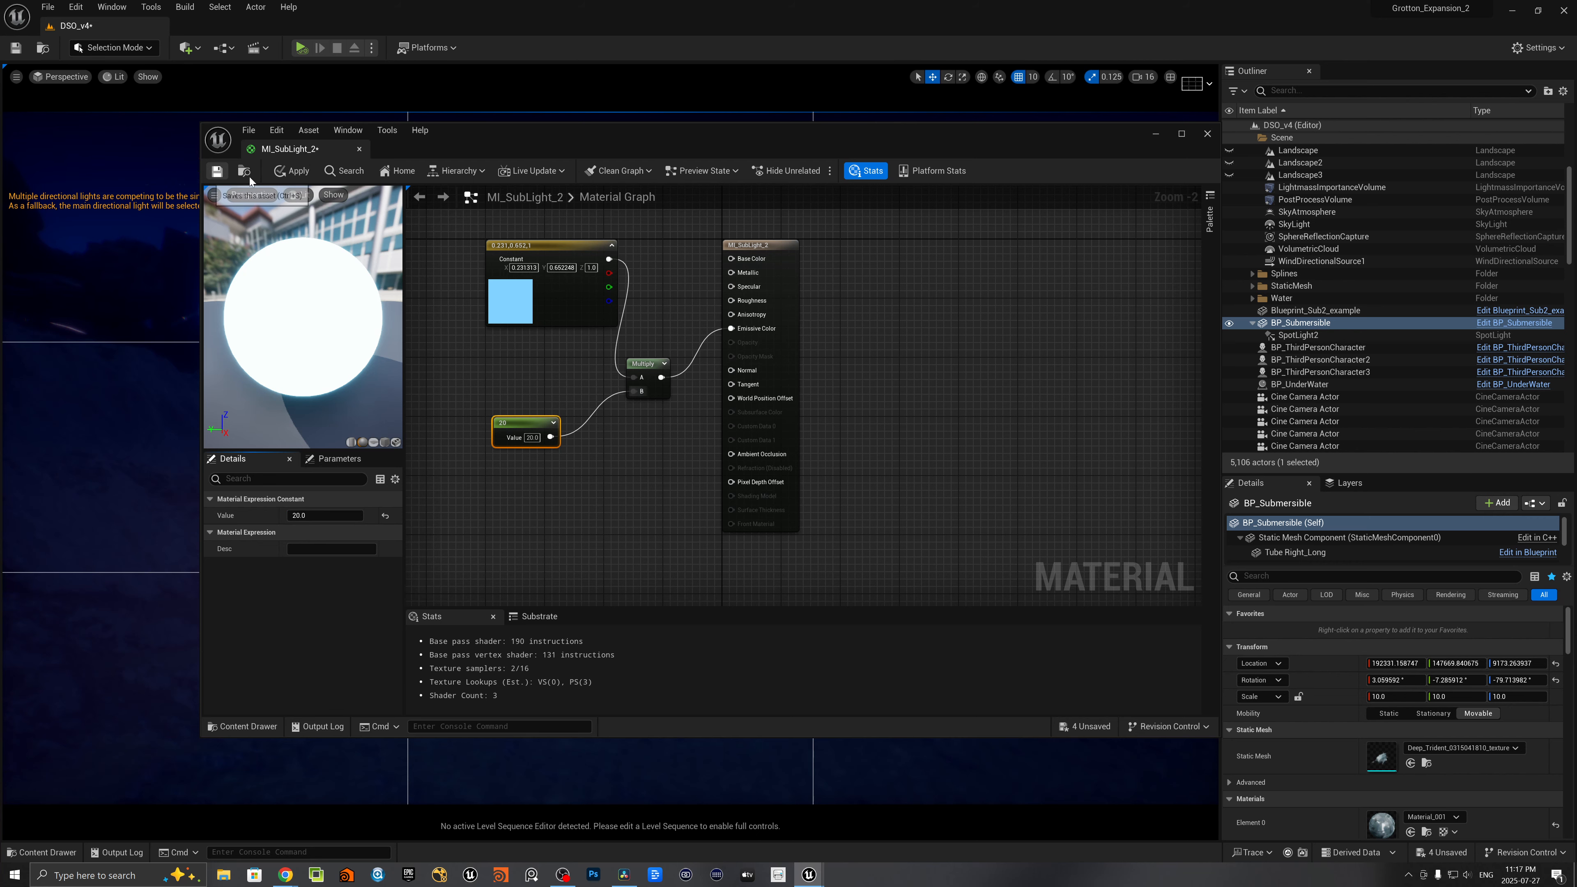
pyautogui.click(1207, 134)
# - Locate the Blueprint_Sub2_example asset in the content browser from its actor in the level
pyautogui.hotkey('ctrl', 'space')
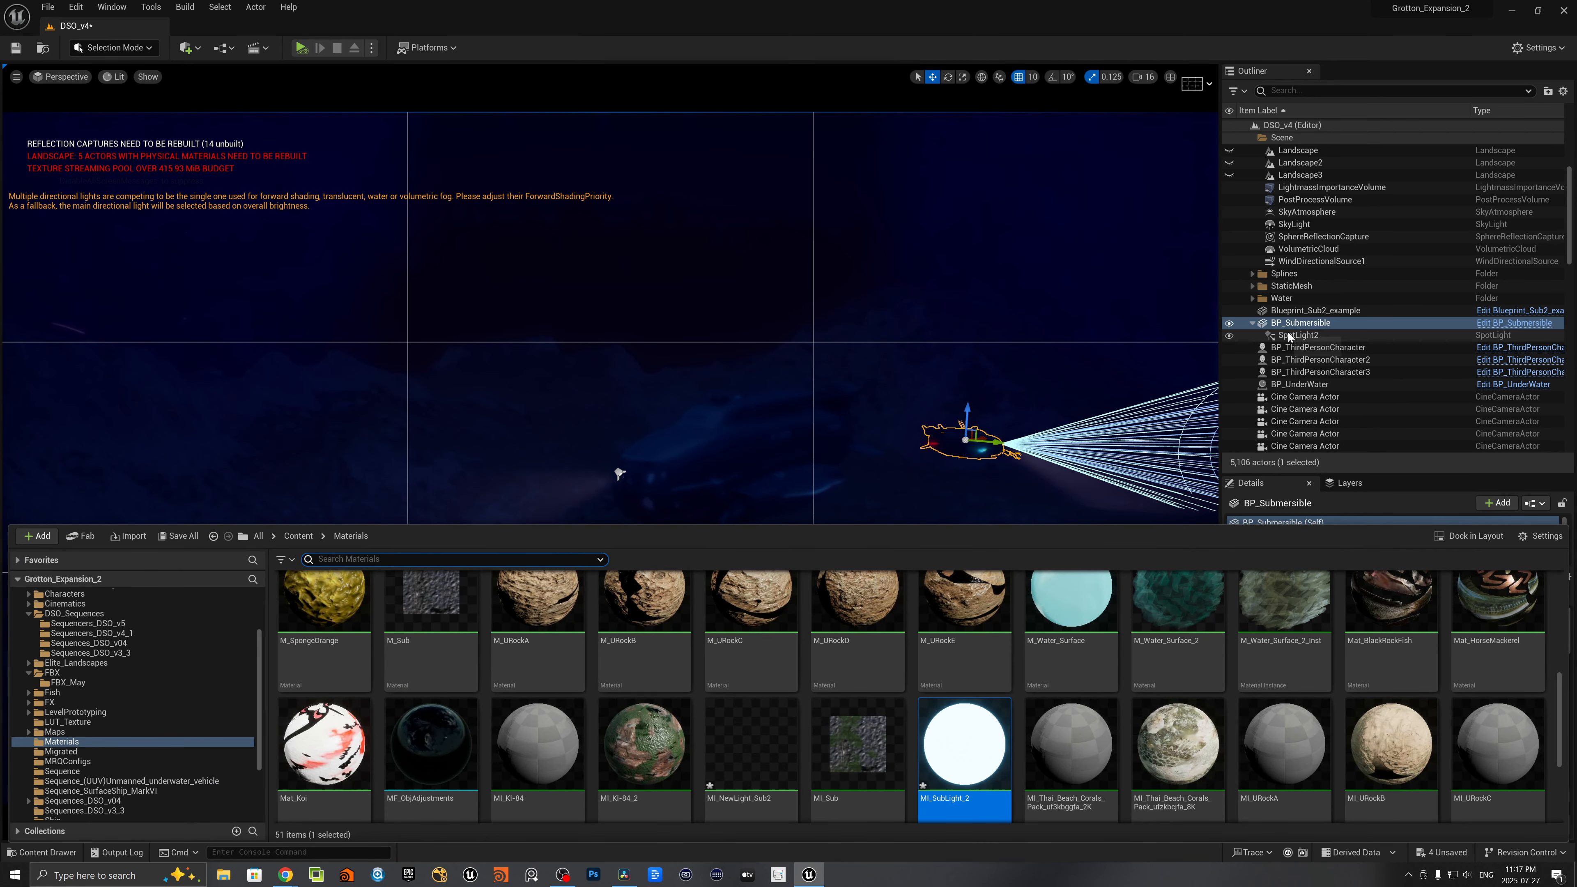
pyautogui.click(790, 449)
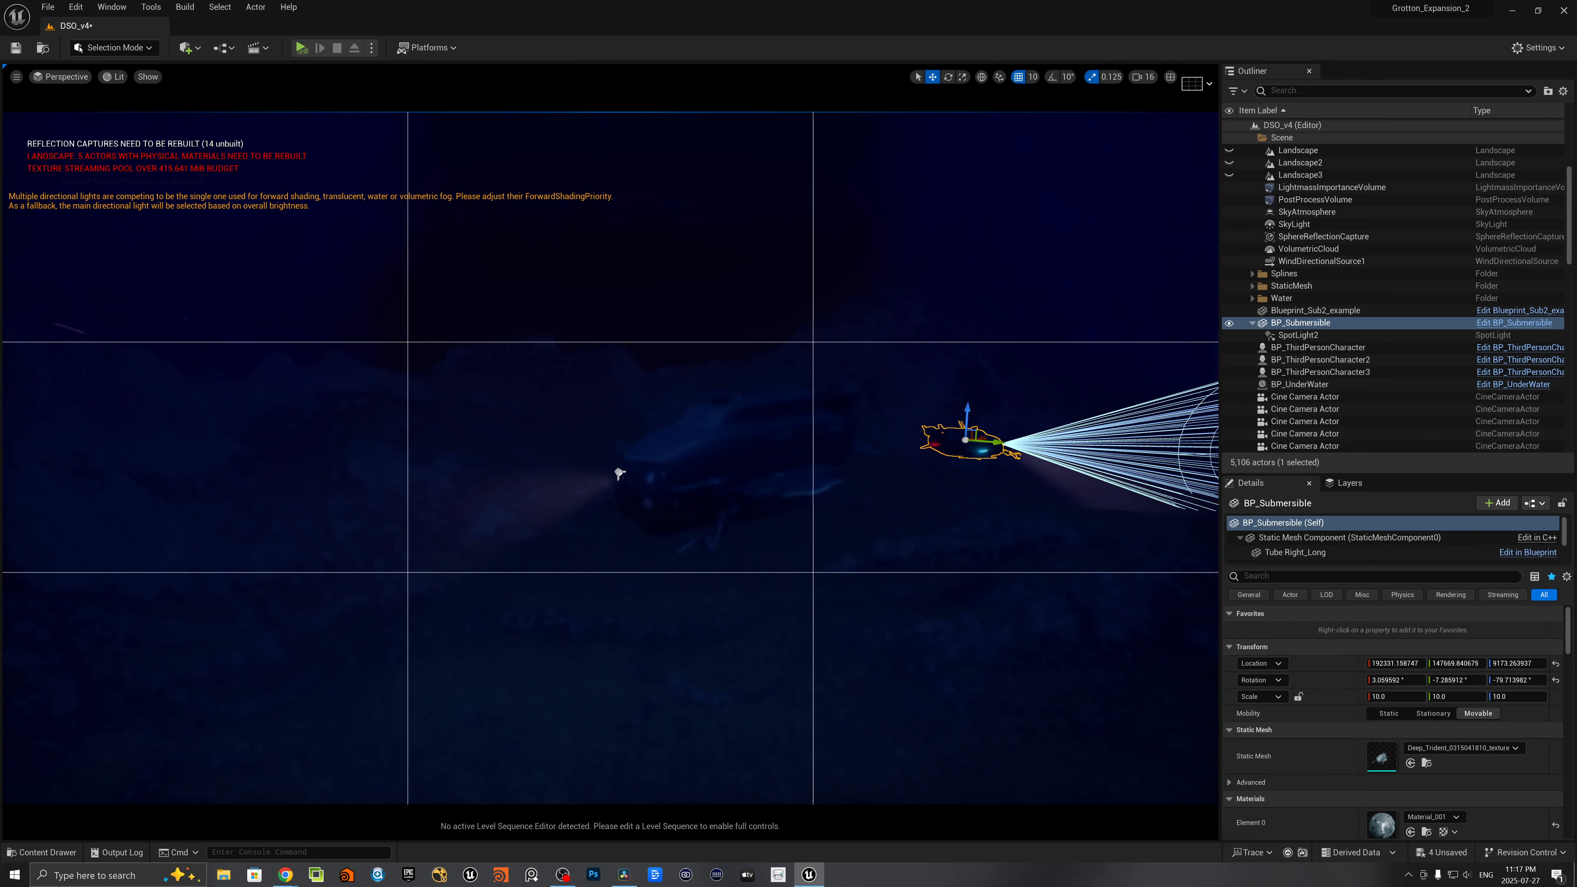
pyautogui.rightClick(1260, 311)
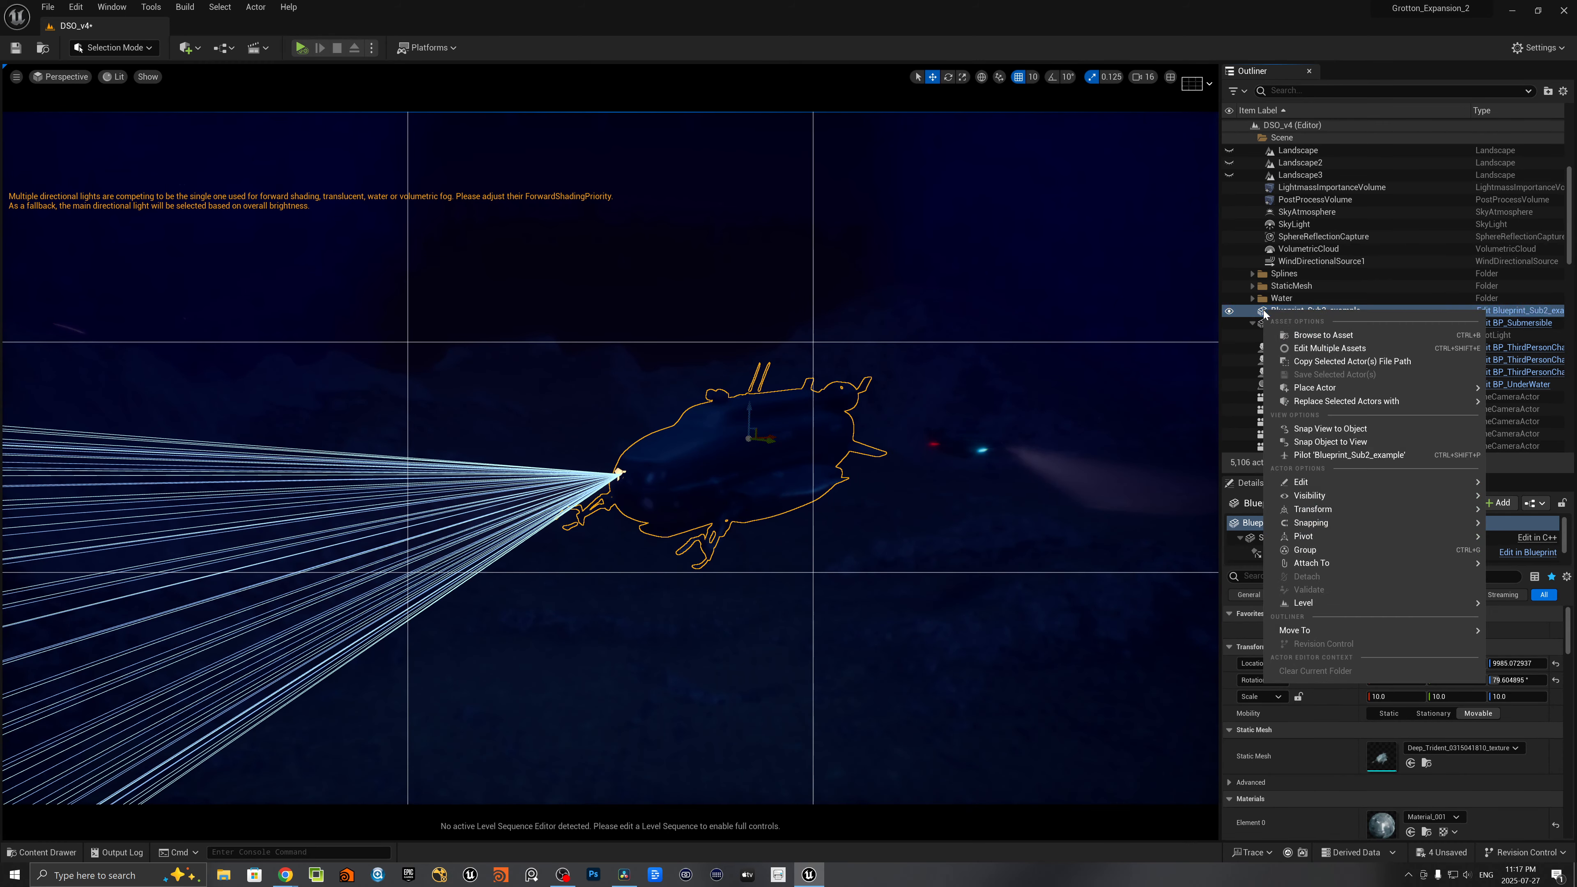
pyautogui.click(1292, 335)
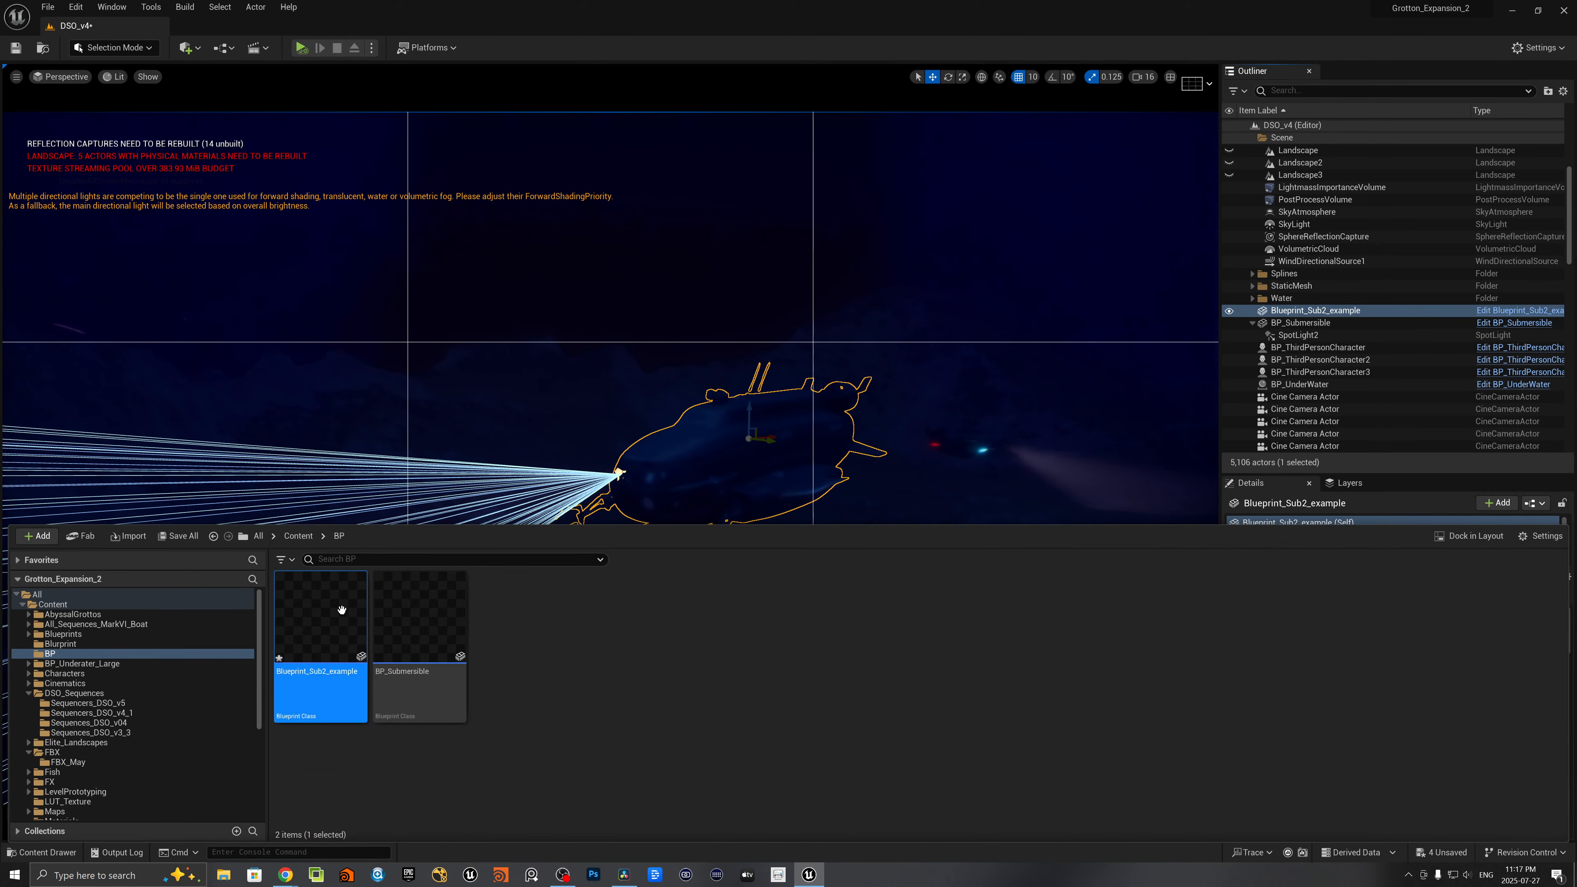
# - Open the Blueprint_Sub2_example Blueprint for editing and select the cylinder on the side of the submarine in its 3D view
pyautogui.doubleClick(360, 613)
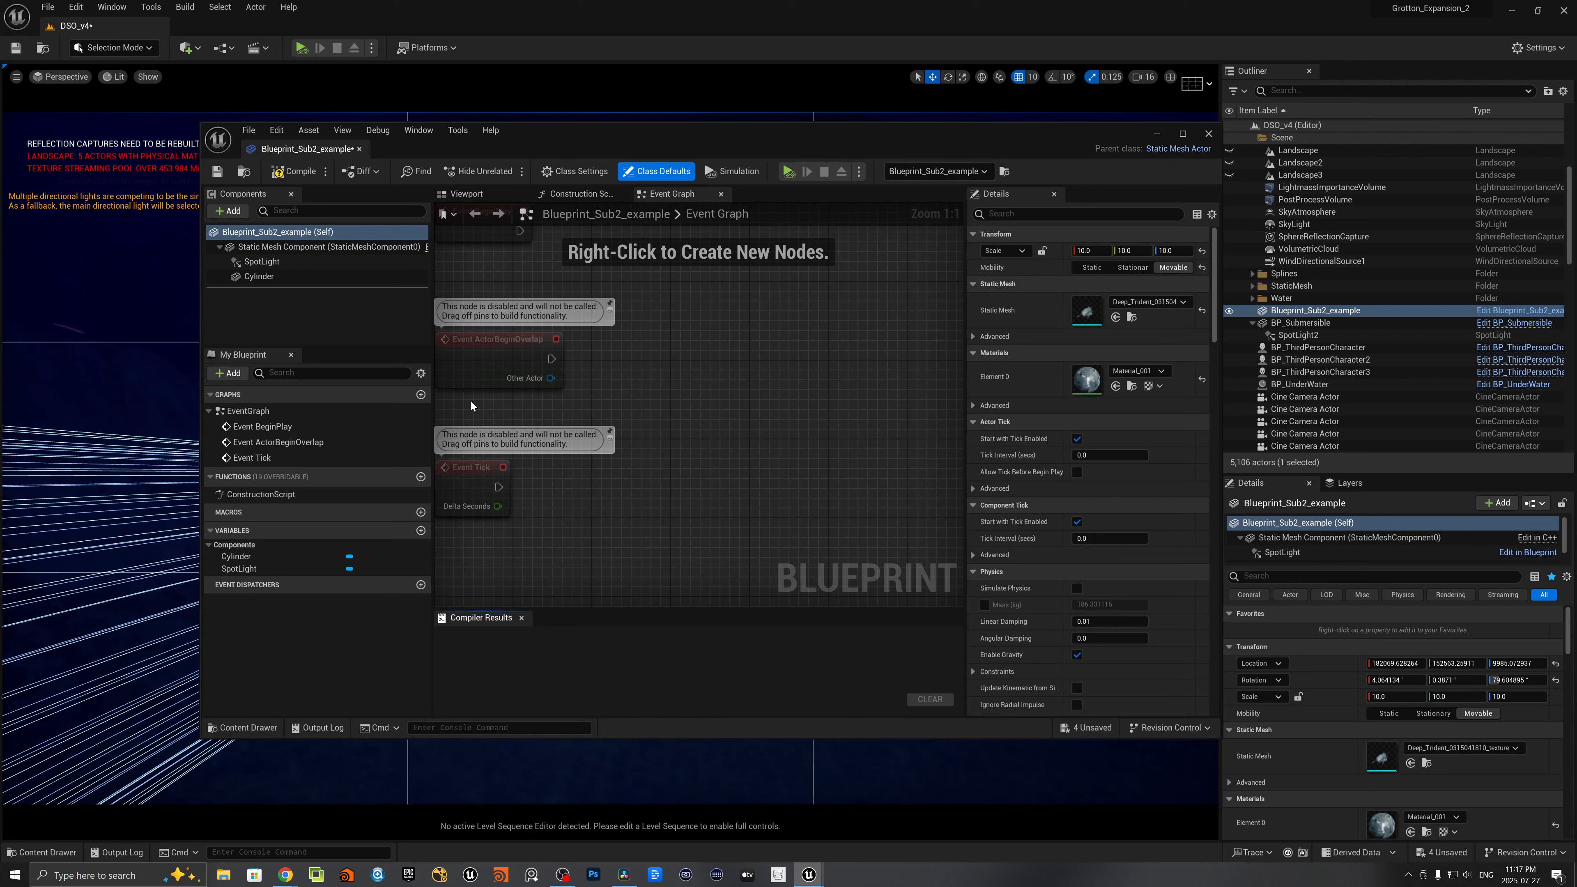
pyautogui.click(468, 194)
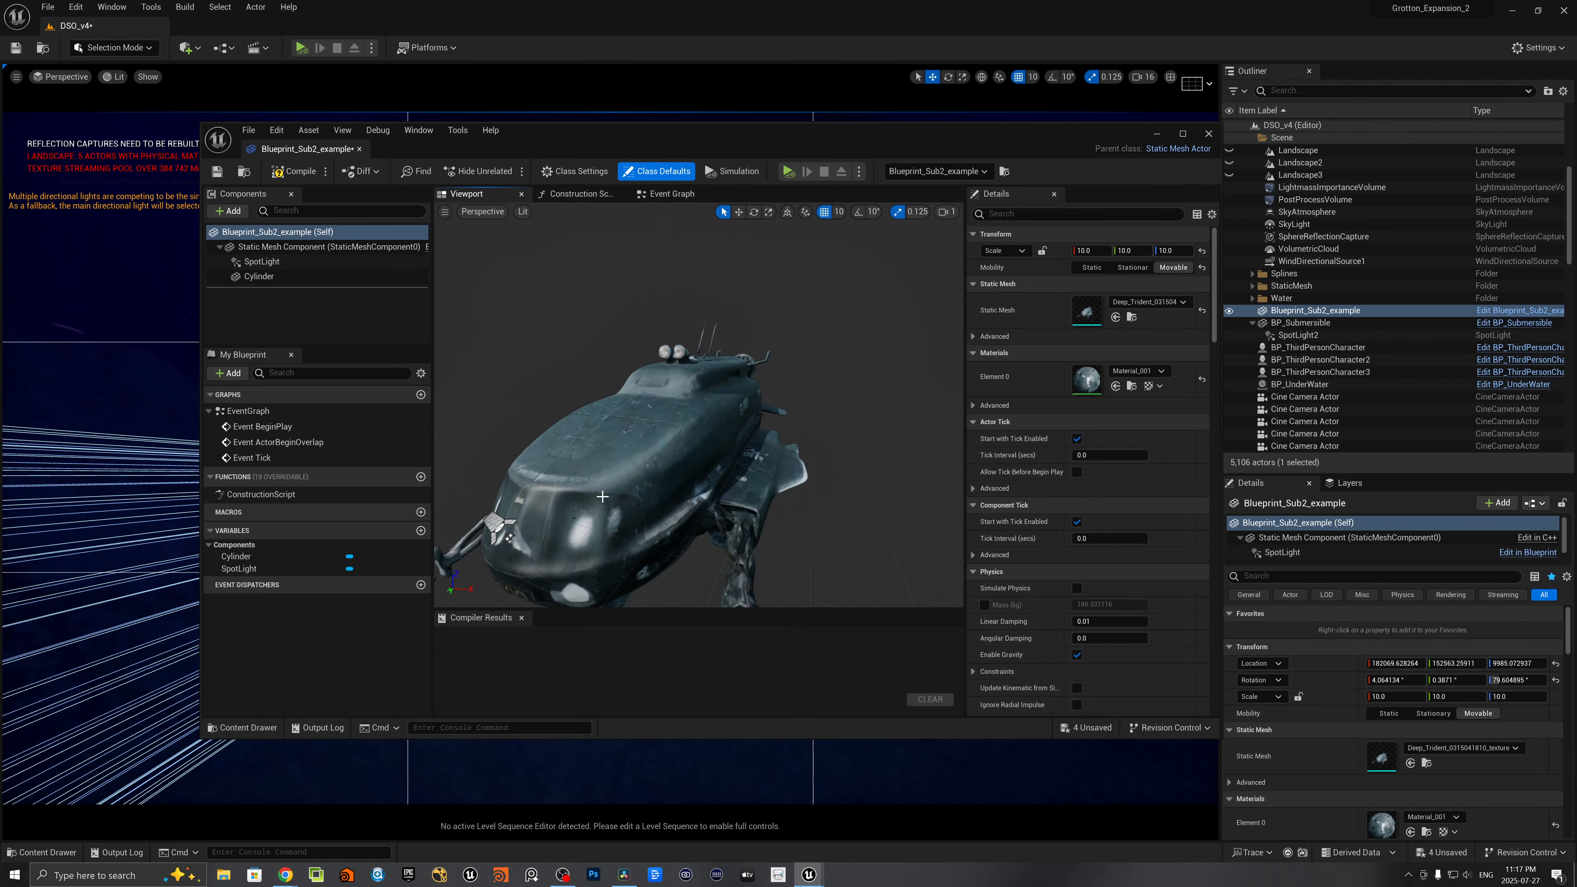
pyautogui.moveTo(602, 496); pyautogui.dragTo(863, 485, button='right')
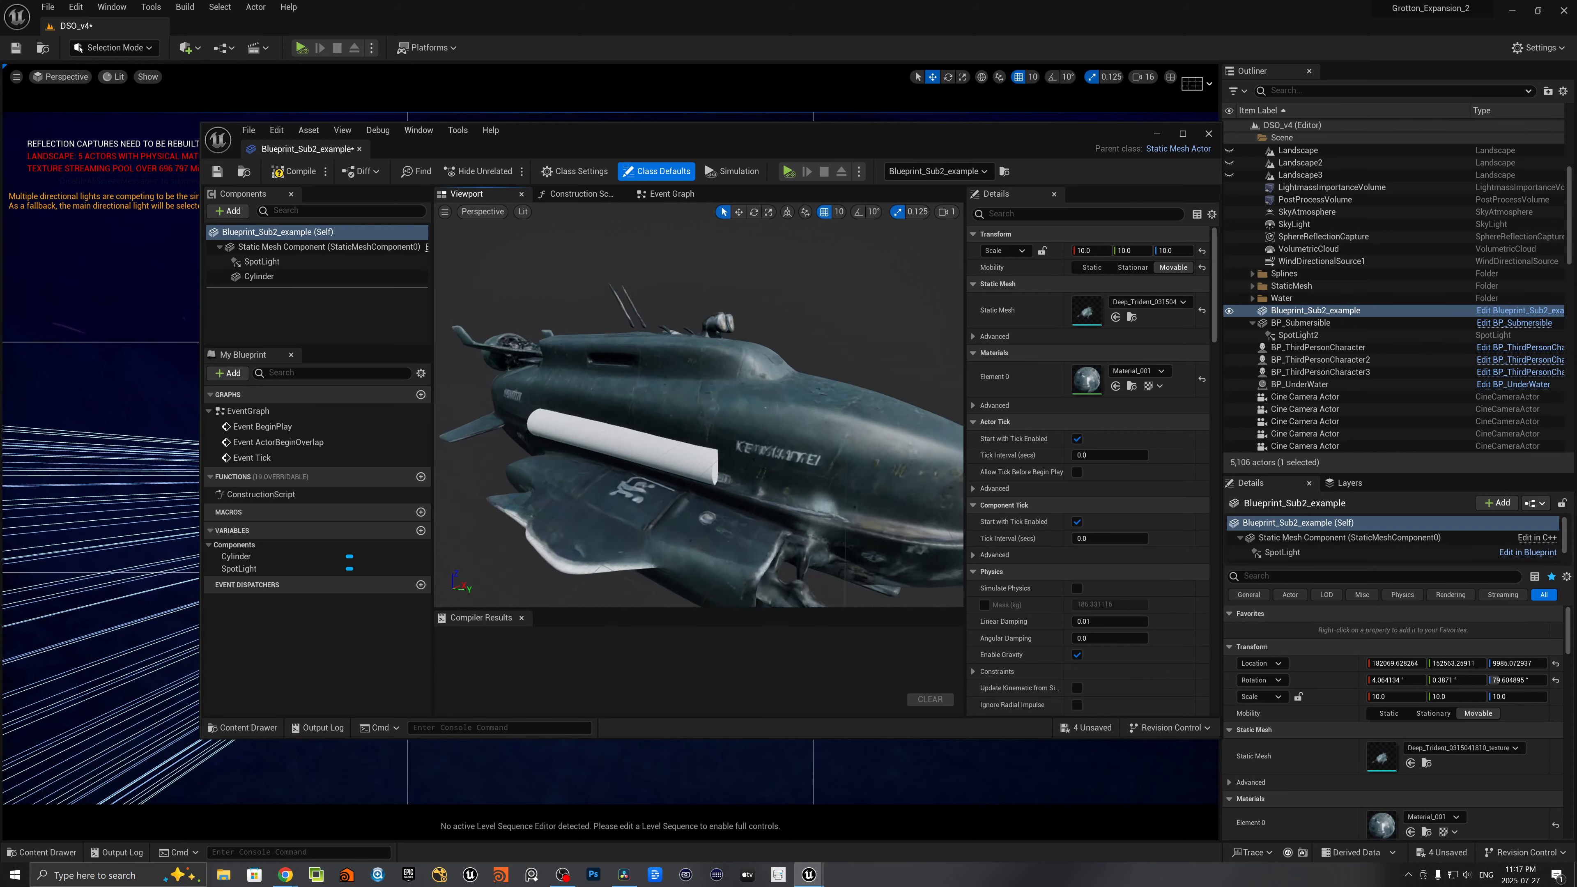
pyautogui.moveTo(590, 389); pyautogui.dragTo(591, 389, button='right')
pyautogui.click(608, 386)
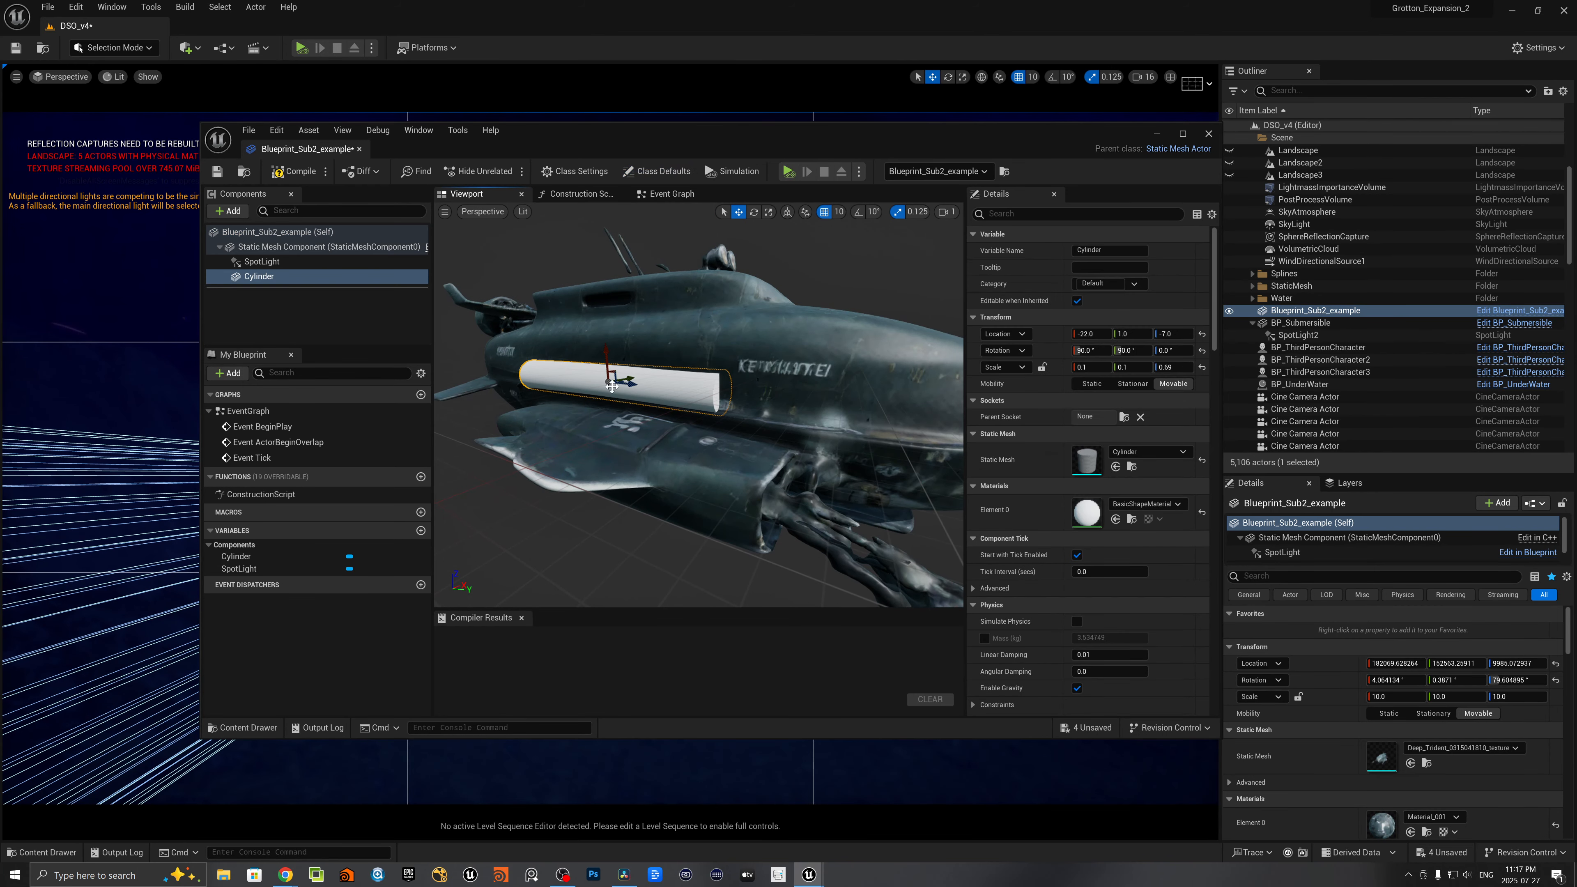
# - Search the materials for MI_Sub and assign MI_SubLight_2 to the cylinder's Element 0 material slot
pyautogui.click(1128, 452)
pyautogui.click(1128, 453)
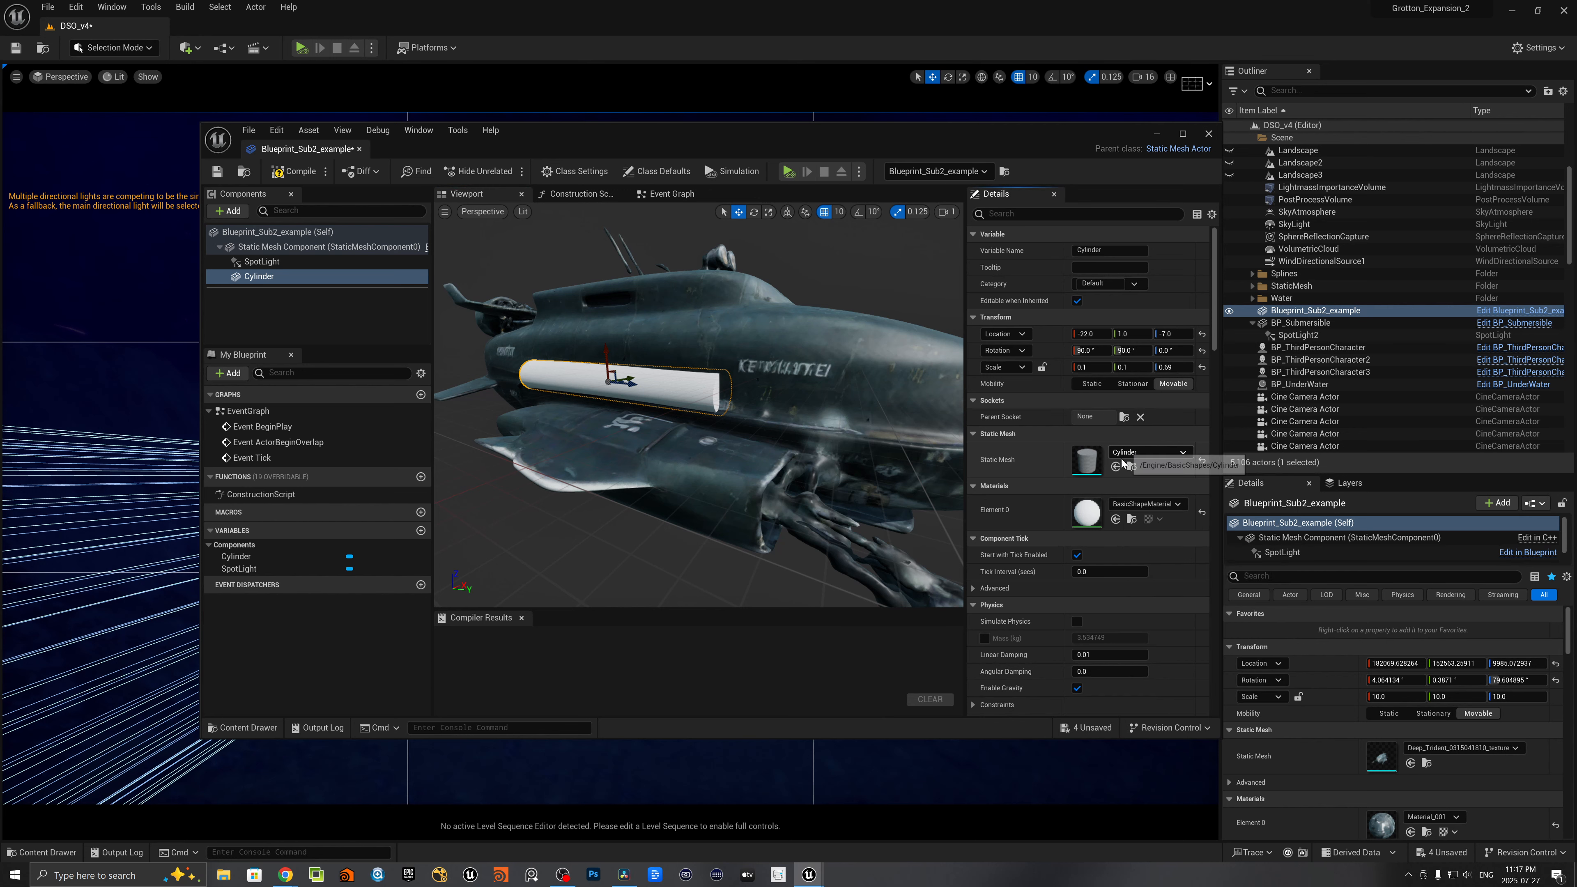
pyautogui.click(1133, 505)
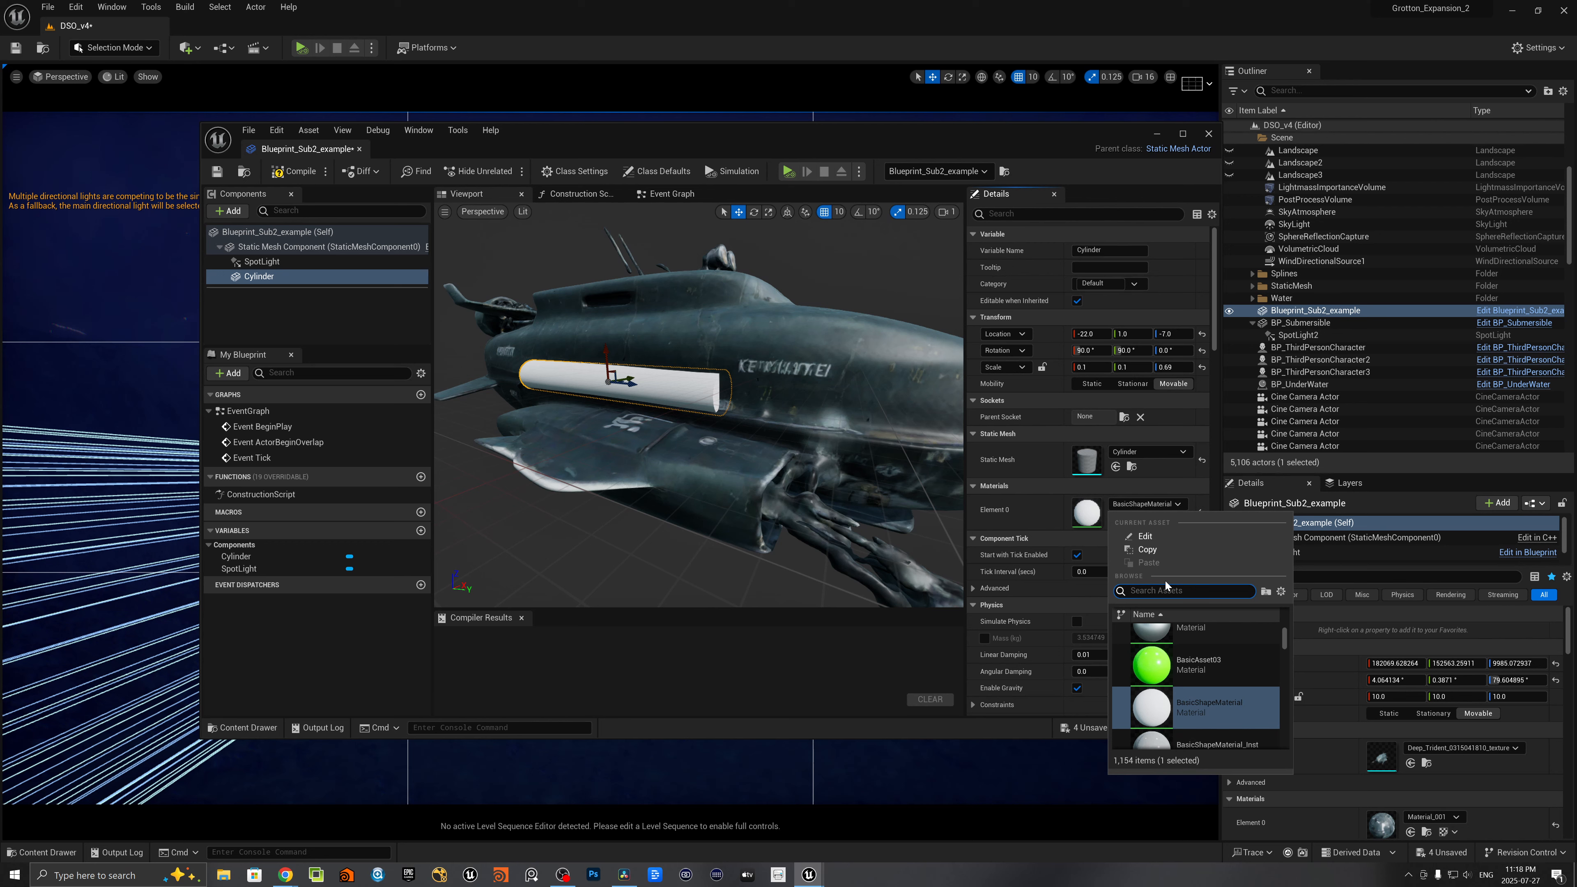
pyautogui.write('MI_Su')
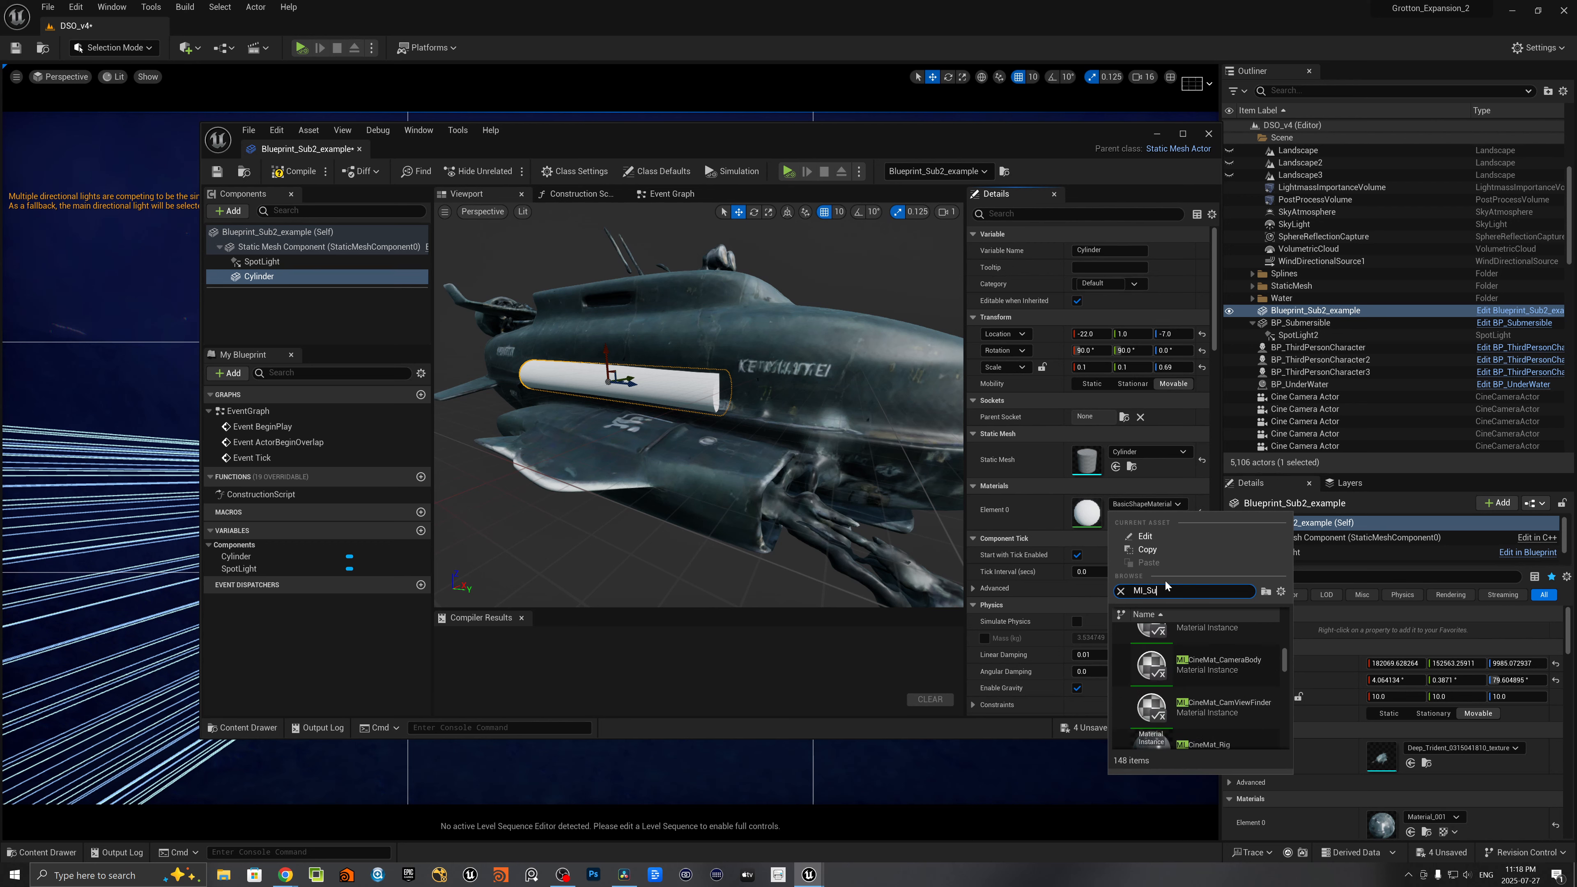
pyautogui.write('b')
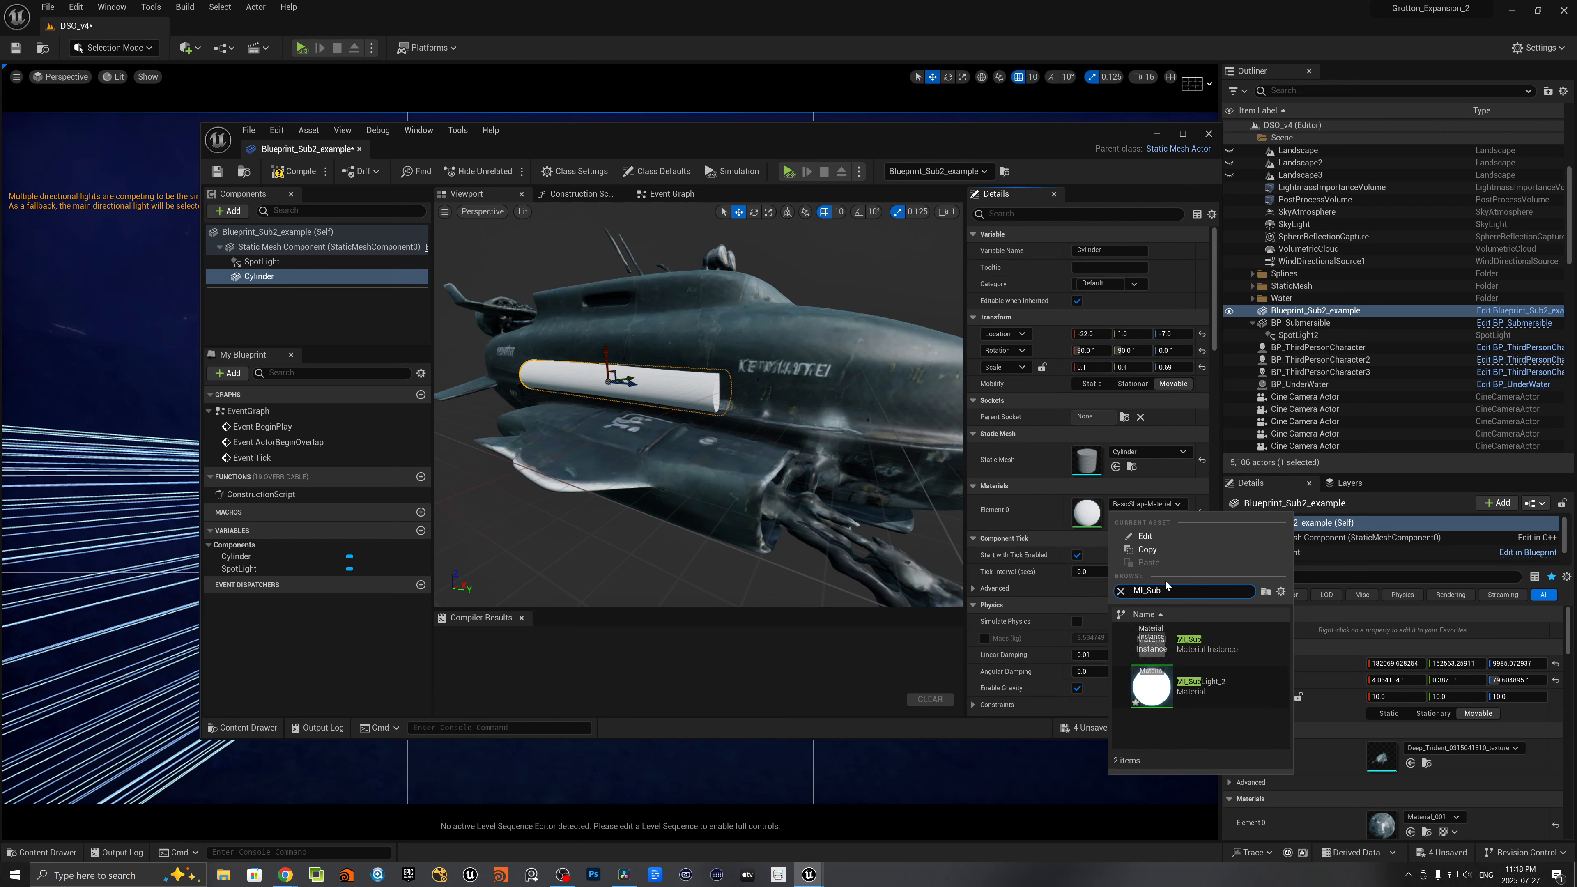
pyautogui.click(1236, 680)
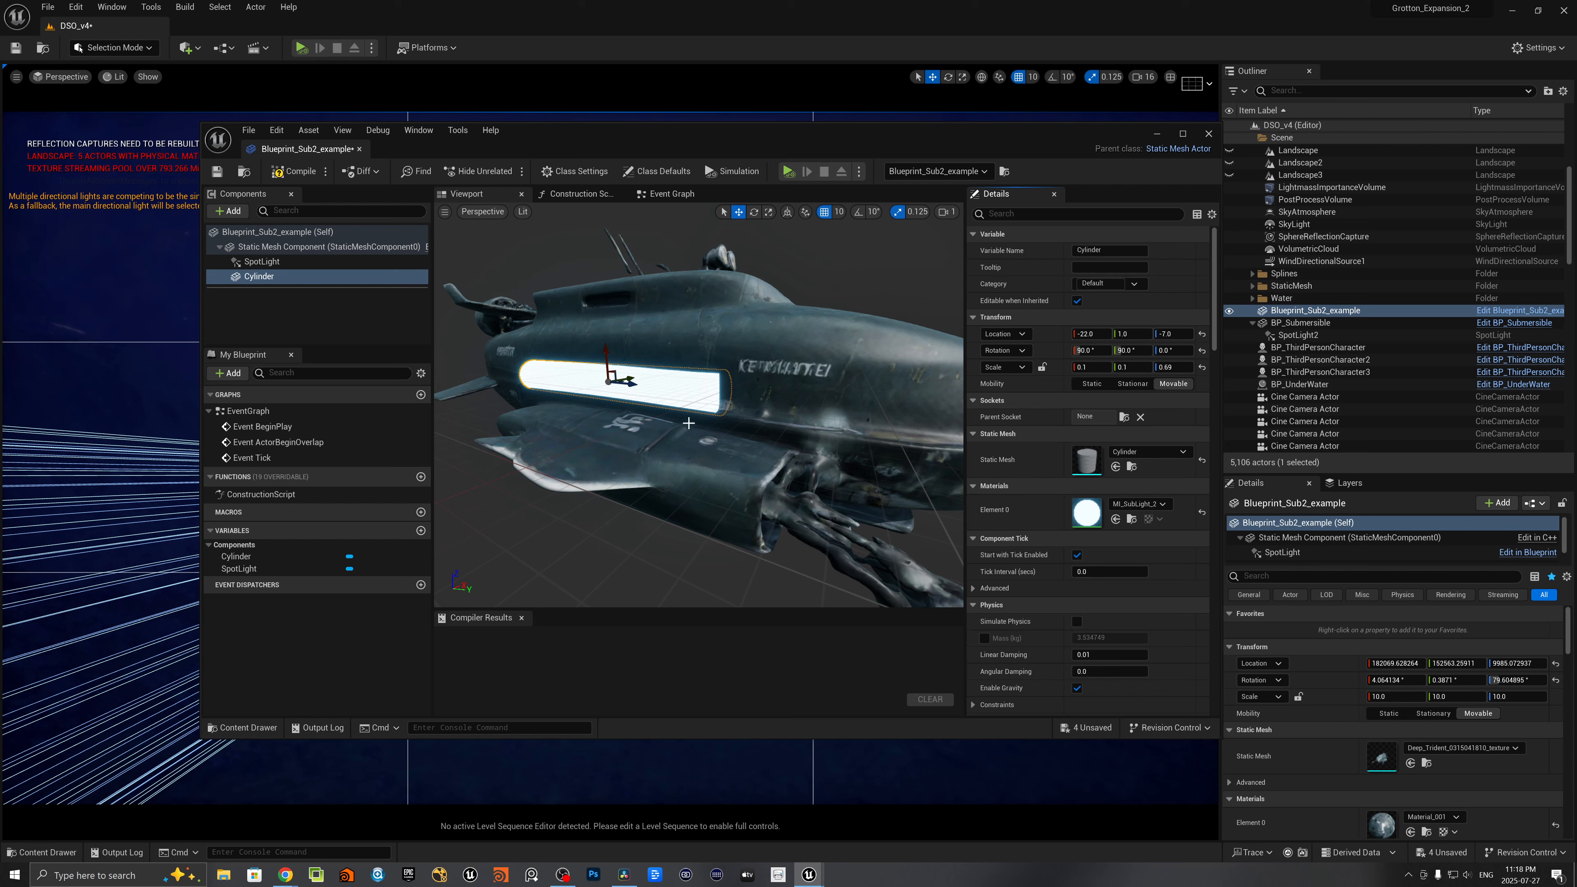
# - Move the Cylinder component along the submarine's hull to location 20, 1, -9
pyautogui.moveTo(606, 355); pyautogui.dragTo(603, 362)
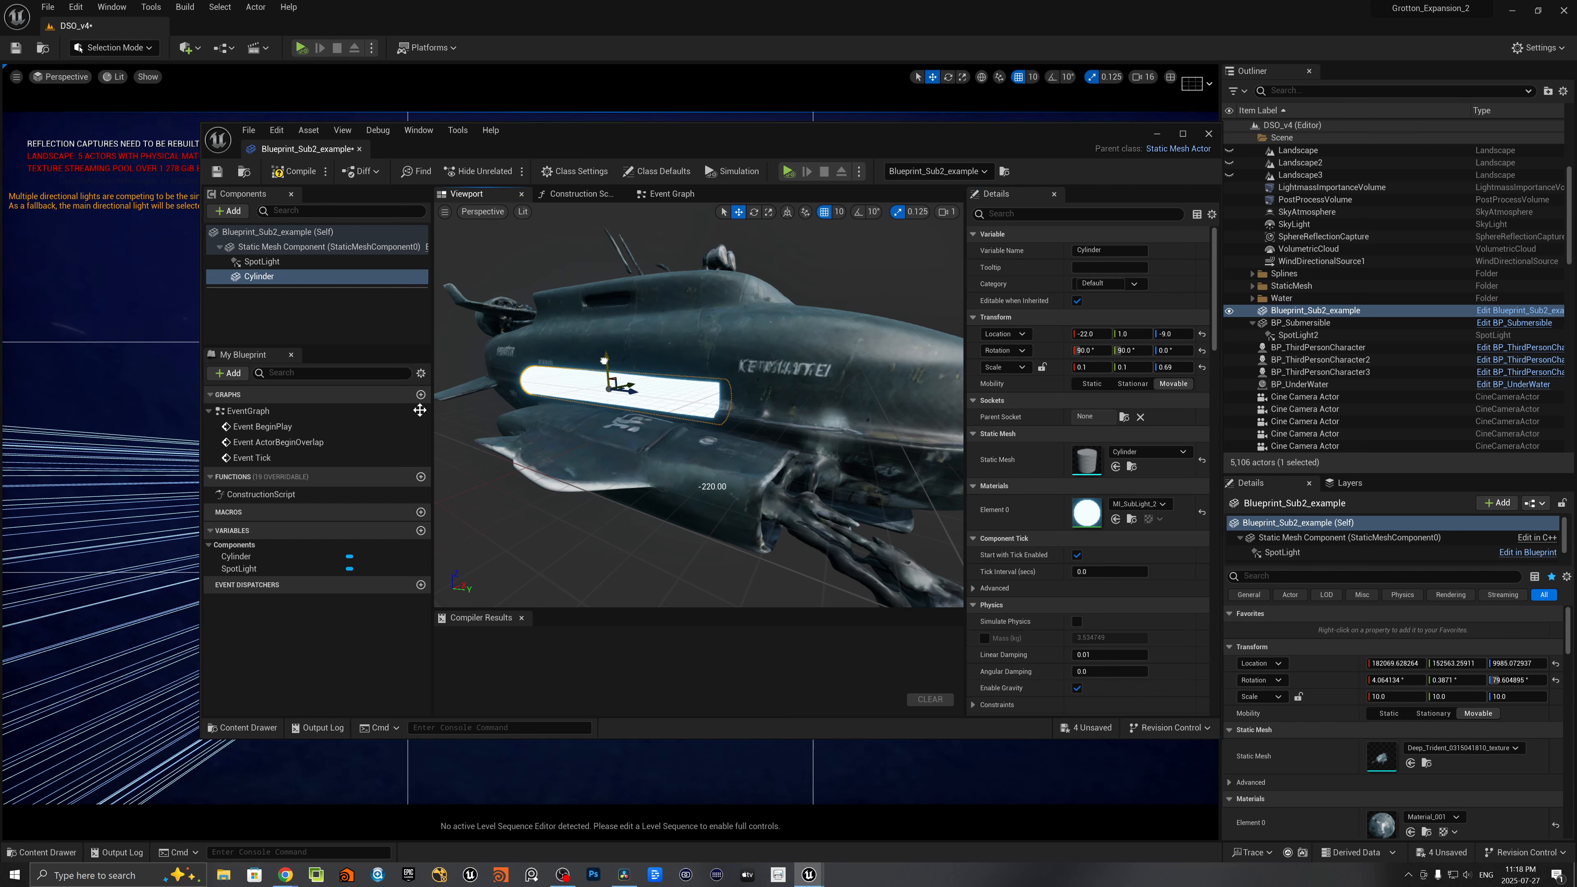
pyautogui.moveTo(543, 138); pyautogui.dragTo(1251, 182)
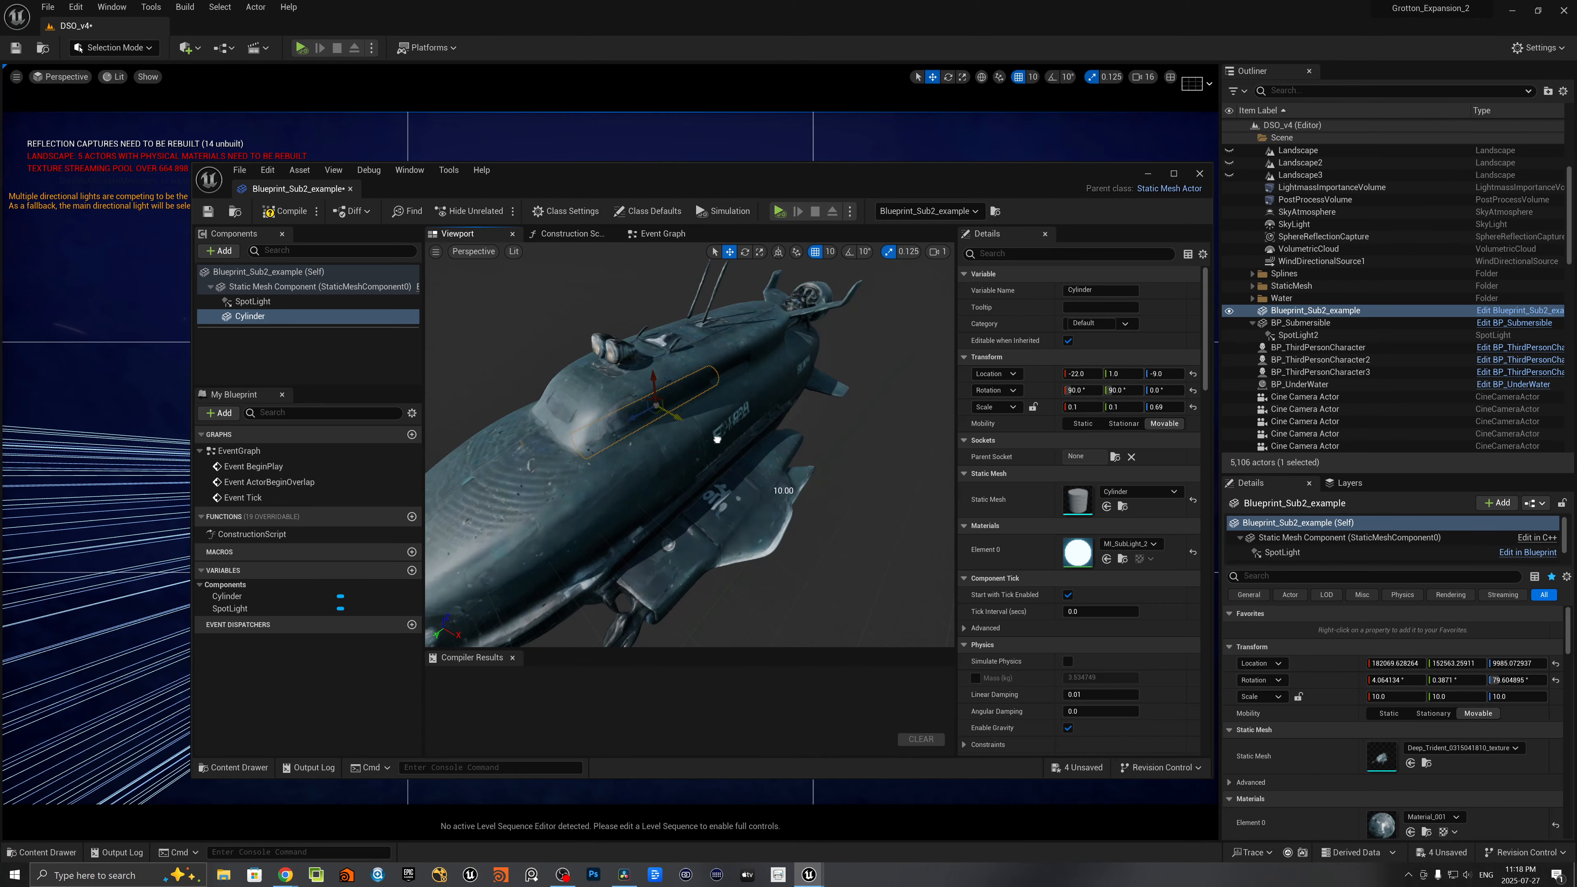
pyautogui.moveTo(783, 491); pyautogui.dragTo(825, 483)
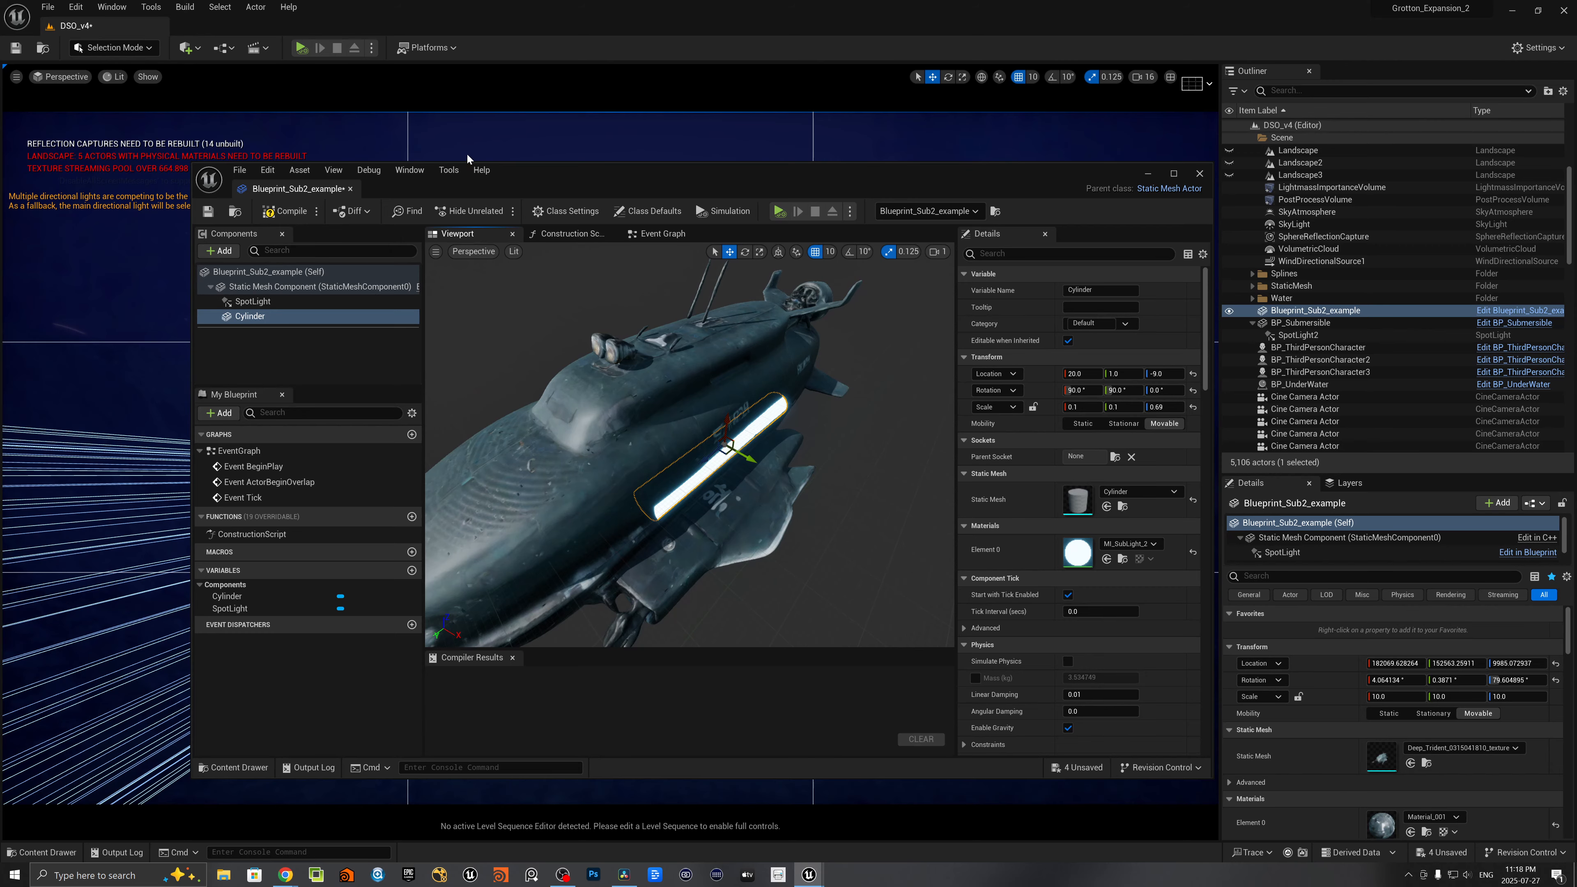
# - Compile the Blueprint and move its editor window aside to check the light tube on the submarine in the level
pyautogui.moveTo(523, 185); pyautogui.dragTo(1181, 180)
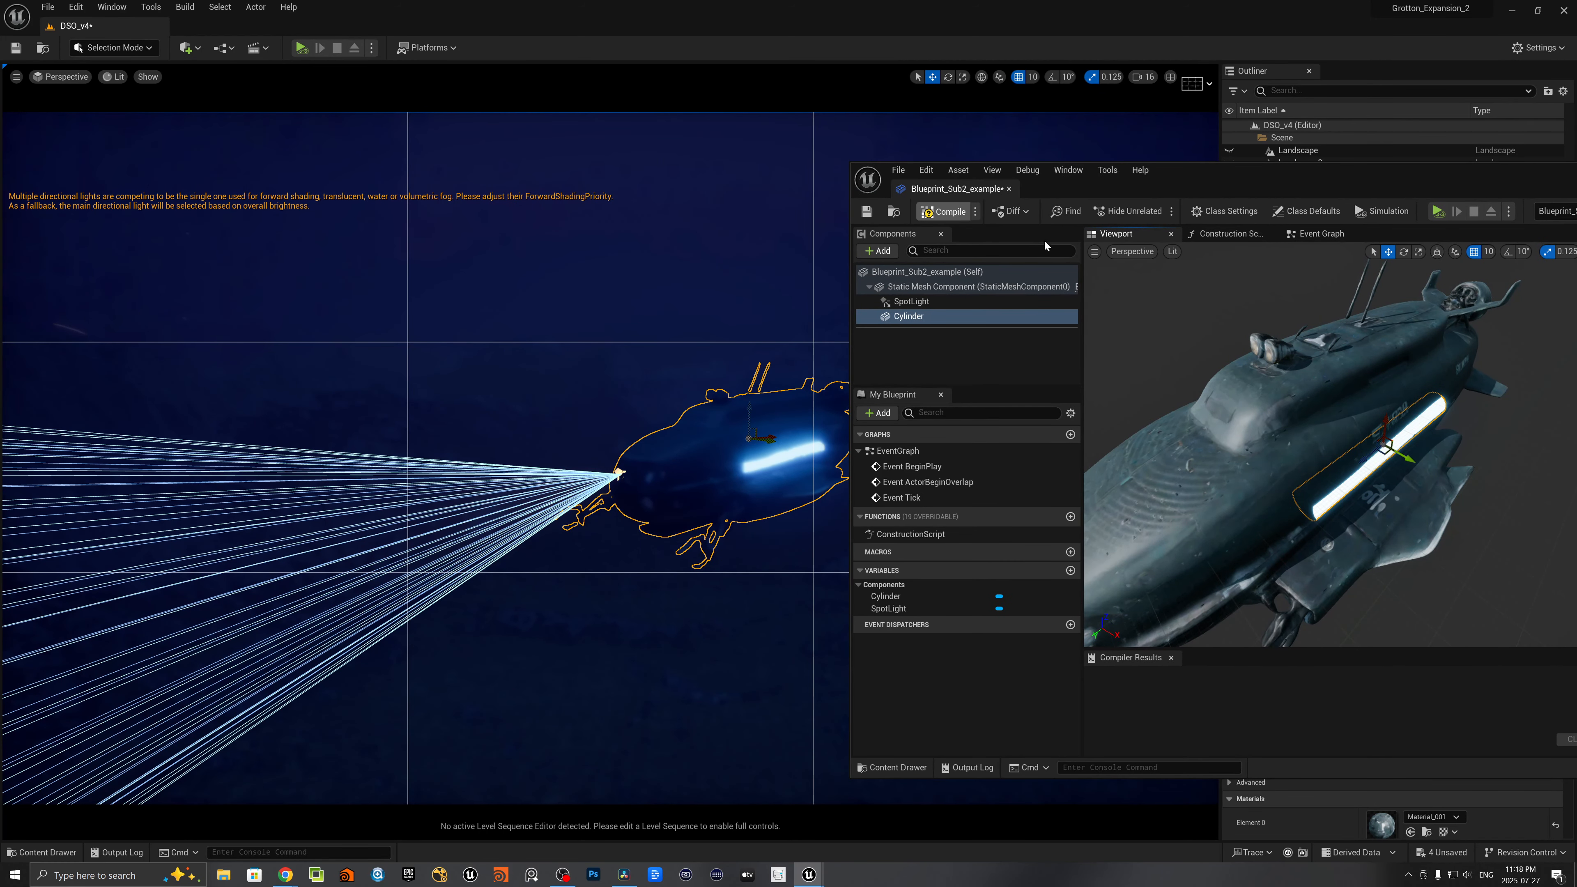
pyautogui.moveTo(1197, 166); pyautogui.dragTo(1239, 159)
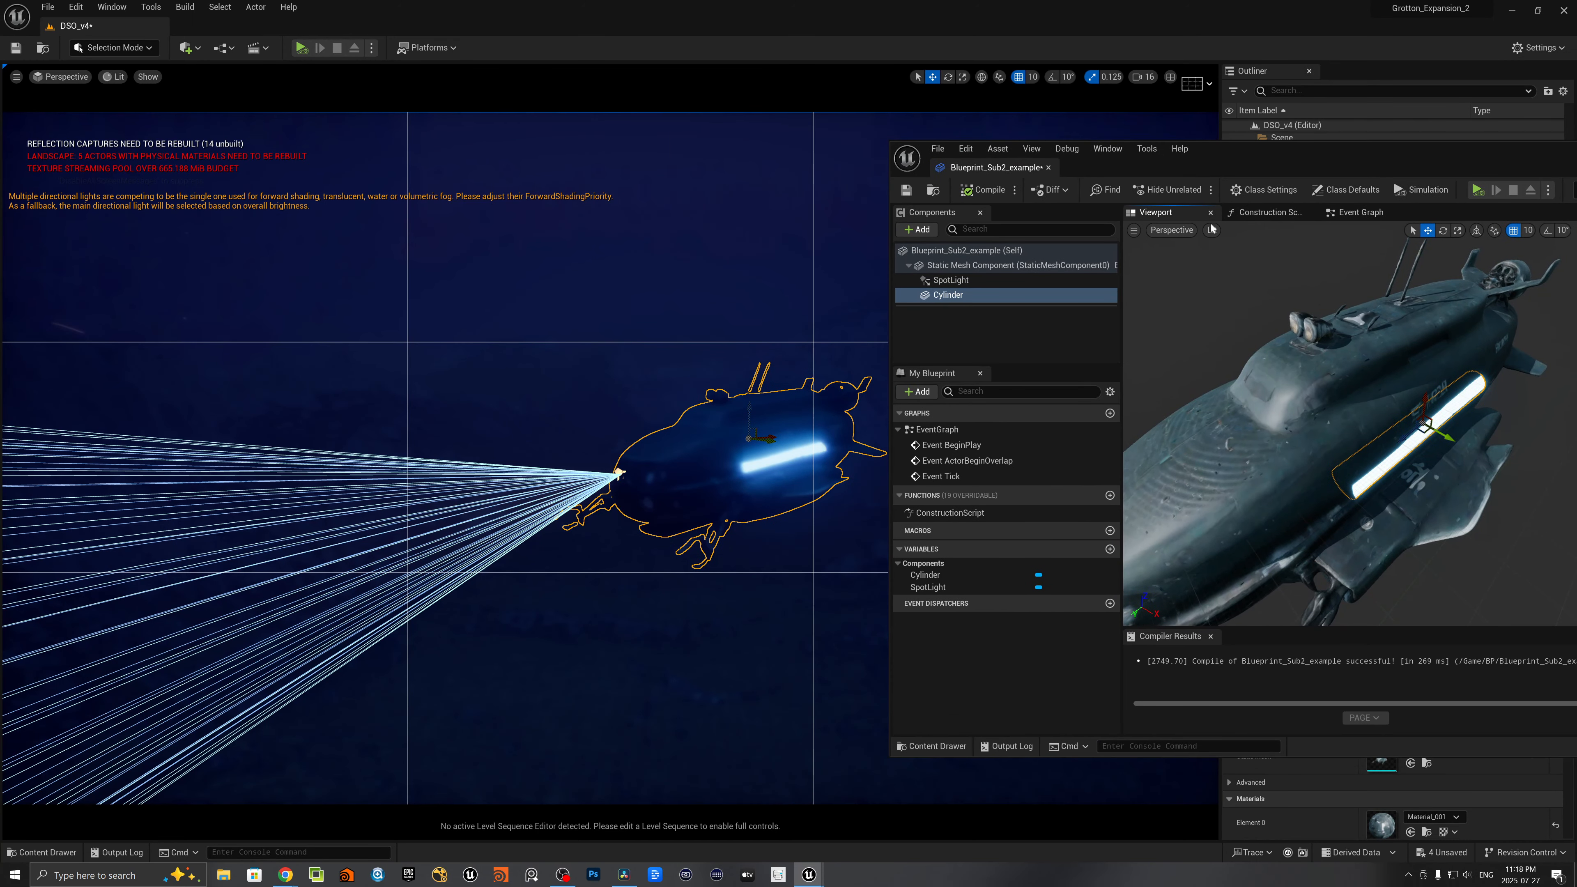
pyautogui.moveTo(1347, 498); pyautogui.dragTo(1322, 319, button='right')
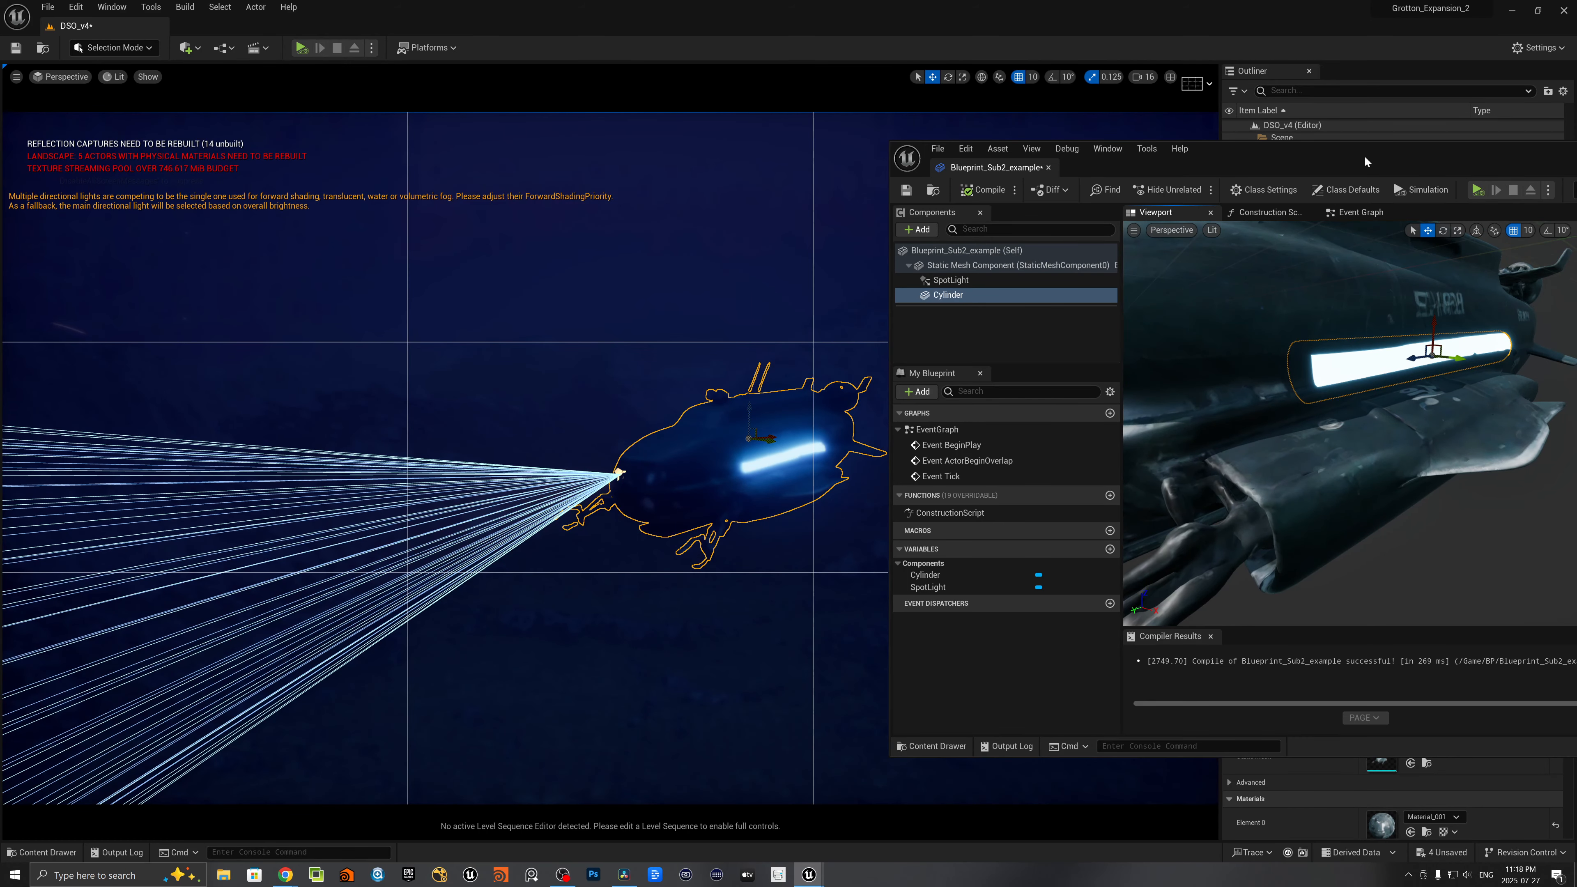
pyautogui.moveTo(1362, 155); pyautogui.dragTo(932, 615)
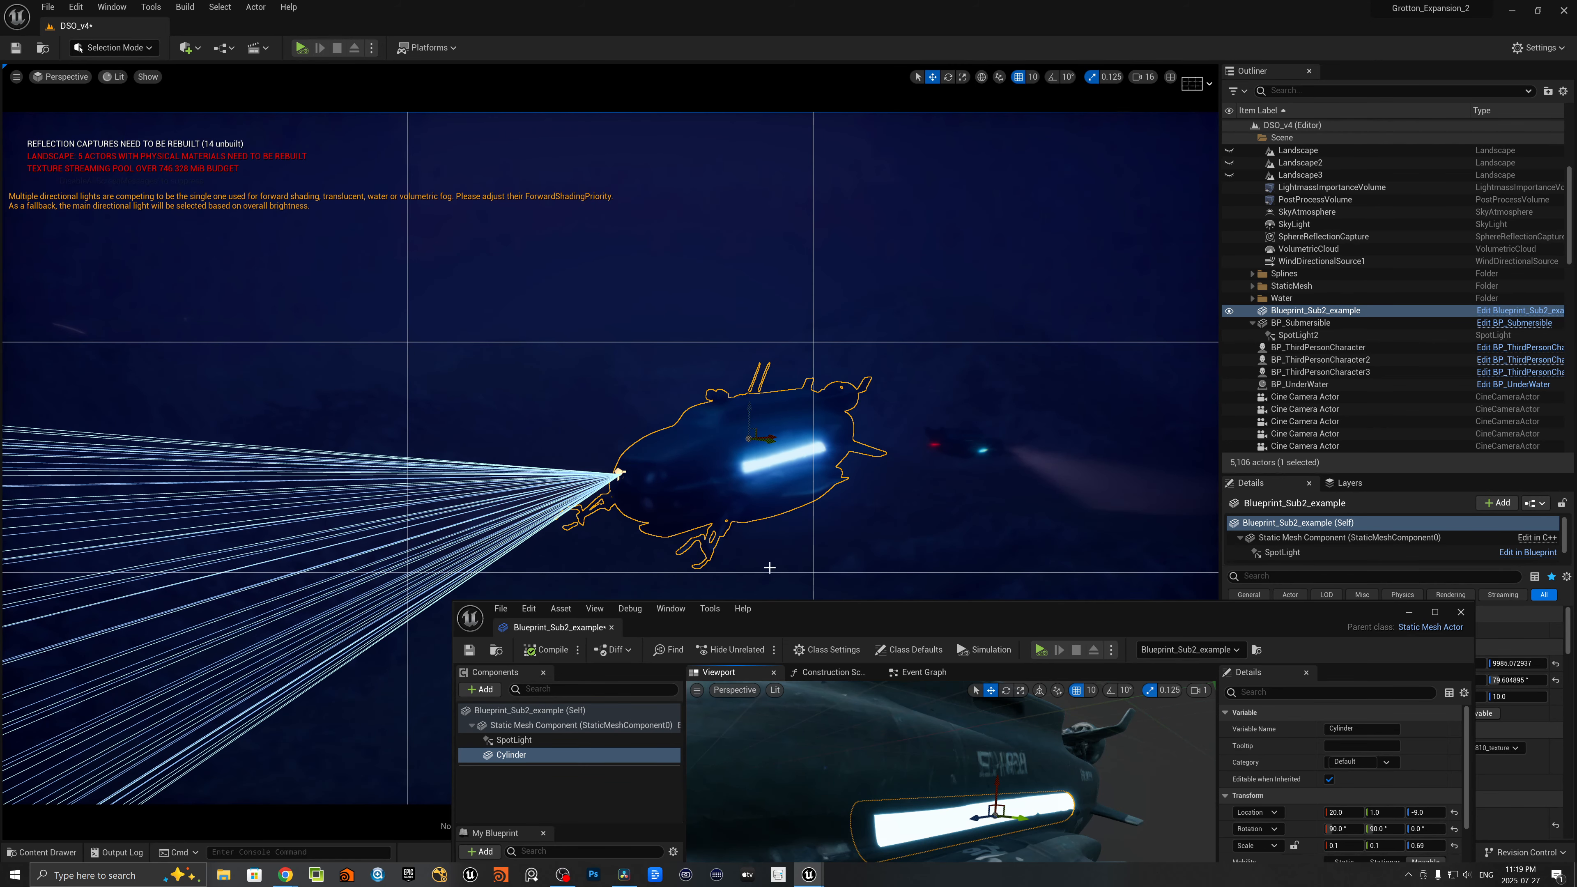
# - View the Blueprint's Event Graph and move the editor window clear of the submarine in the level
pyautogui.moveTo(863, 617); pyautogui.dragTo(909, 601)
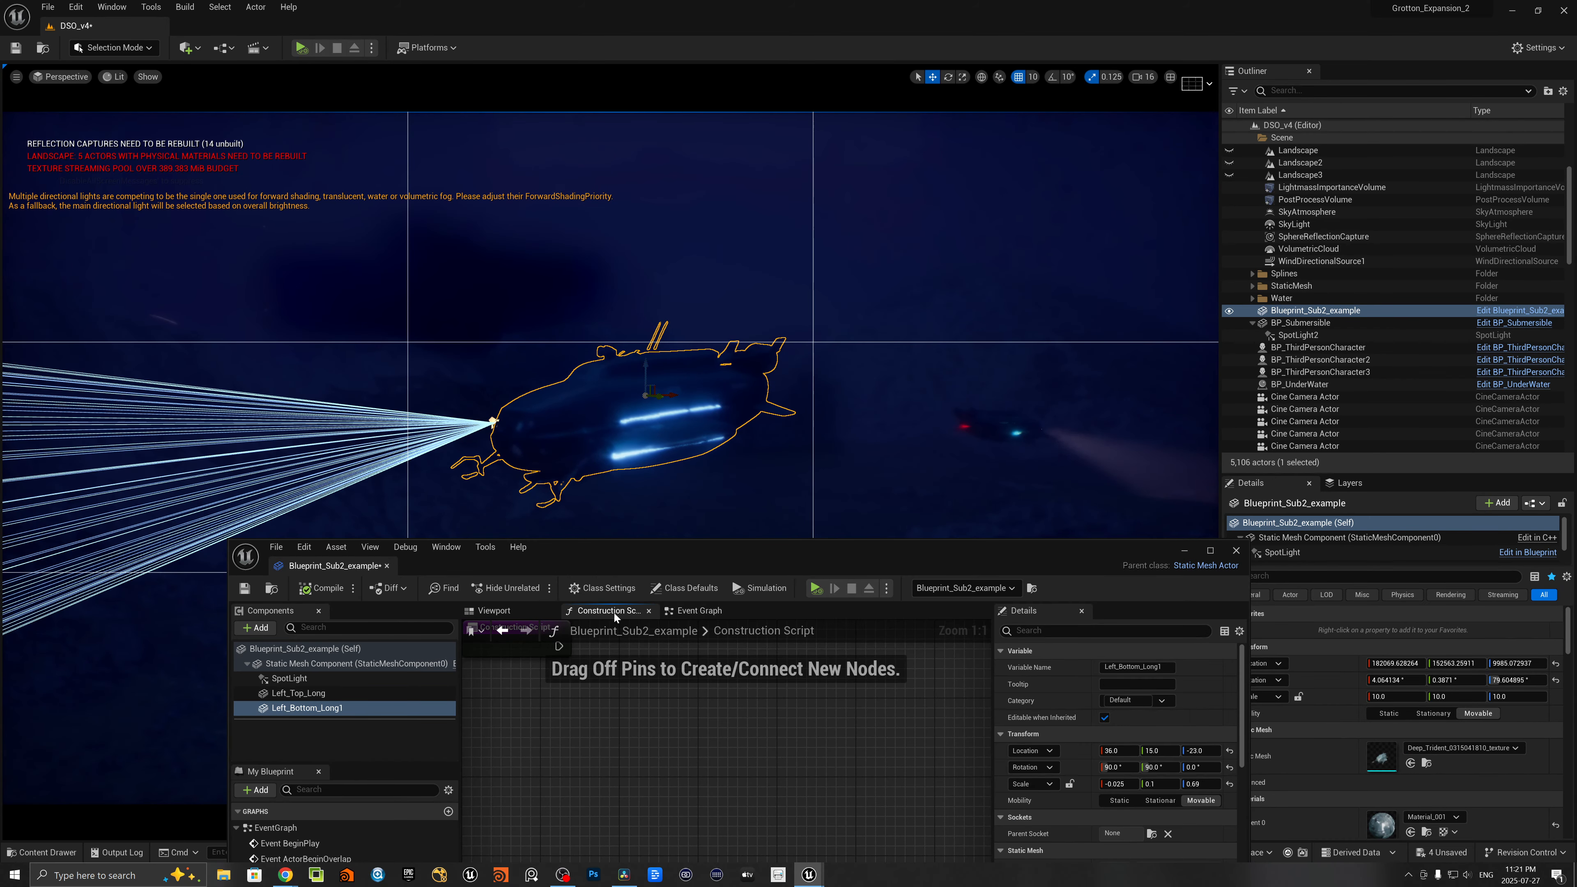
pyautogui.click(697, 611)
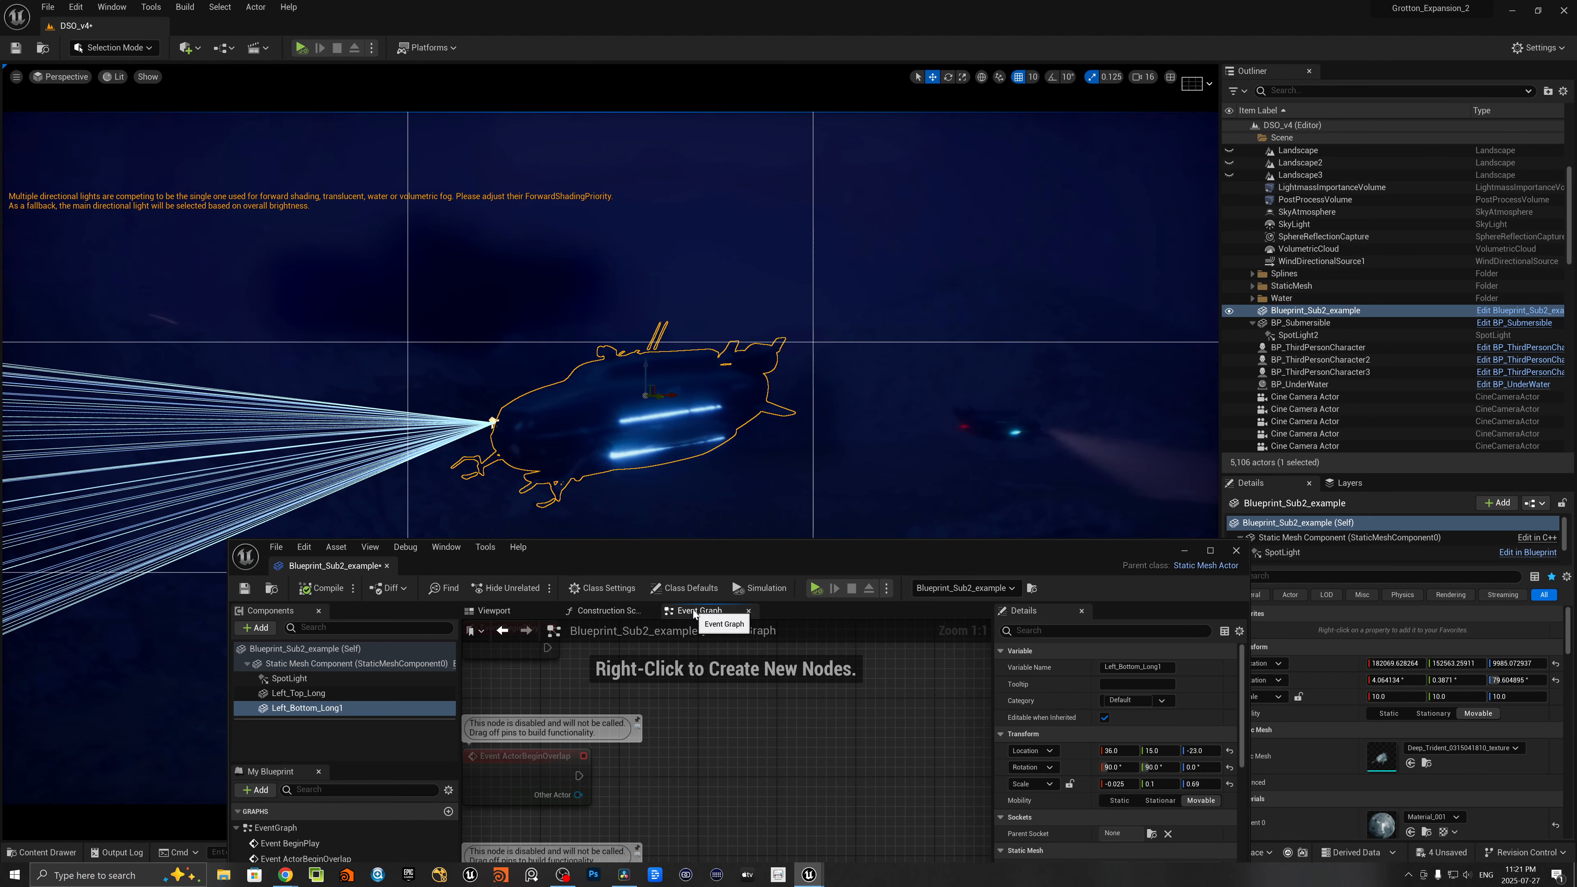
pyautogui.moveTo(662, 562); pyautogui.dragTo(758, 364)
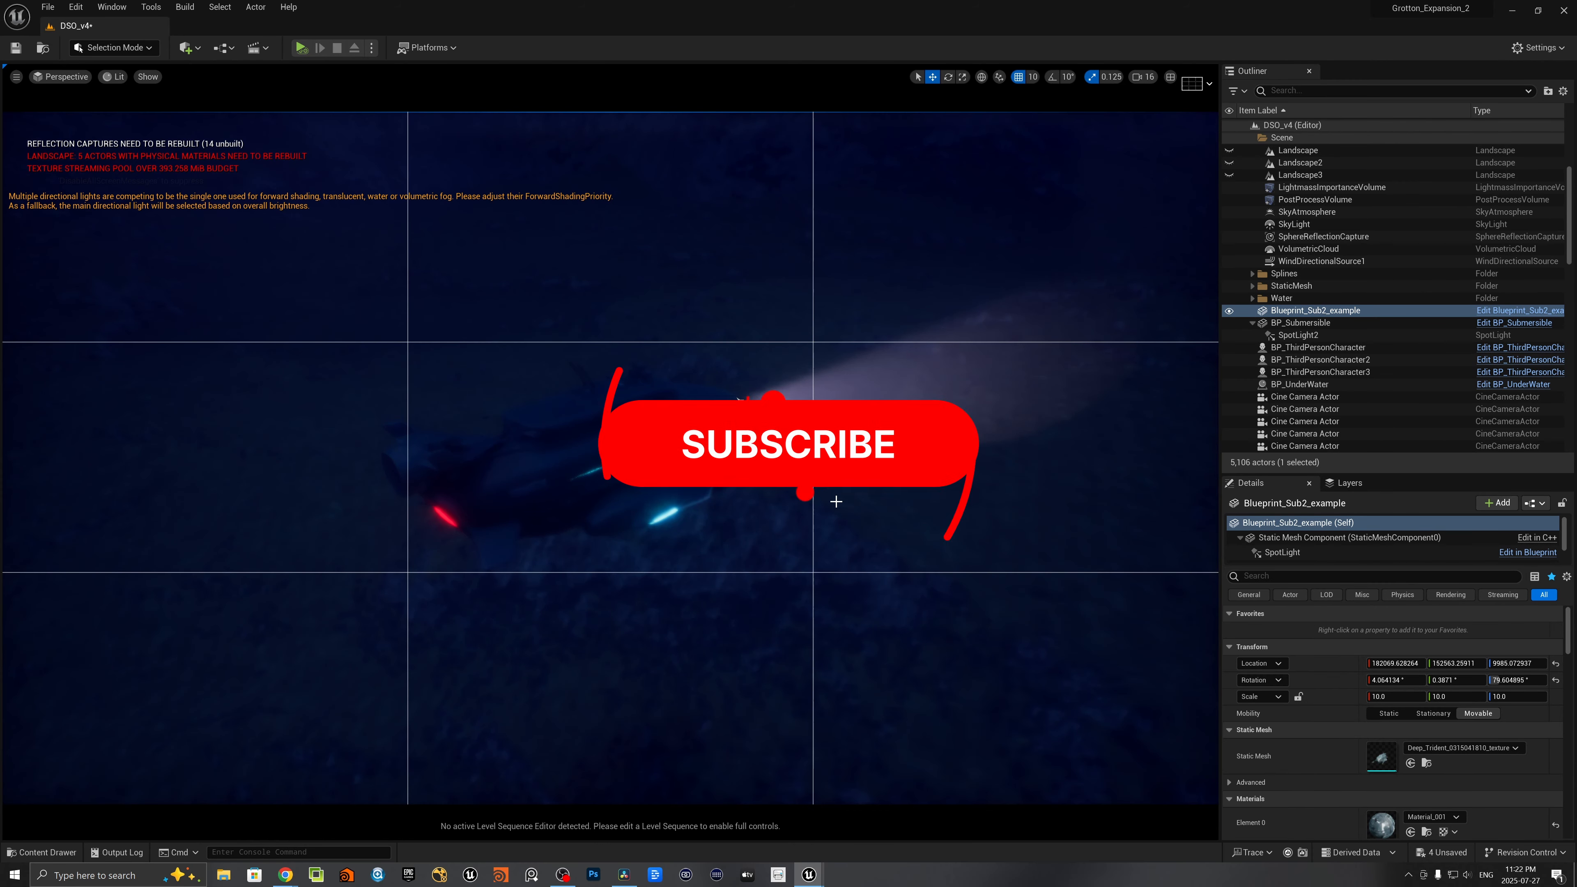